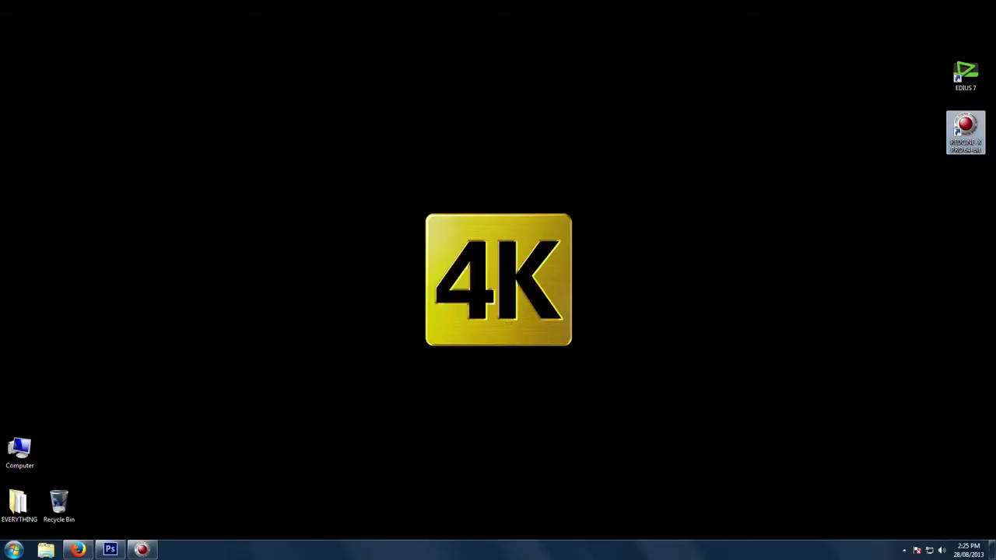
- Switch to Photoshop and examine the ear and jaw area of the 5K frame at 100% zoom, ending with the whole image in view
left_click(117, 551)
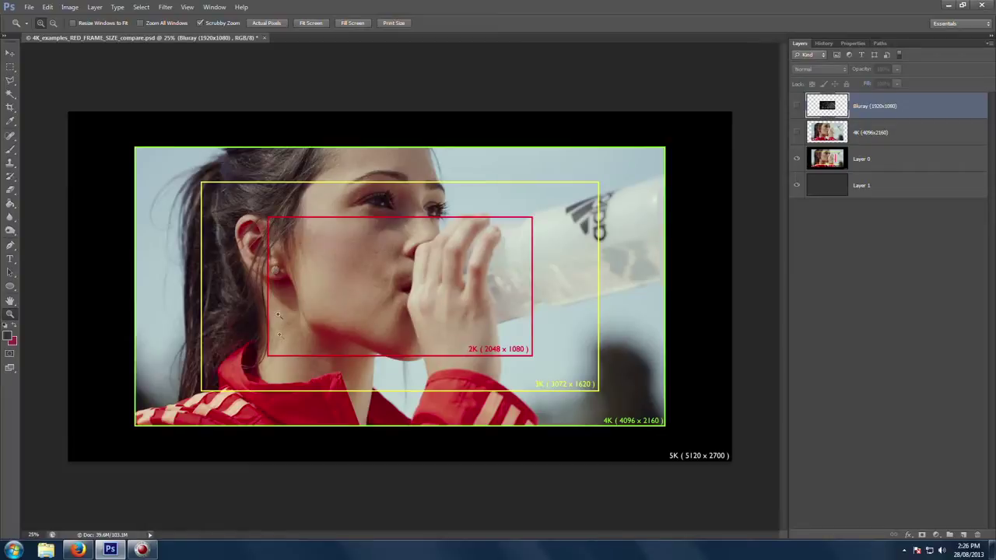
left_click(283, 234)
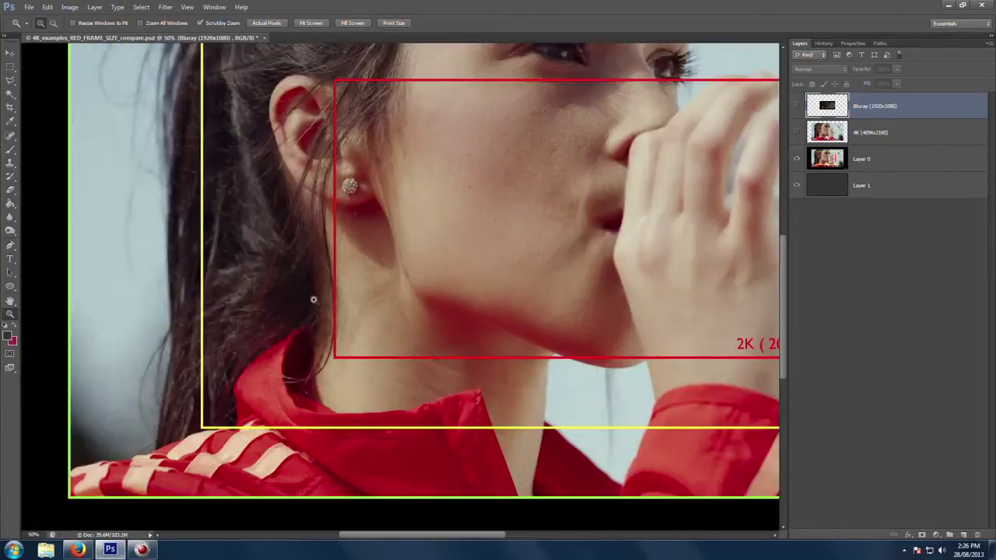
left_click(433, 283)
left_click(416, 275)
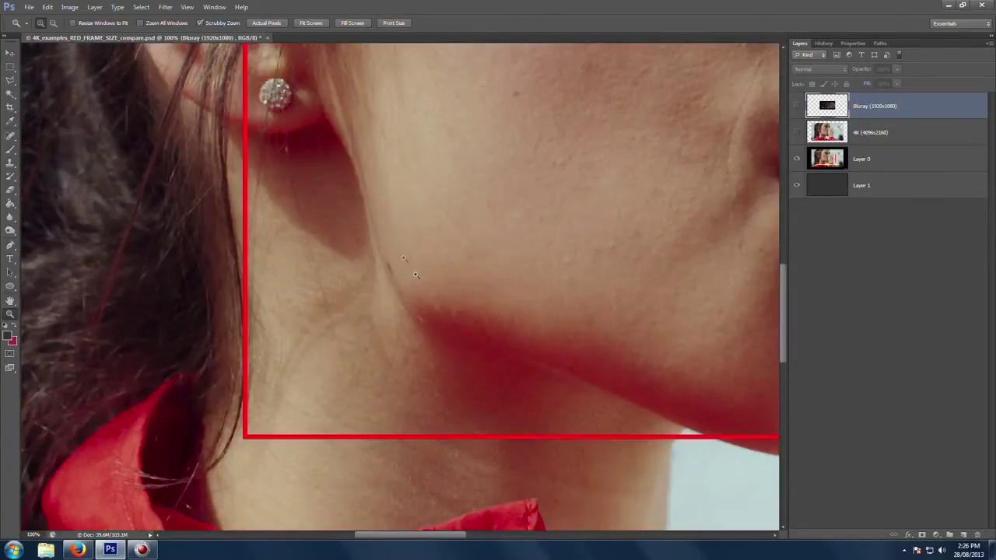
left_click_drag(358, 256, 389, 417)
left_click_drag(338, 322, 372, 422)
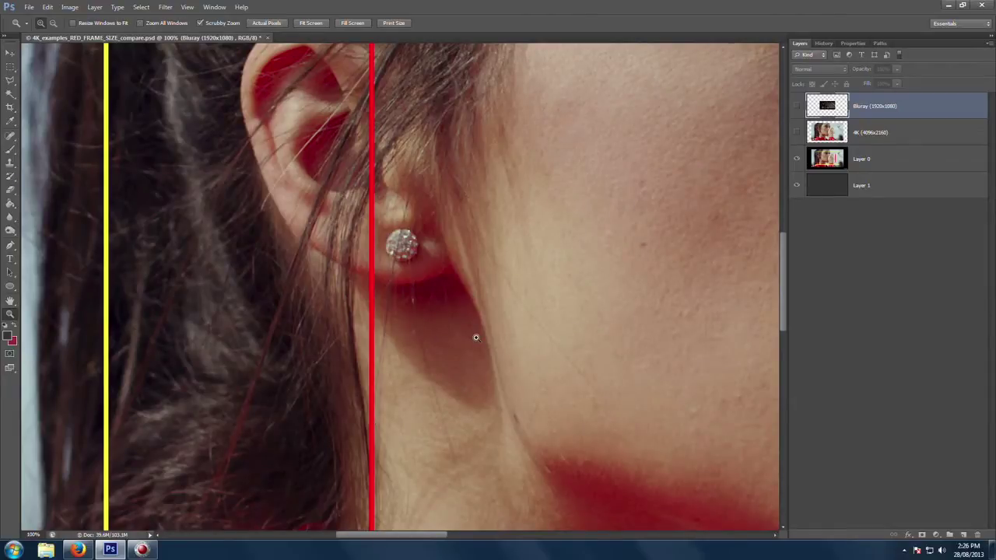
key("ctrl+minus")
key("ctrl+minus")
key("ctrl+minus")
key("ctrl+minus")
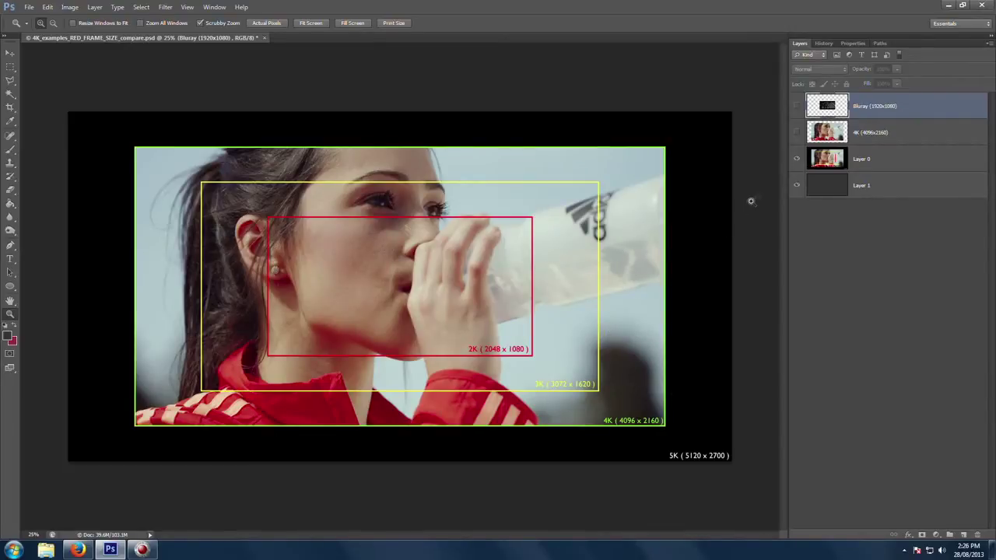
- Show the Bluray (1920x1080) layer and inspect its picture at 100% zoom before fitting the whole image in view
left_click(799, 107)
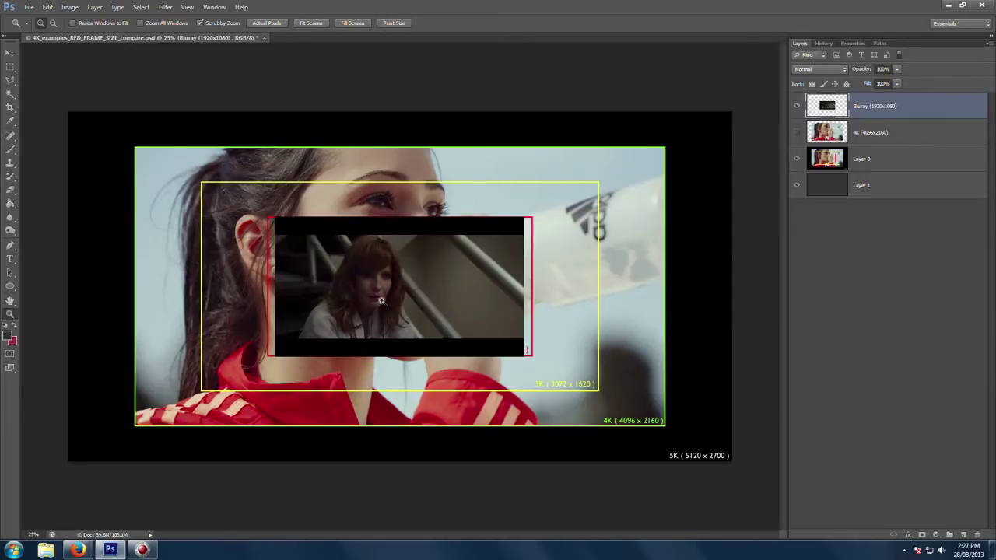
double_click(9, 315)
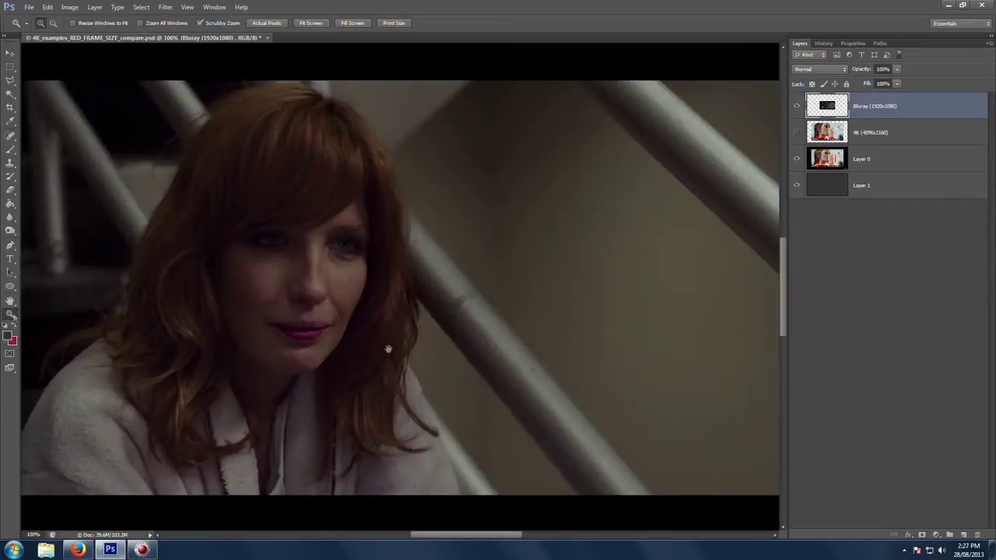
scroll(489, 420, "down", 5)
left_click_drag(167, 174, 224, 263)
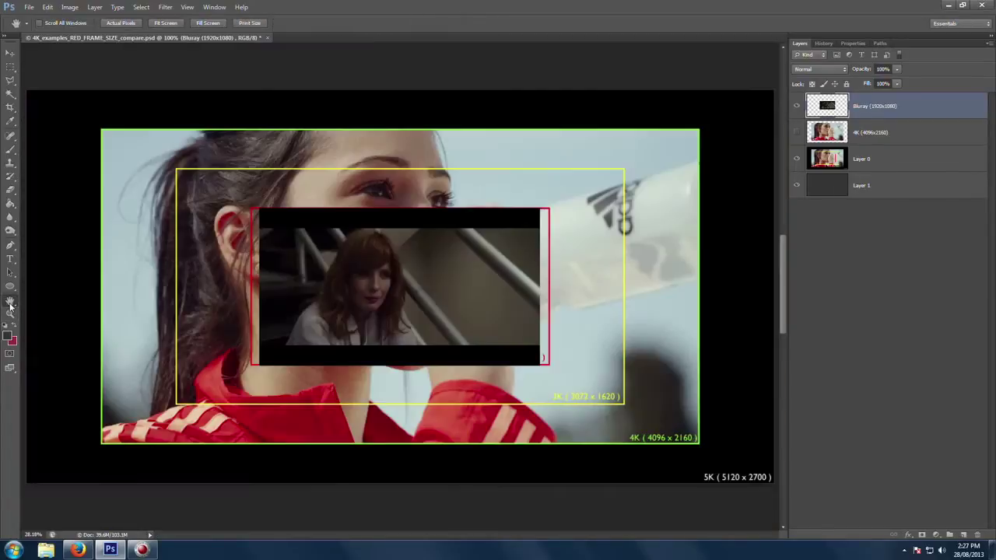
double_click(10, 301)
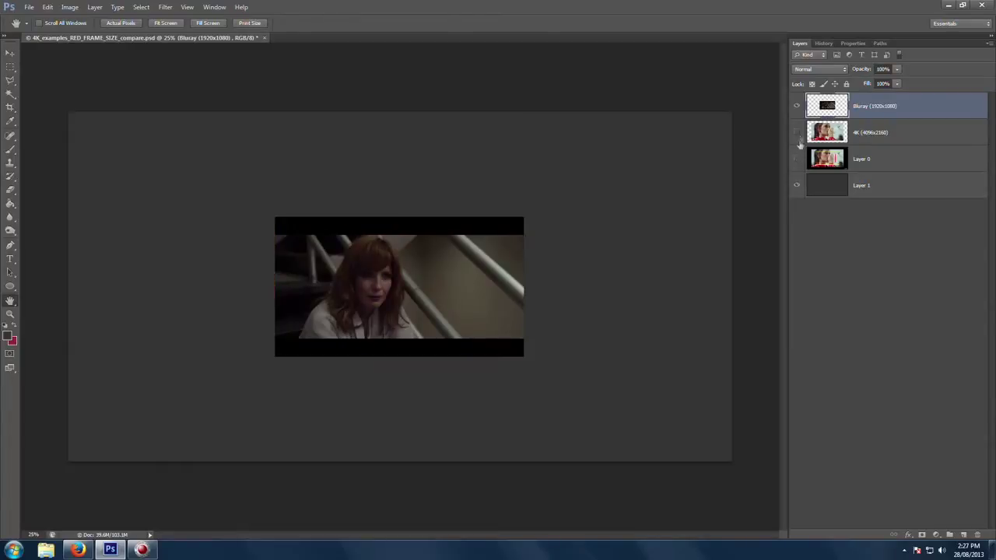
- Hide Layer 0, move the Bluray (1920x1080) frame toward the canvas's left side, and show the 4K (4096x2160) layer
left_click(796, 159)
key("v")
left_click_drag(444, 288, 291, 294)
left_click(796, 132)
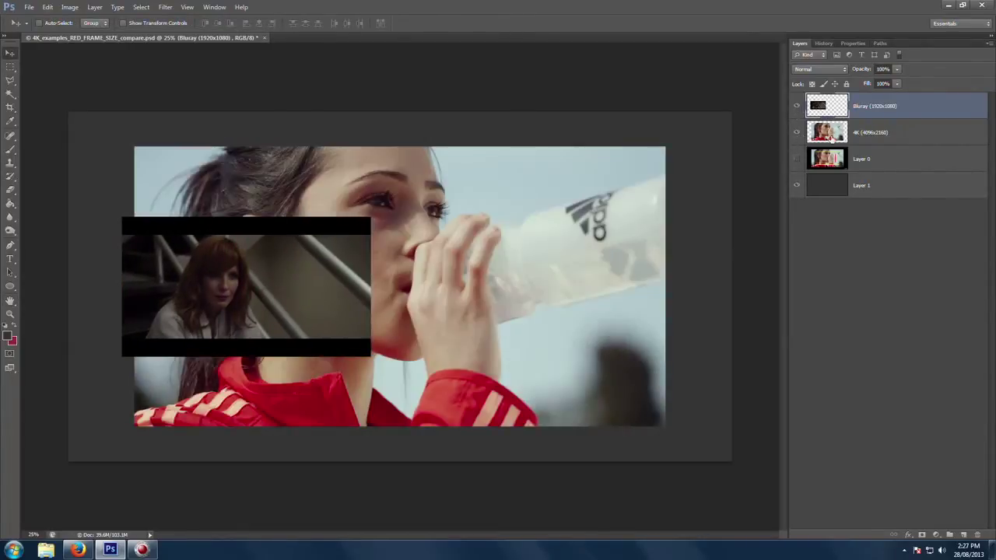
- Scale the 4K (4096x2160) layer down to about 50% with Free Transform and place it behind the Bluray frame, matching its height
left_click(832, 137)
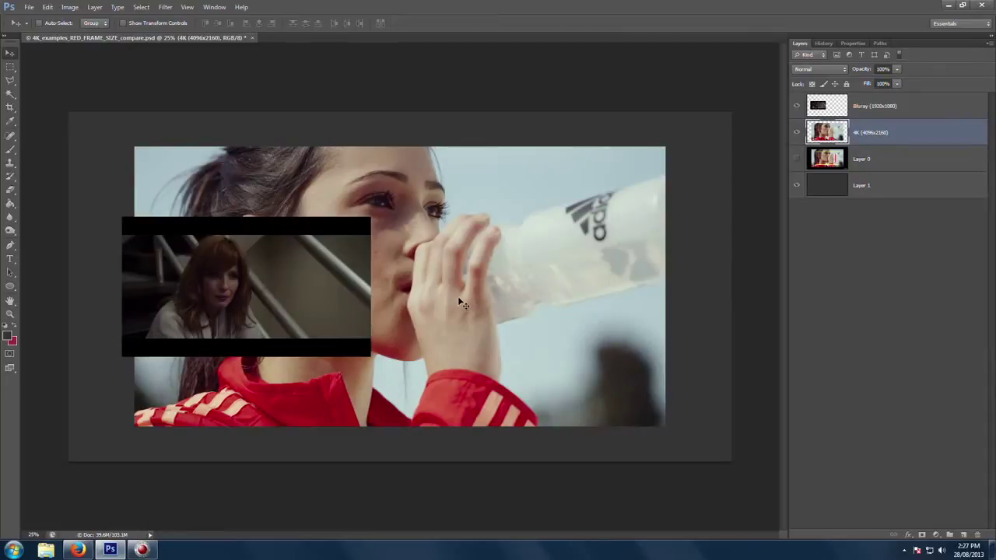
key("ctrl+t")
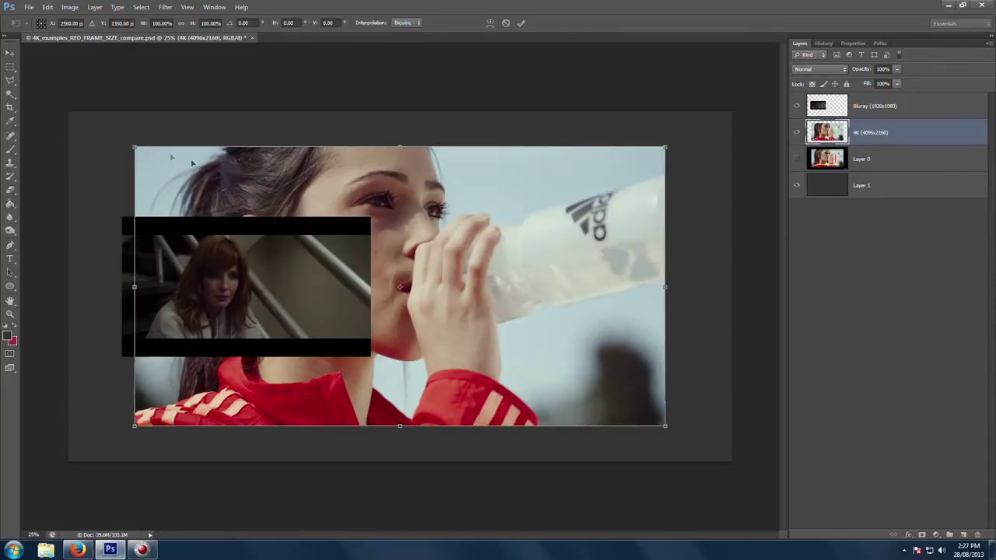
left_click_drag(134, 148, 449, 314)
left_click_drag(498, 344, 168, 242)
left_click_drag(337, 331, 380, 373)
key("Return")
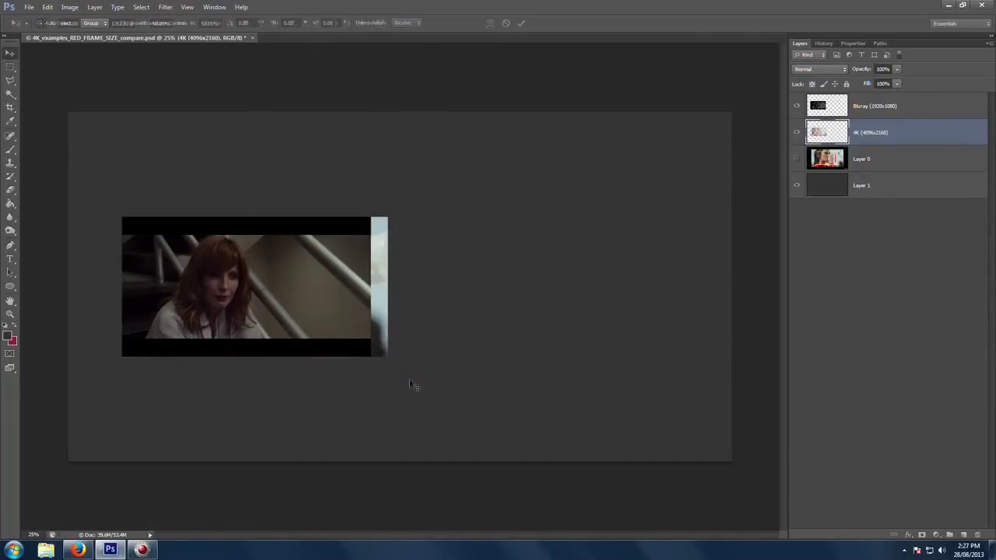
- Move the reduced 4K frame to the right of the Bluray frame and compare the two pictures
left_click_drag(201, 279, 472, 293)
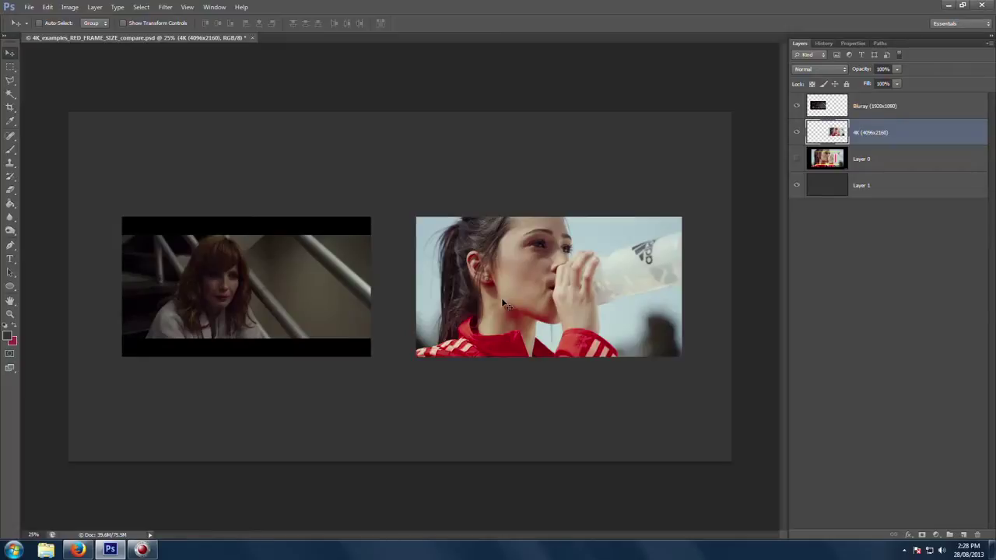
left_click(9, 316)
left_click_drag(401, 287, 368, 262)
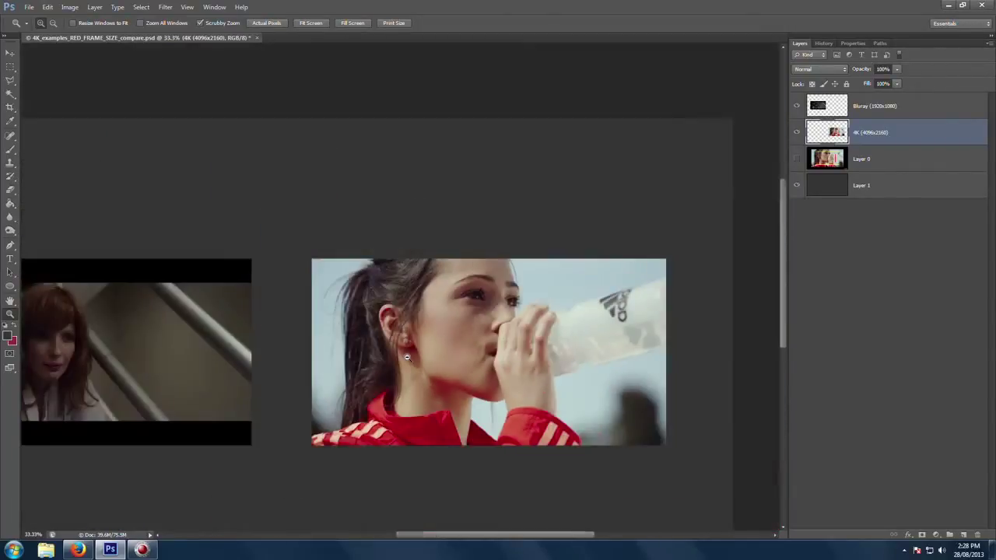
left_click(406, 357, "alt")
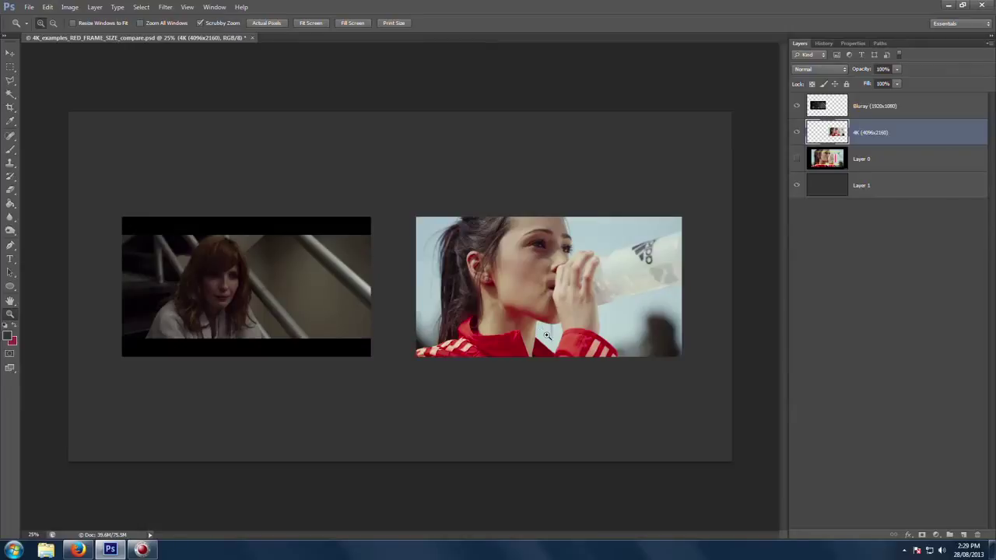
key("ctrl+alt+z")
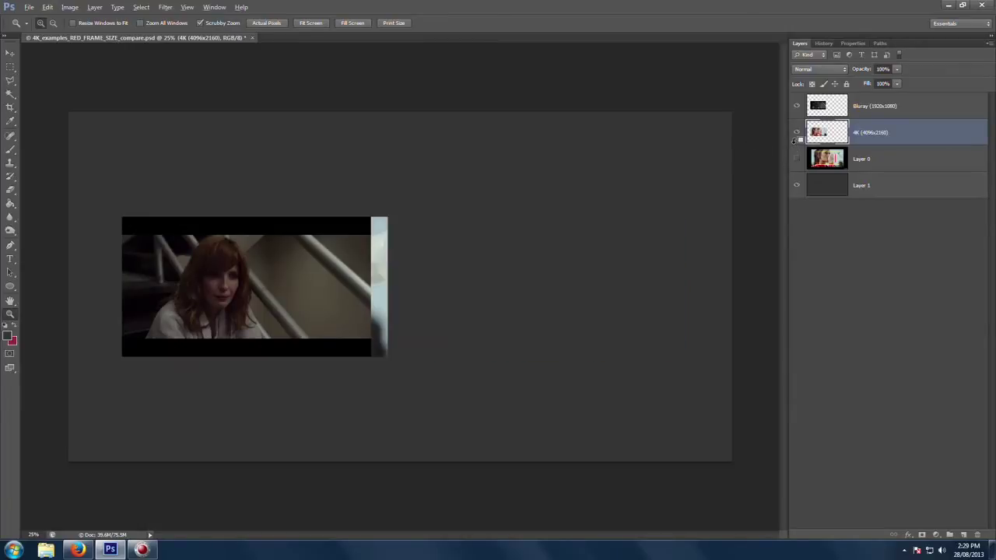
key("ctrl+alt+z")
key("ctrl+shift+z")
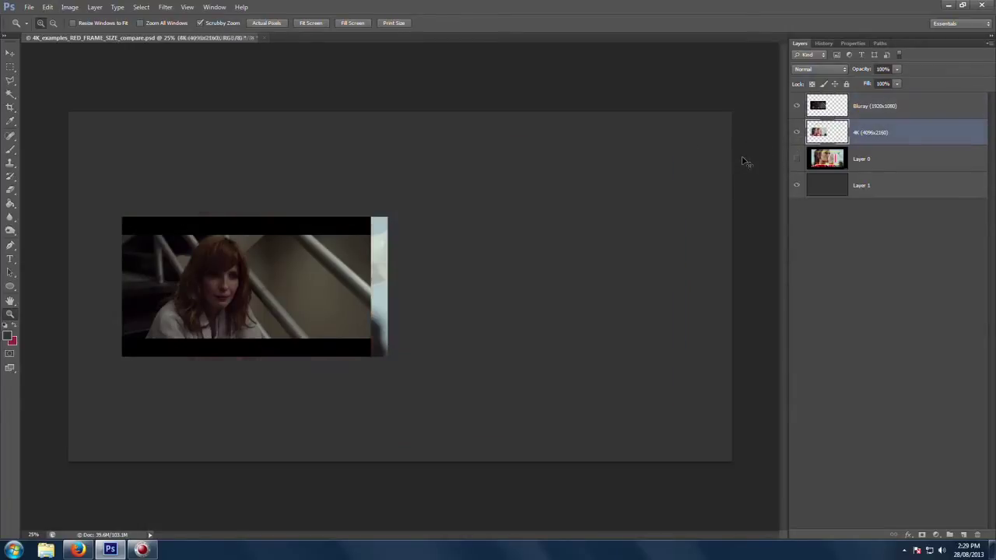
key("ctrl+shift+z")
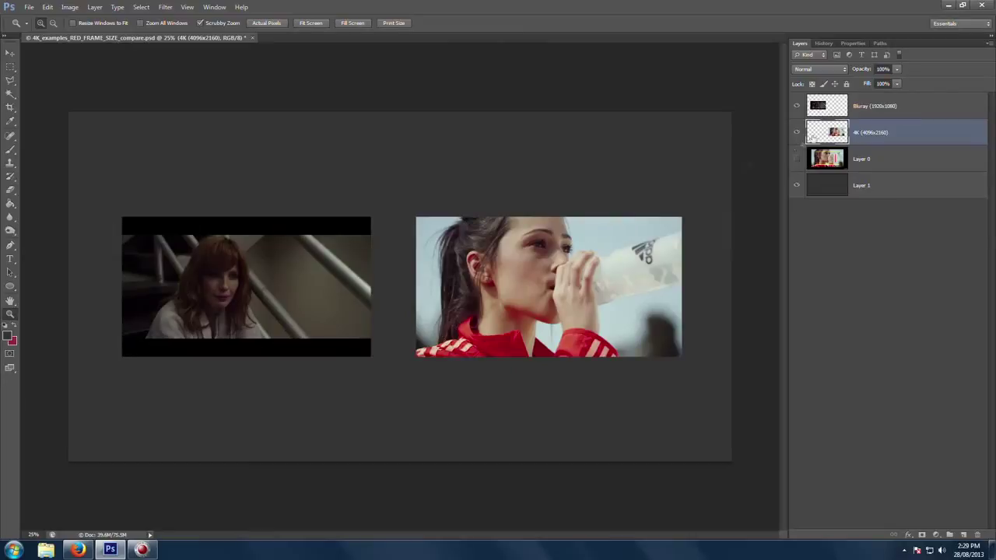
- Center the 4K picture behind the Bluray frame and delete its top and bottom strips behind the black letterbox bars
key("v")
left_click_drag(531, 333, 229, 333)
left_click(10, 66)
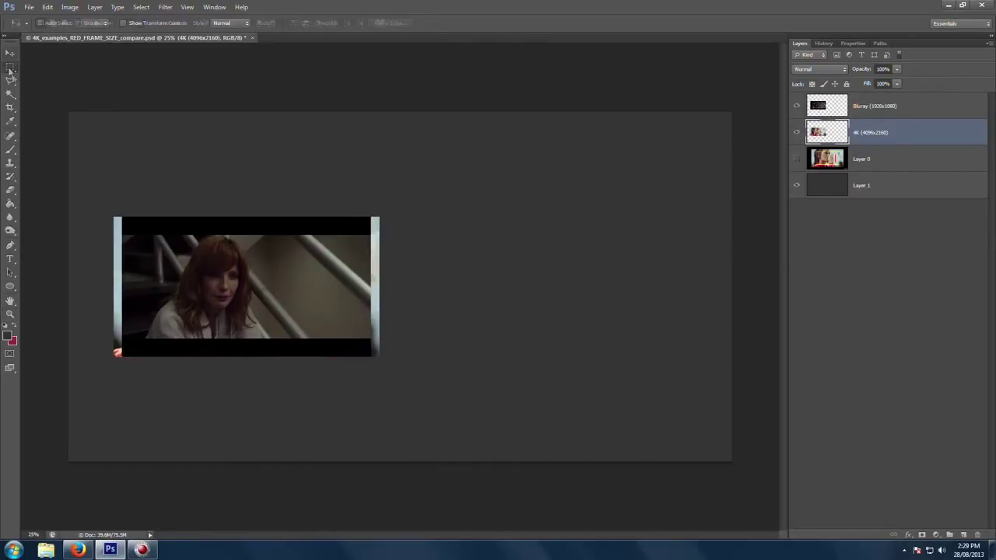
left_click_drag(94, 188, 444, 231)
left_click(247, 385)
left_click_drag(97, 339, 555, 396)
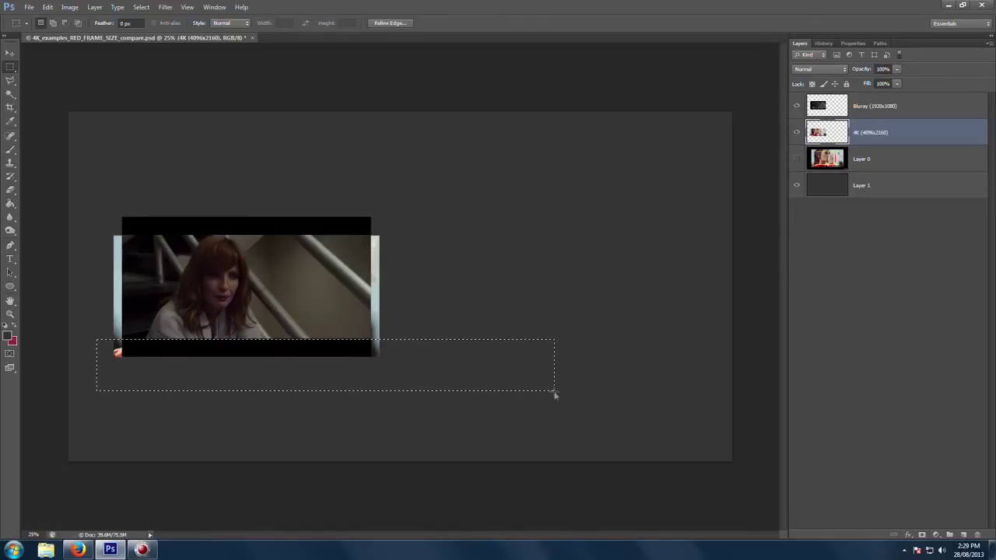
key("Delete")
key("ctrl+d")
- Delete the parts of the 4K picture that extend past the right and left edges of the Bluray frame
left_click_drag(455, 191, 371, 397)
key("Delete")
key("ctrl+d")
left_click_drag(69, 205, 122, 382)
key("Delete")
key("ctrl+d")
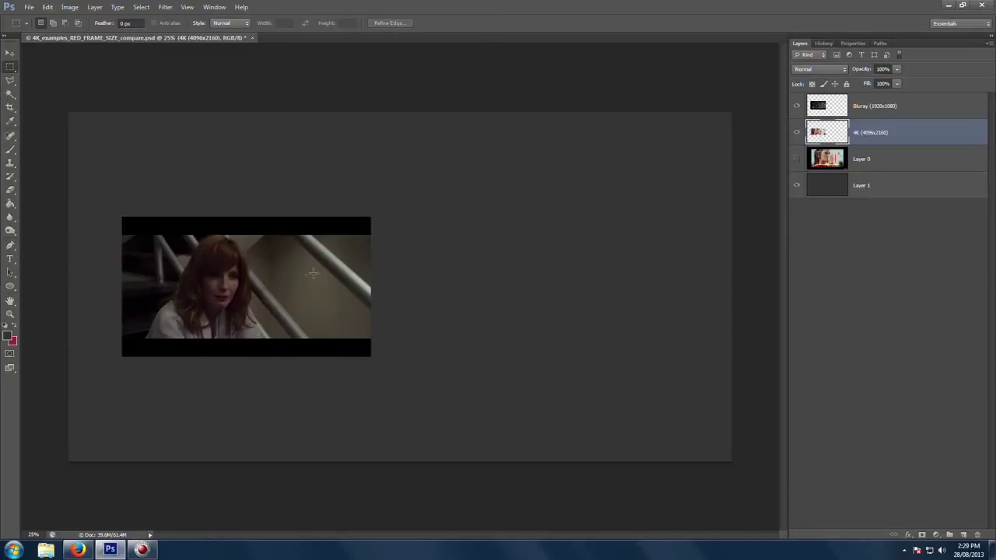
- Move the cropped 4K picture to the right of the Bluray frame and compare both images at closer zoom
key("v")
left_click_drag(233, 297, 520, 289)
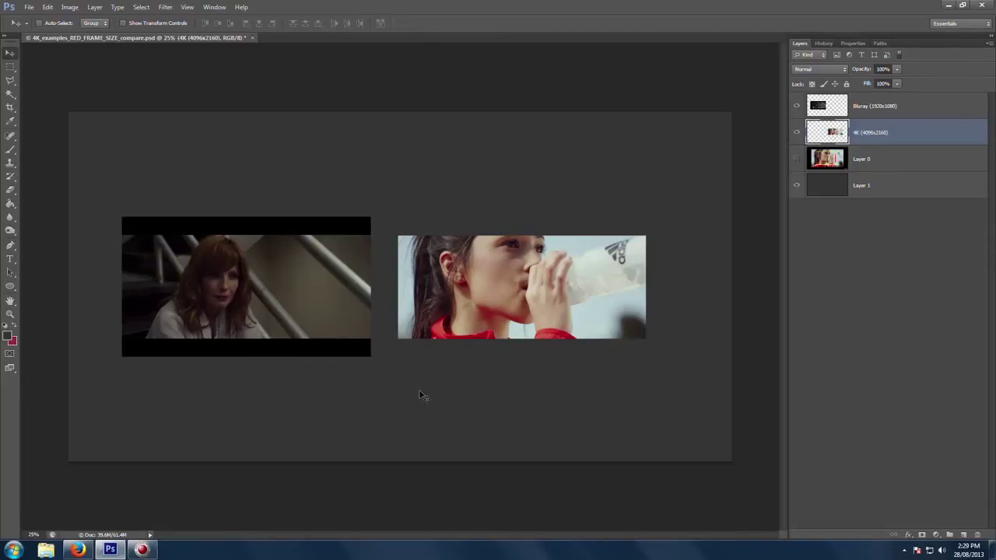
key("ctrl+plus")
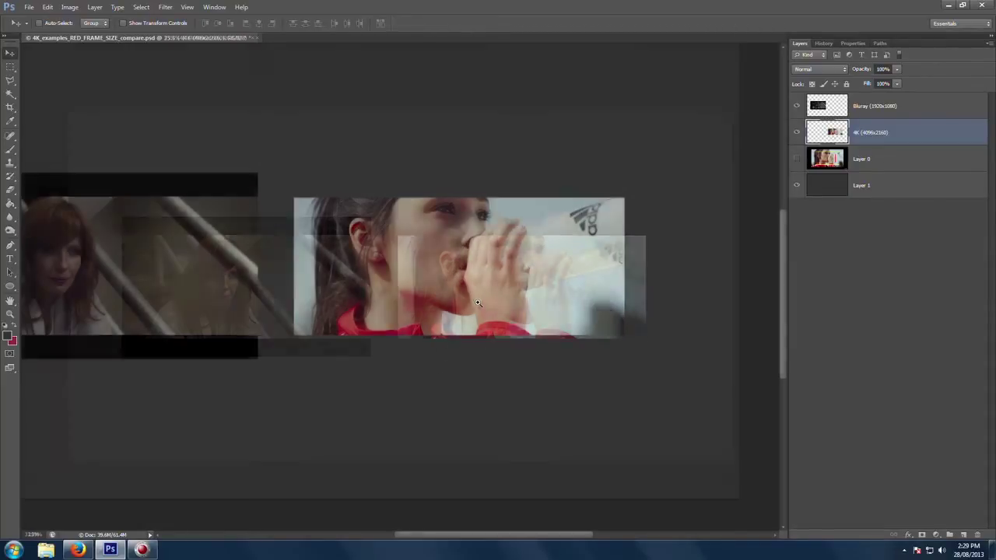
left_click_drag(341, 294, 449, 295)
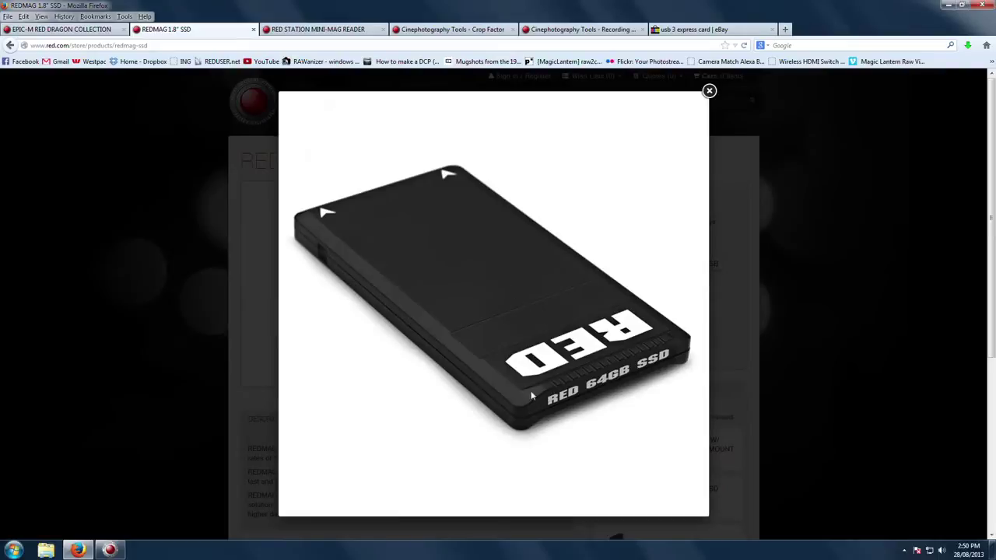
- Close the enlarged REDMAG SSD image in Firefox and review the RED Station Mini-Mag Reader product page
left_click(709, 91)
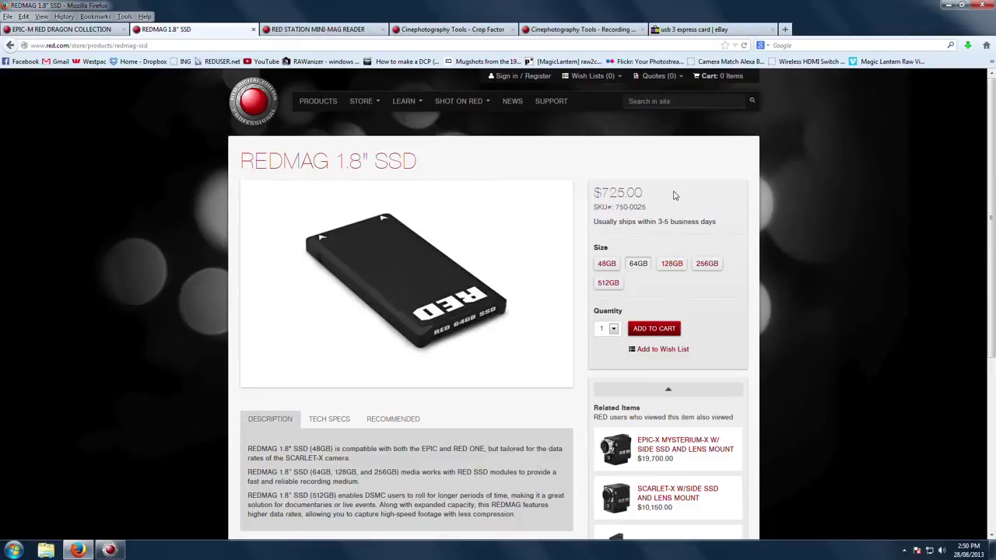
left_click(304, 29)
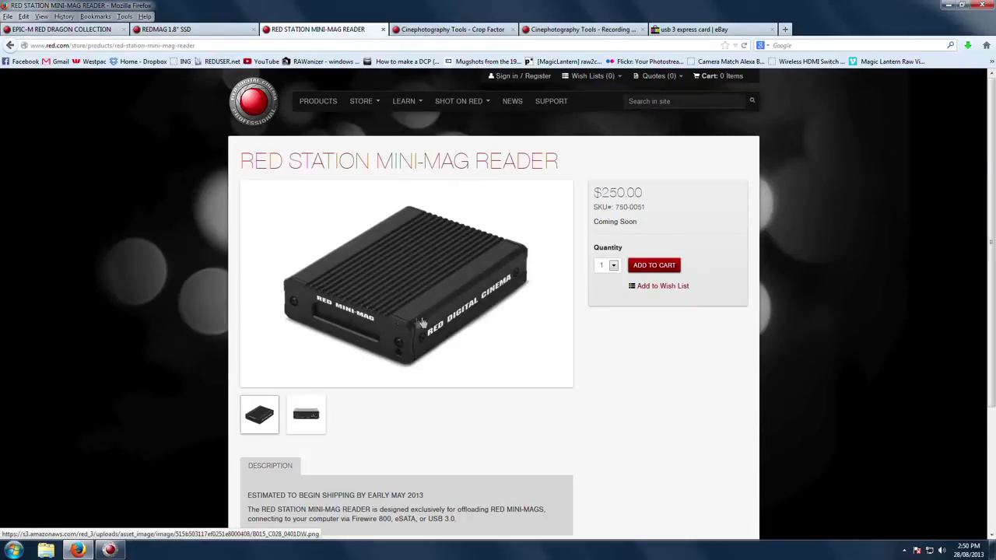
scroll(444, 322, "down", 3)
scroll(445, 321, "up", 2)
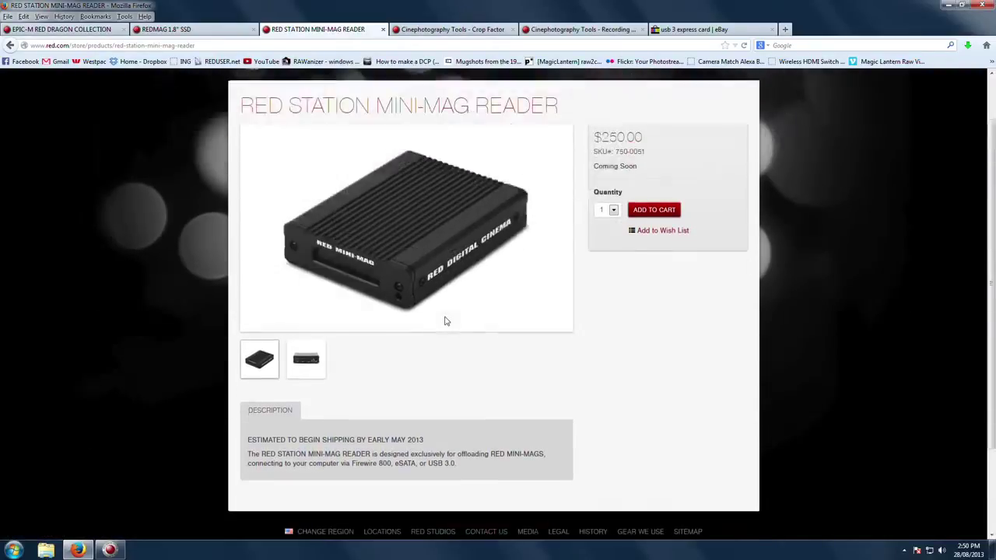
scroll(446, 321, "up", 1)
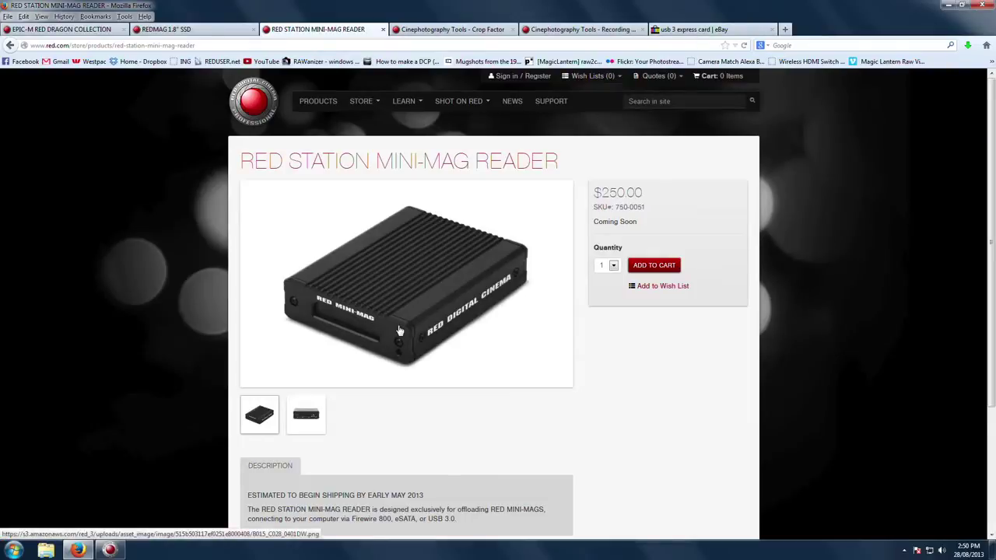
- Look at the eBay listings for USB 3 express cards and close that page
left_click(693, 29)
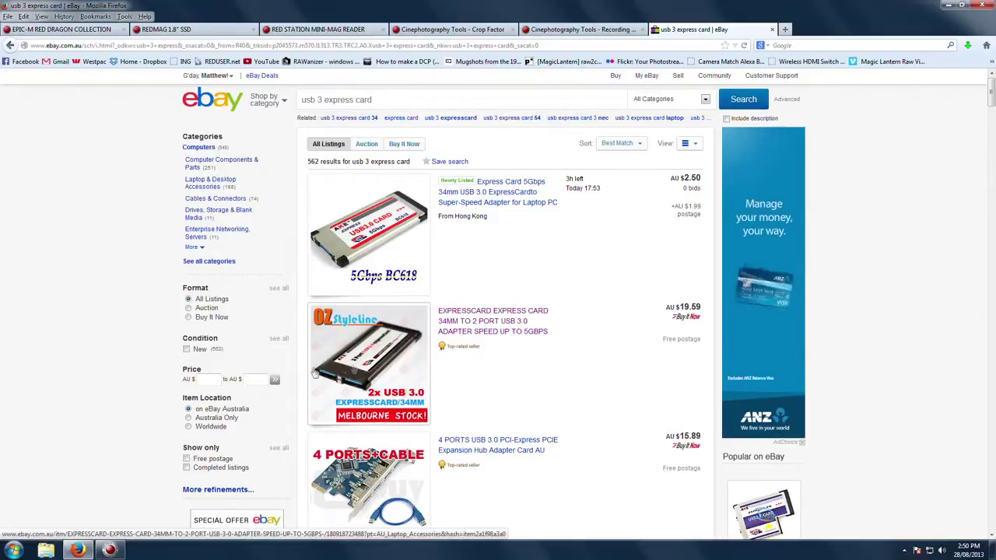
left_click(772, 30)
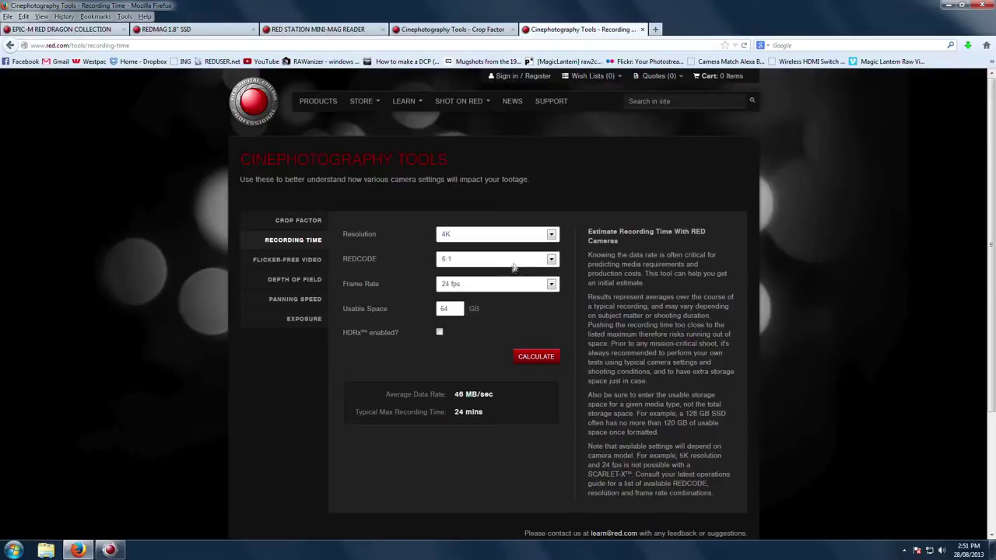
- Check the resolution, REDCODE and frame rate options in the Recording Time calculator, keeping 4K, 6:1 and 24 fps selected
left_click(484, 236)
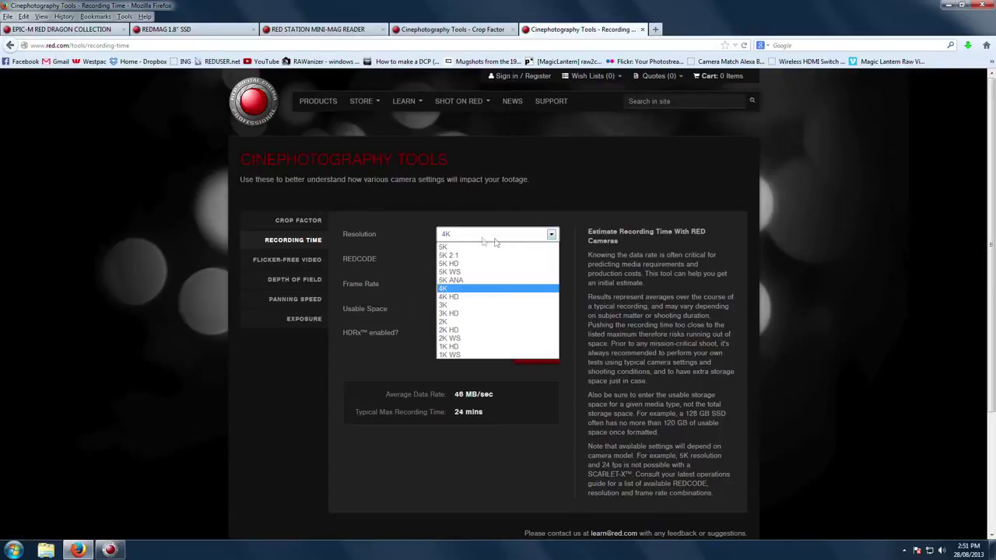
left_click(465, 237)
left_click(440, 263)
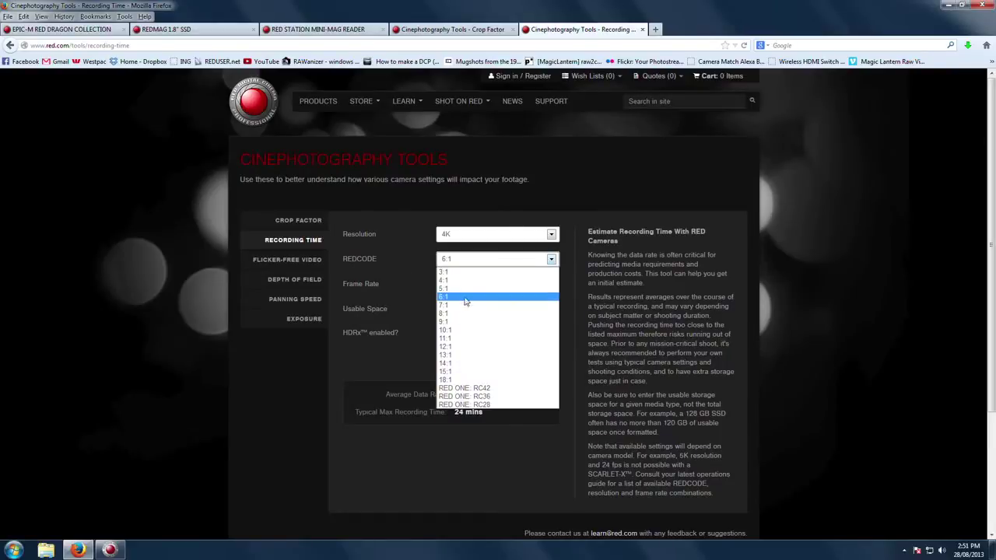
left_click(469, 298)
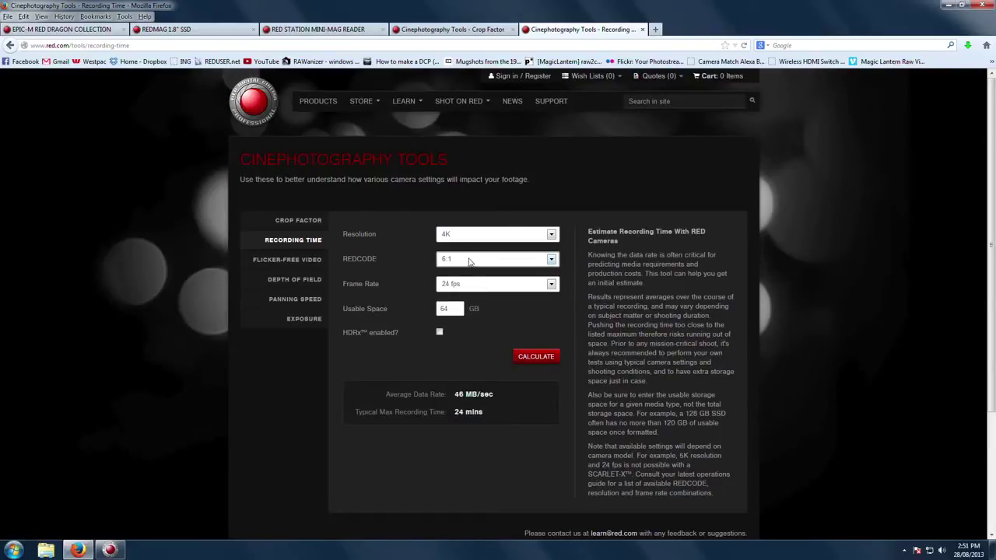
left_click(484, 289)
left_click(485, 289)
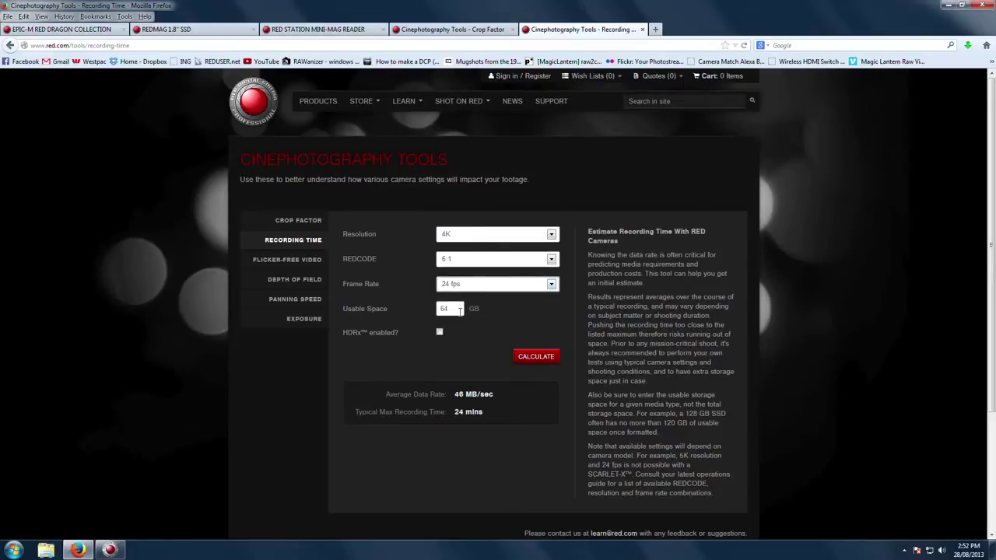
- Calculate the recording time for 64 GB, and calculate the crop factor for the RED Mysterium-X at 4K frame size
left_click(539, 357)
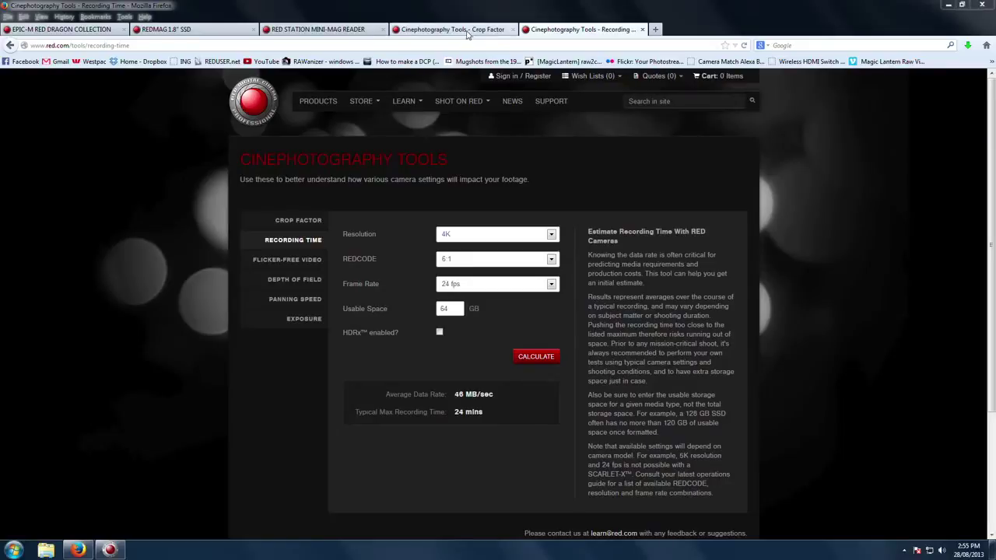
left_click(468, 34)
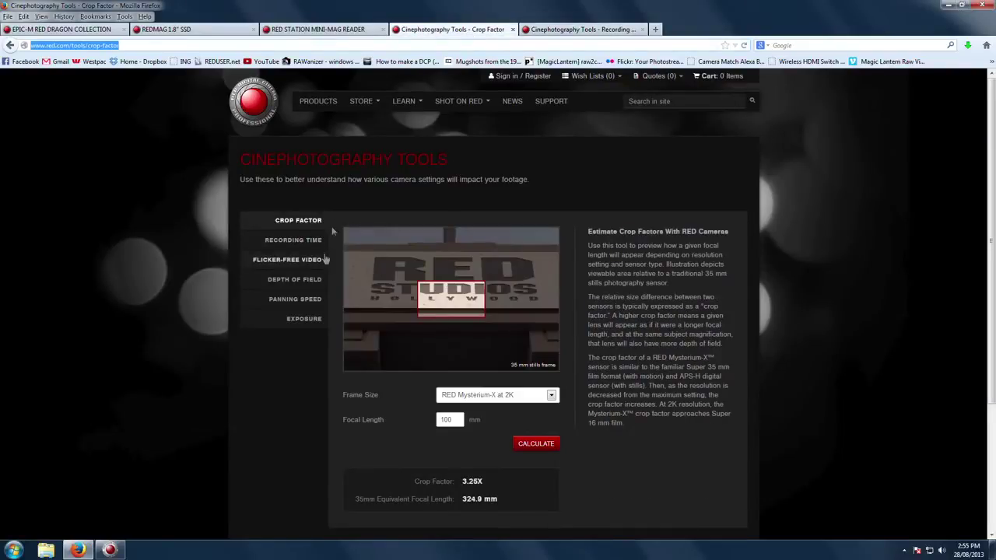
left_click(496, 395)
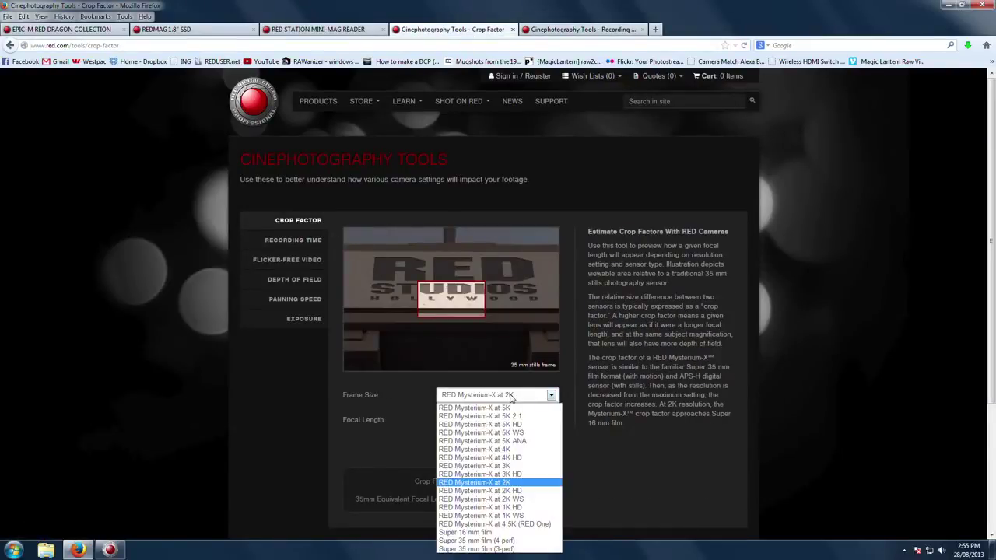
left_click(476, 448)
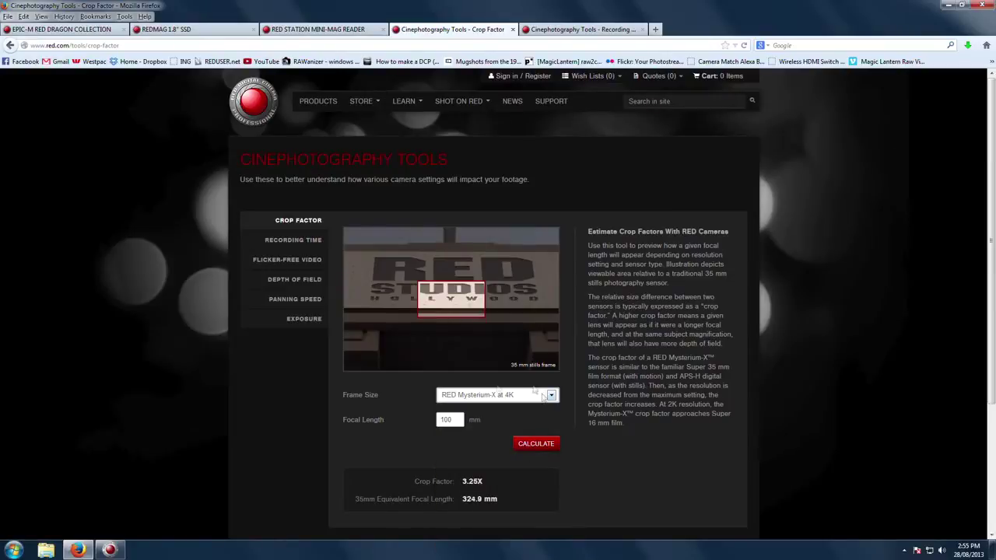
left_click(538, 444)
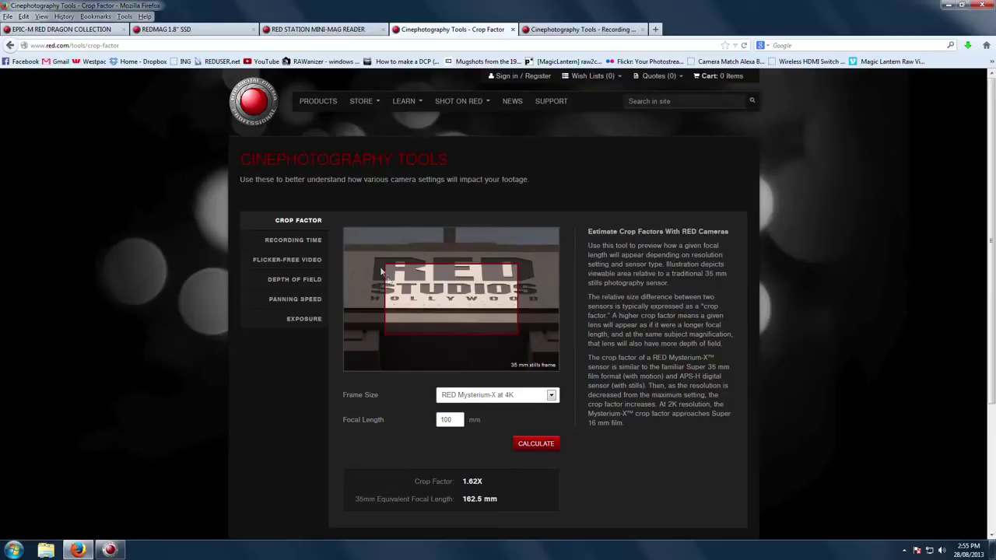
- Calculate the crop factor and equivalent focal length for RED Mysterium-X at 2K with a 100 mm lens, keeping 2K selected
left_click(551, 397)
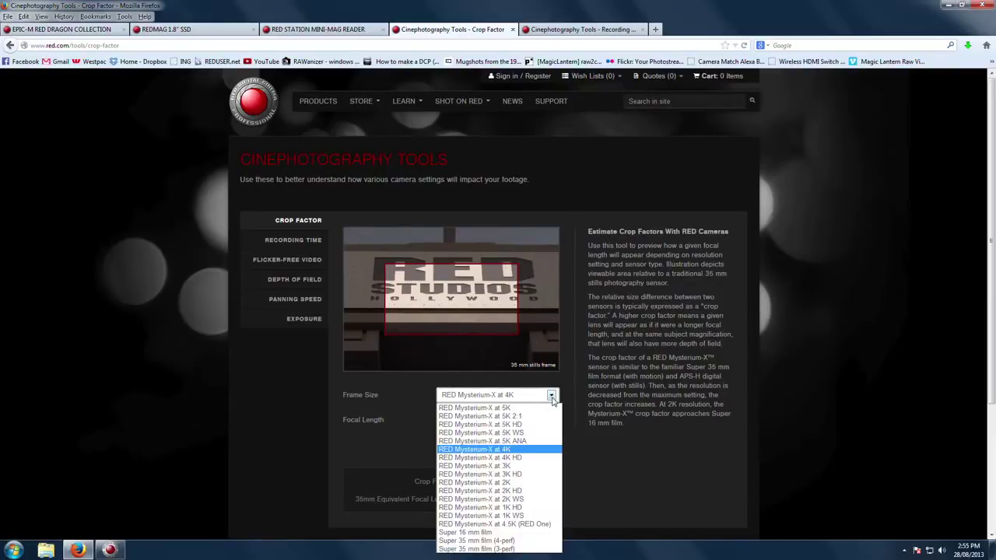
left_click(532, 483)
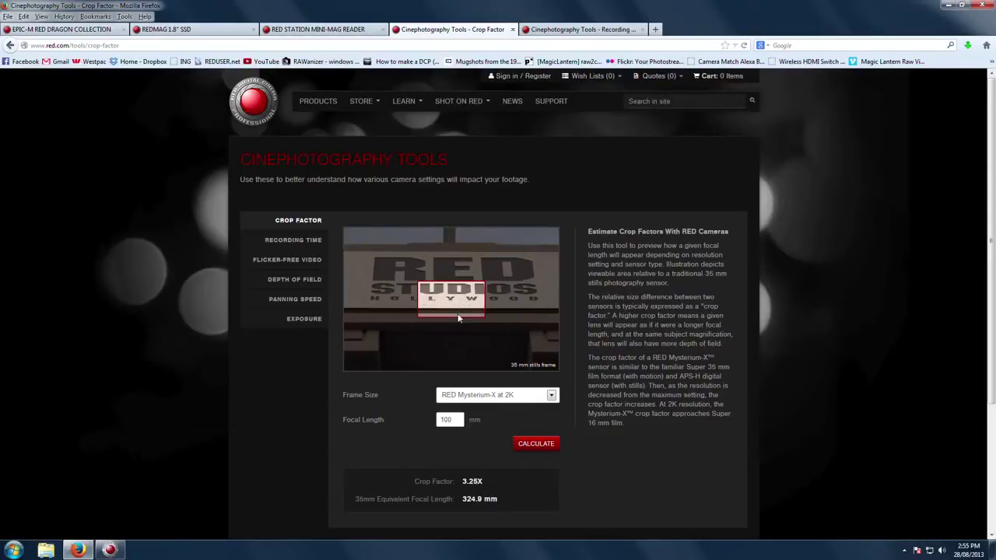
left_click_drag(463, 503, 501, 506)
left_click(451, 309)
left_click(525, 398)
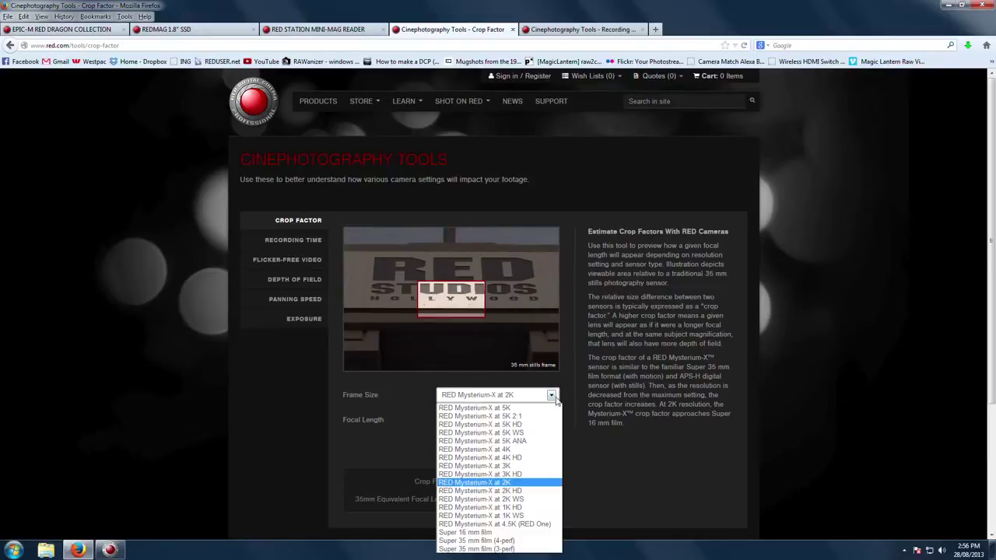
left_click(507, 483)
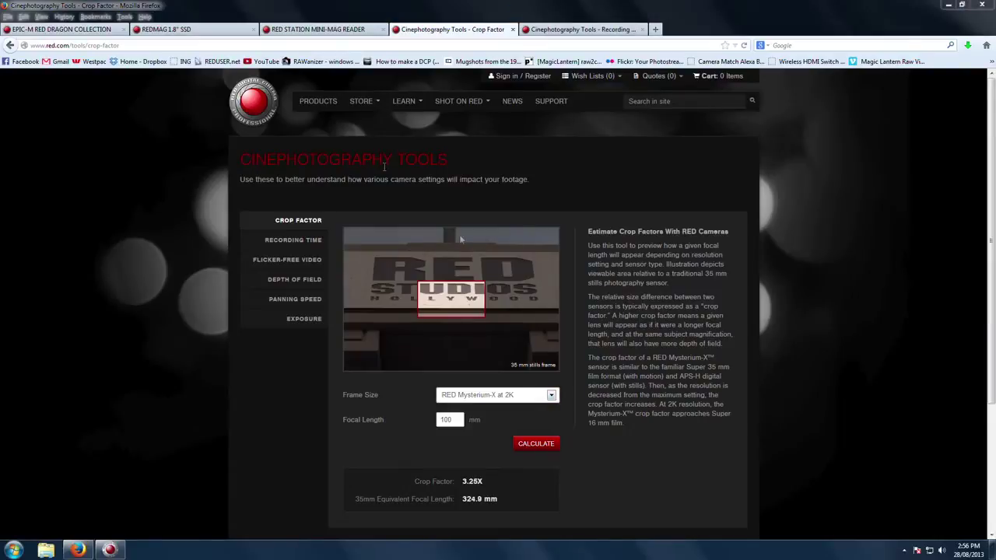
- Find the REDCINE-X PRO release version on RED's support page, accept the terms and download the Windows build 17.5
key("ctrl+1")
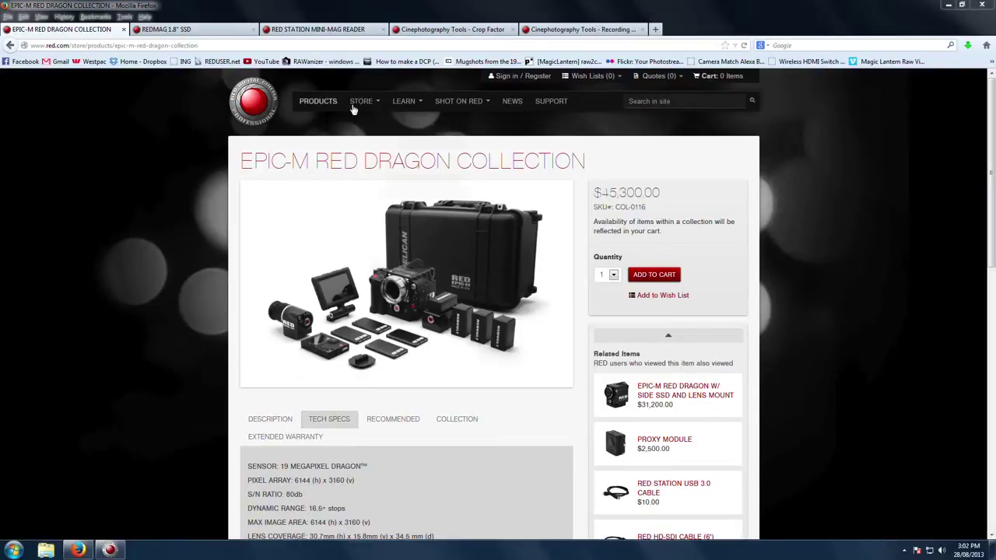
left_click(550, 102)
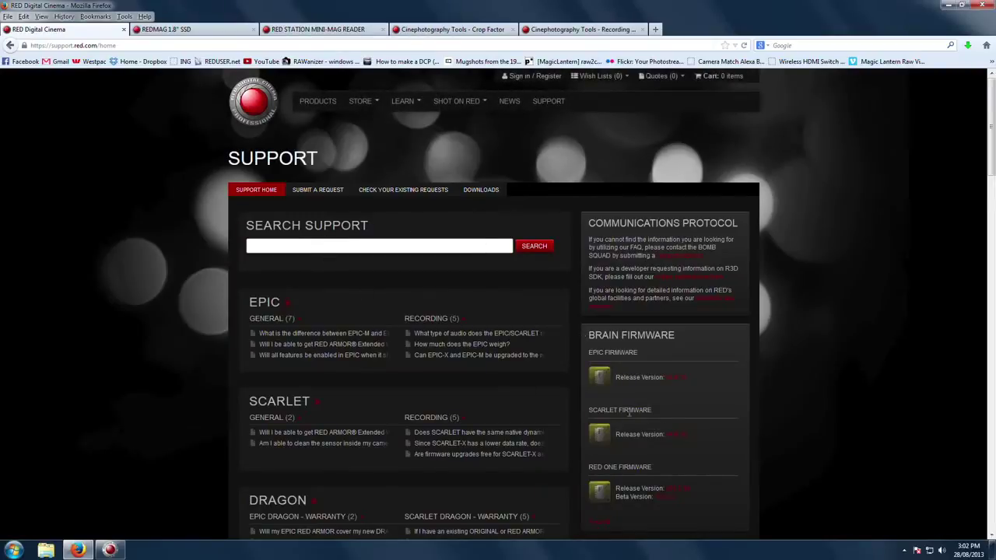
scroll(667, 411, "down", 6)
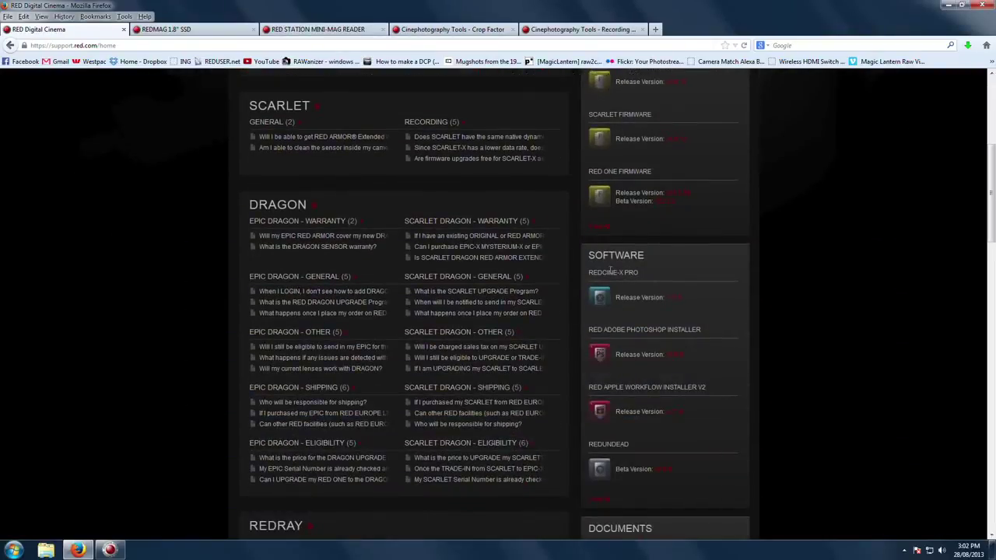
left_click(674, 302)
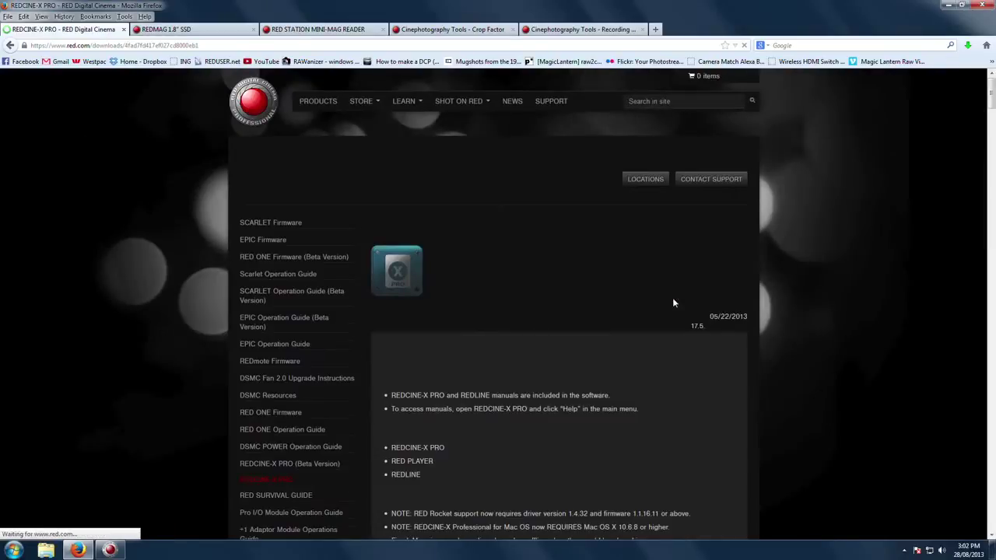
scroll(674, 302, "down", 5)
left_click(375, 359)
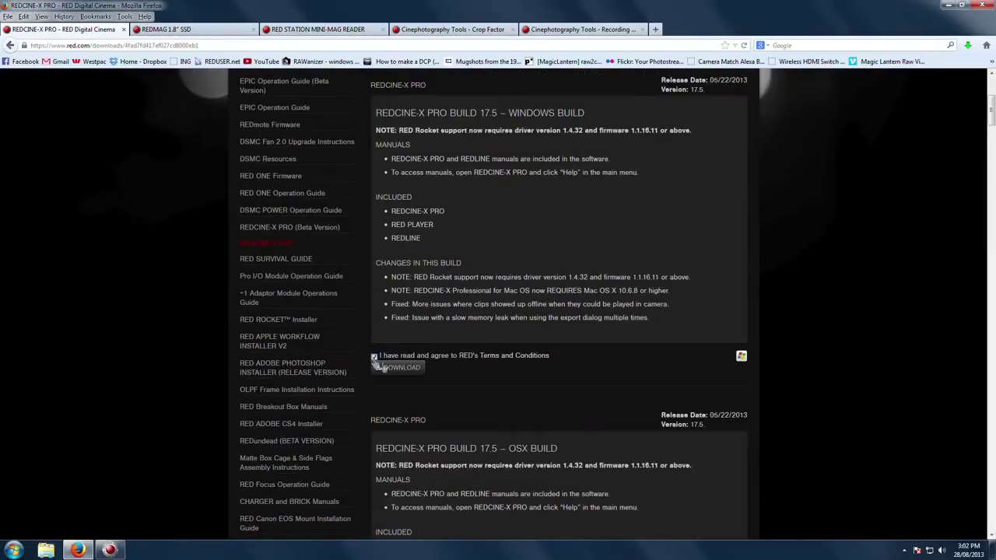
left_click(405, 371)
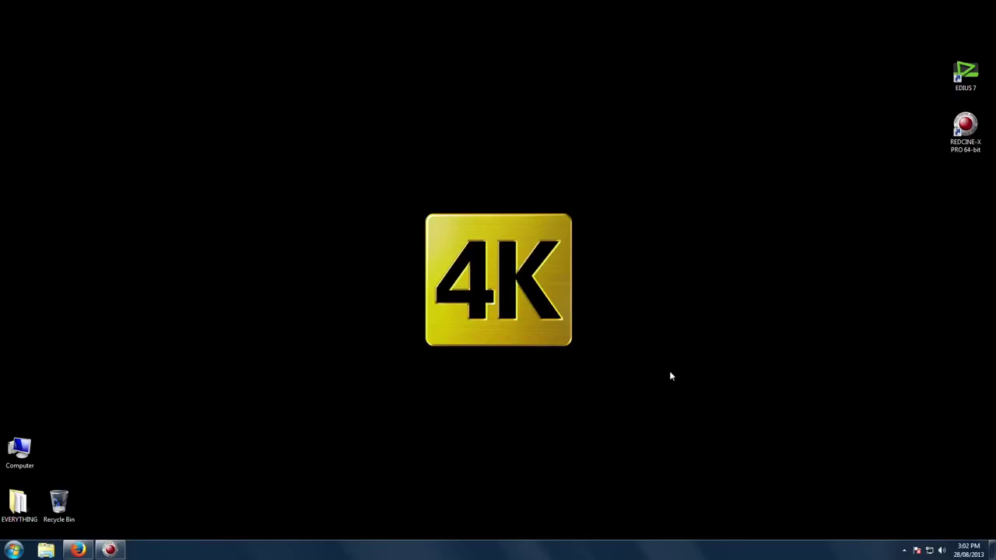
- Switch to REDCINE-X PRO and shape clip A006_C027_060218's luma curve into a steep S with lowered shadows and raised midtones and highlights
left_click(117, 551)
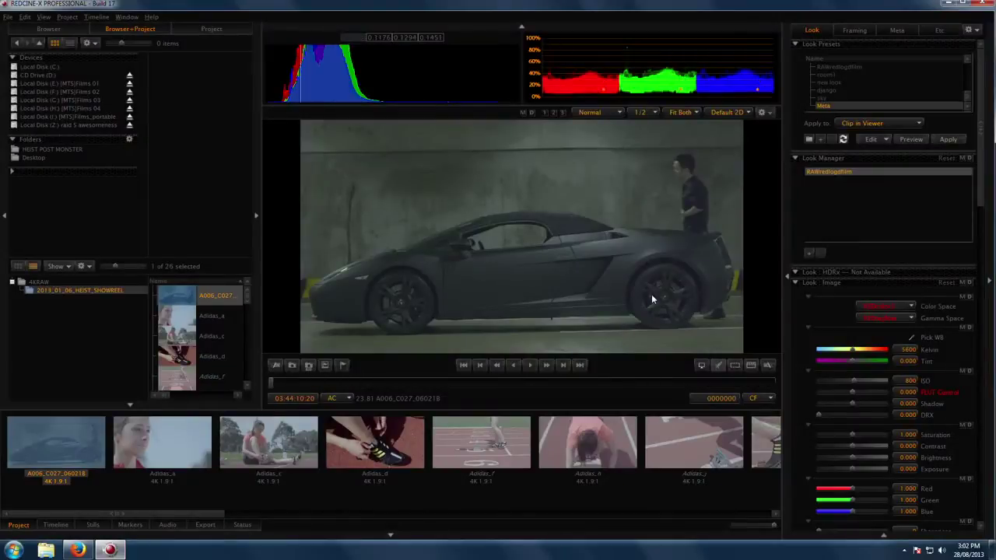
left_click_drag(167, 514, 102, 526)
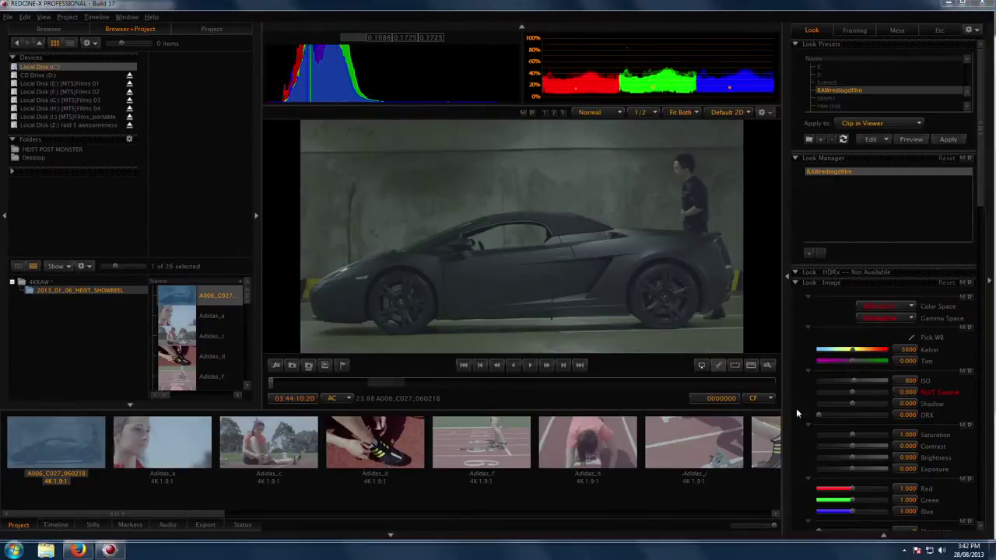
left_click_drag(981, 194, 982, 282)
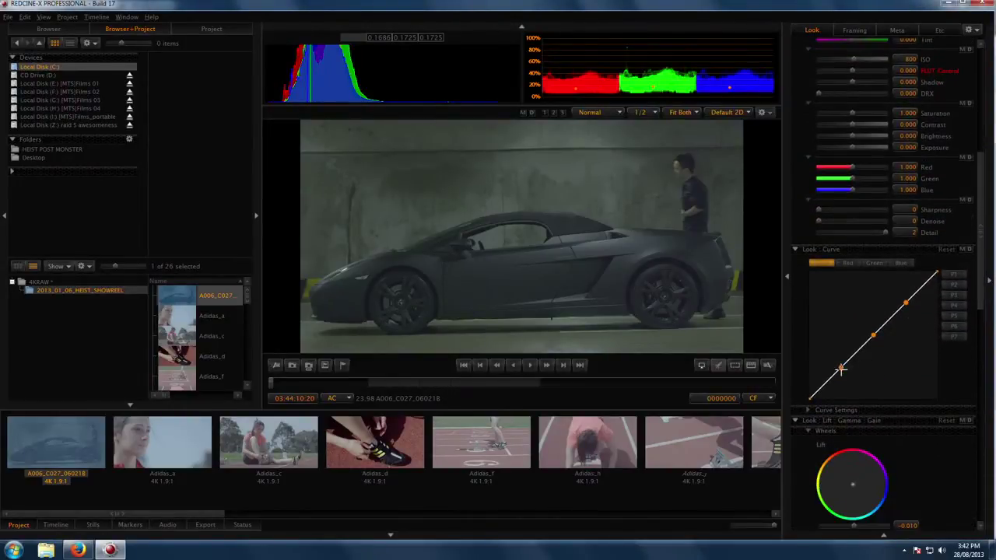
left_click_drag(832, 381, 826, 392)
left_click_drag(873, 334, 854, 336)
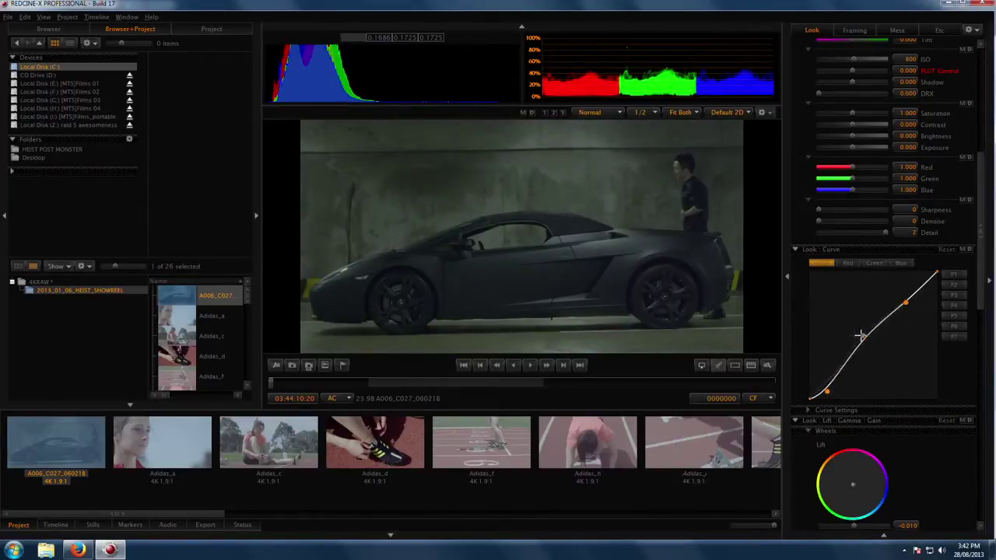
left_click_drag(902, 299, 885, 276)
left_click_drag(852, 334, 847, 336)
left_click_drag(826, 392, 831, 397)
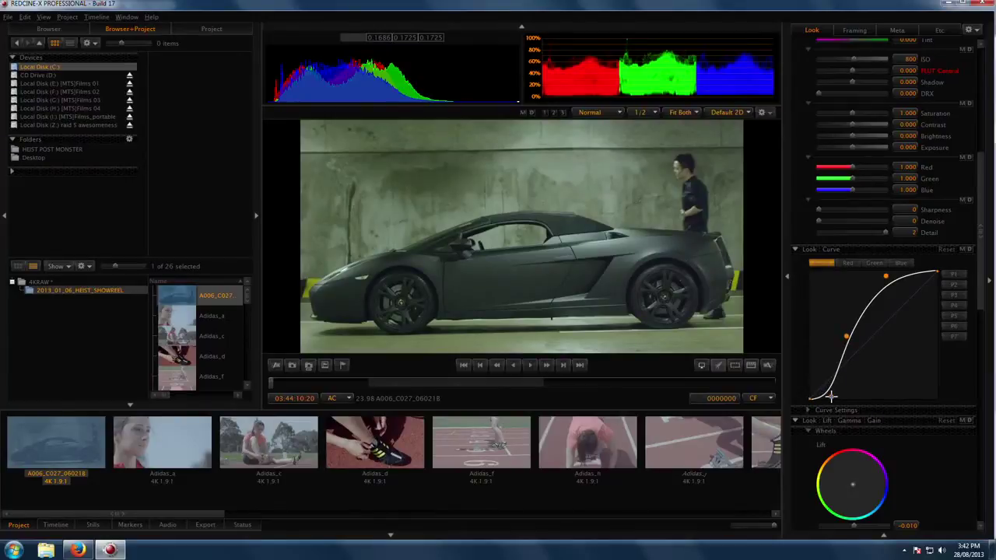
left_click_drag(845, 336, 848, 339)
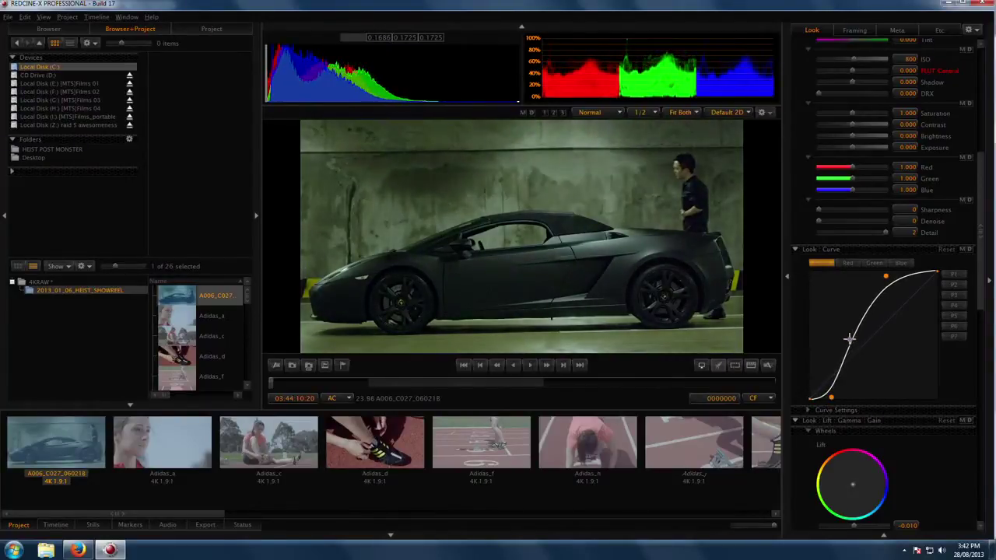
left_click_drag(885, 276, 881, 273)
left_click_drag(848, 339, 849, 337)
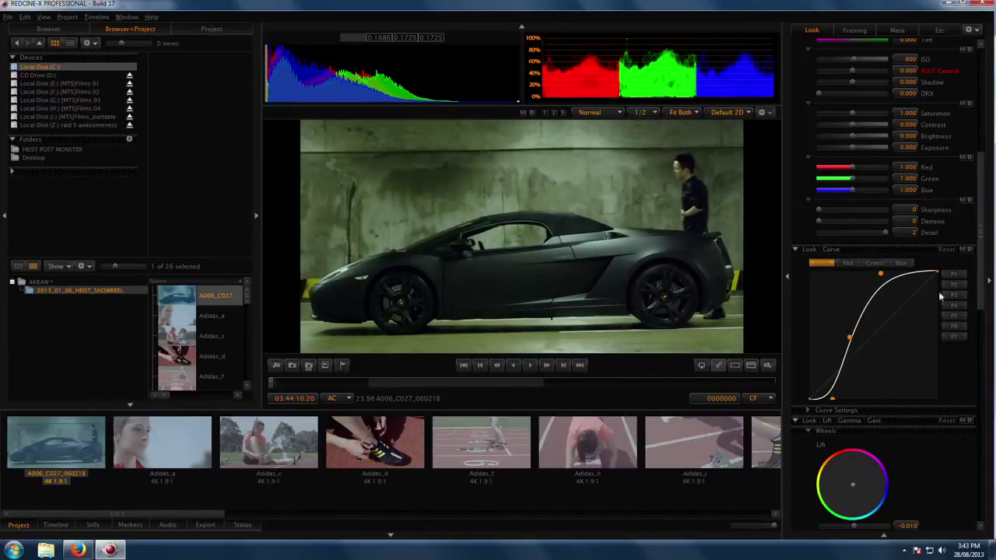
- Warm the car clip's white balance to about 6278 Kelvin and set its tint to about -2.3
scroll(871, 276, "up", 5)
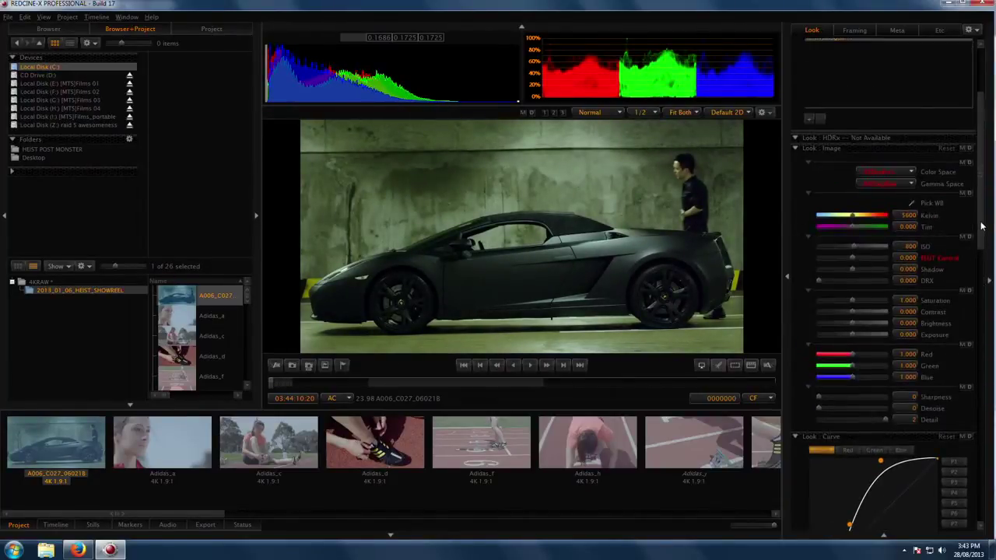
left_click_drag(853, 218, 858, 220)
left_click(852, 227)
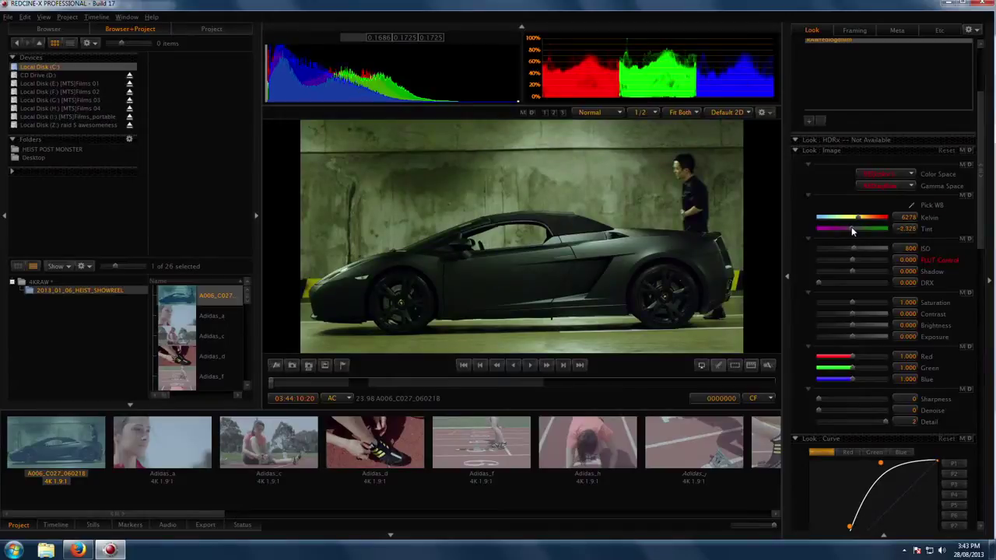
- Lower the shadows on the car clip's red curve, shift its midtone point towards the shadows, and scrub through the clip
left_click_drag(981, 187, 980, 262)
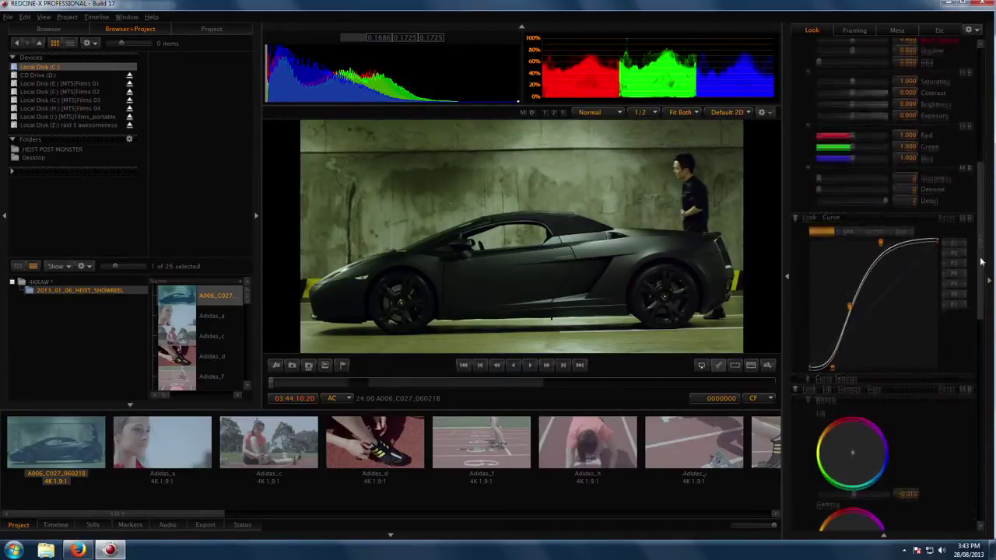
left_click(848, 231)
left_click_drag(830, 357, 828, 358)
left_click_drag(874, 301, 860, 314)
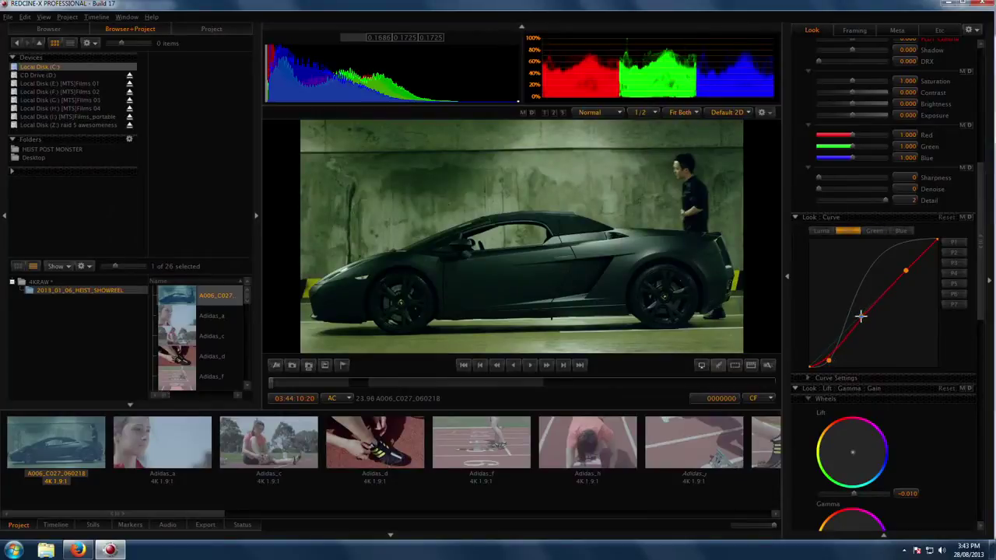
left_click_drag(860, 316, 855, 320)
left_click_drag(982, 294, 982, 255)
scroll(982, 255, "down", 3)
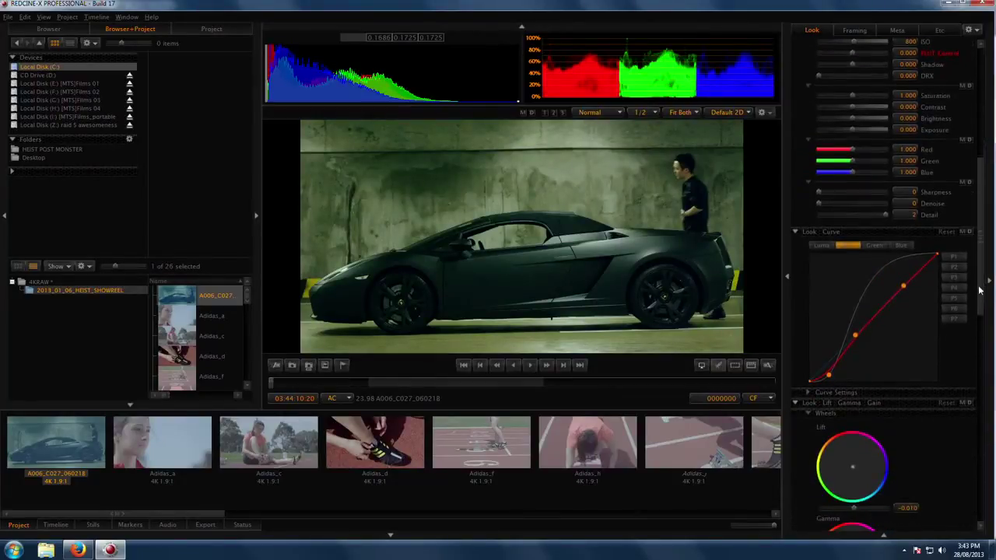
left_click(370, 382)
left_click_drag(373, 382, 506, 385)
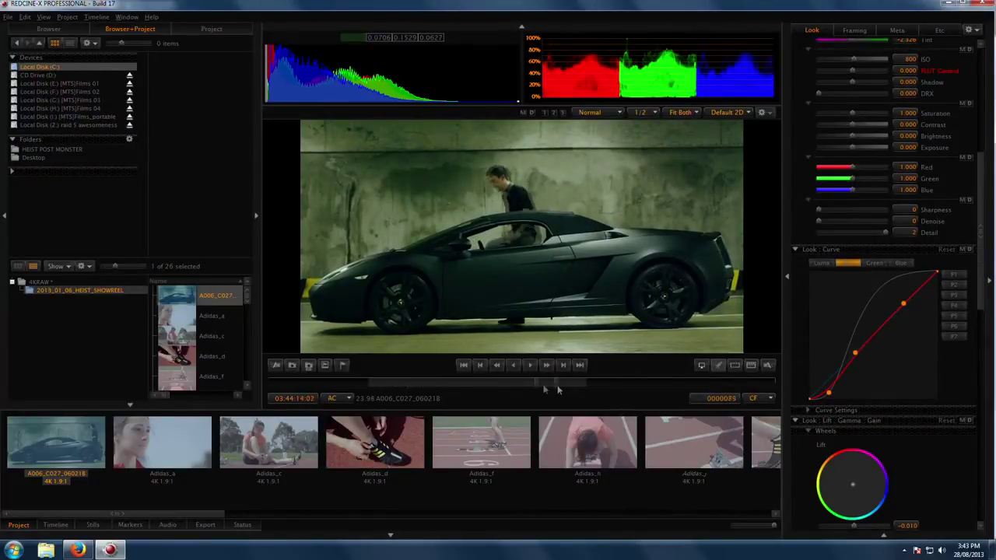
- Open the Adidas_a clip and change its gamma space to REDgamma3
left_click(167, 442)
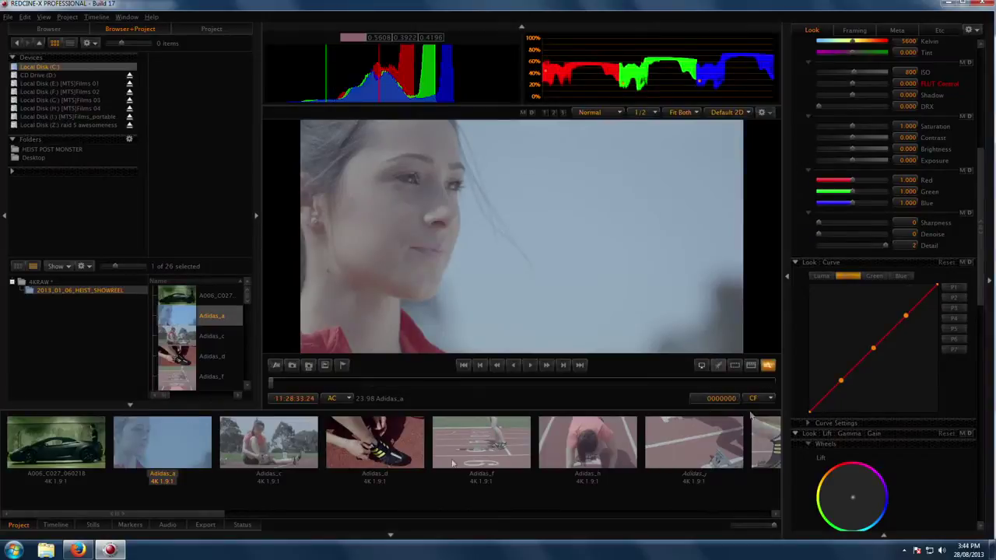
left_click_drag(979, 290, 981, 233)
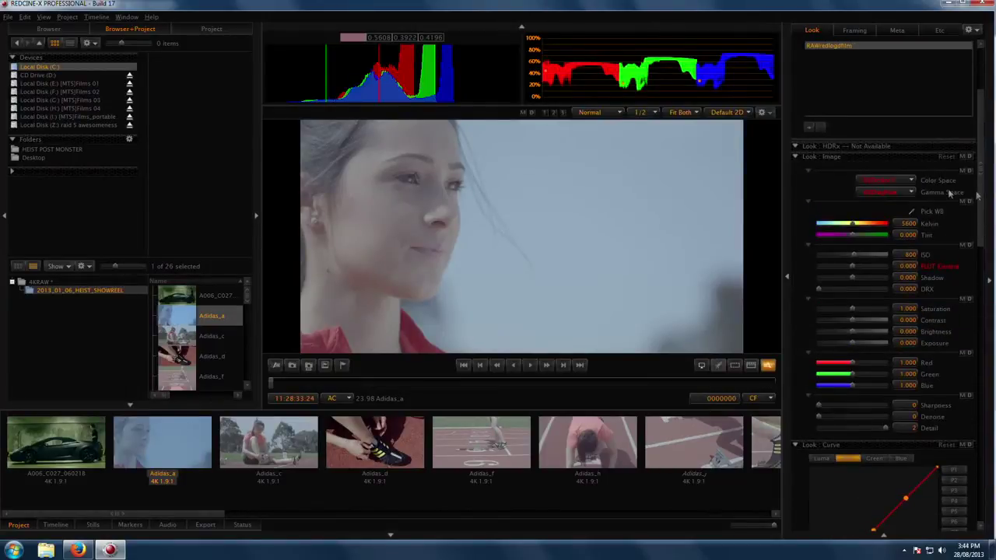
left_click(895, 193)
left_click(897, 195)
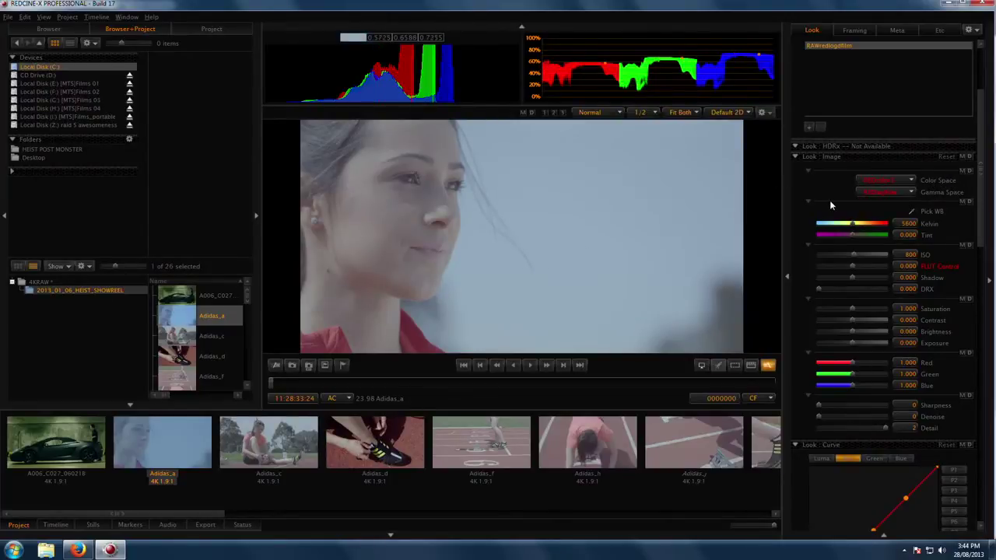
left_click(882, 192)
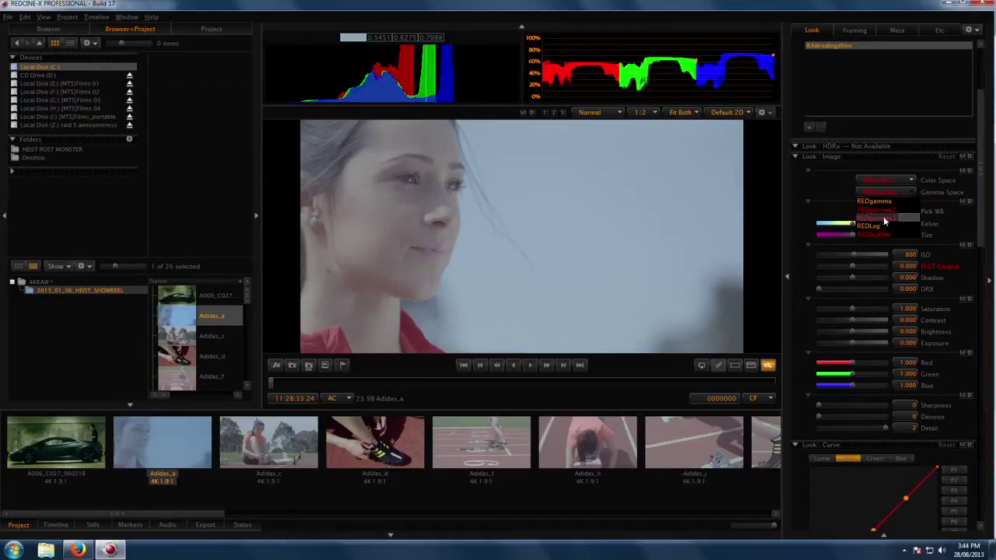
left_click(889, 221)
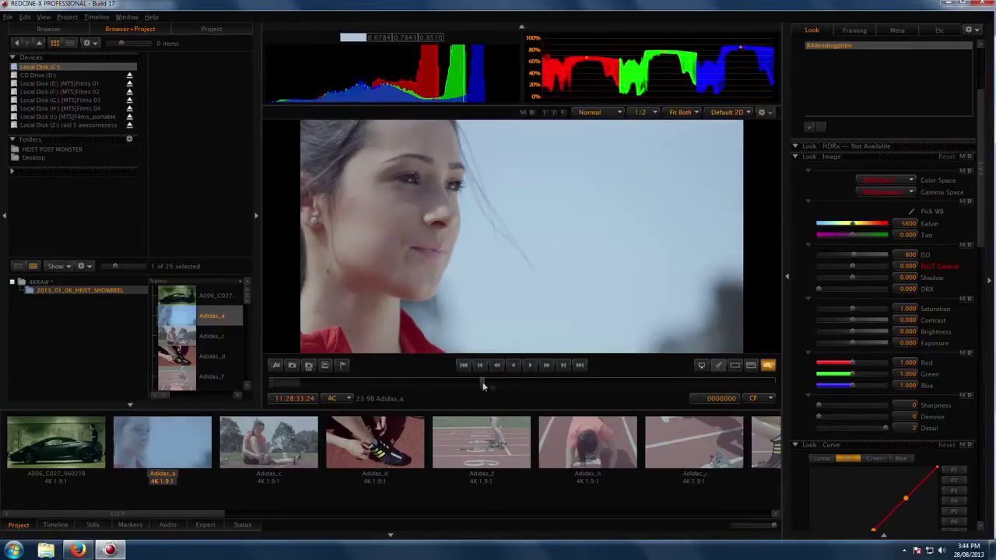
- Scrub the Adidas_a clip to the woman drinking from the bottle and set its gamma space to REDlogFilm
mouse_move(482, 382)
left_mouse_down()
mouse_move(524, 387)
mouse_move(495, 383)
left_mouse_up()
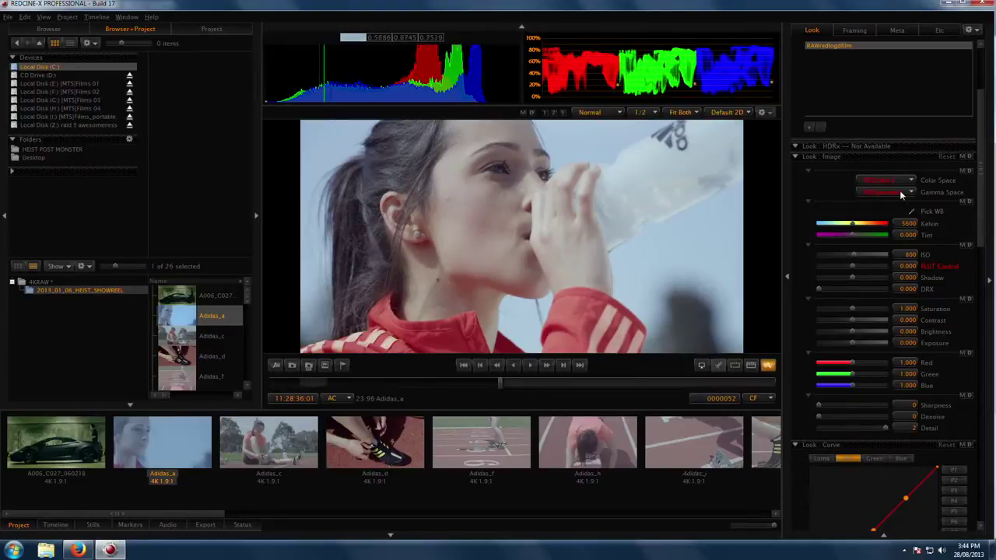
left_click(901, 193)
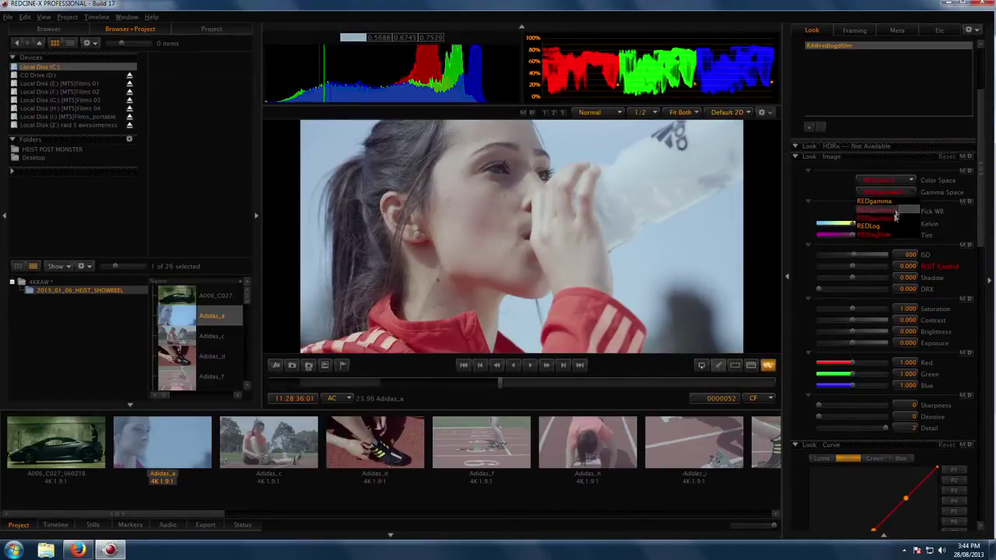
left_click(886, 237)
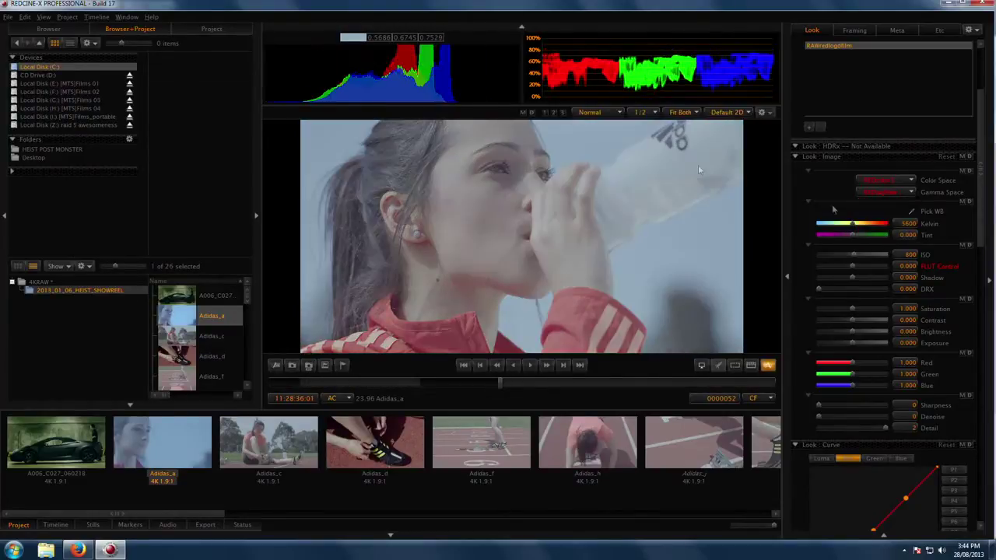
- Shape the Adidas_a clip's luma curve into a steep S with lowered shadows and raised highlights
scroll(982, 203, "down", 1)
scroll(982, 203, "down", 5)
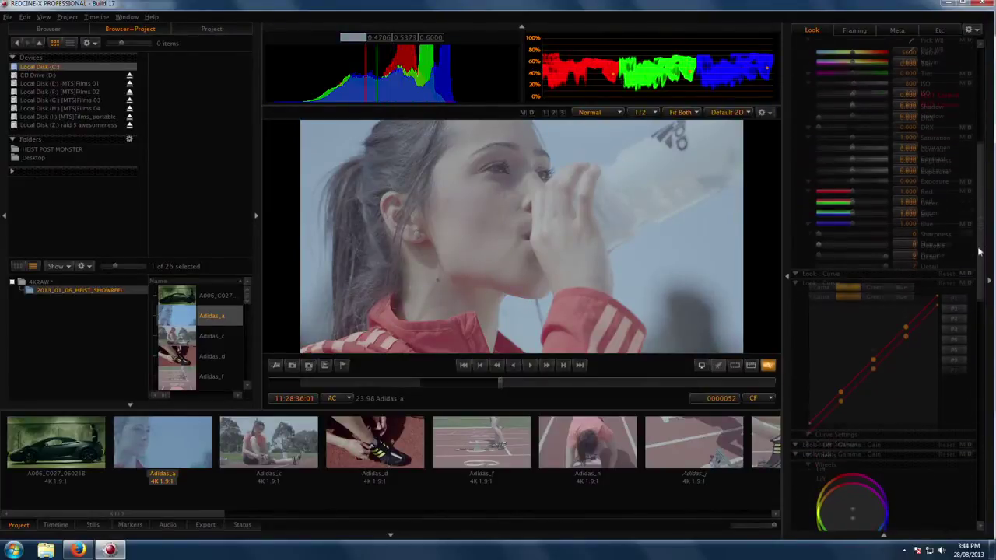
left_click_drag(840, 363, 849, 393)
left_click_drag(874, 330, 864, 348)
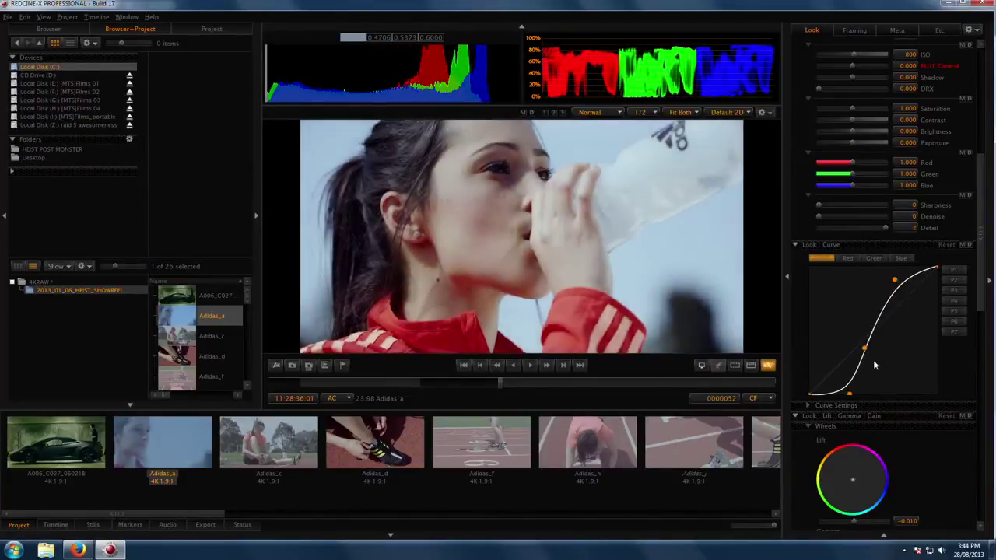
left_click(863, 348)
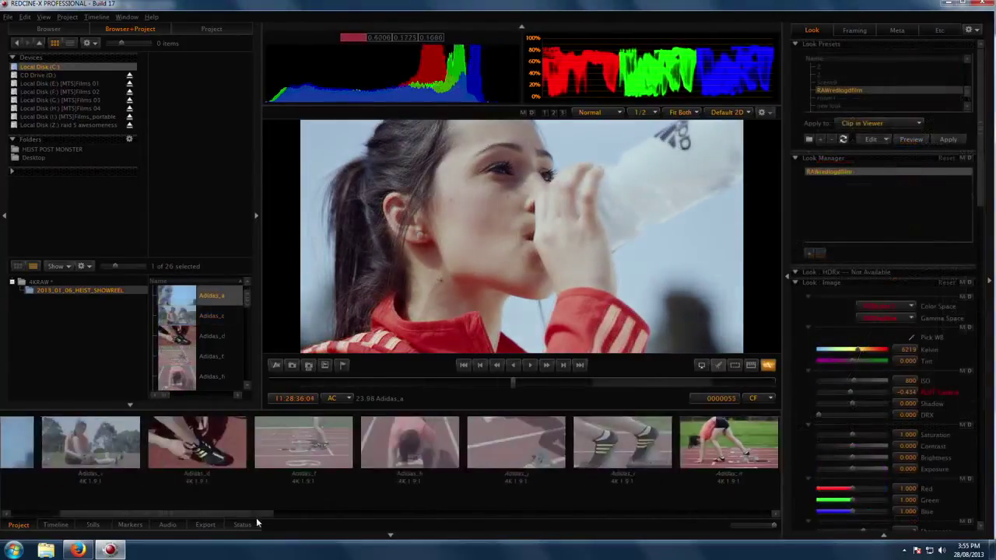
- Open the clip of the man lying in bed, shape its luma curve into an S for more contrast, and play it
left_click_drag(256, 518, 447, 527)
left_click(440, 461)
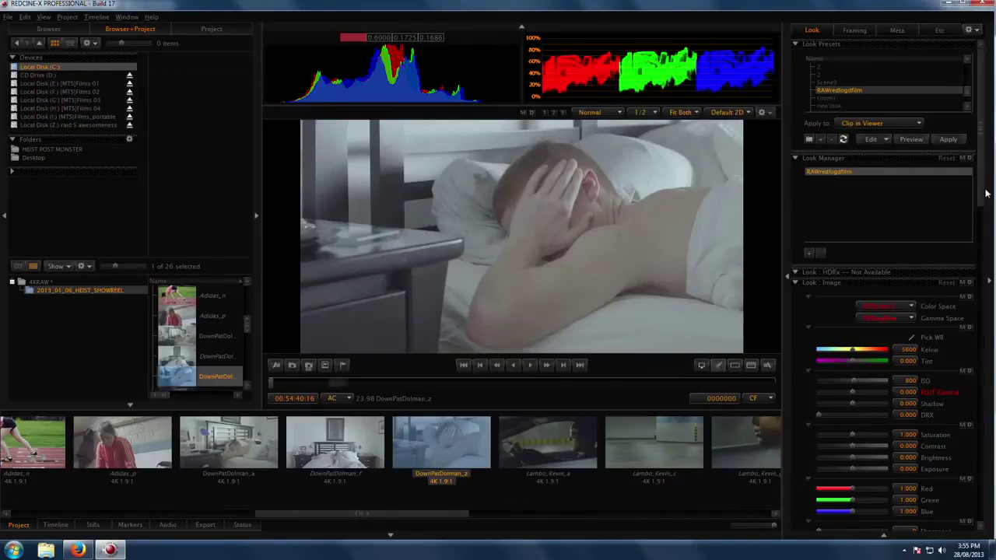
scroll(986, 193, "down", 5)
left_click_drag(841, 477, 831, 504)
left_click_drag(873, 445, 867, 451)
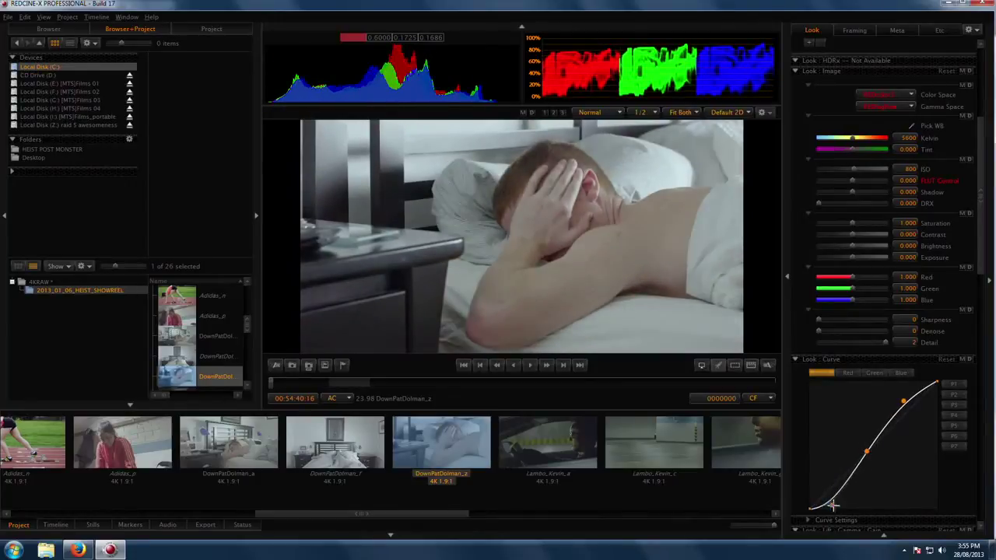
left_click_drag(832, 506, 836, 507)
left_click_drag(903, 401, 897, 394)
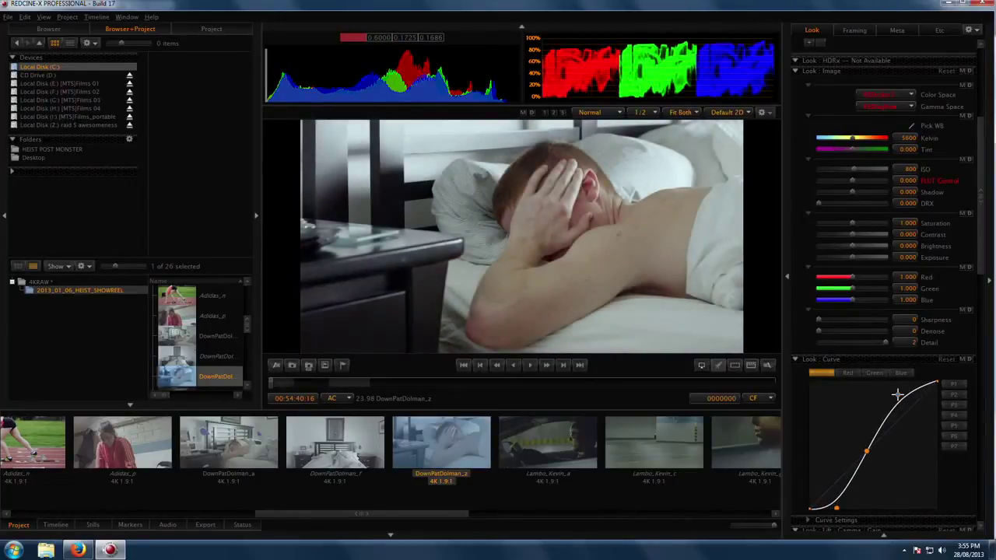
key("space")
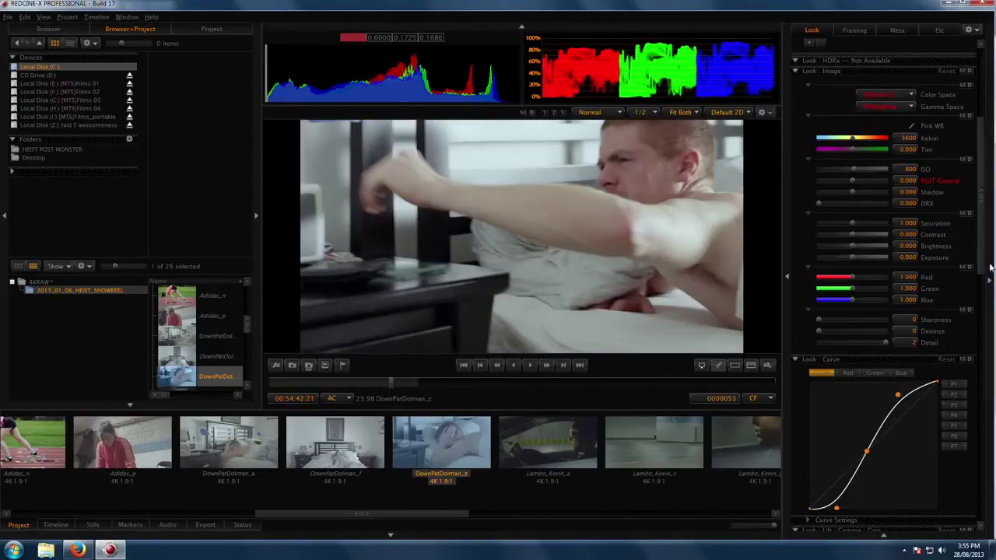
- Give the bedroom clip a dark night look by cooling white balance to about 3273 Kelvin and pulling the luma curve deep below the diagonal
scroll(983, 270, "up", 3)
left_click_drag(851, 278, 829, 283)
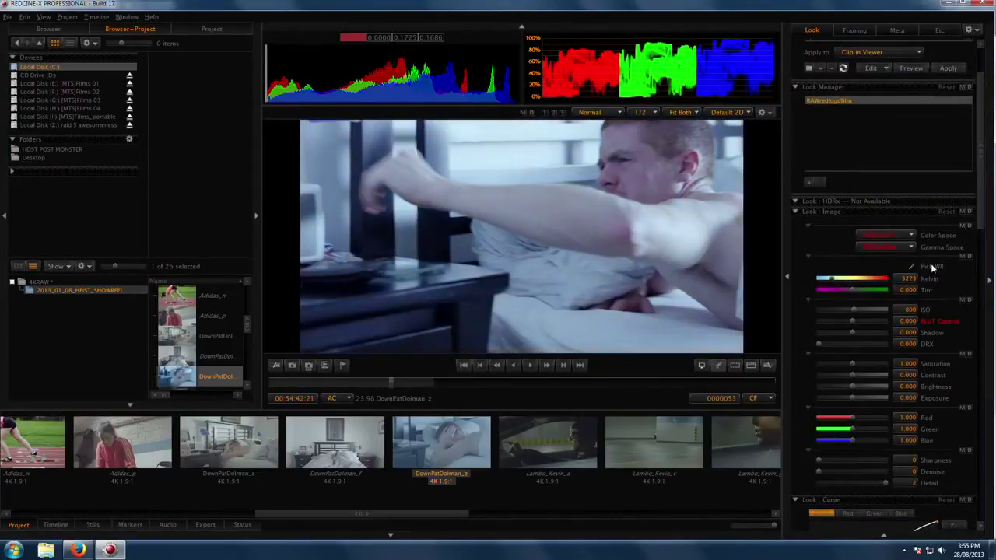
scroll(982, 230, "down", 5)
left_click_drag(899, 243, 932, 277)
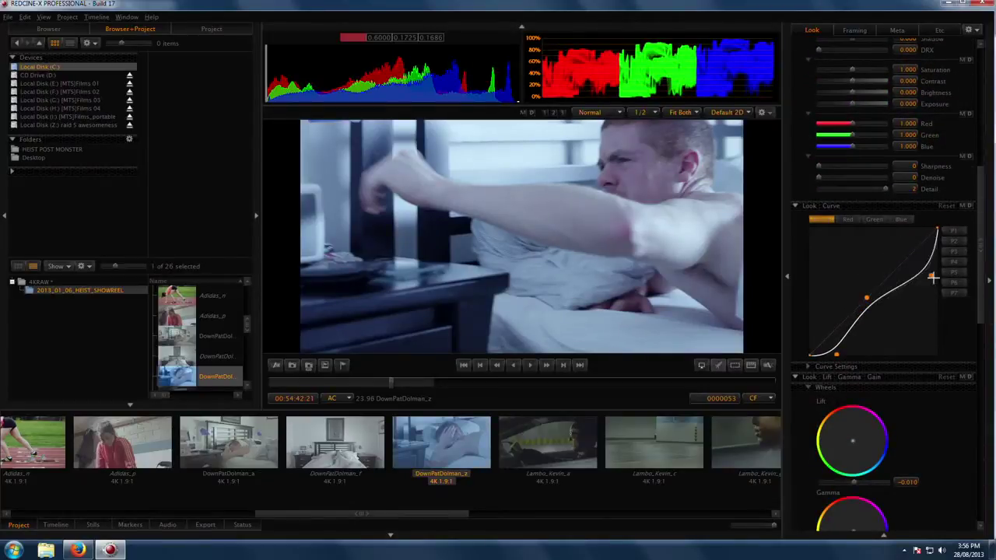
left_click_drag(866, 298, 911, 329)
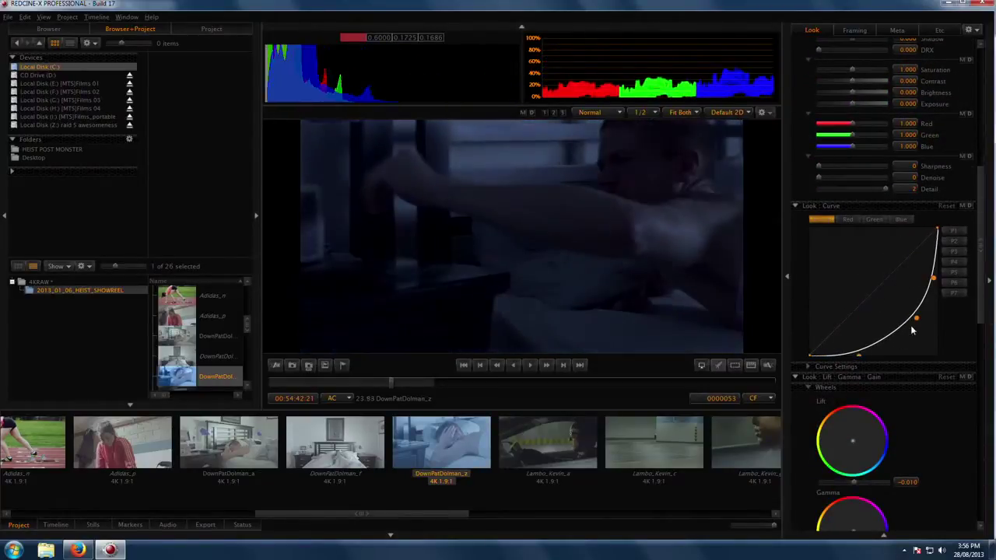
left_click_drag(391, 383, 571, 404)
- Open the Pier_100mm_fisherman clip and shape its luma curve into an S with lowered shadows and raised midtones and highlights
left_click_drag(340, 516, 527, 515)
left_click(534, 462)
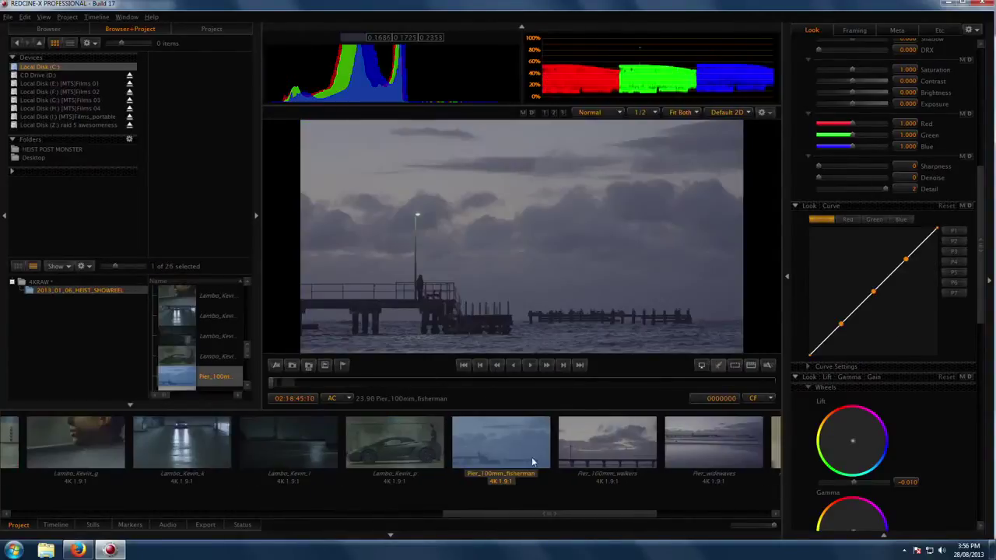
left_click_drag(841, 323, 842, 342)
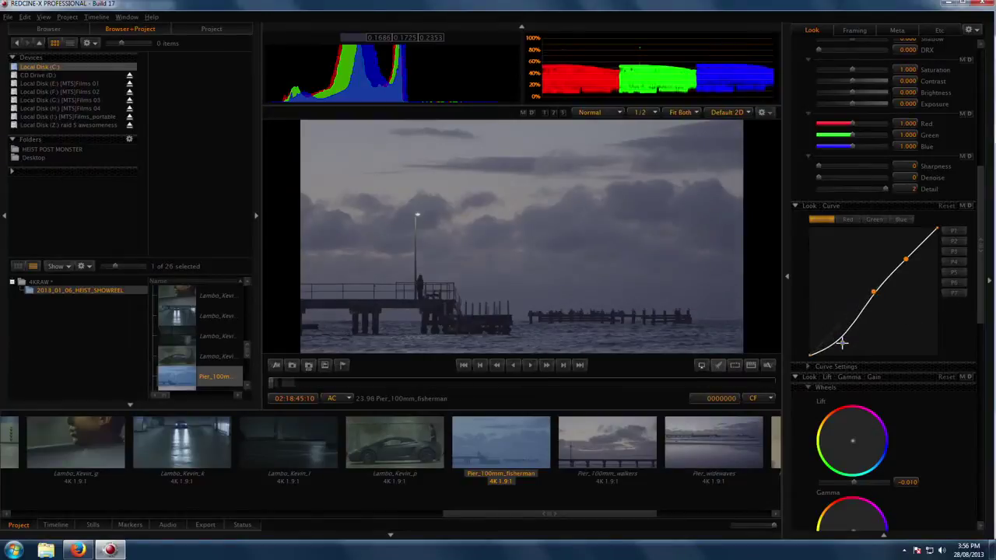
left_click_drag(876, 291, 868, 295)
- Warm the pier clip's white balance to about 6572 Kelvin, raise saturation to about 1.628, and shift the tint towards magenta
scroll(912, 190, "up", 3)
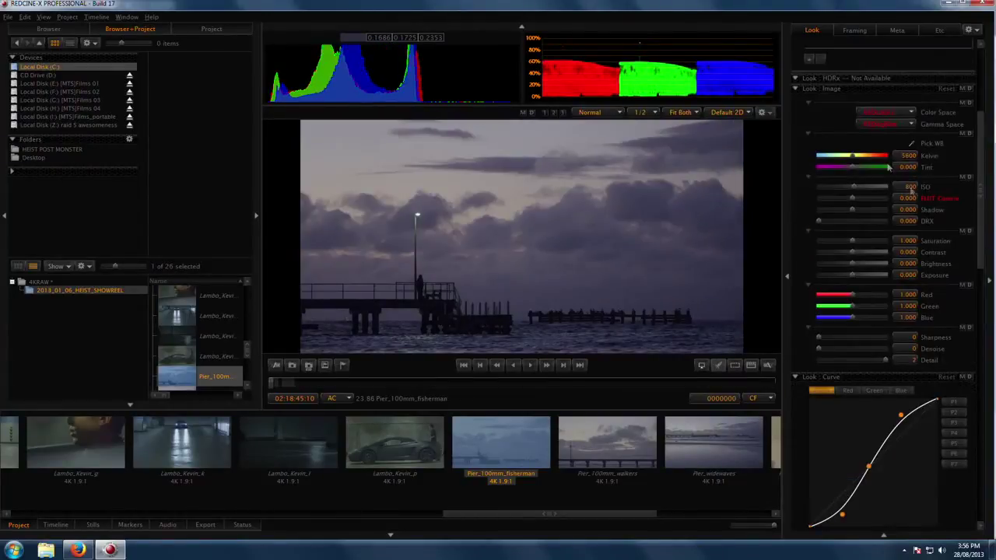
left_click_drag(856, 159, 861, 158)
left_click_drag(852, 241, 874, 242)
left_click_drag(853, 168, 847, 168)
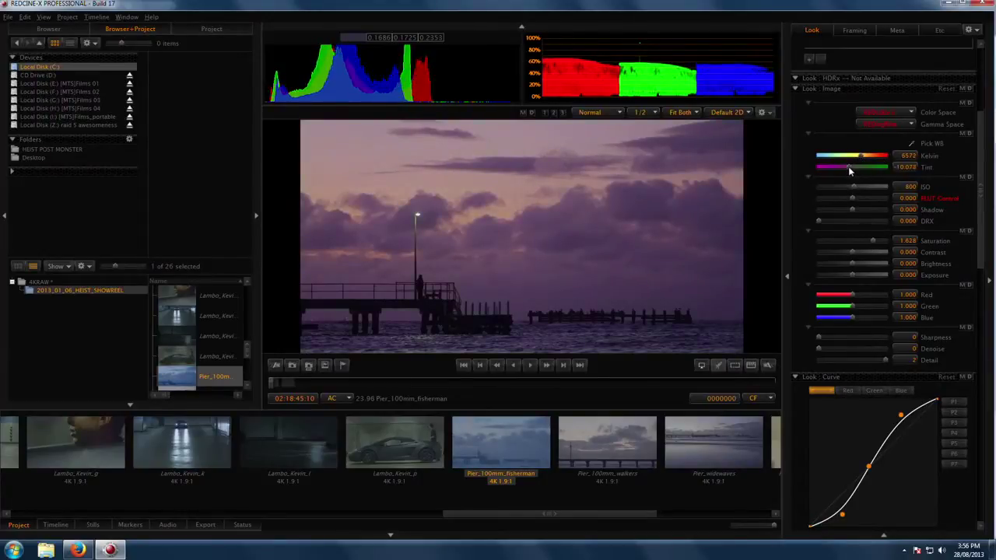
- Lower the shadows on the pier clip's red curve and reduce its FLUT Control to about -1.176
scroll(847, 174, "down", 3)
left_click(848, 253)
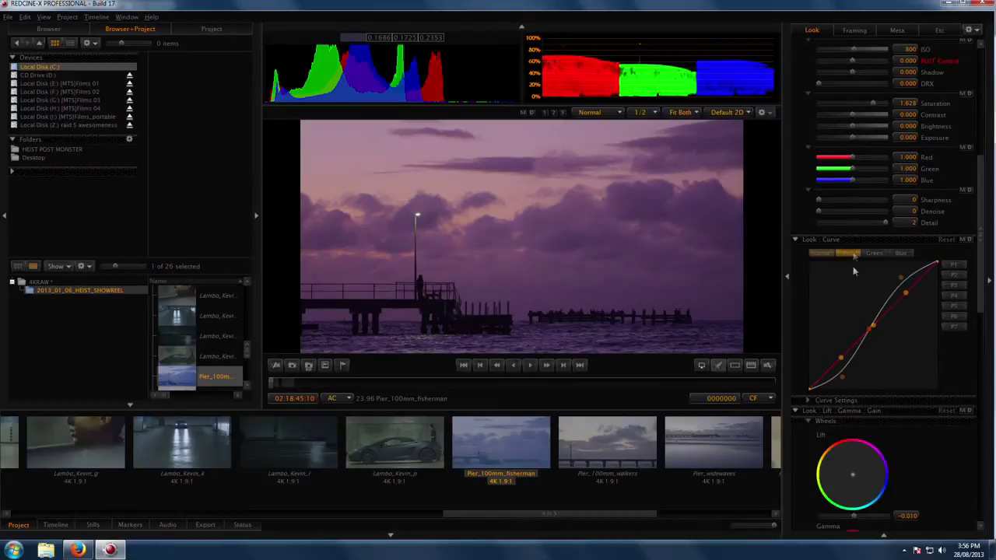
left_click_drag(840, 358, 833, 381)
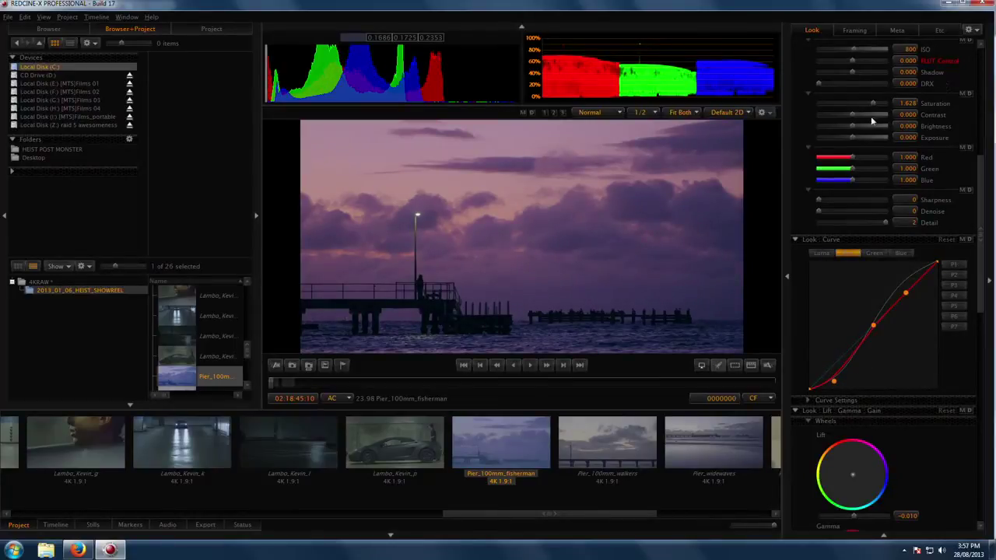
left_click_drag(852, 60, 846, 60)
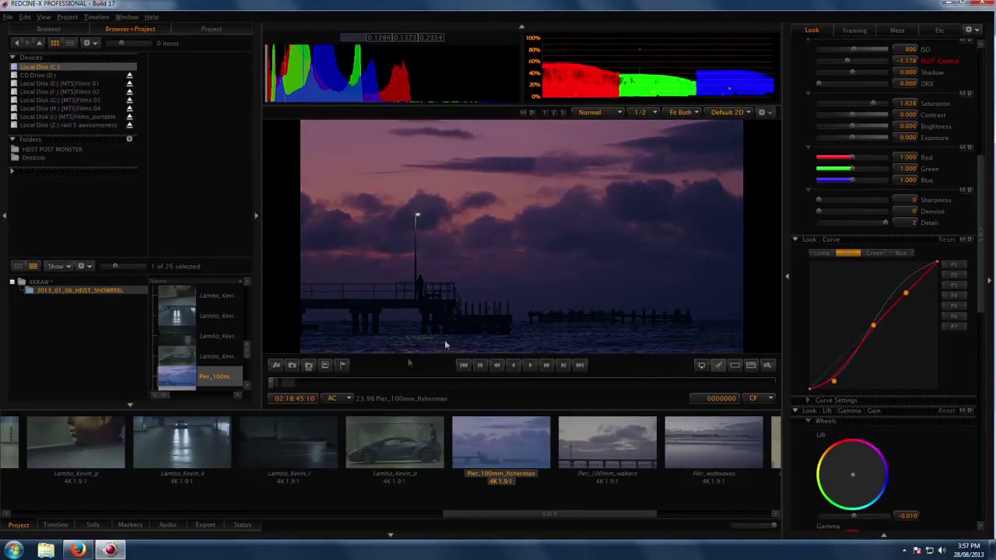
left_click(525, 382)
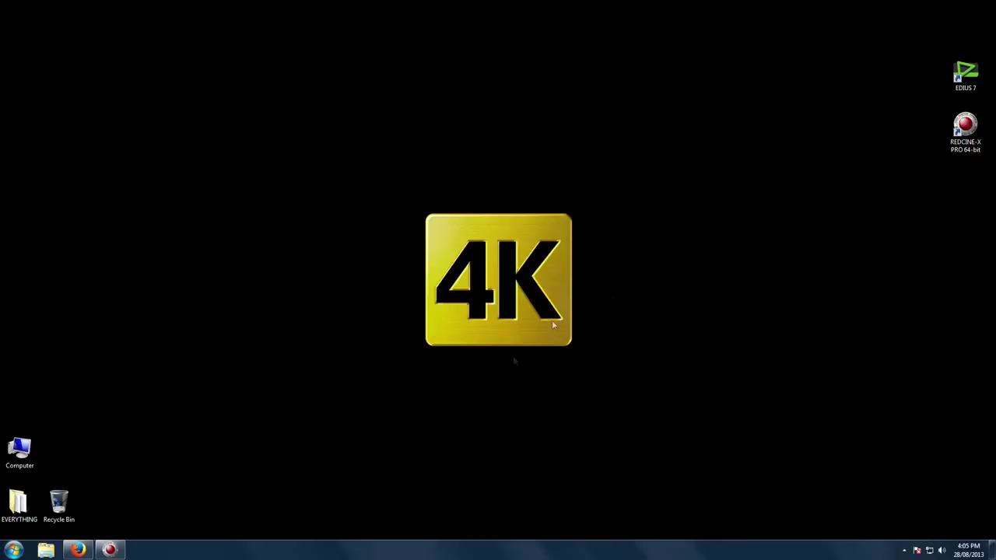
- Create a new folder on the desktop named 4KRED_WORKFLOW
right_click(646, 269)
mouse_move(751, 381)
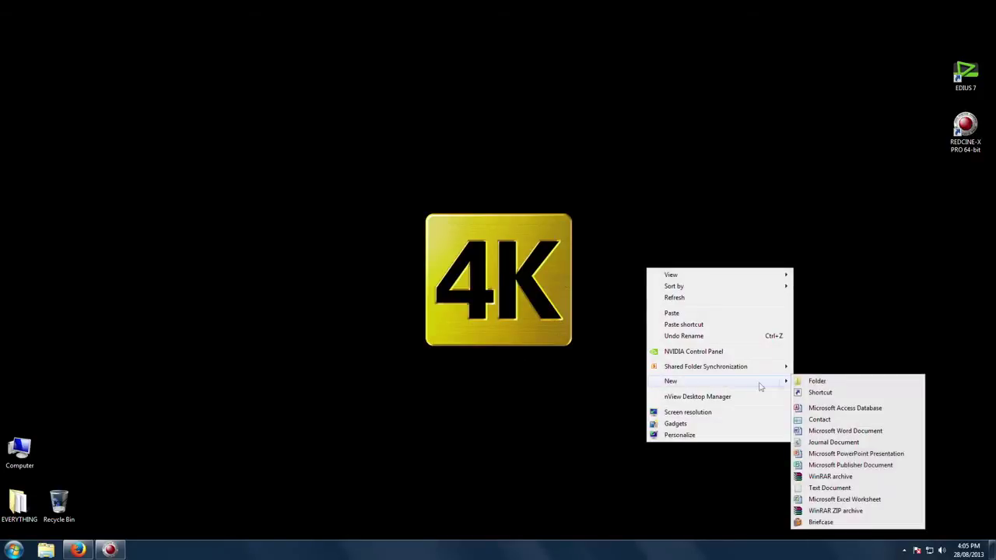
left_click(816, 381)
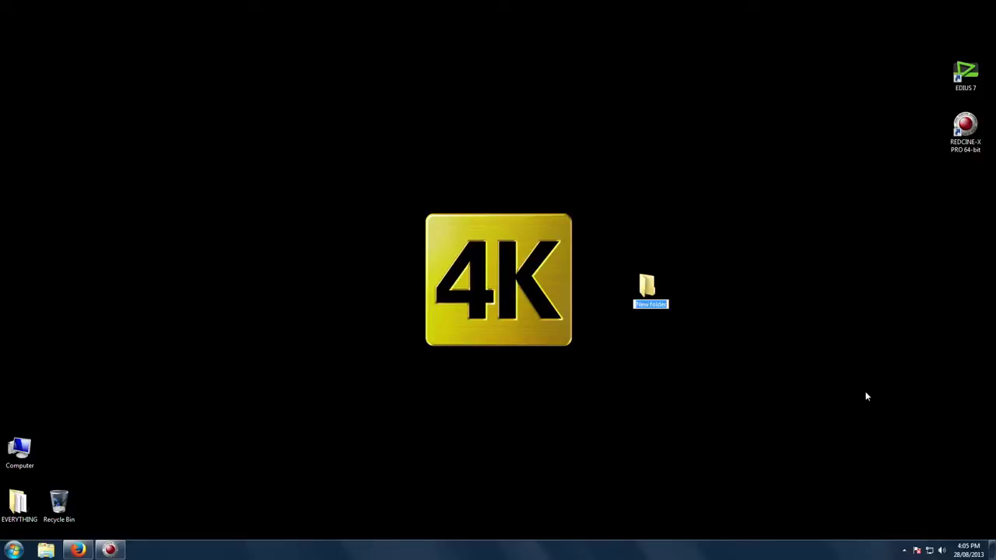
type("4KRED_WORKFLOW")
key("Return")
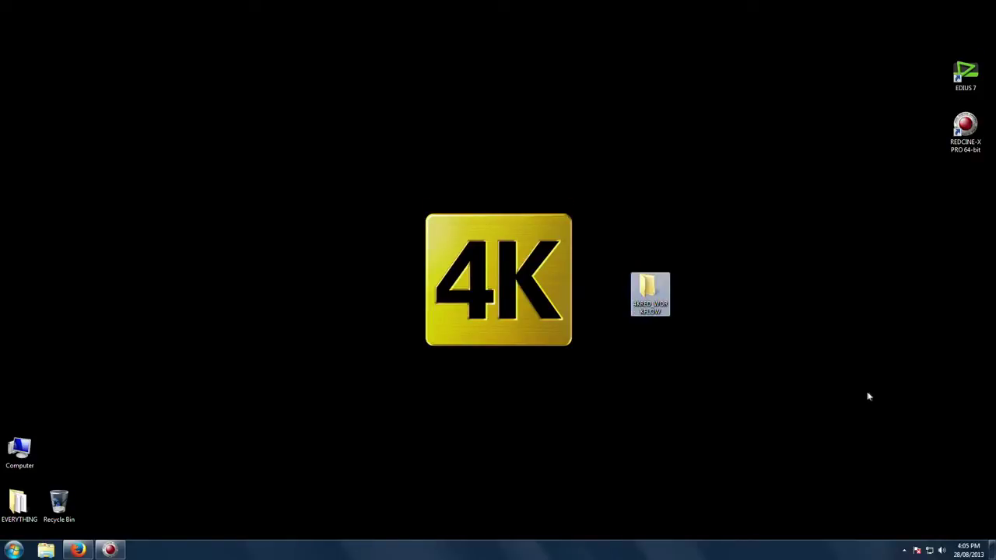
- Open the 4KRED_WORKFLOW folder and paste the copied project template folders and files into it
double_click(650, 295)
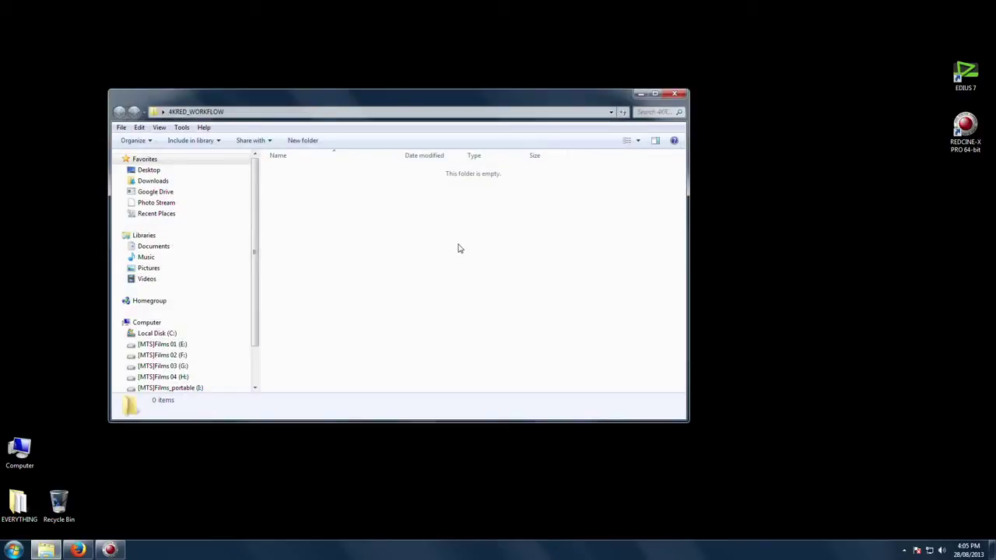
key("ctrl+v")
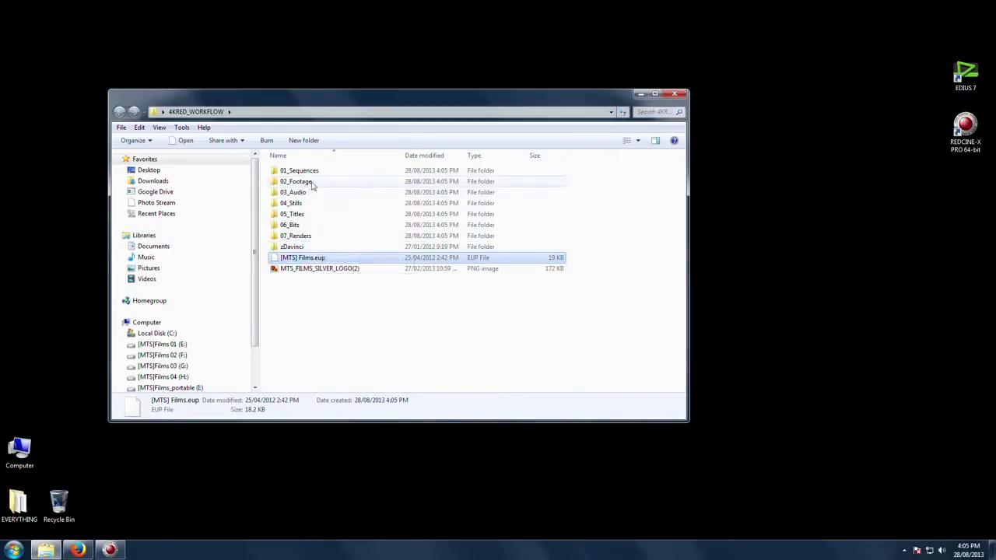
left_click(312, 321)
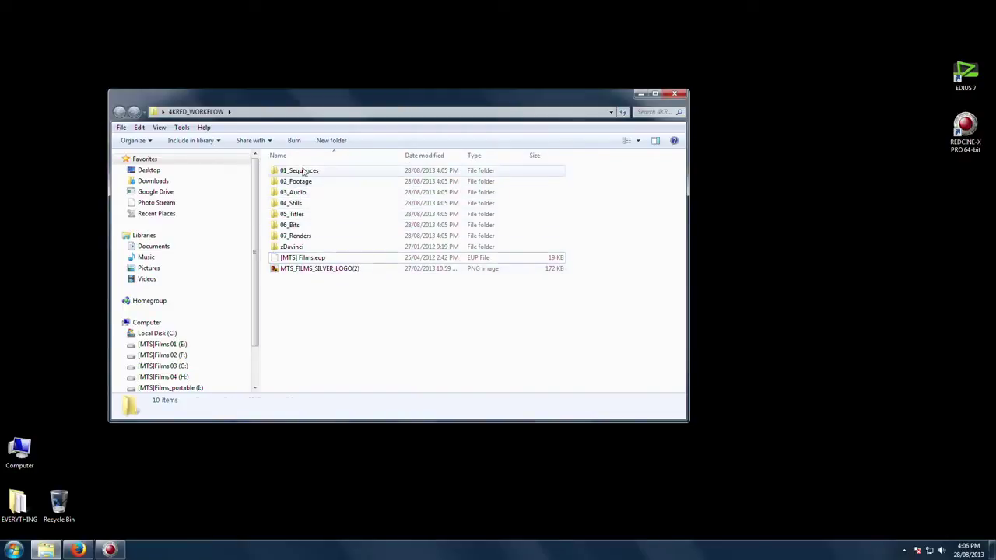
- Review the template's subfolders one by one, from 01_Sequences through 07_Renders to zDavinci
left_click(336, 171)
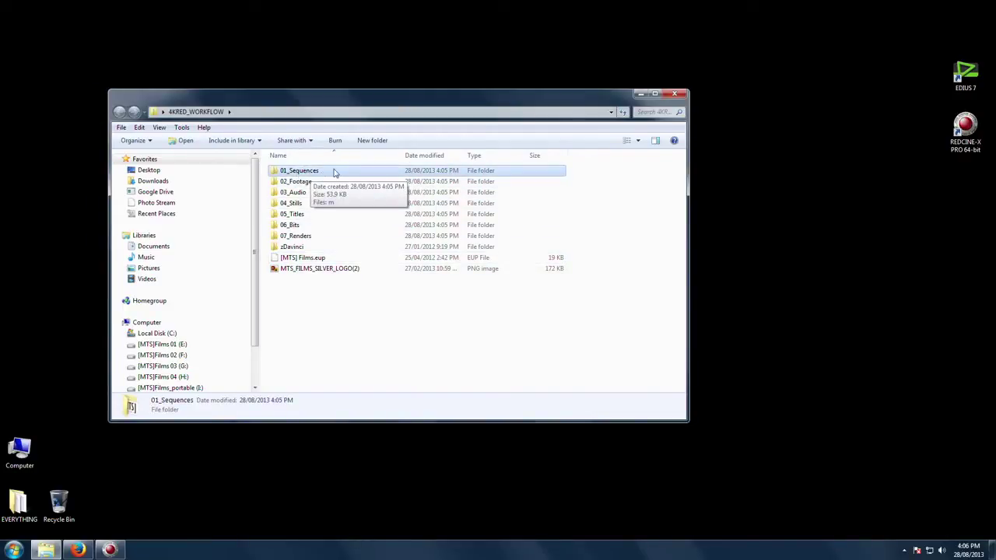
left_click(305, 183)
left_click(321, 196)
left_click(309, 203)
left_click(311, 214)
left_click(311, 225)
left_click(312, 236)
left_click(316, 246)
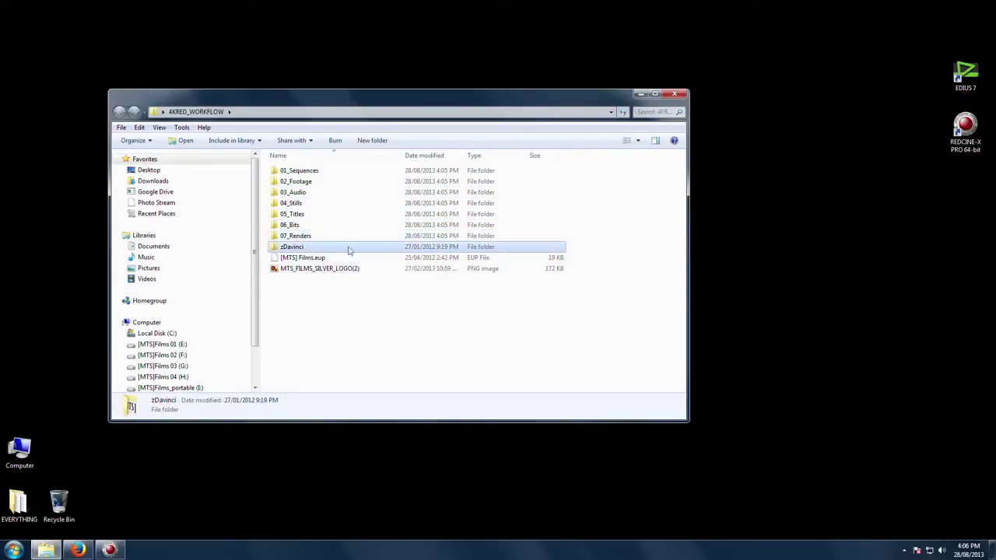
left_click(323, 302)
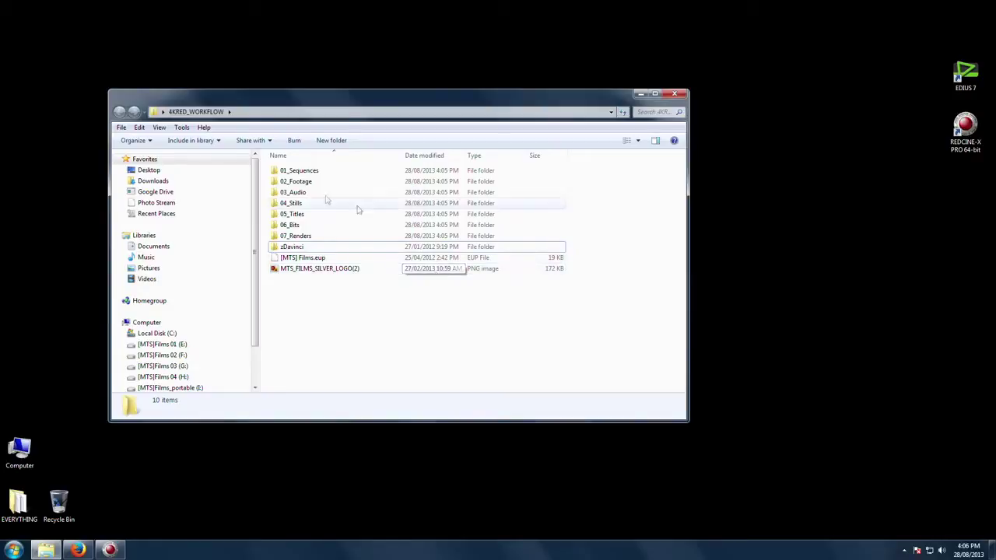
- Examine the contents of the 02_Footage, 03_Audio Voice and zDavinci folders, returning to the project folder
double_click(308, 185)
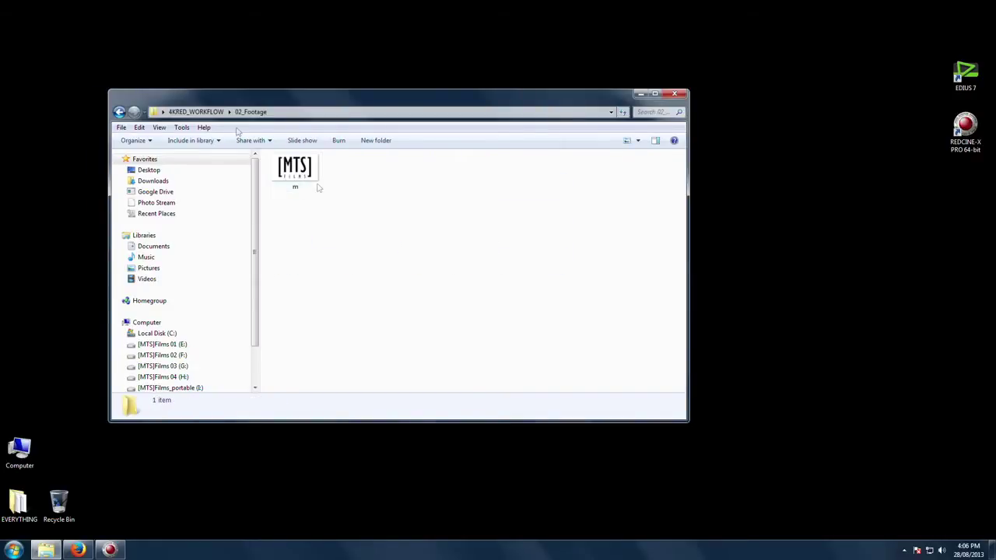
key("BackSpace")
double_click(307, 193)
double_click(297, 193)
left_click(311, 194)
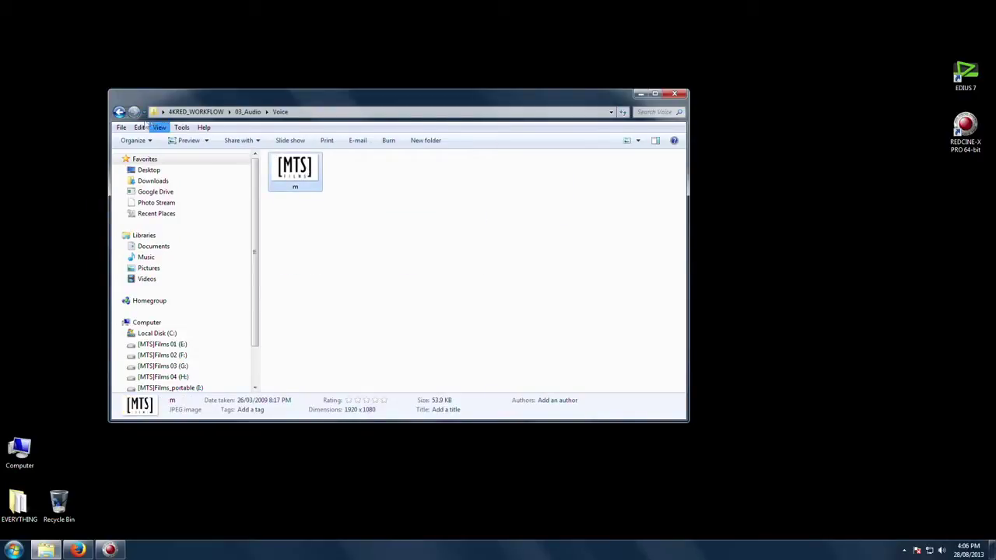
key("BackSpace")
key("BackSpace")
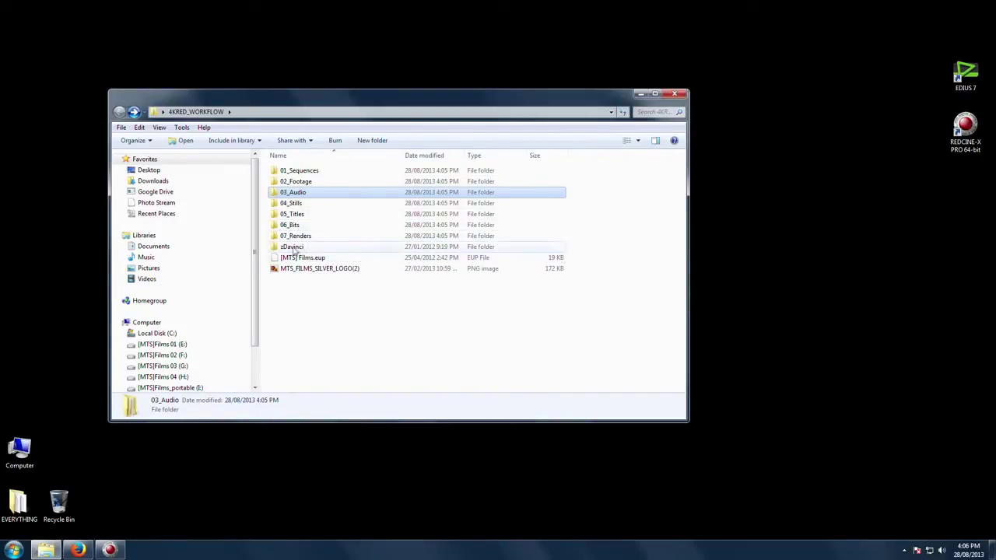
double_click(298, 247)
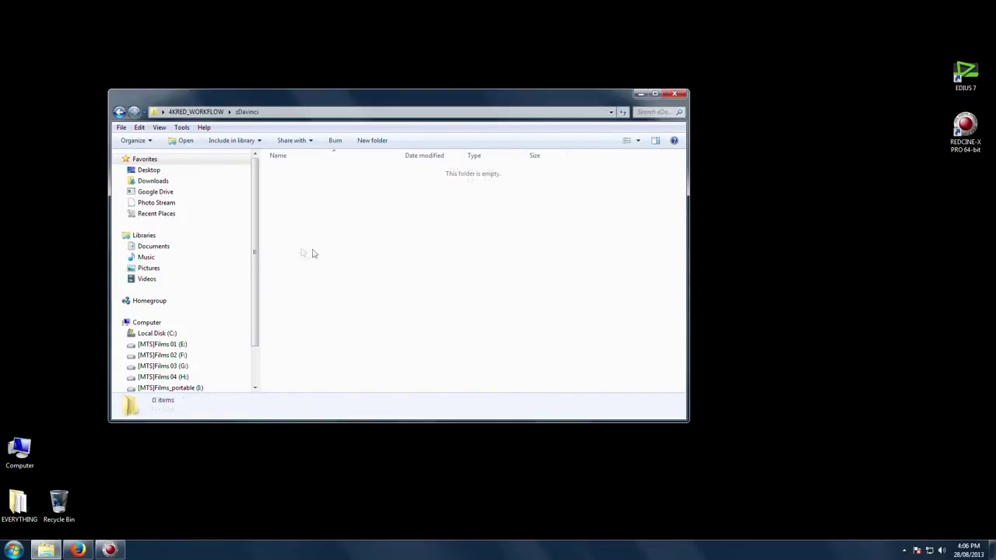
left_click(119, 112)
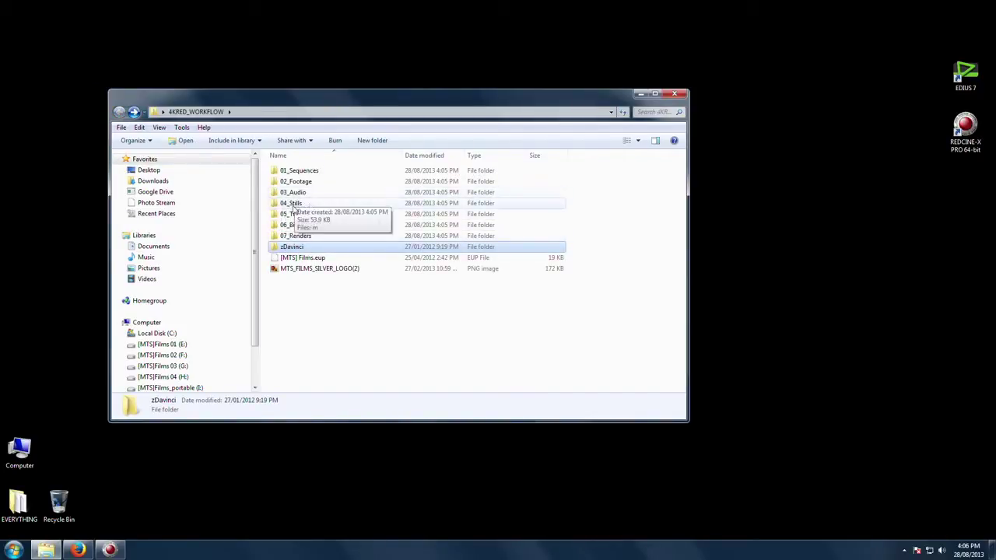
- Examine the SFX folder inside 03_Audio and the 02_Footage folder, and close the project folder window
double_click(295, 194)
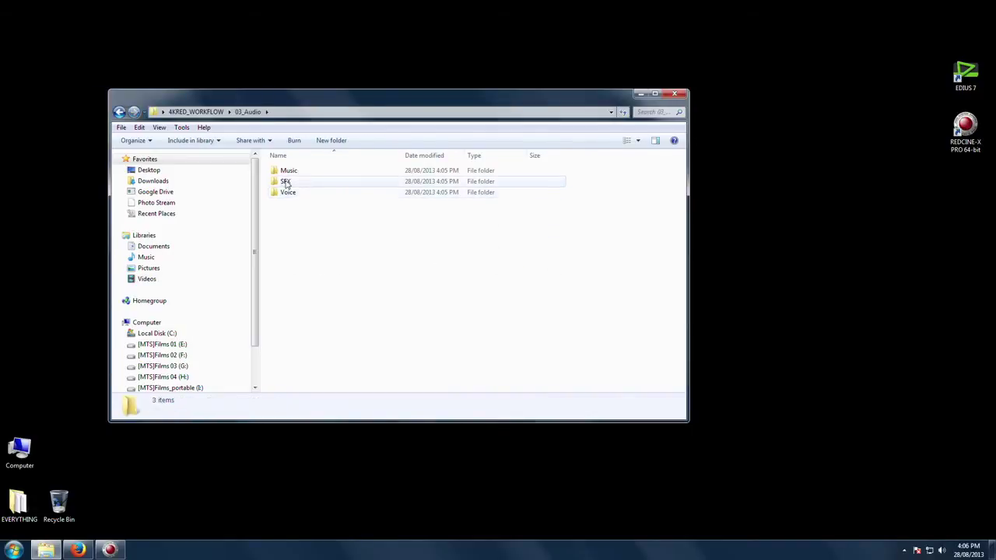
double_click(287, 180)
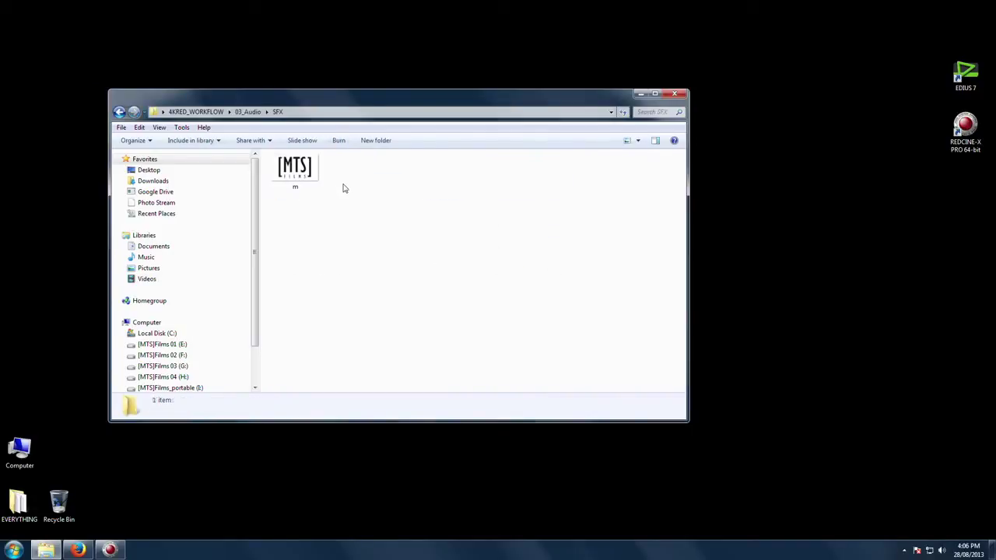
left_click(119, 112)
left_click(119, 112)
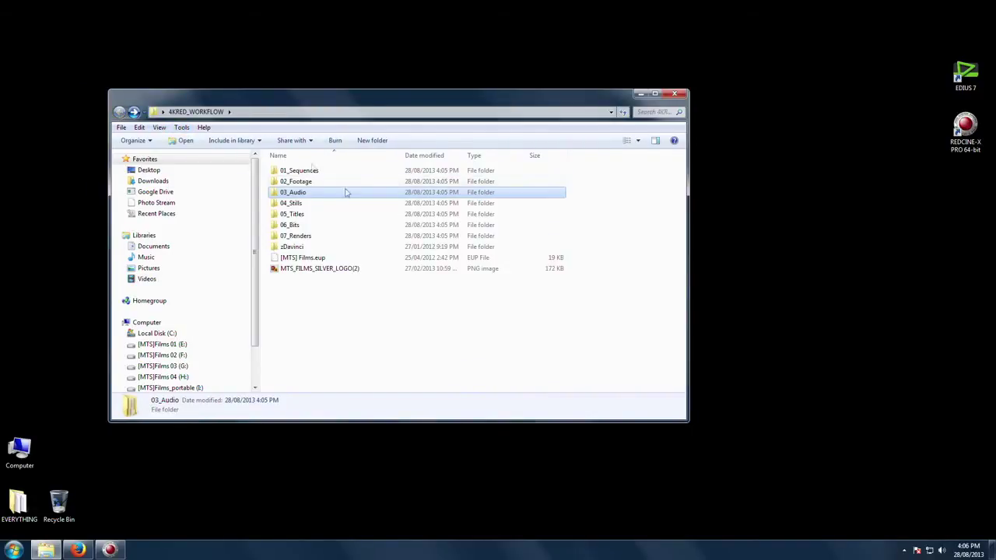
double_click(300, 182)
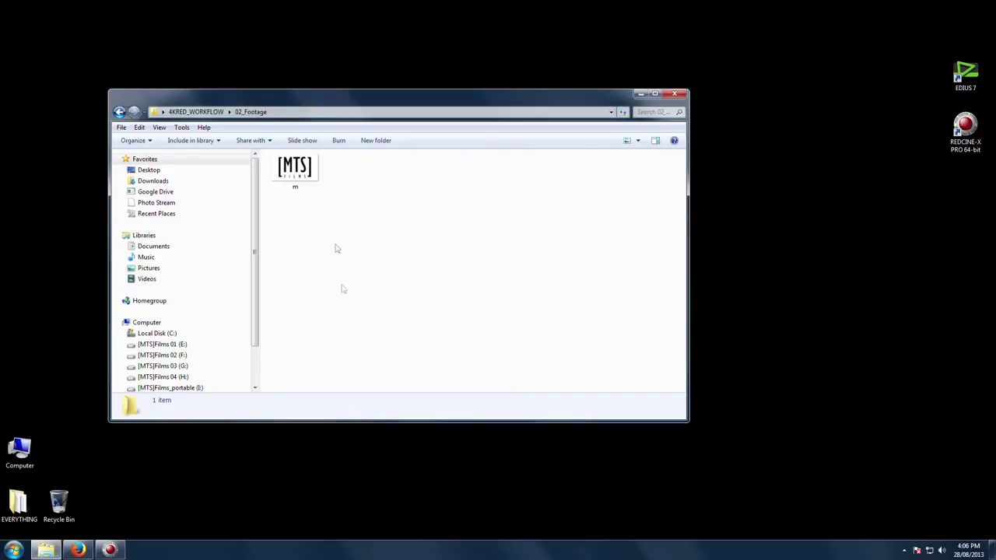
left_click(673, 94)
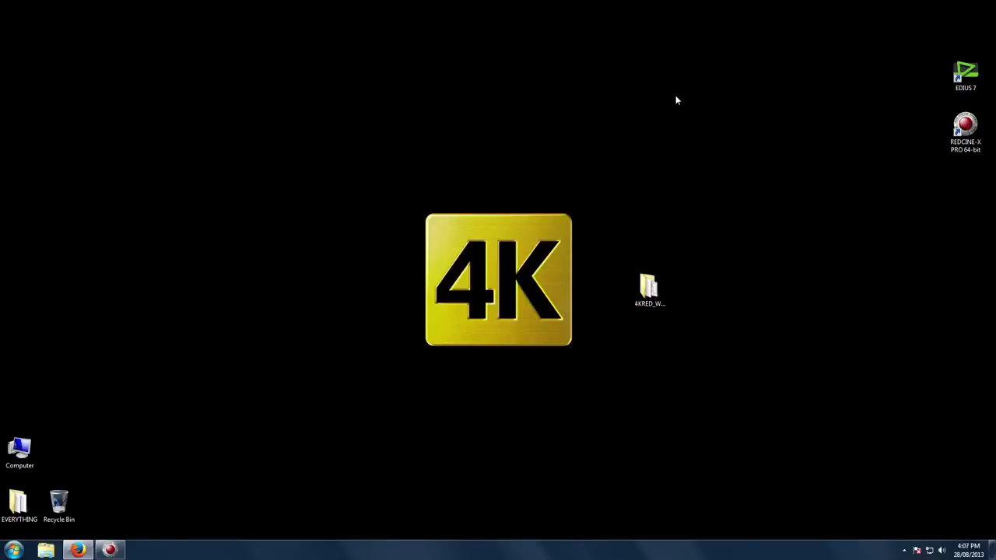
- Launch EDIUS 7 and start a new project based on the 4K FULL preset
double_click(965, 74)
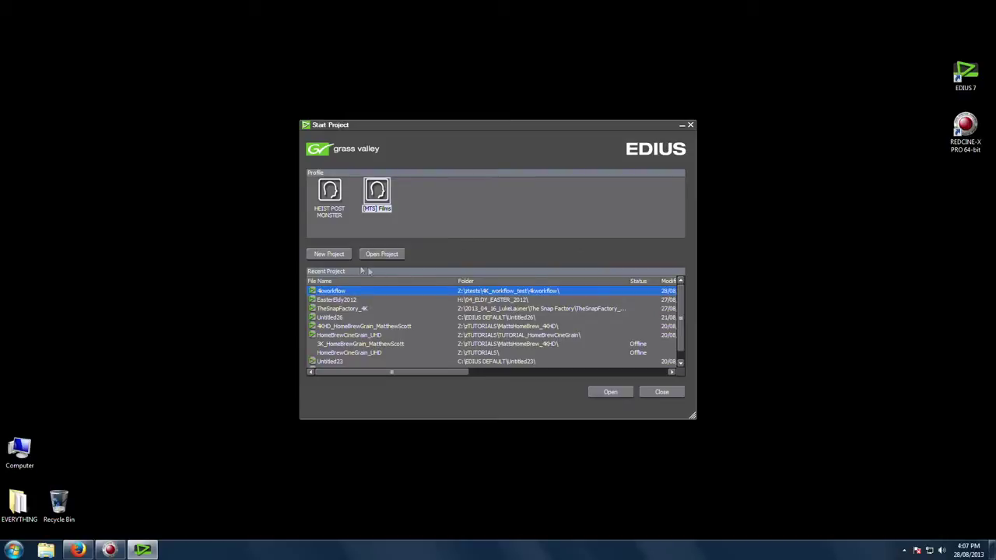
left_click(332, 254)
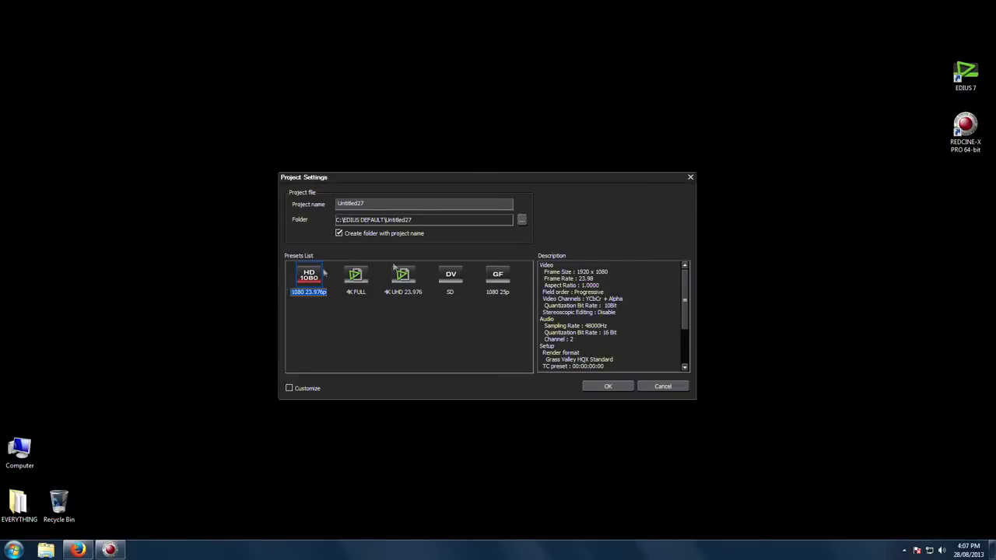
left_click(355, 286)
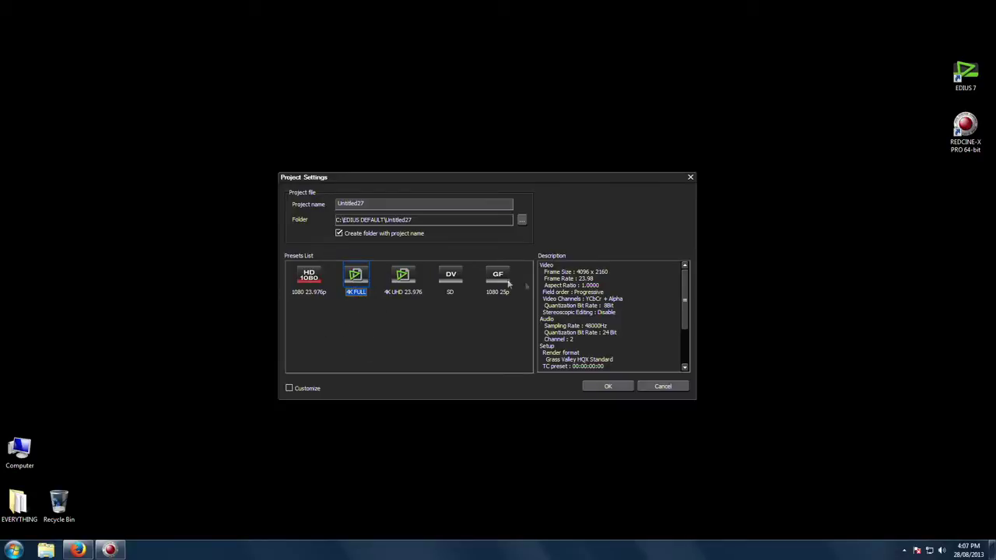
- Name the project 4K_Workflow, enable customizing of the preset and continue to the detailed project settings
double_click(375, 203)
type("4K Raw")
key("BackSpace")
key("BackSpace")
key("BackSpace")
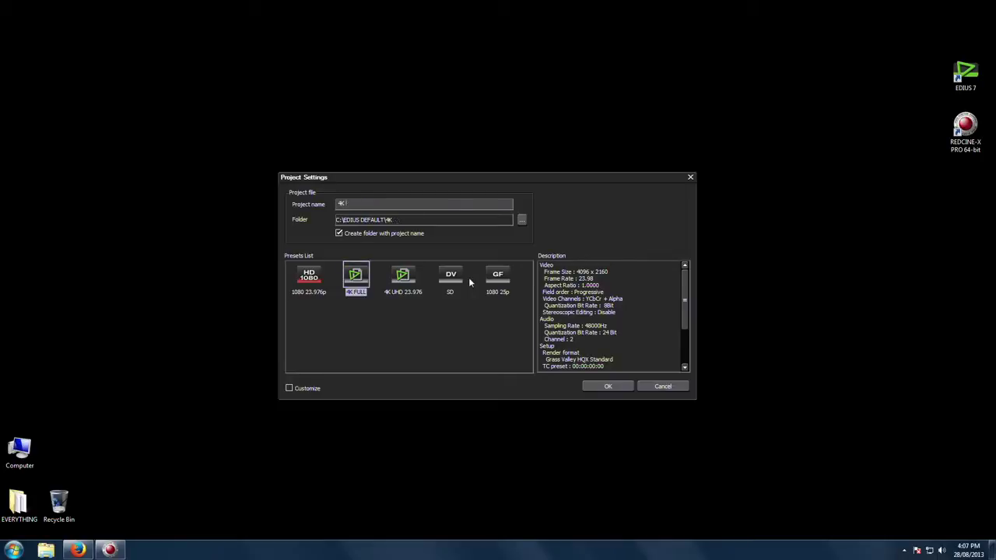
type("Workflow")
left_click(288, 387)
left_click(607, 387)
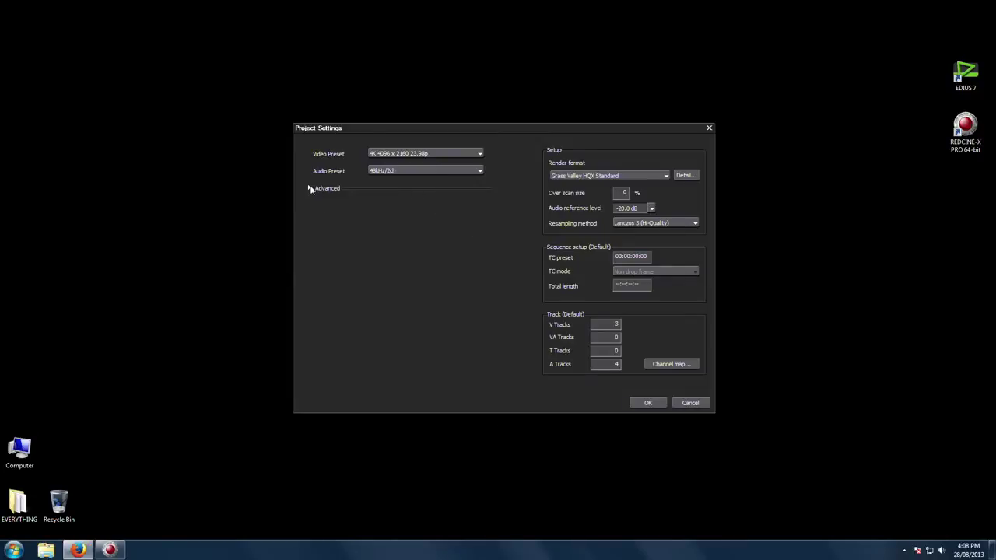
- Expand the advanced project settings and review the available frame rates and frame sizes
left_click(309, 189)
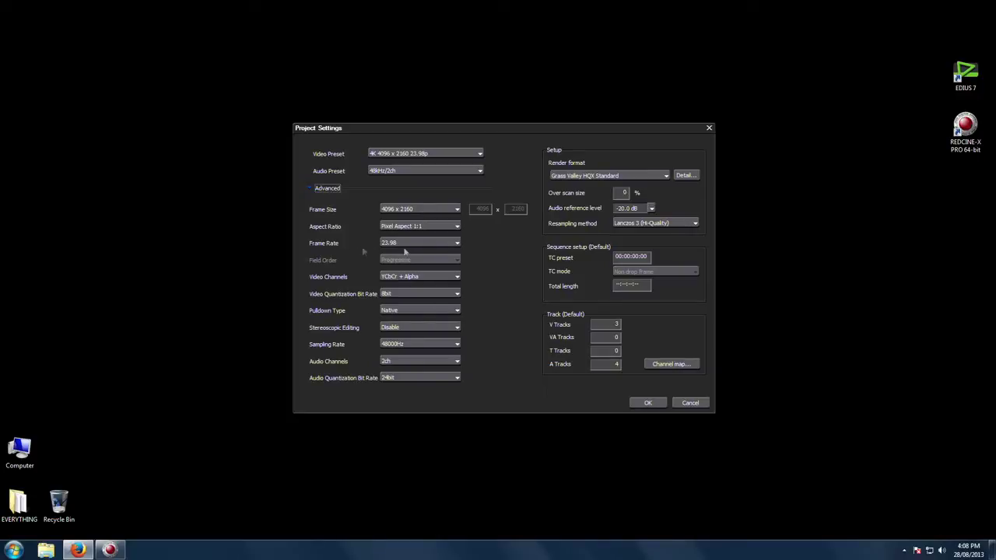
left_click(424, 244)
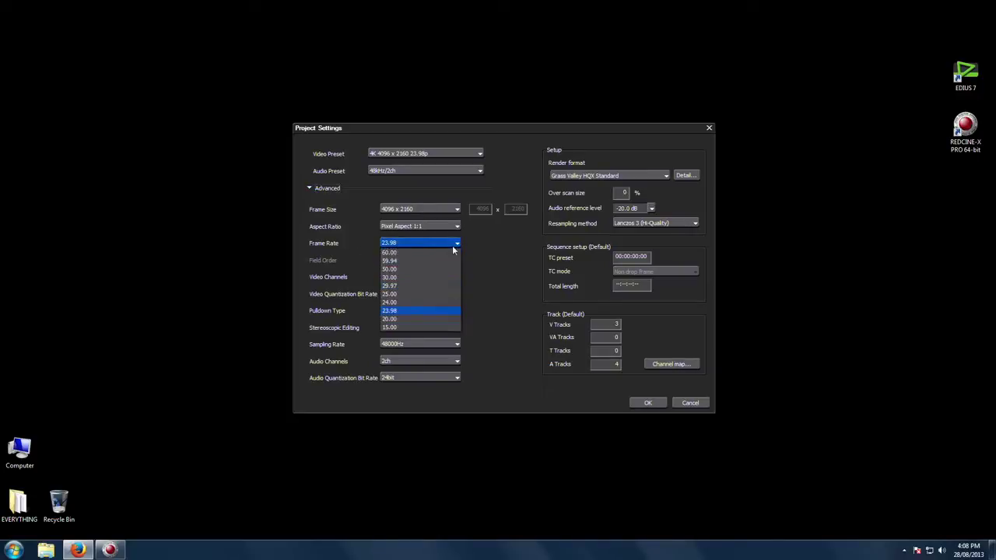
left_click(397, 241)
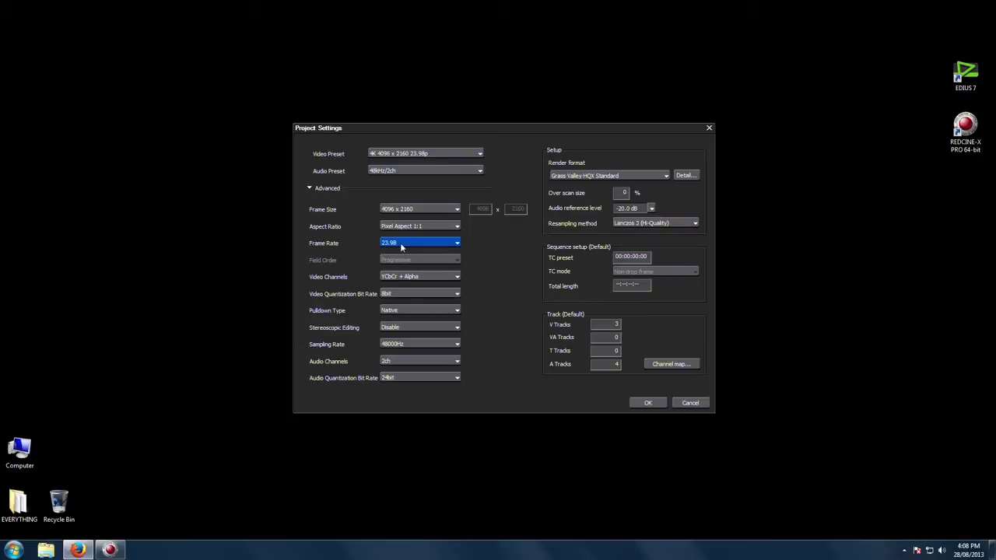
left_click(434, 210)
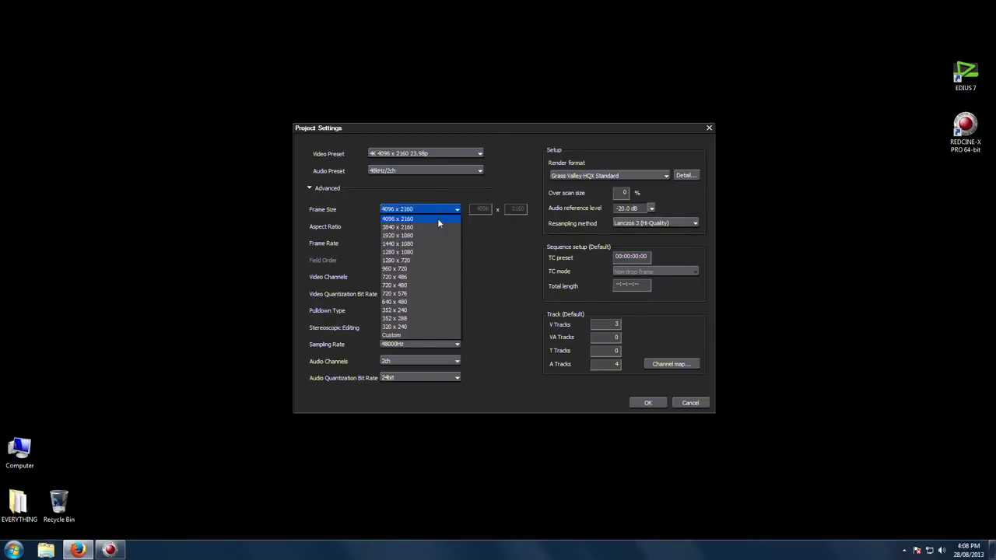
left_click(434, 211)
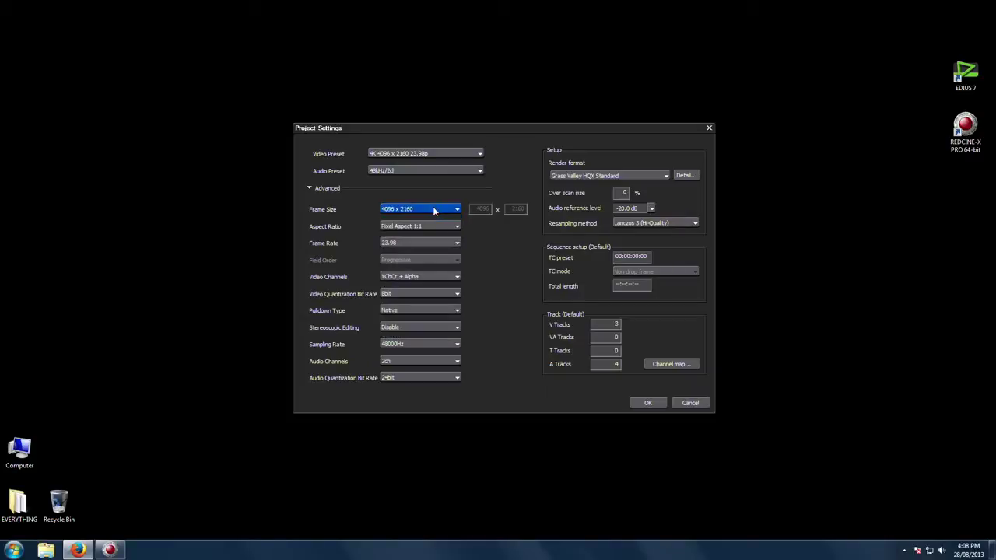
left_click(434, 210)
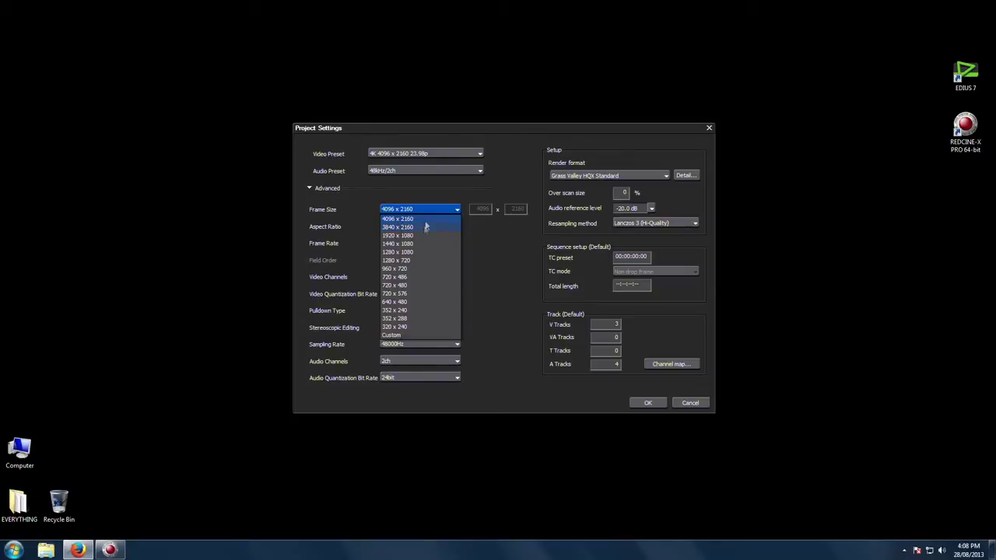
left_click(429, 208)
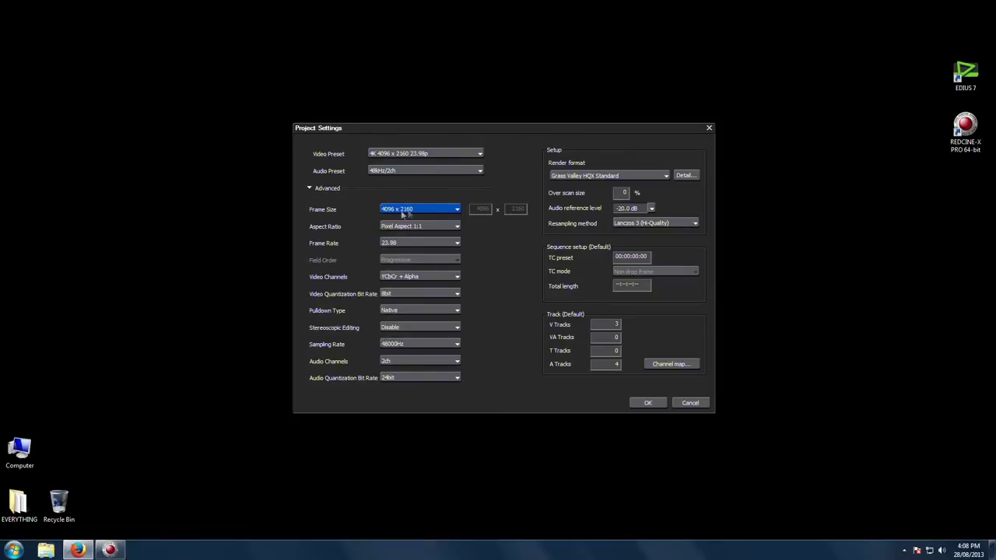
left_click(453, 212)
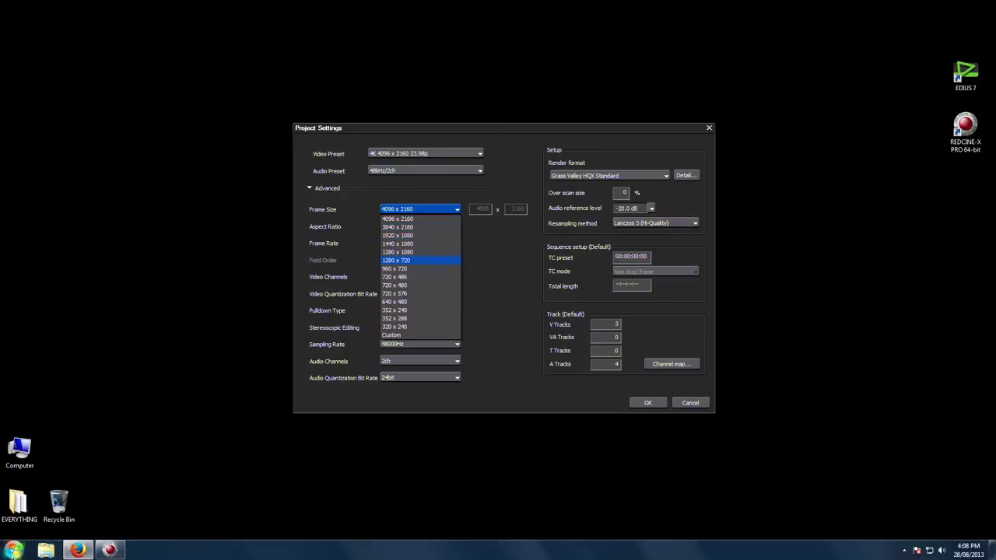
- Open Calculator and multiply the HD frame width, 1920, by 2
left_click(13, 550)
left_click(40, 465)
left_click(107, 300)
left_click(147, 266)
left_click(127, 299)
left_click(117, 316)
left_click(167, 283)
left_click(127, 300)
left_click(187, 308)
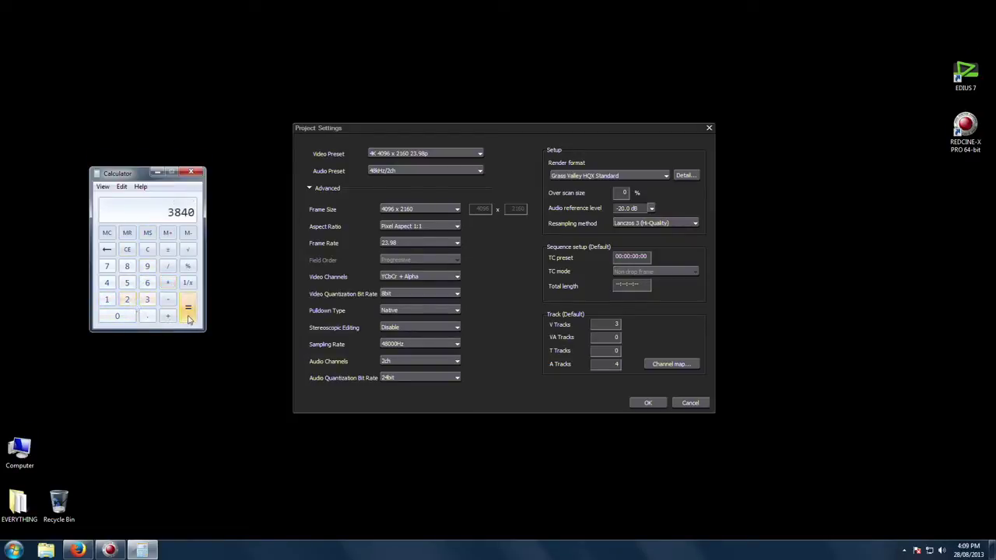
- Multiply the HD frame height, 1080, by 2 and close Calculator
left_click(147, 249)
left_click(106, 300)
left_click(116, 316)
left_click(126, 266)
left_click(117, 316)
left_click(127, 299)
left_click(187, 307)
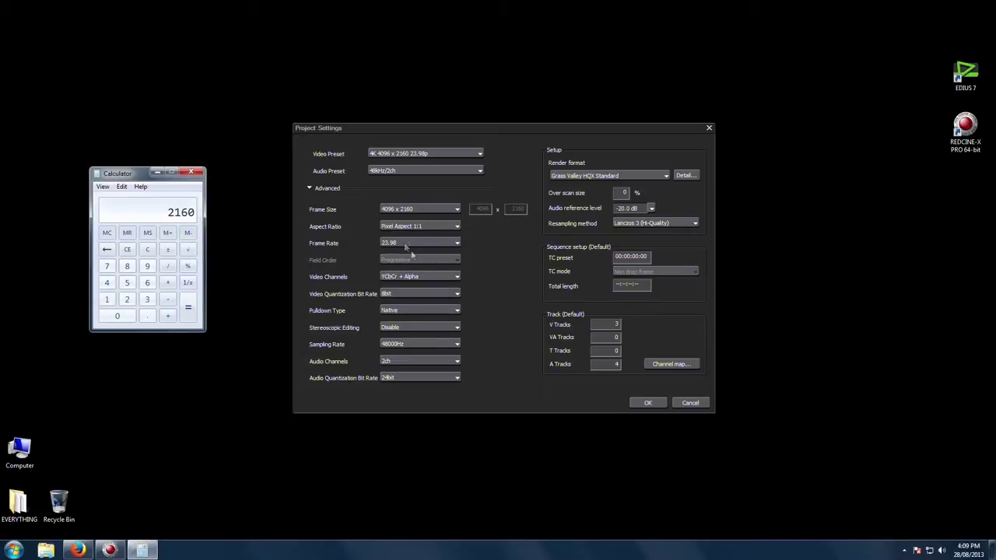
left_click(197, 172)
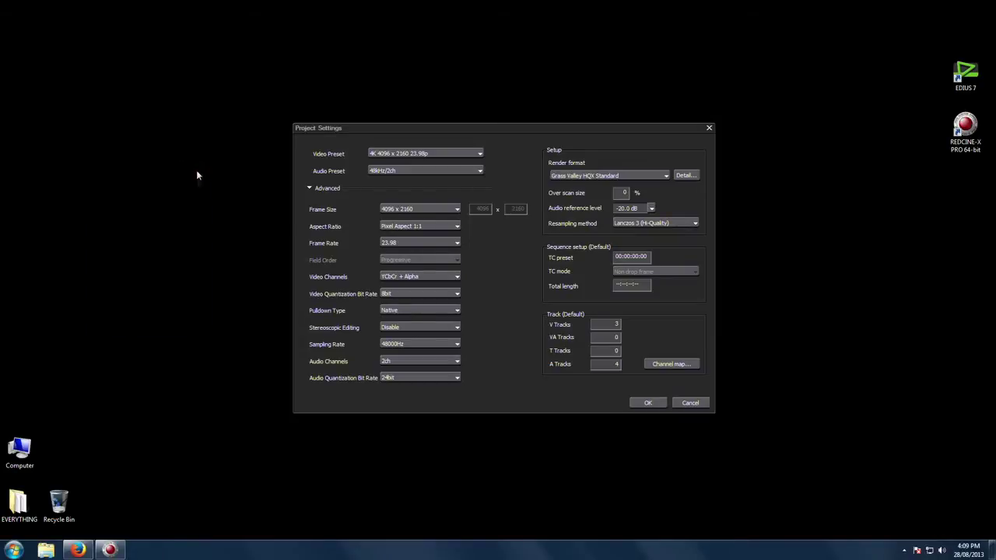
- Set the project's video channels to YCbCr and the video quantization bit rate to 10bit
left_click(408, 210)
left_click(415, 209)
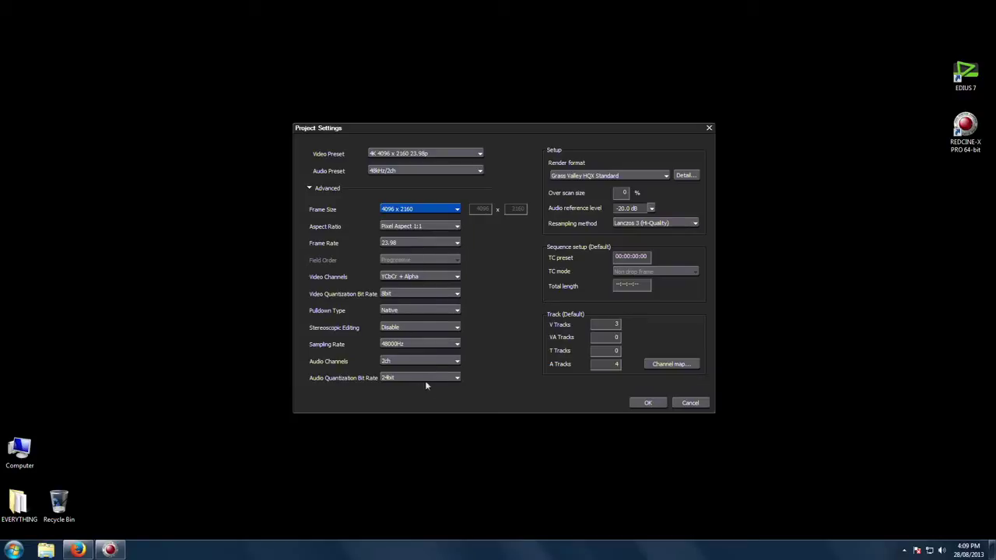
left_click(422, 277)
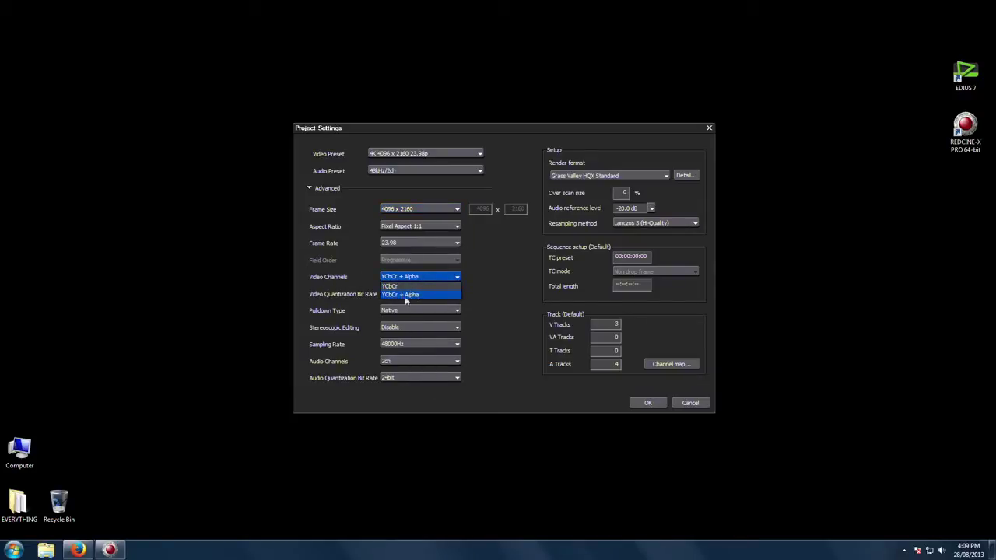
left_click(408, 287)
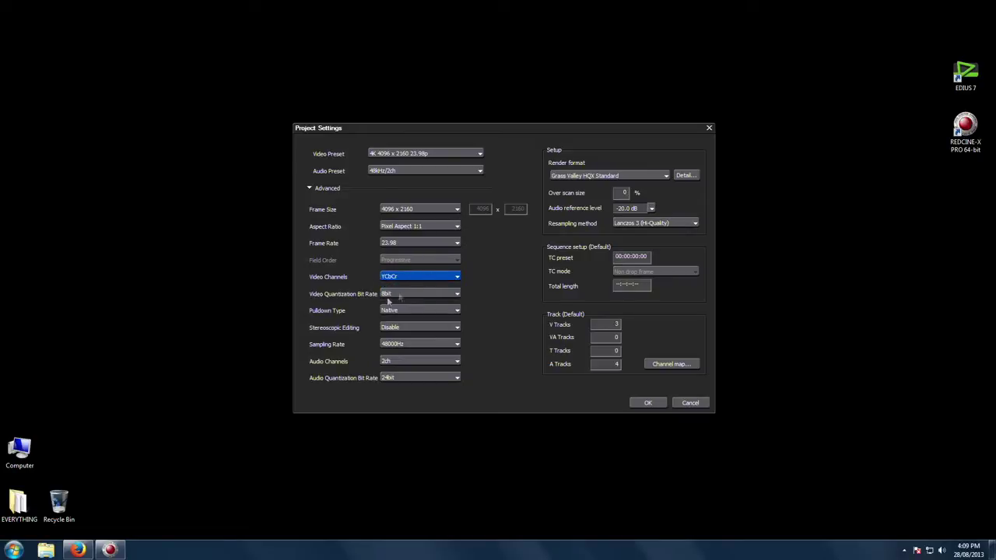
left_click(413, 294)
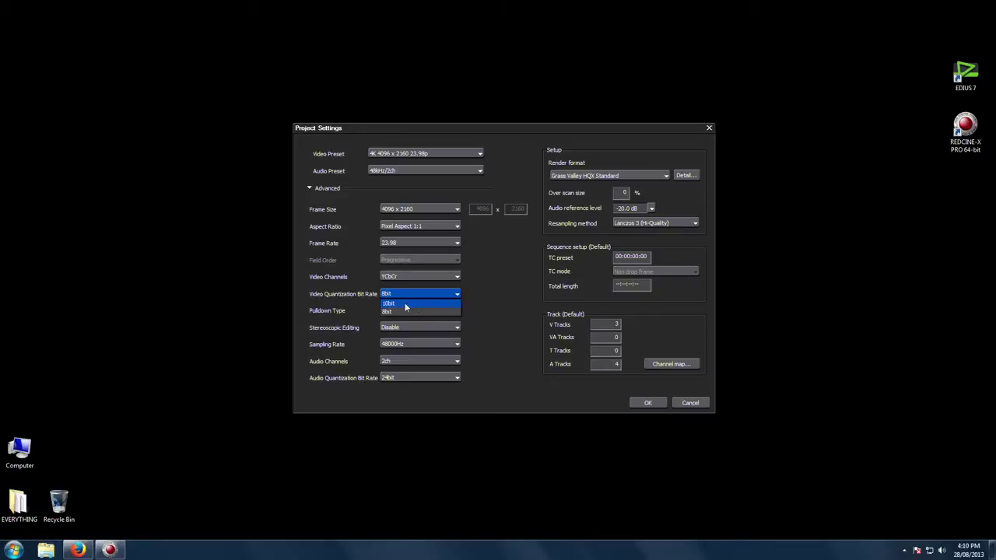
left_click(407, 302)
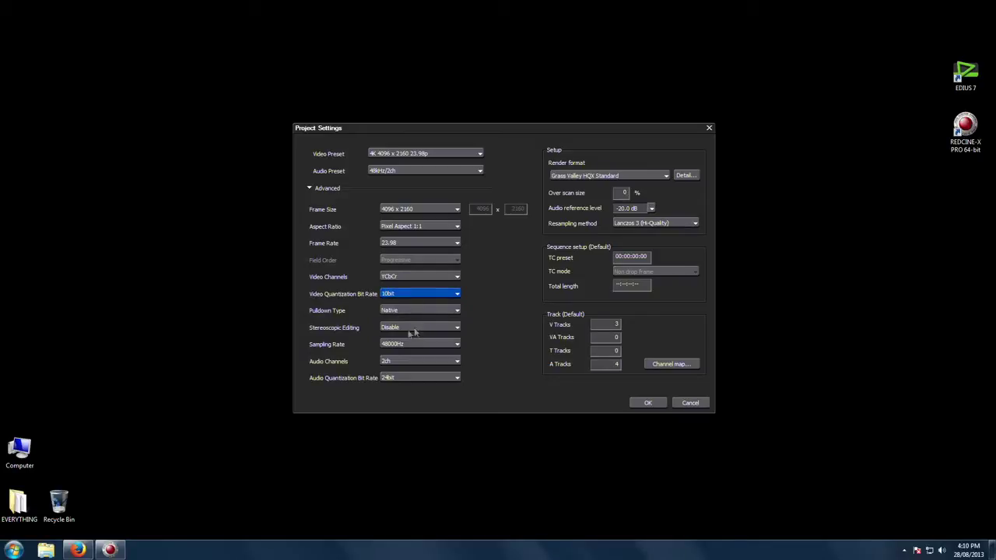
- Review the options for stereoscopic editing, sampling rate, audio channels and audio quantization bit rate
left_click(396, 331)
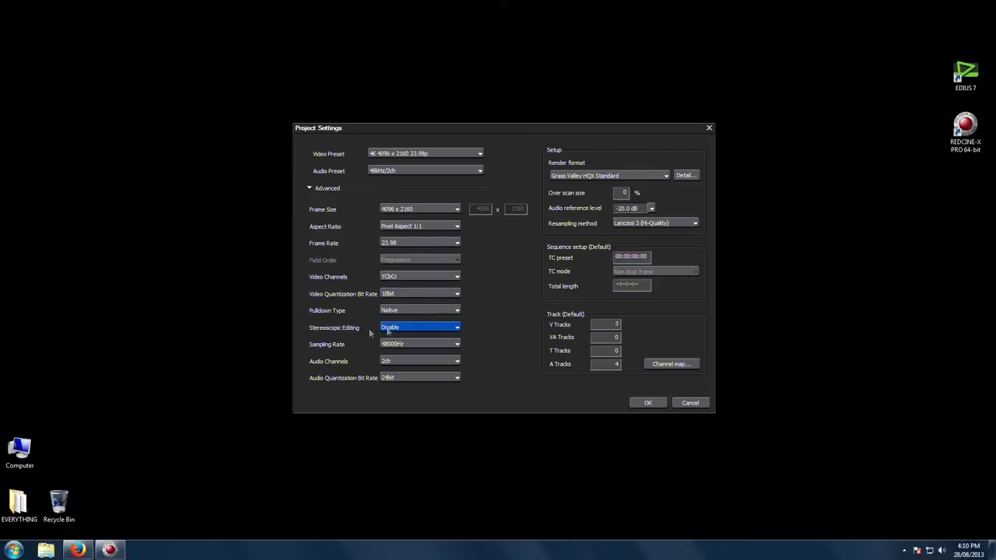
left_click(425, 327)
left_click(426, 327)
left_click(420, 345)
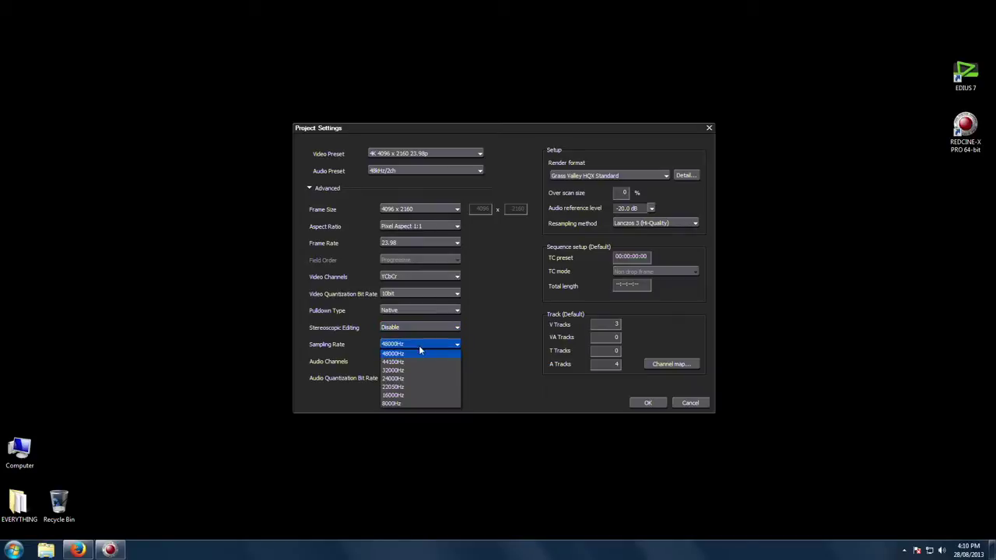
left_click(418, 346)
left_click(408, 361)
left_click(409, 363)
left_click(408, 379)
left_click(412, 380)
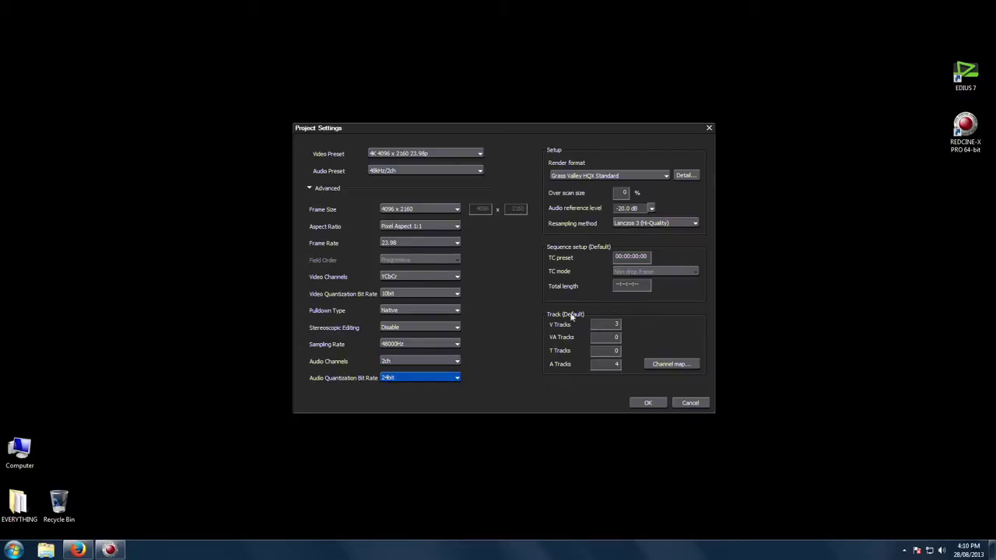
- Set the default track counts to 4 video tracks and 2 audio tracks
left_click(612, 328)
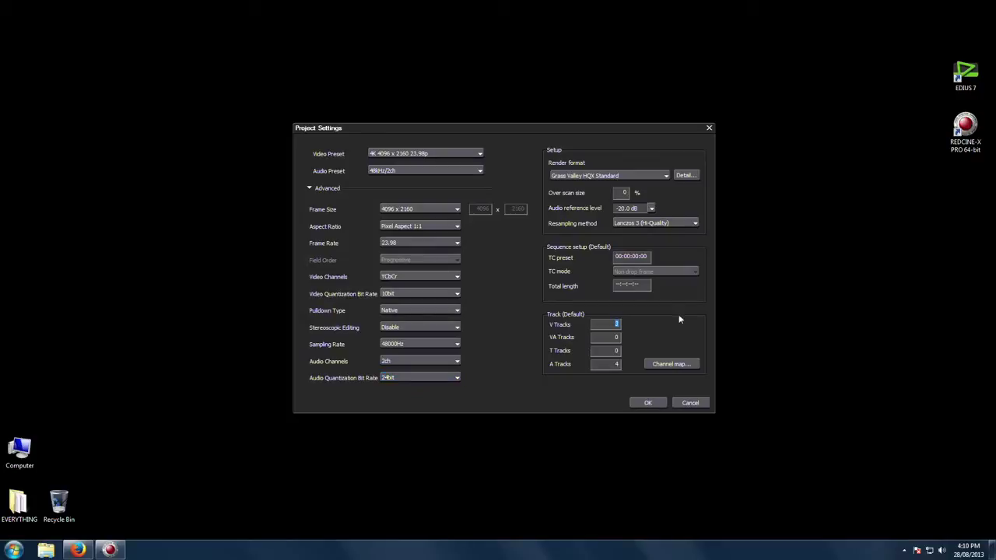
type("4")
key("Tab")
left_click(702, 340)
left_click(615, 354)
key("Tab")
type("2")
- Choose Lanczos 3 (Hi-Quality) resampling with the Grass Valley HQX Standard render format and create the project
left_click(607, 175)
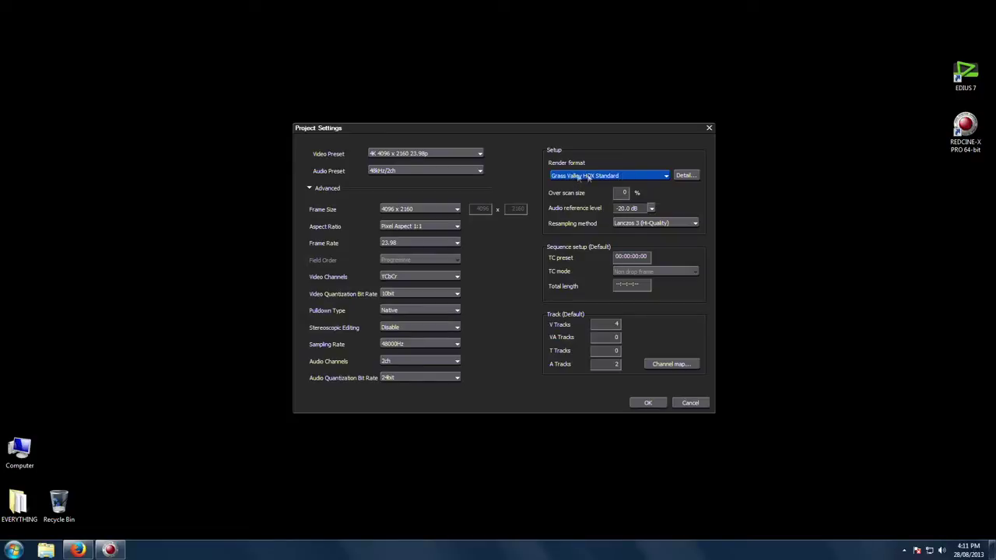
left_click(679, 226)
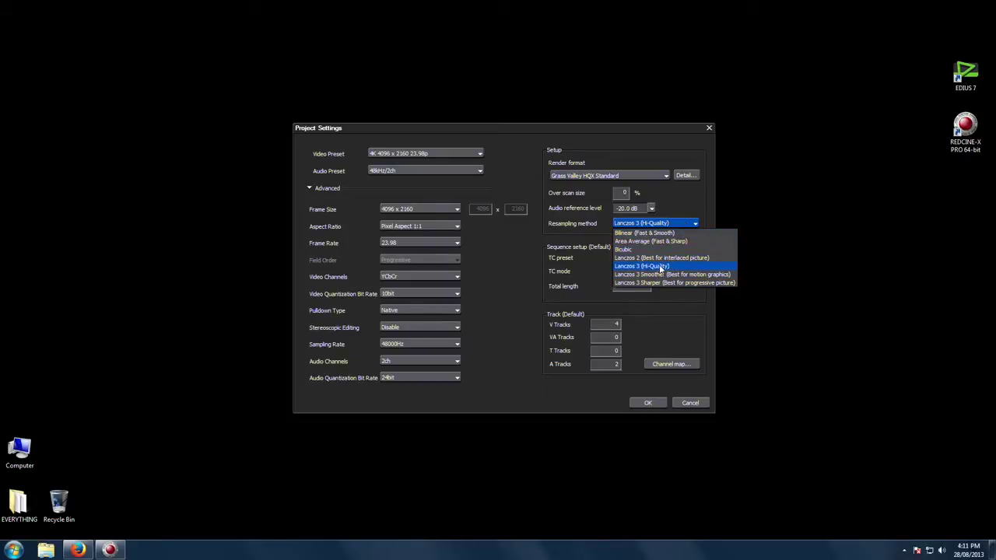
left_click(658, 267)
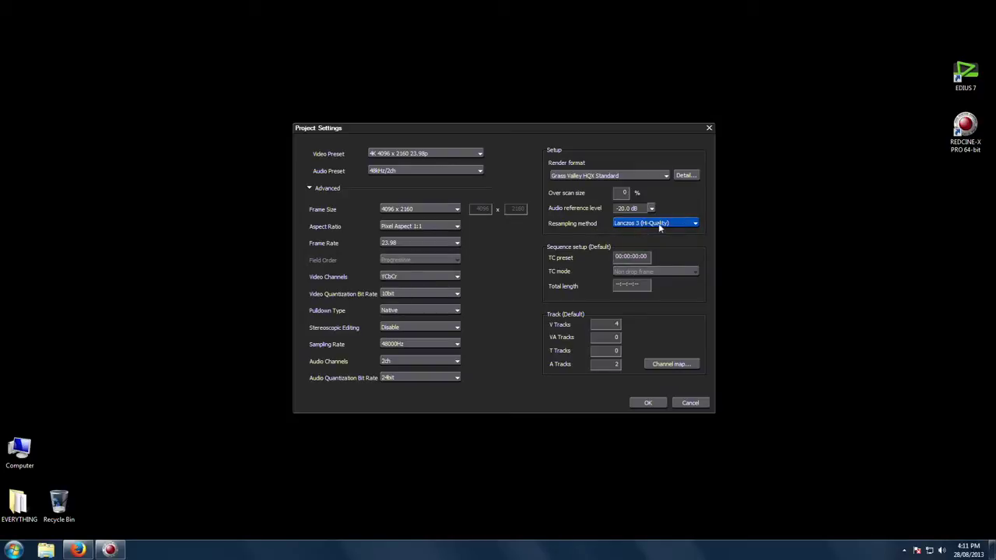
left_click(652, 404)
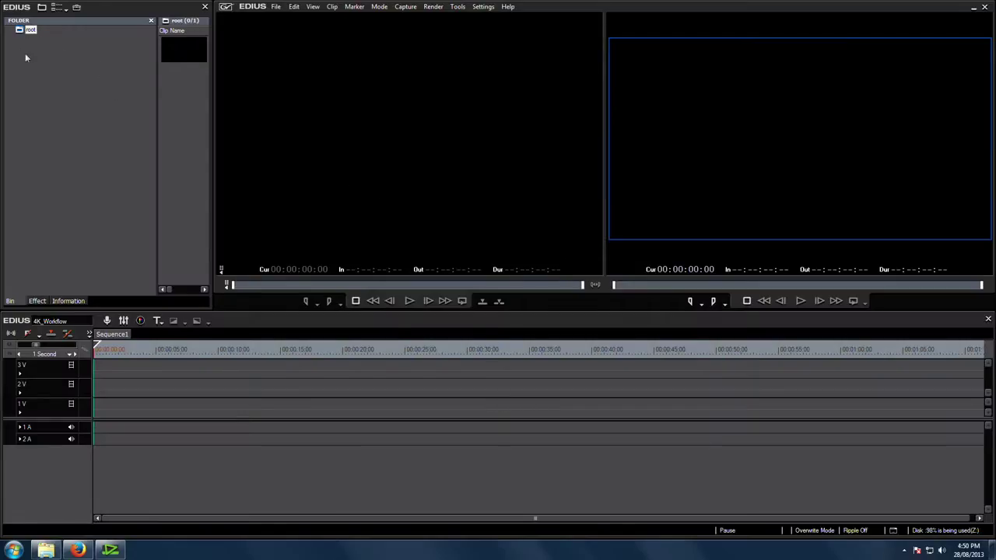
- Import the 04_ELDY_EASTER_2012 folder from the Films 04 (H:) drive into the bin's root with its subfolders
right_click(30, 31)
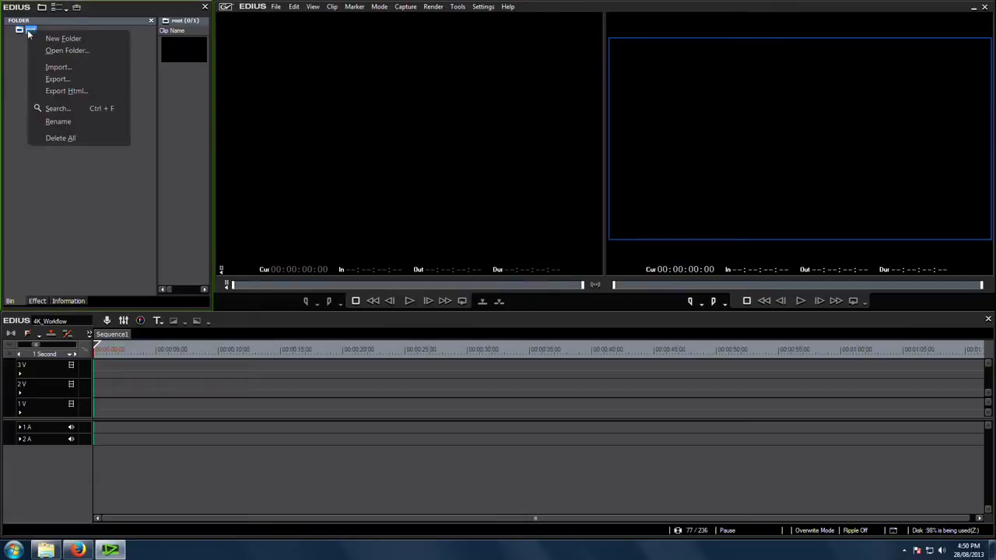
left_click(68, 50)
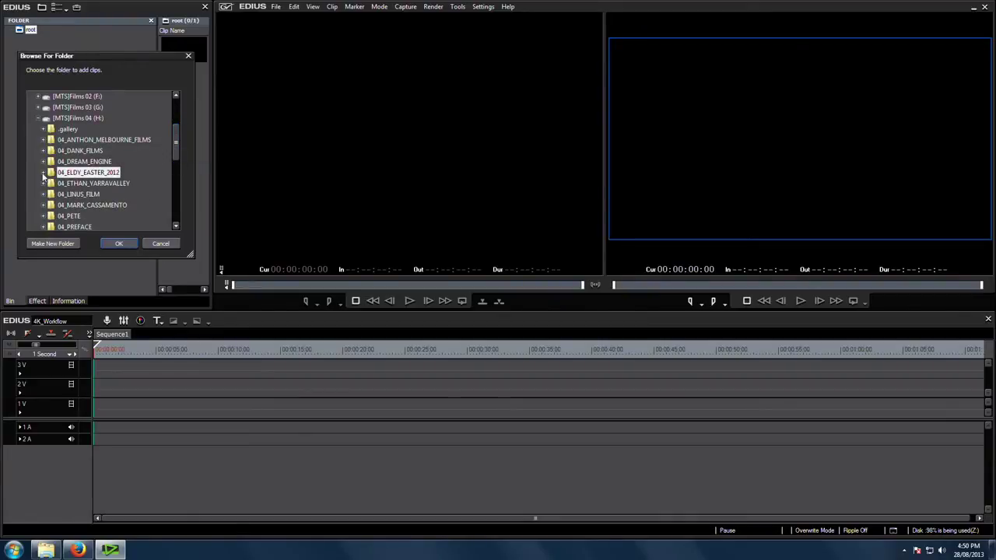
double_click(67, 174)
scroll(115, 192, "down", 4)
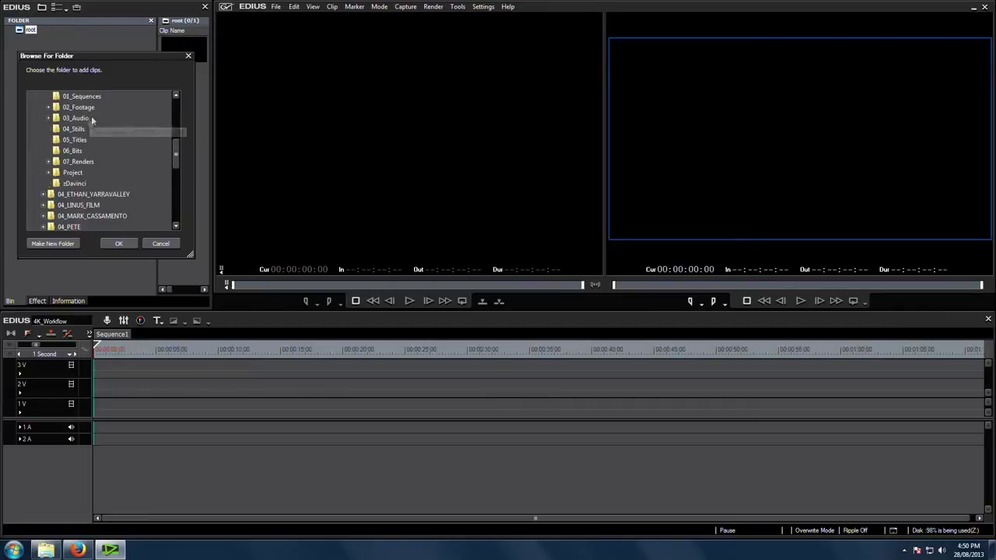
left_click(119, 245)
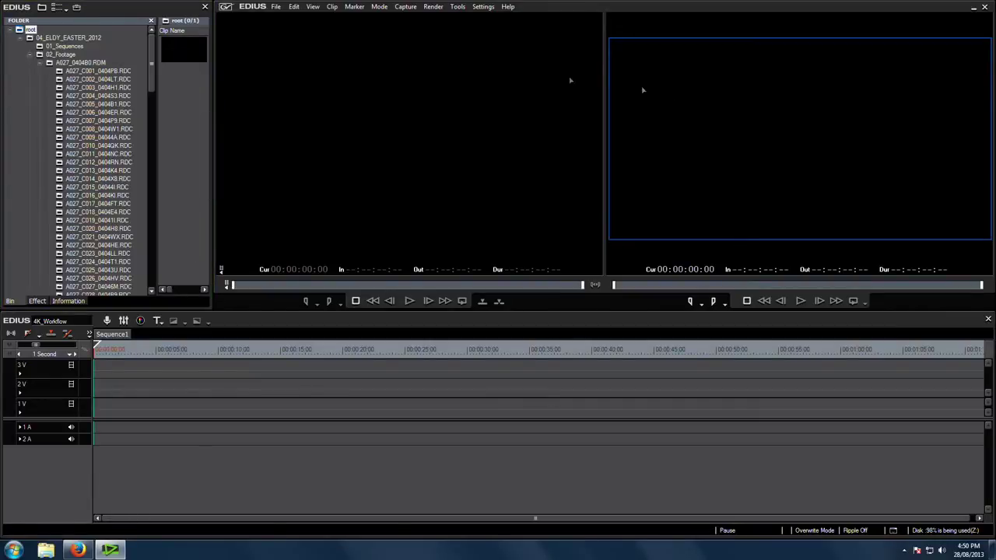
- Collapse both RDM reel folders under 02_Footage and delete the remaining non-RDM subfolder from the bin
left_click(39, 62)
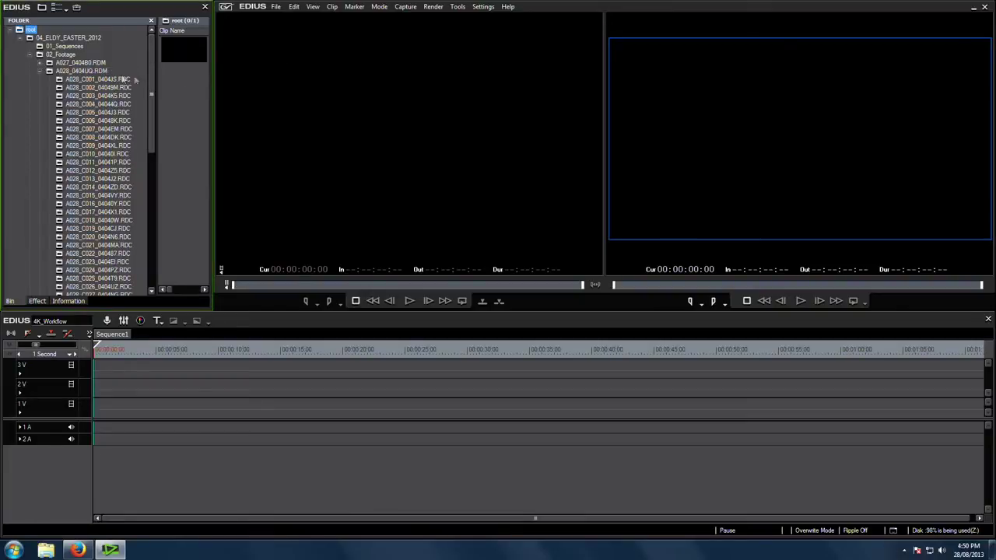
left_click(39, 70)
left_click(59, 79)
key("Delete")
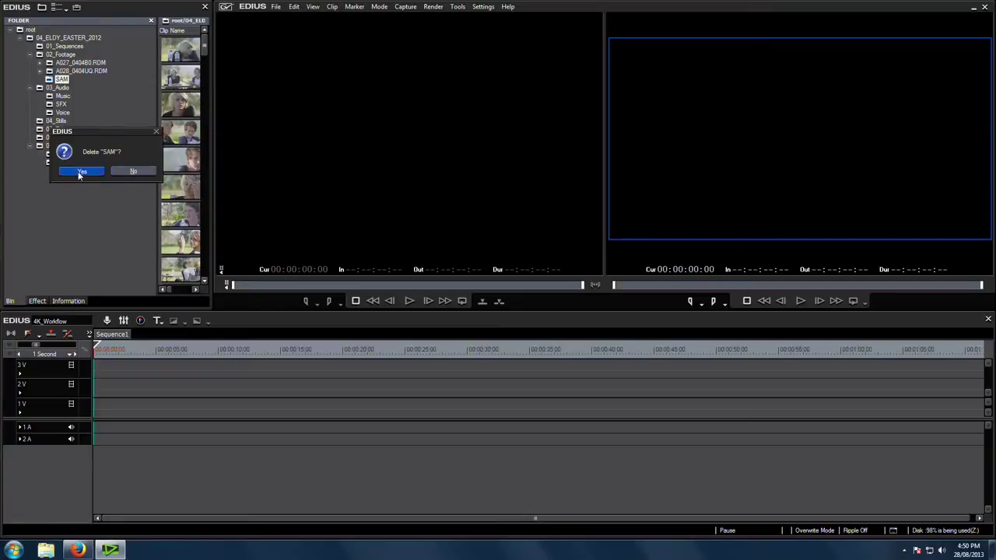
left_click(80, 169)
- Look through the individual RDC clip folders inside the A028_0404UQ.RDM reel and collapse the reel again
left_click(40, 71)
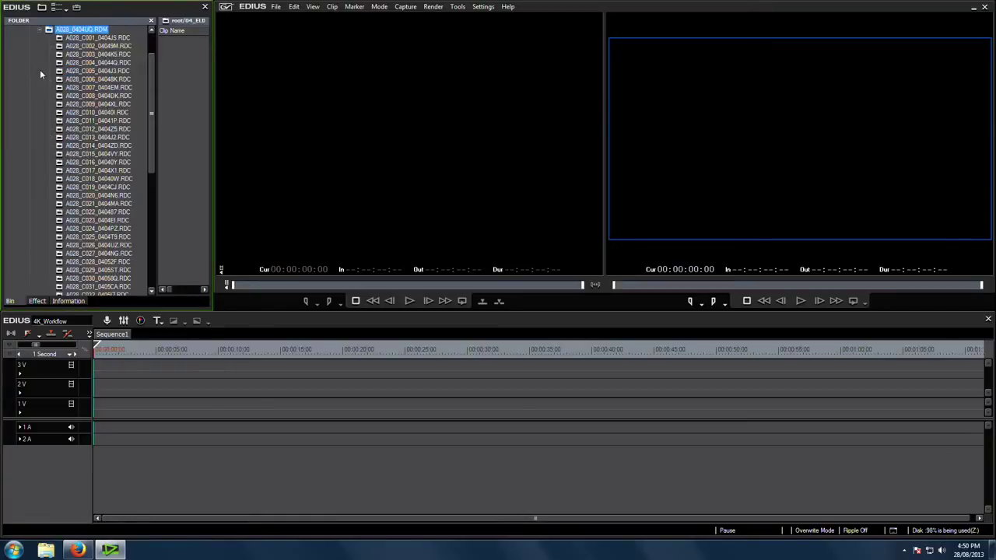
left_click(104, 106)
left_click(113, 122)
left_click(110, 171)
left_click(99, 206)
scroll(99, 210, "up", 2)
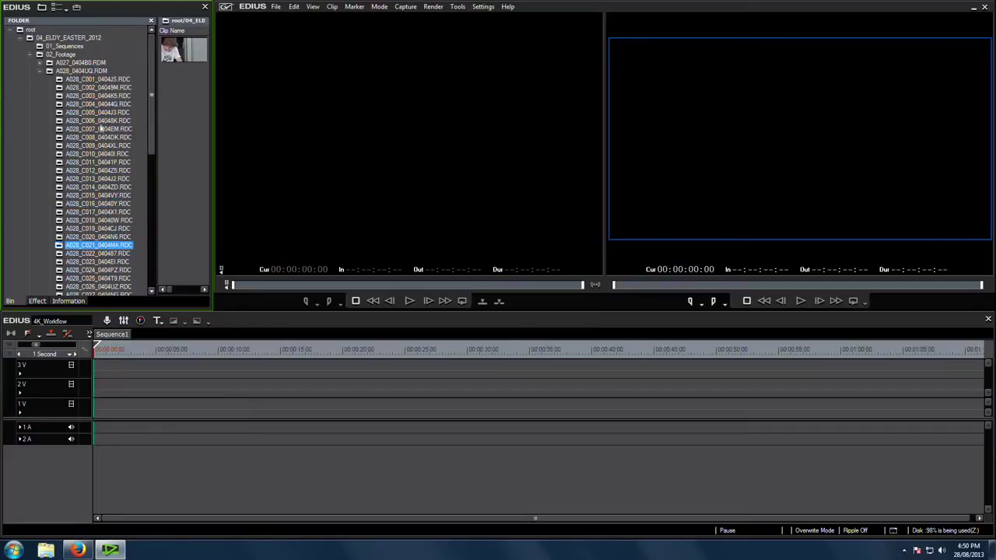
left_click(101, 125)
left_click(102, 105)
left_click(93, 88)
left_click(95, 79)
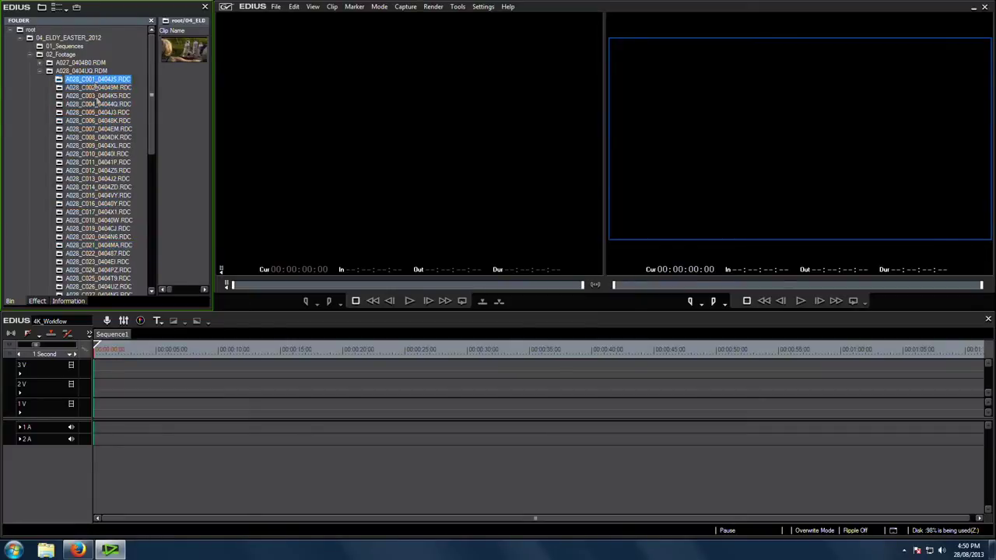
left_click(98, 105)
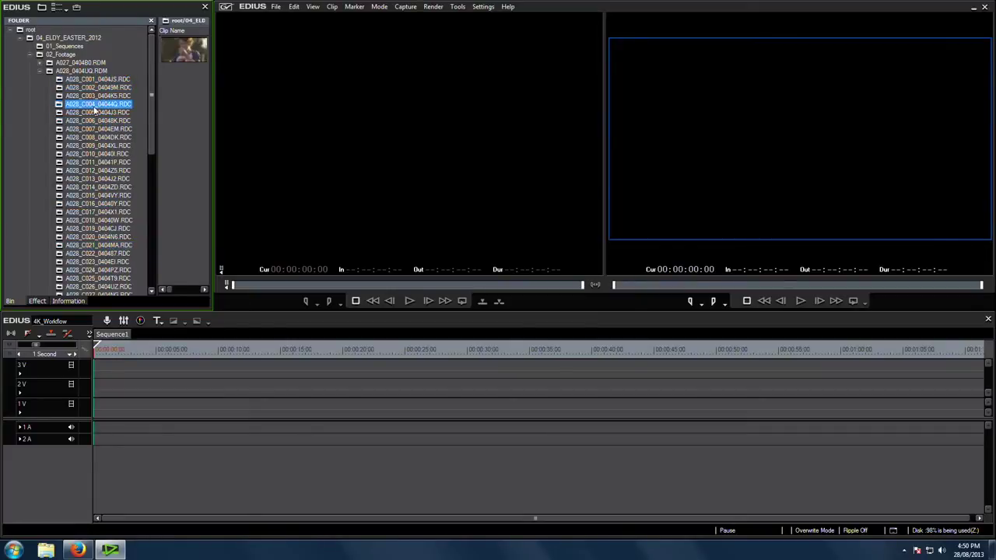
left_click(40, 71)
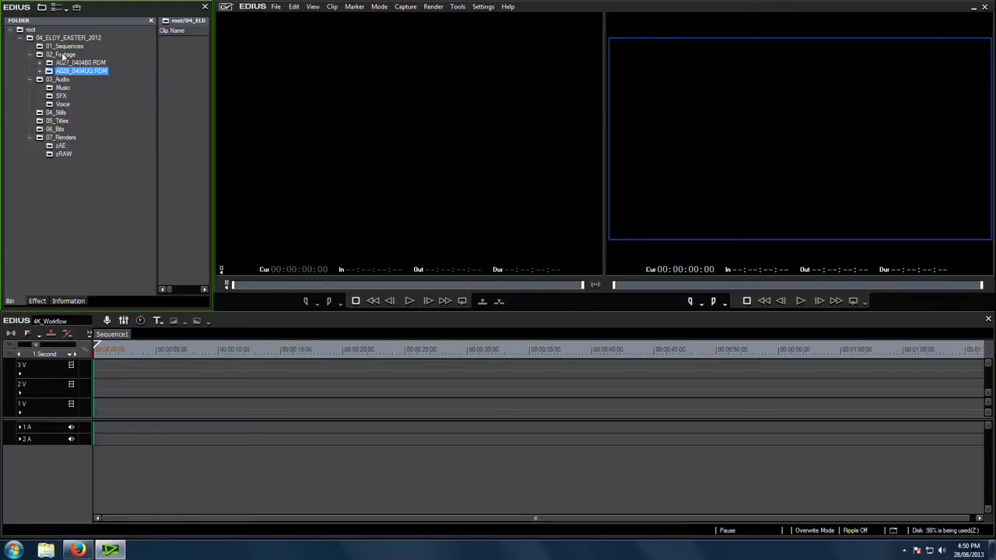
- Search the bin for all clips of type Video and widen the bin window to show the clip details
left_click(60, 54)
left_click_drag(158, 68, 134, 68)
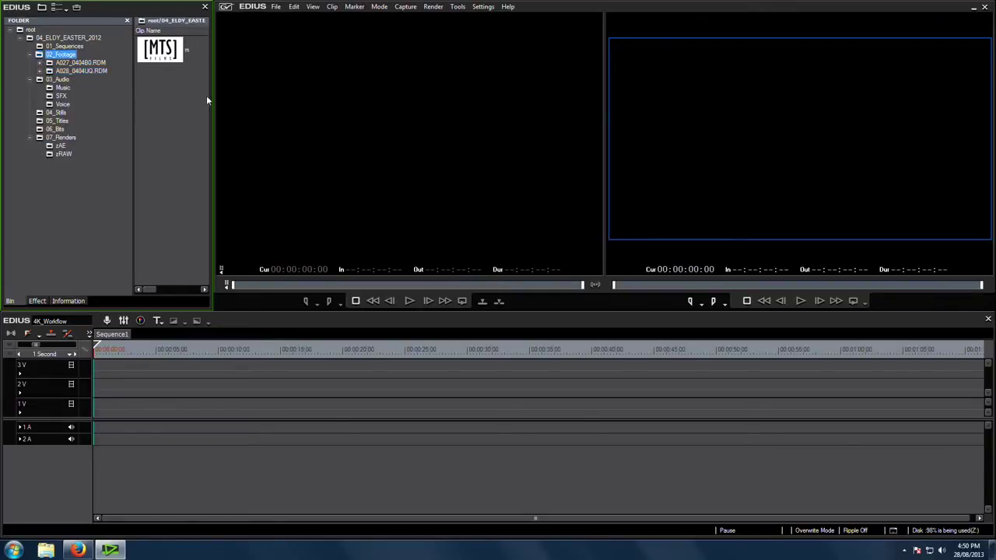
left_click(70, 63)
left_click(51, 56)
right_click(62, 59)
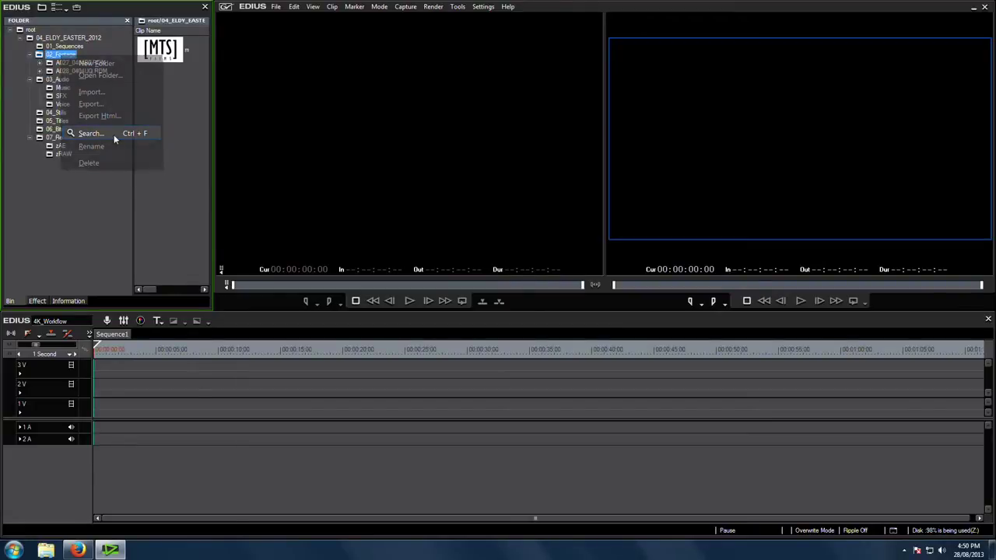
left_click(114, 134)
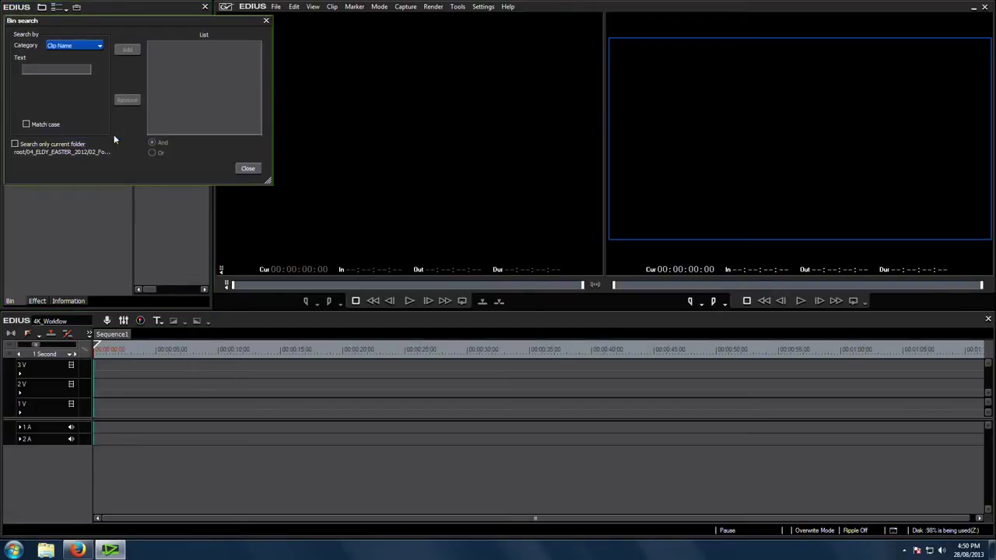
left_click(90, 46)
left_click(81, 72)
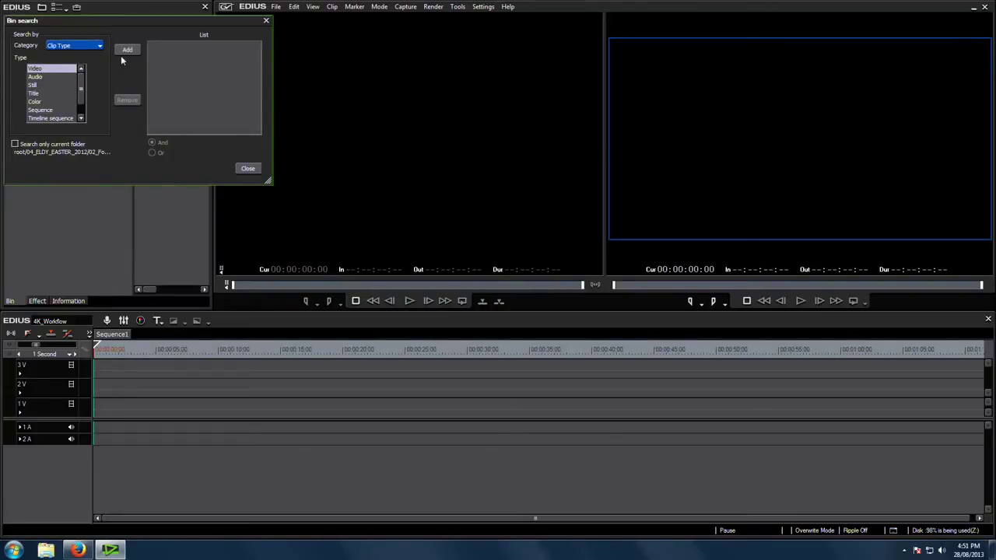
left_click(127, 50)
left_click(249, 168)
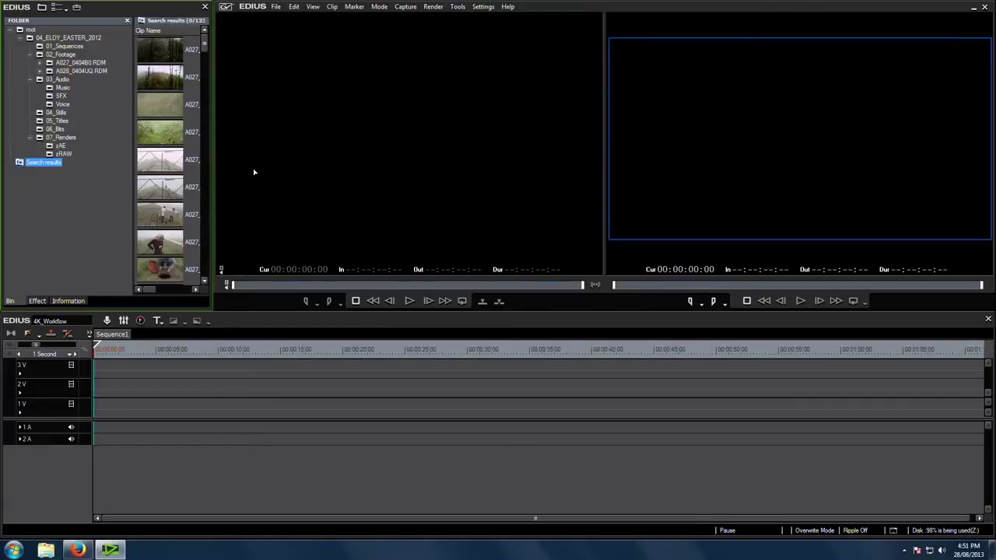
left_click_drag(204, 48, 323, 114)
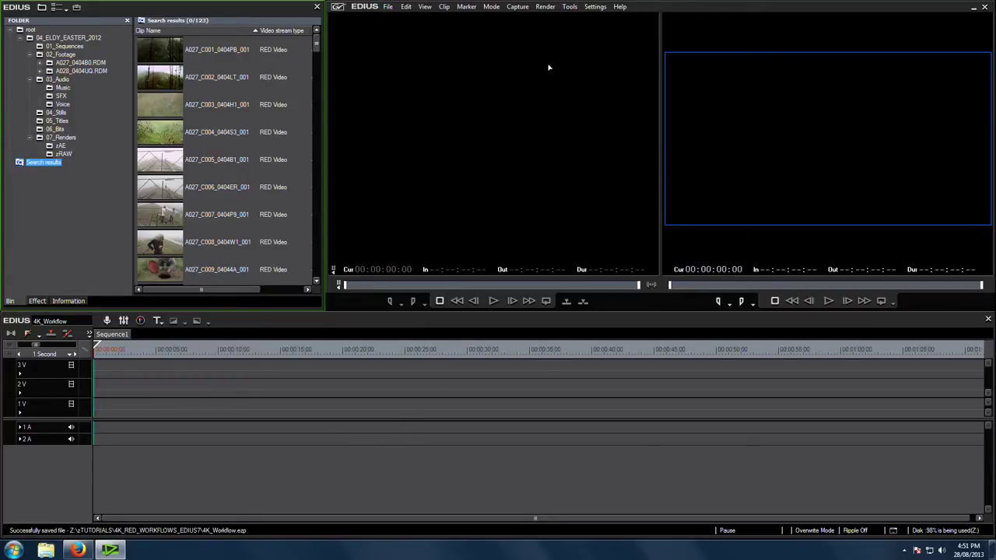
- Set the RED importer's preview quality to 1/8 in the system settings and apply the change
left_click(595, 6)
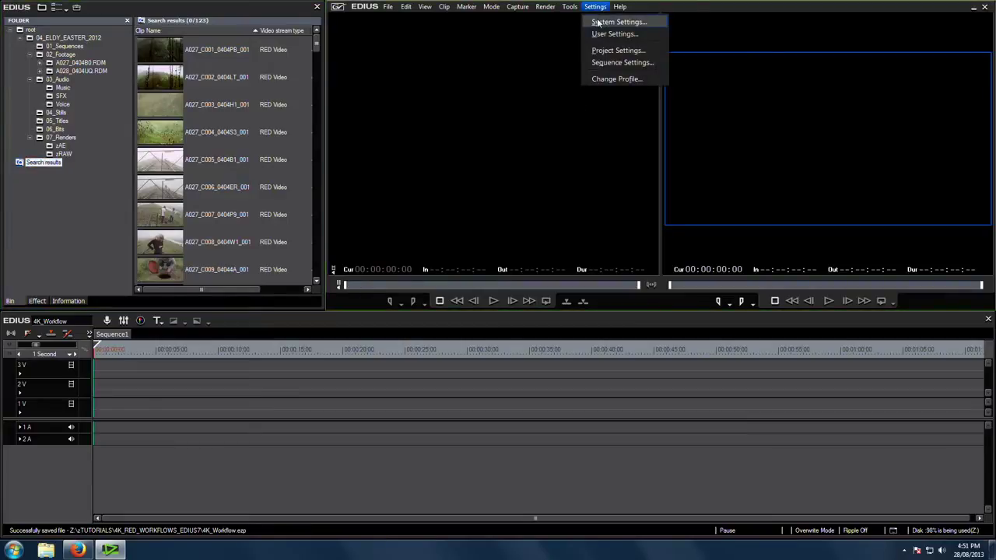
left_click(597, 23)
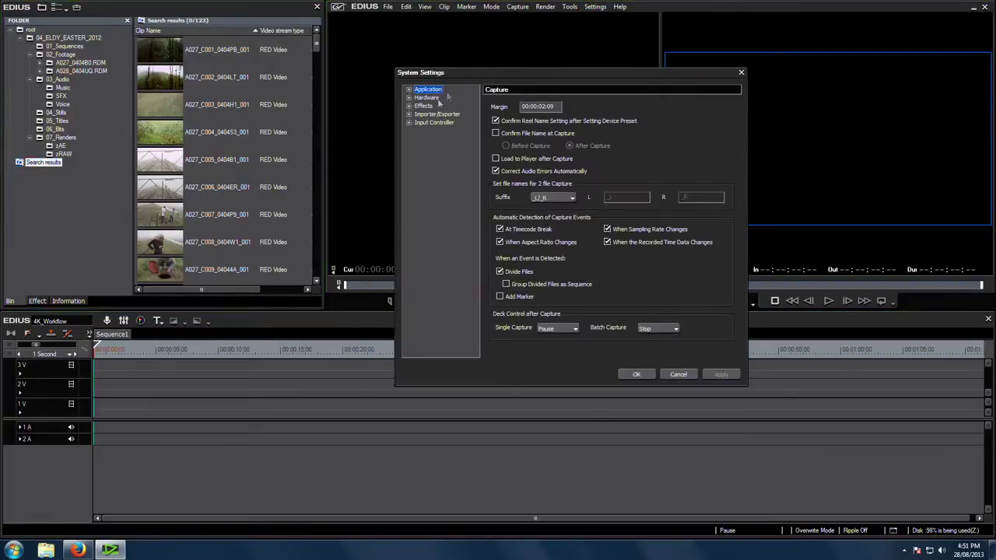
left_click(409, 114)
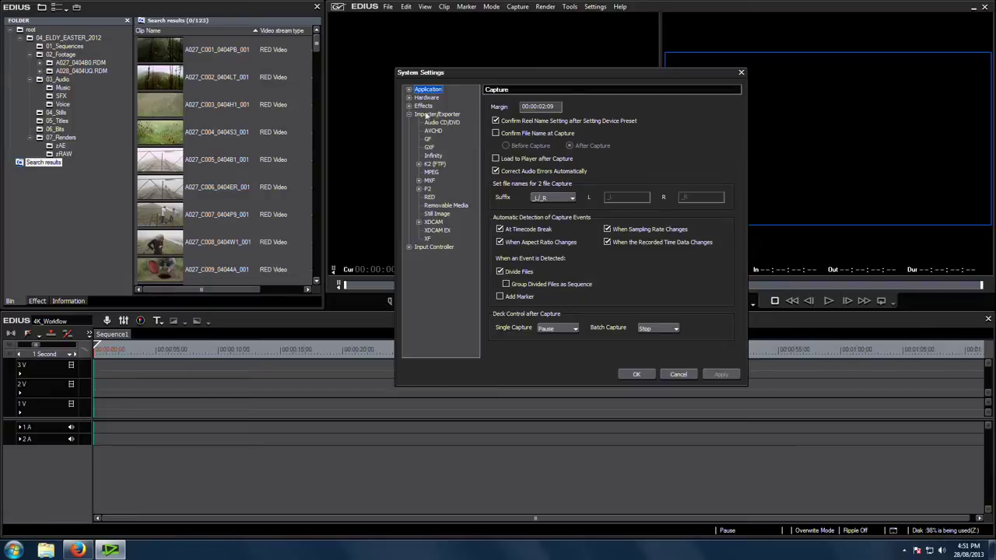
left_click(448, 115)
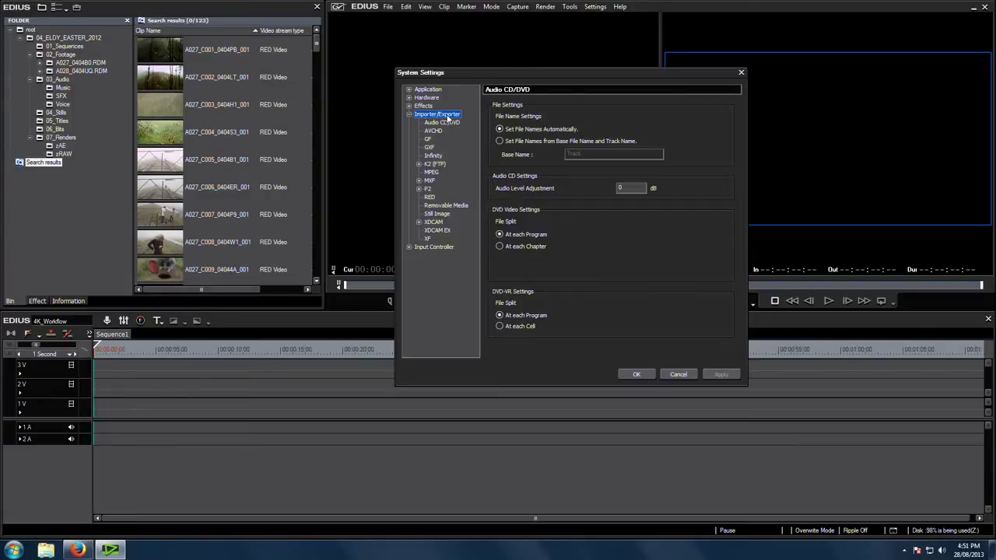
left_click(431, 197)
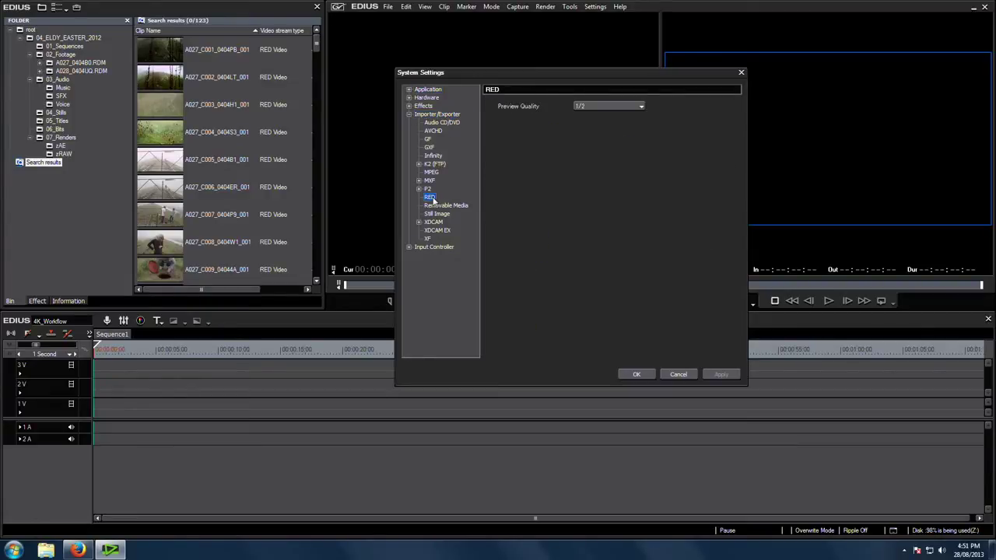
left_click(614, 107)
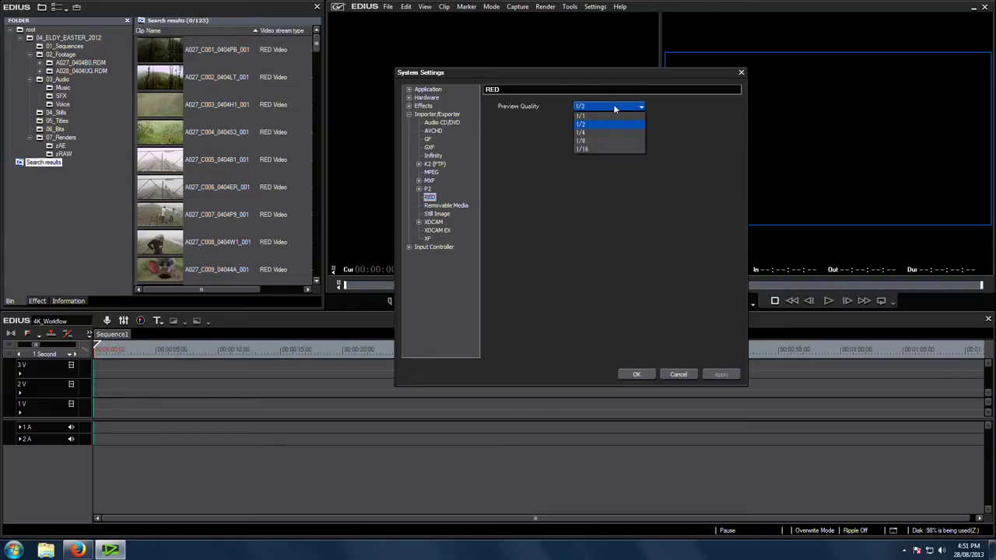
left_click(599, 142)
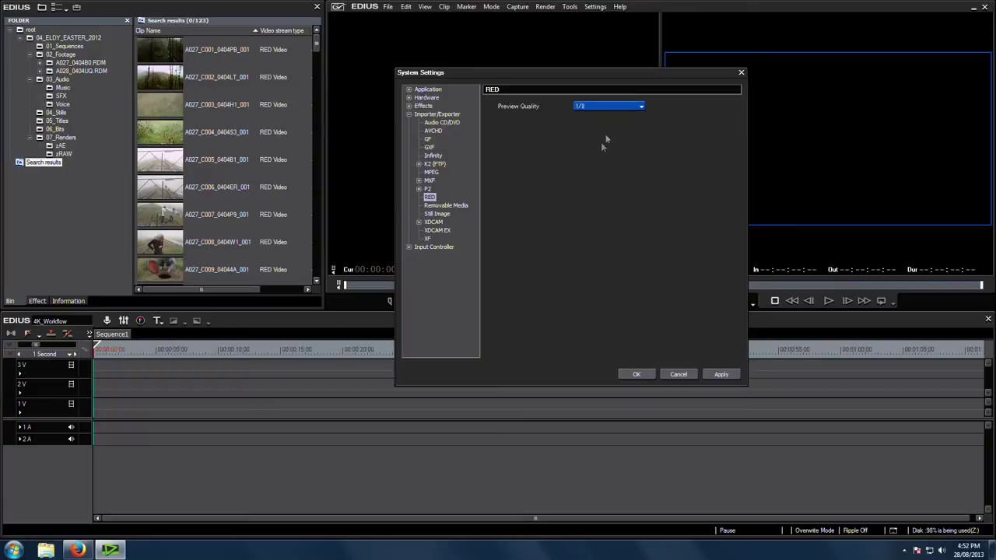
left_click(721, 375)
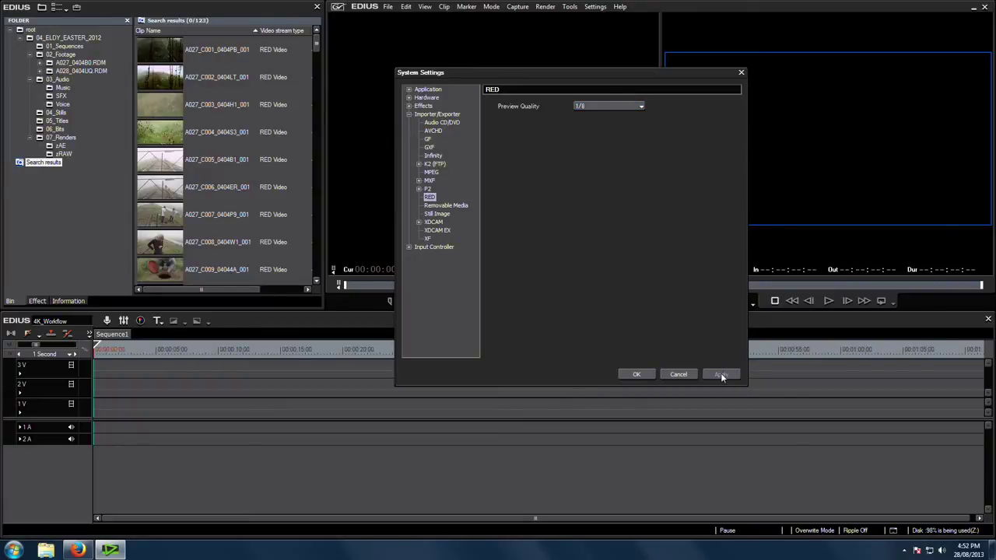
left_click(635, 374)
- Mark clip A027_C003_0404H1_001 from 10:30:08:10 to 10:30:12:03 and place it after the first clip on track 1 V
double_click(217, 104)
left_click_drag(511, 285, 385, 285)
key("space")
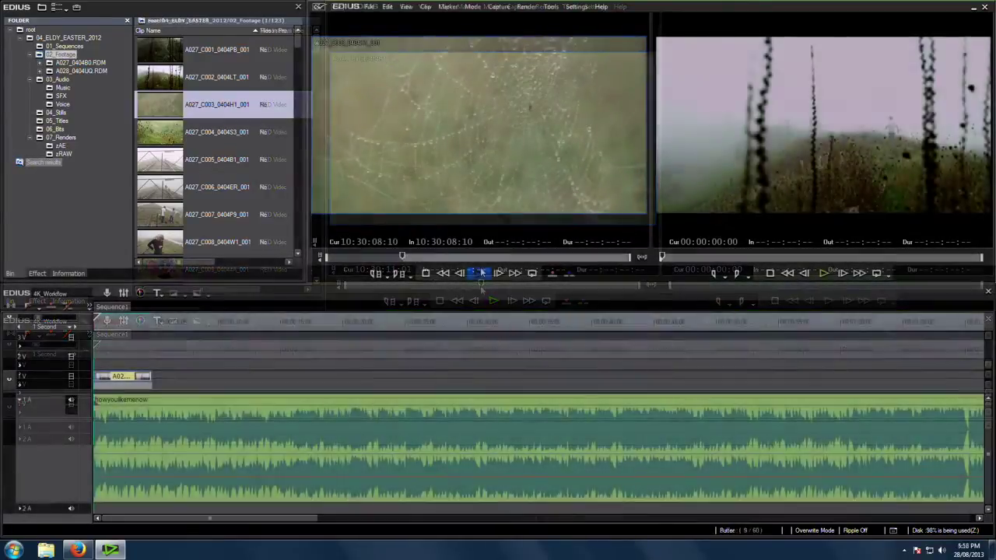
key("space")
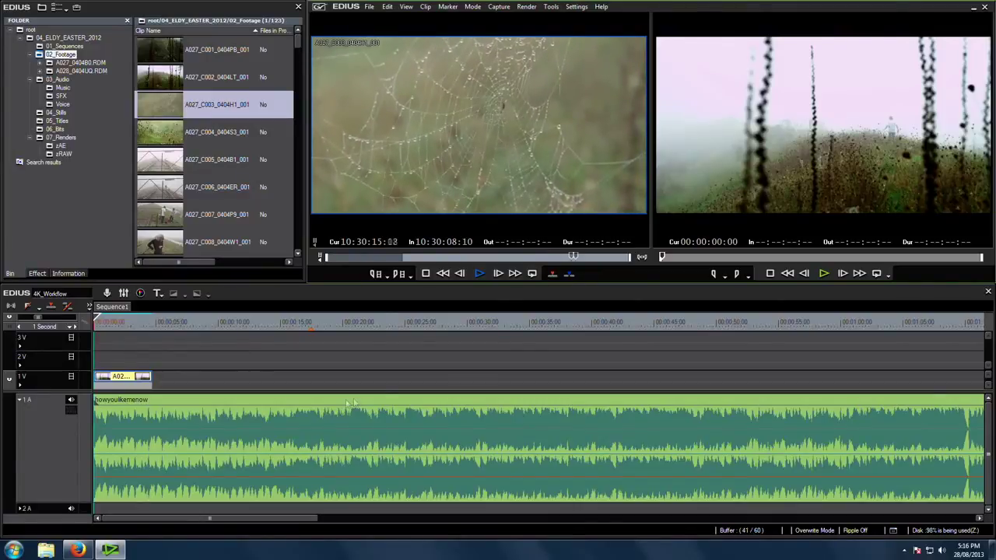
key("o")
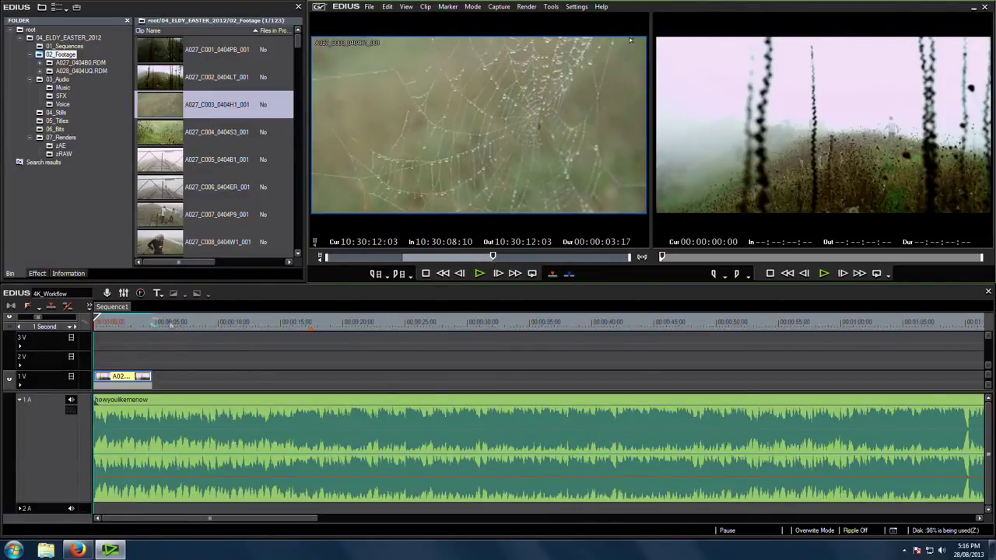
key("bracketright")
key("space")
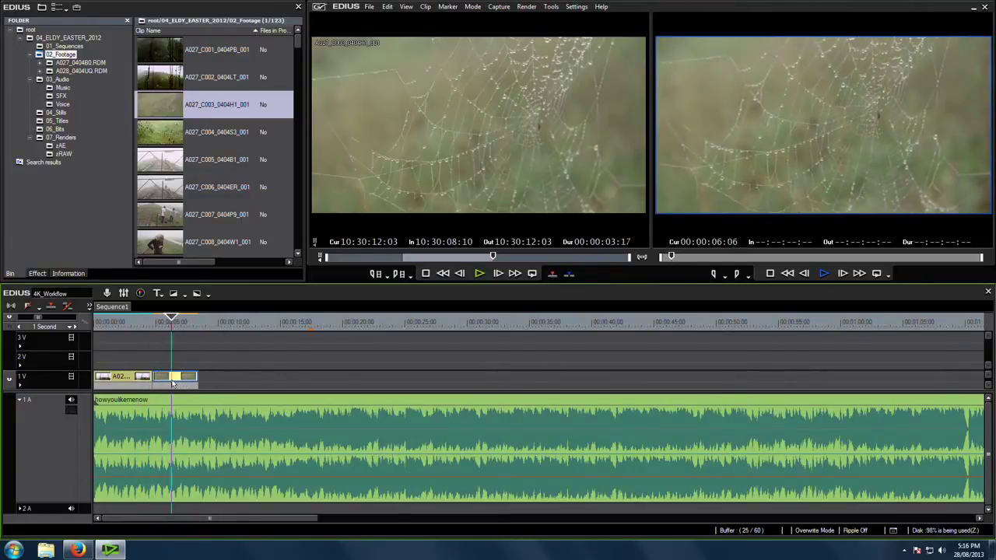
- Mark clip A027_C006_0404ER_001 from 10:32:07:04 to 10:32:09:07 and add it after the spider web clip on track 1 V
left_click(234, 187)
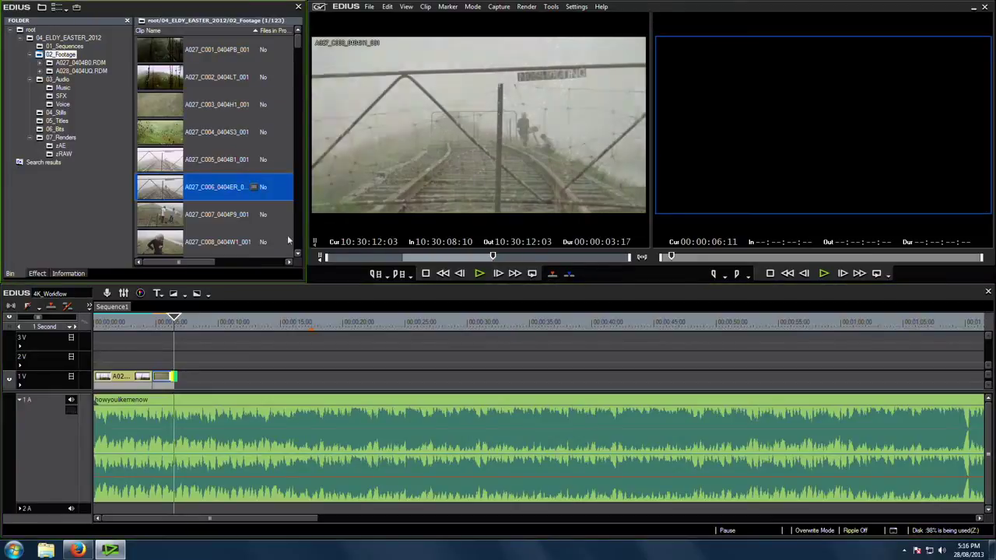
mouse_move(328, 258)
left_mouse_down()
mouse_move(564, 259)
mouse_move(337, 254)
left_mouse_up()
key("i")
key("space")
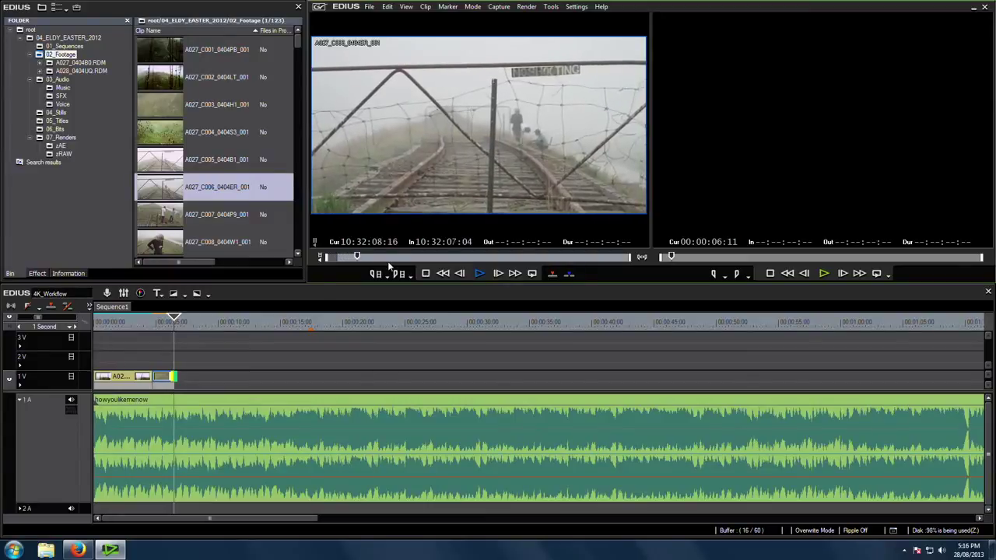
key("o")
key("bracketright")
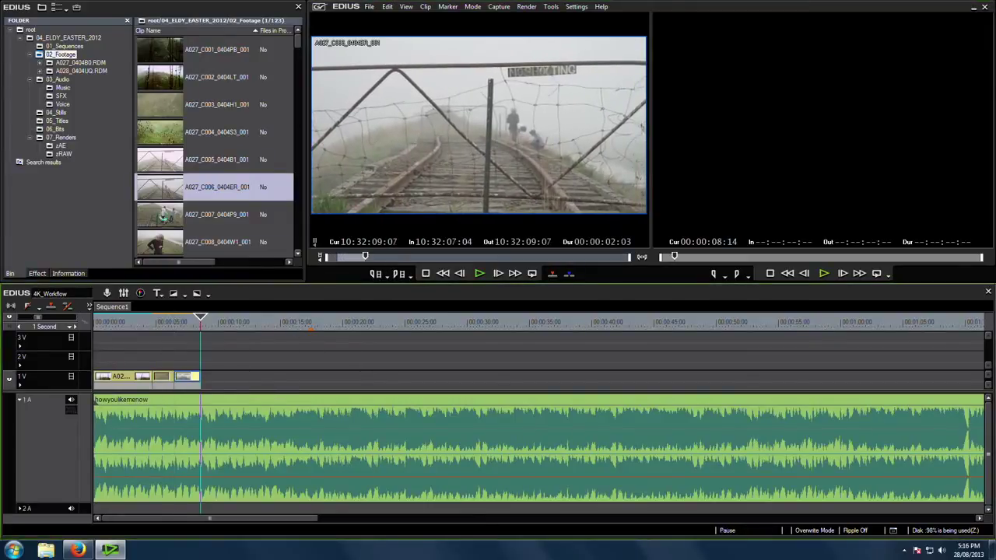
- Mark clip A027_C007_0404P9_001 from 10:33:07:05 to 10:33:08:11, add it after the fence clip on track 1 V and play the join
double_click(165, 218)
left_click_drag(399, 257, 523, 260)
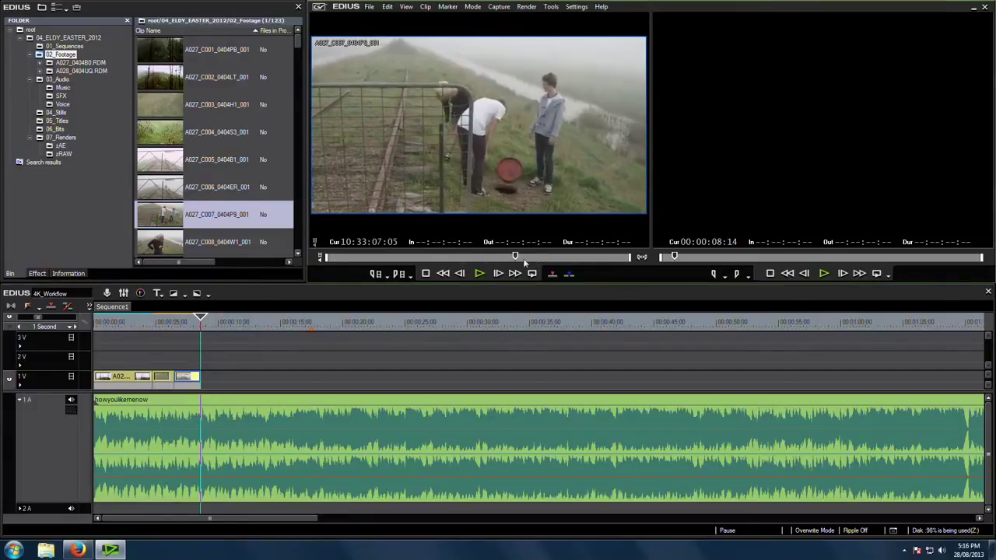
key("i")
key("space")
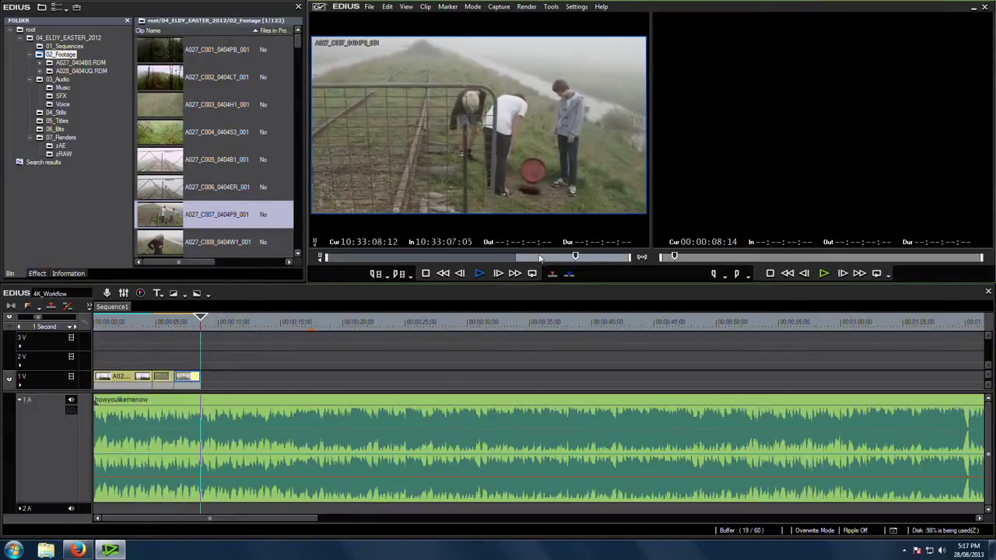
key("space")
key("o")
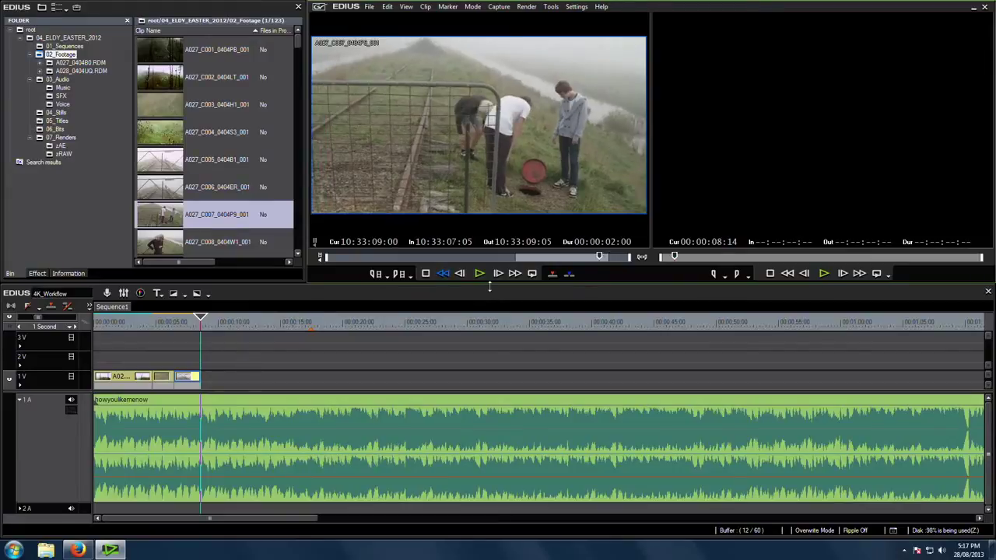
key("k")
key("o")
key("]")
left_click(197, 324)
key("space")
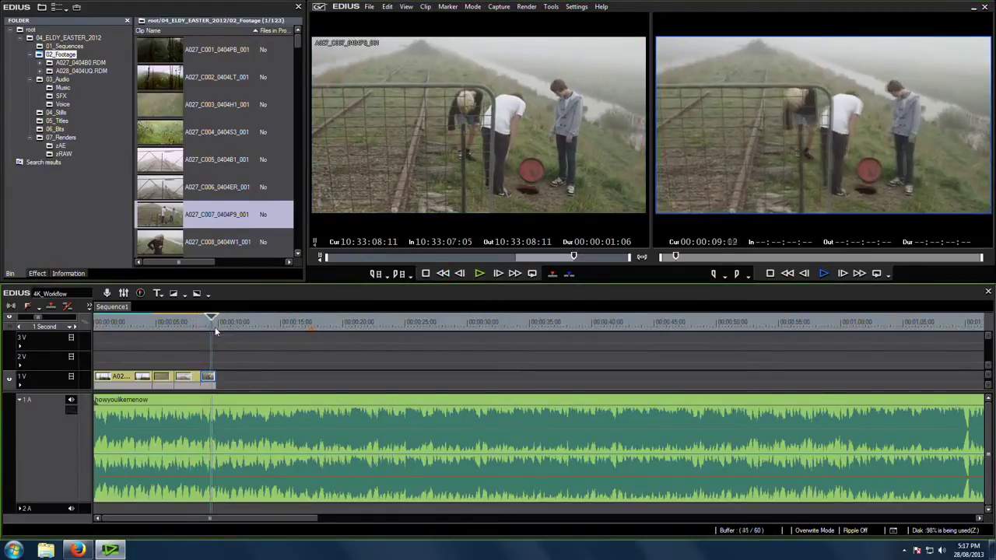
key("space")
- Load clip A027_C008_0404W1_001, set its in point at 10:34:02:16 and play it from there
double_click(162, 245)
left_click_drag(327, 257, 366, 260)
left_click(376, 273)
key("space")
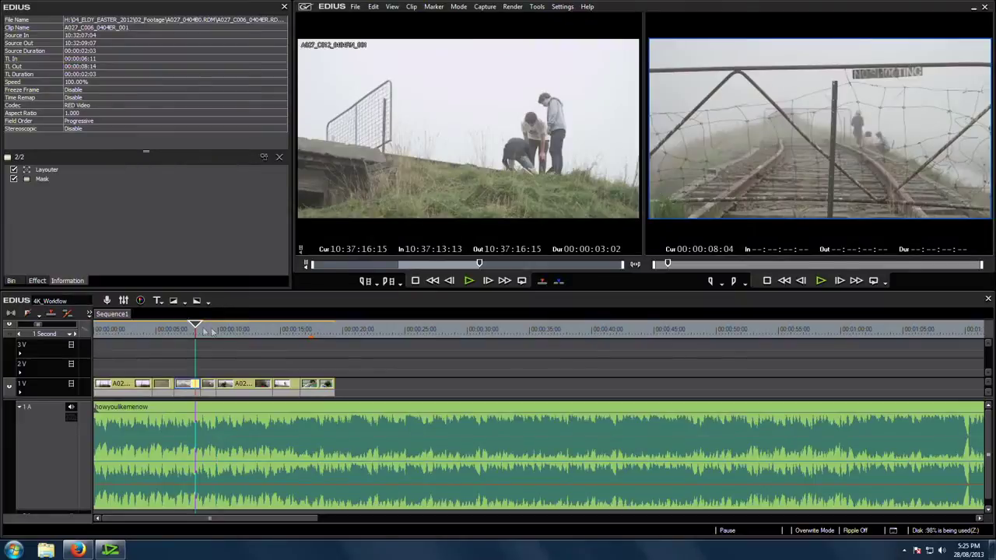
- Look through the clips on track 1 V, select the fence clip A027_C006_0404ER_001 and show the bin
left_click_drag(194, 328, 250, 333)
left_click(286, 384)
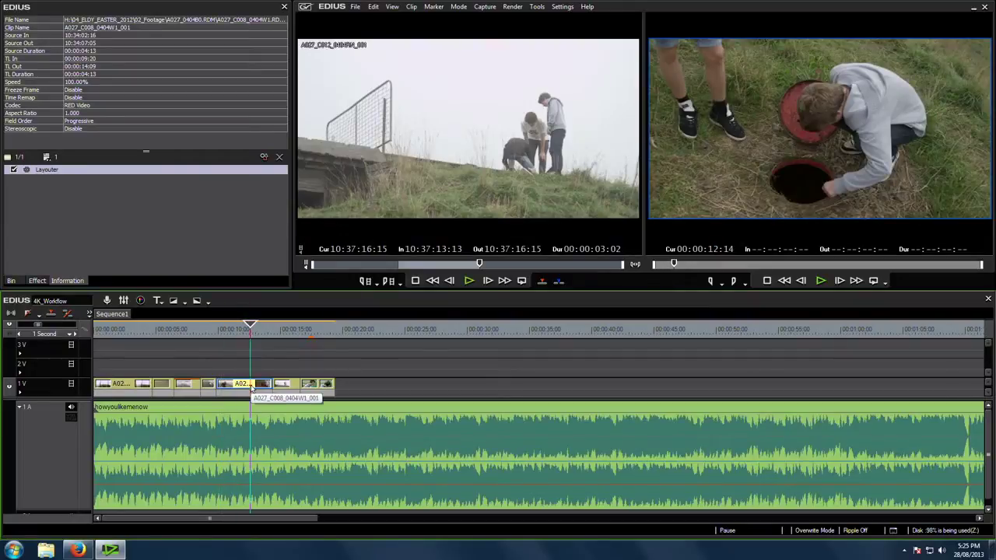
left_click_drag(250, 334, 183, 335)
left_click(190, 388)
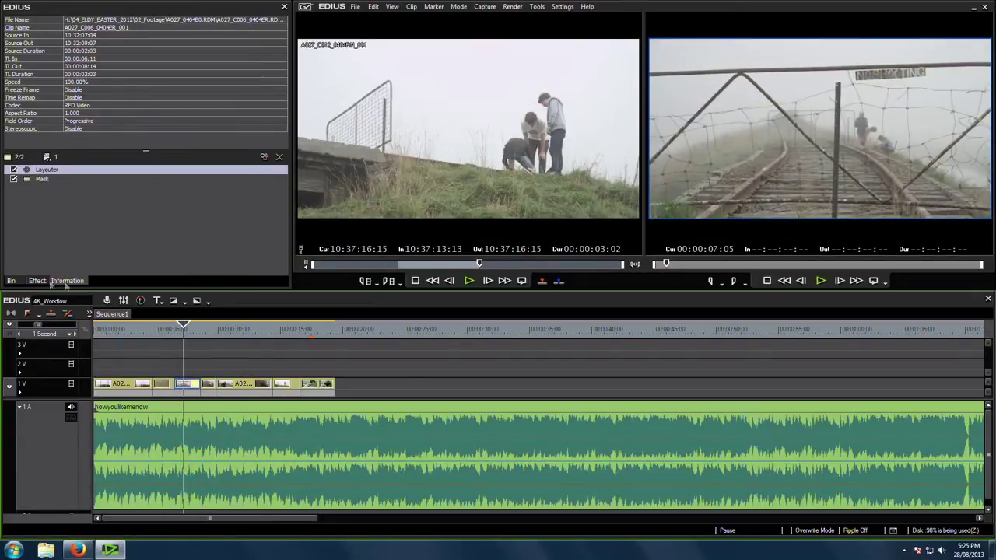
left_click(20, 281)
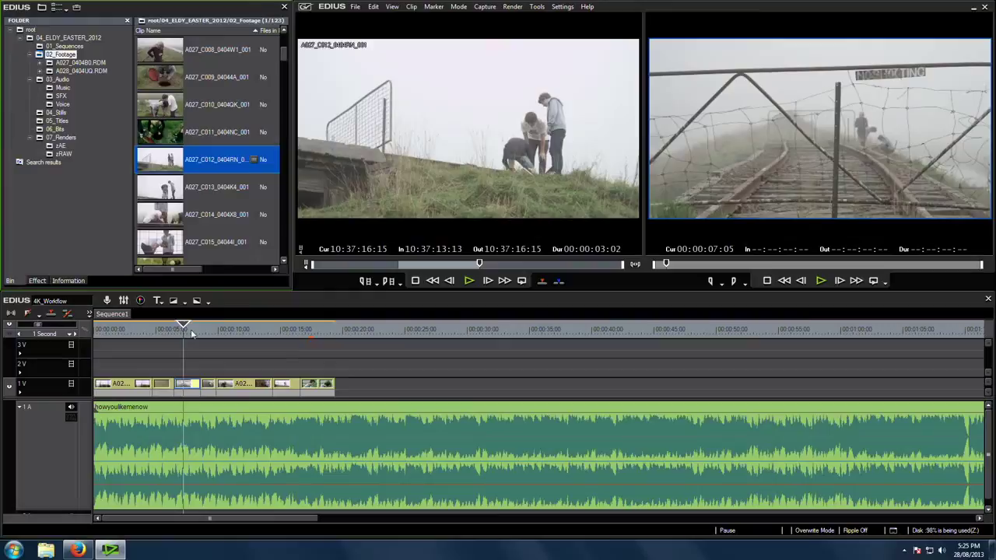
- Show the keyboard shortcut list in the user settings and filter it for "open"
left_click(562, 7)
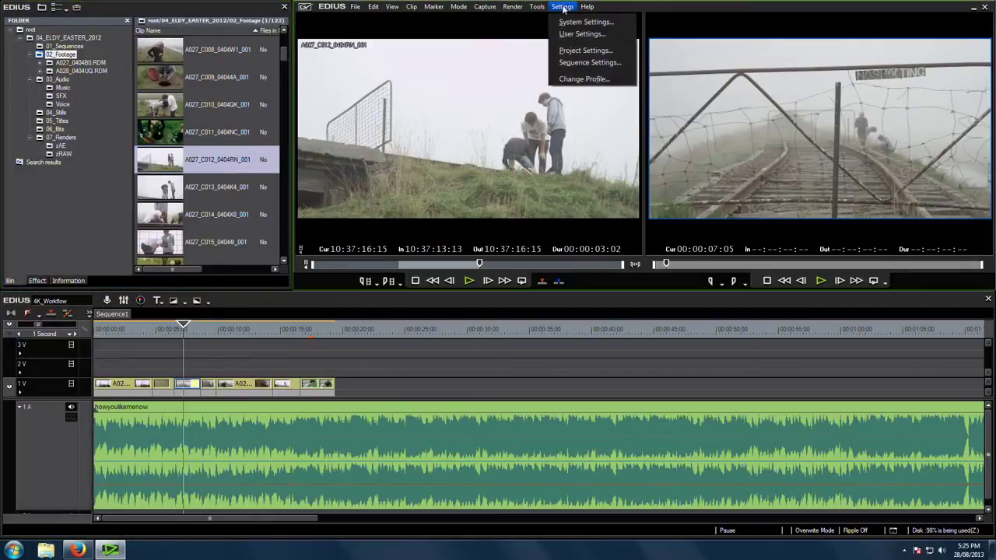
left_click(576, 34)
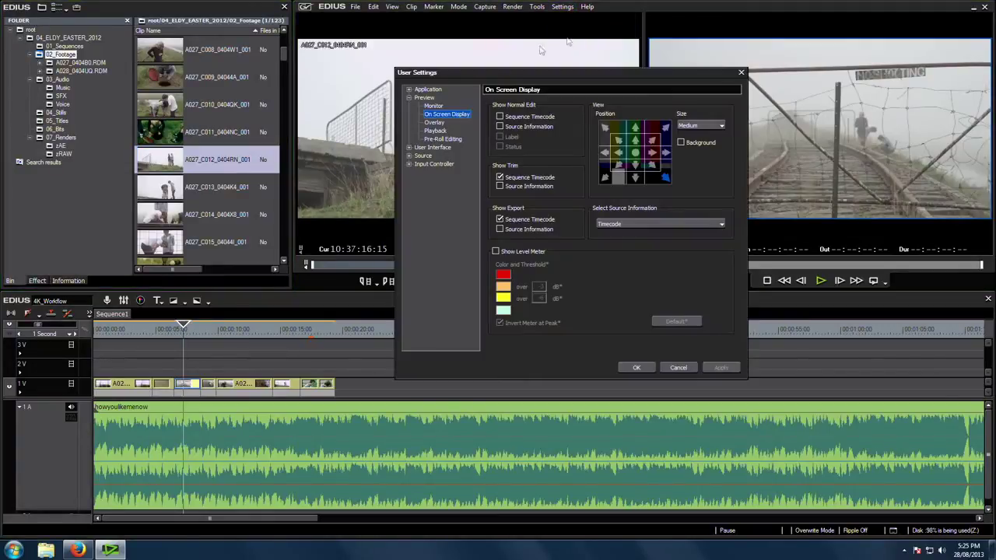
left_click(420, 106)
left_click(408, 98)
left_click(409, 105)
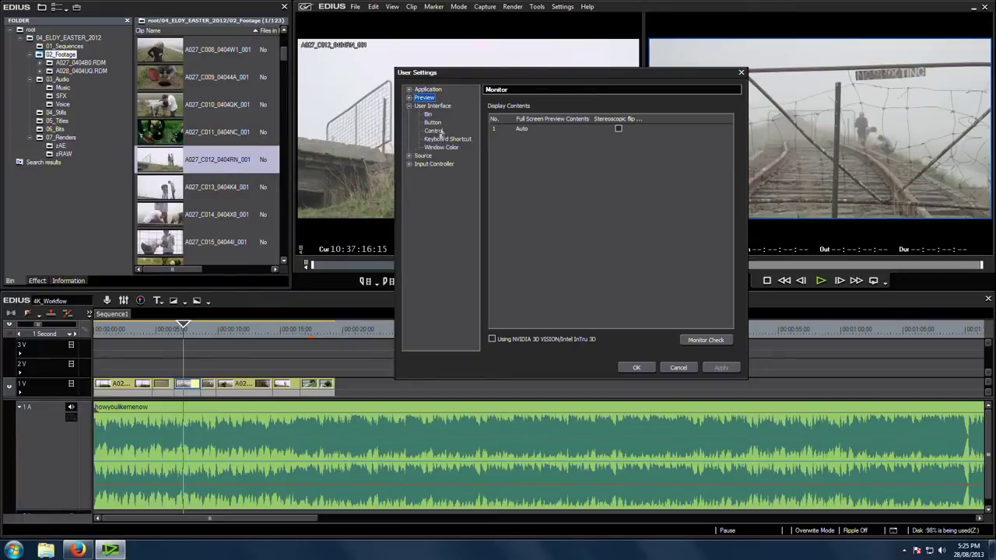
left_click(448, 139)
double_click(532, 123)
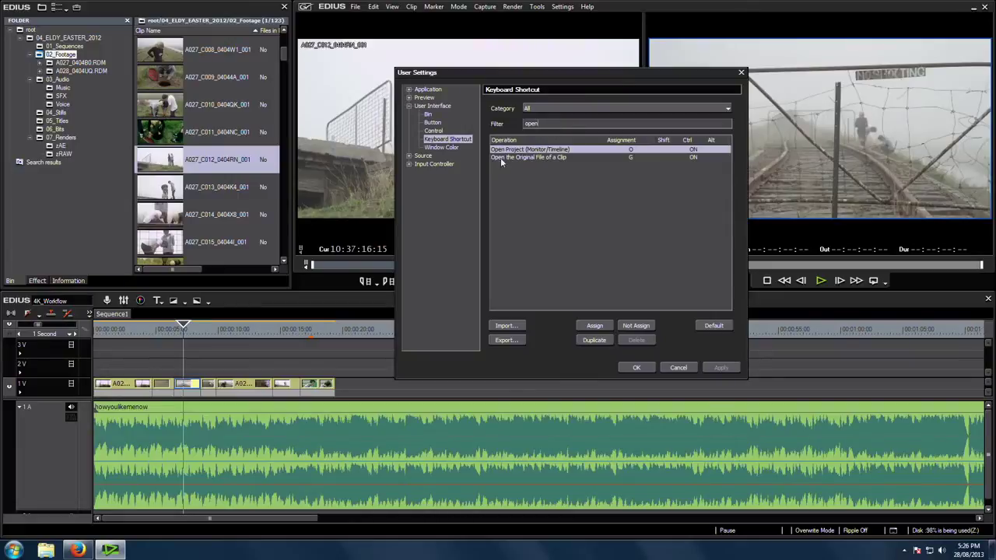
- Examine the key assignment of Open the Original File of a Clip and close the user settings
left_click(556, 157)
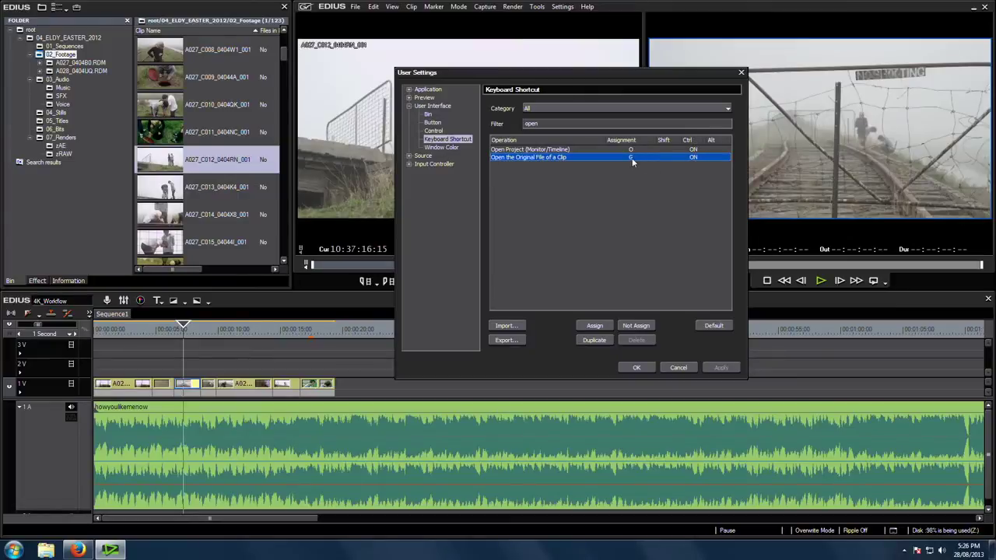
left_click(596, 326)
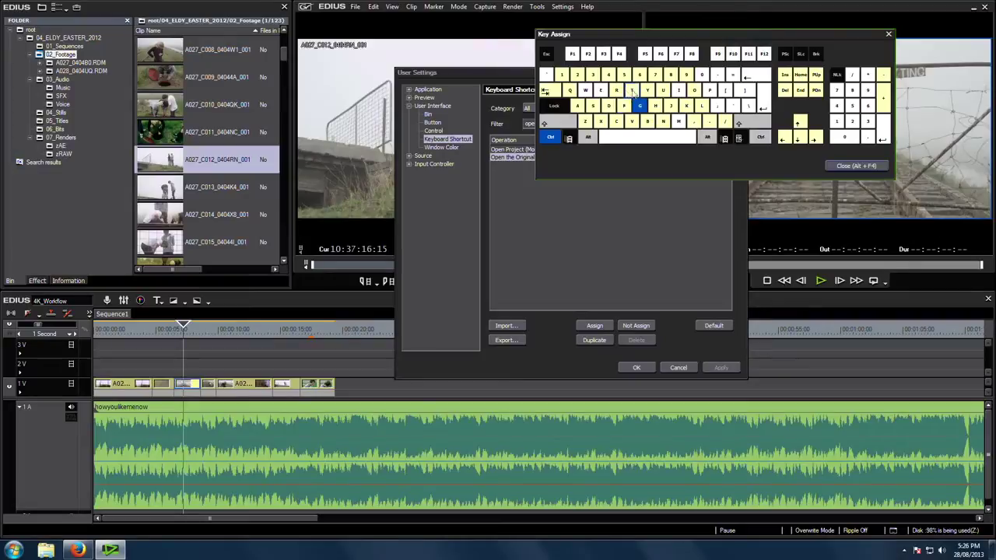
left_click(848, 166)
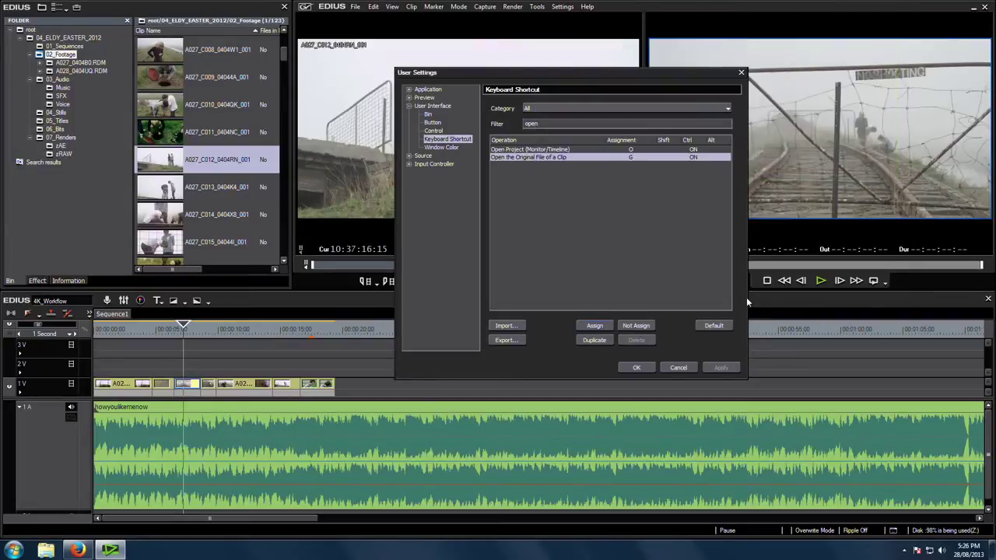
left_click(638, 368)
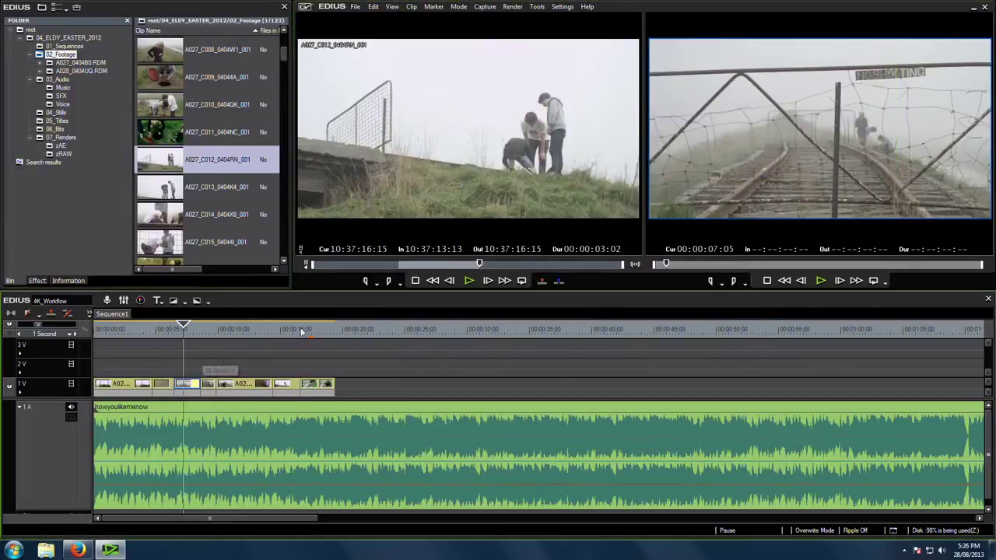
- Open the fence clip's original file in REDCINE-X PRO and bend its look curve into an S shape with deeper shadows and brighter highlights
left_click(187, 330)
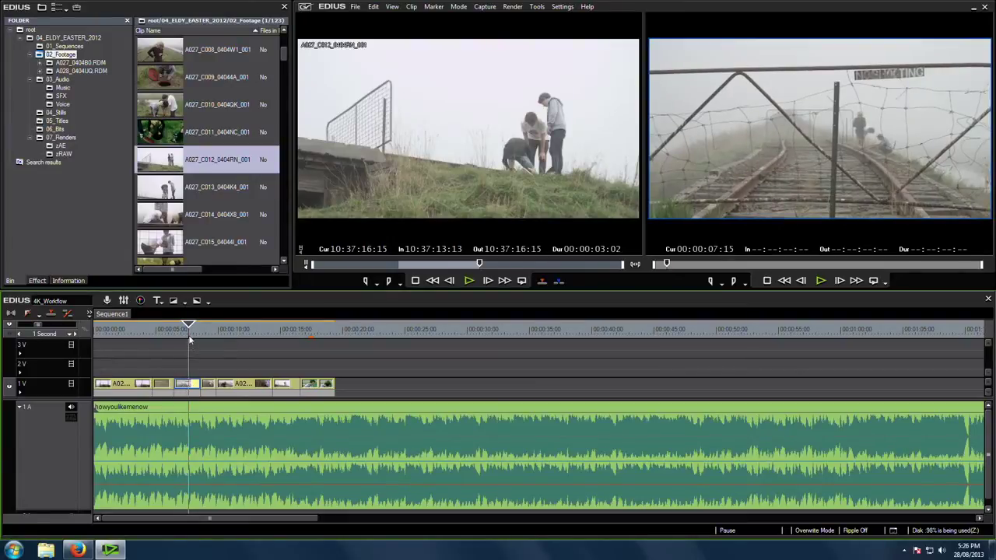
left_click_drag(187, 329, 187, 330)
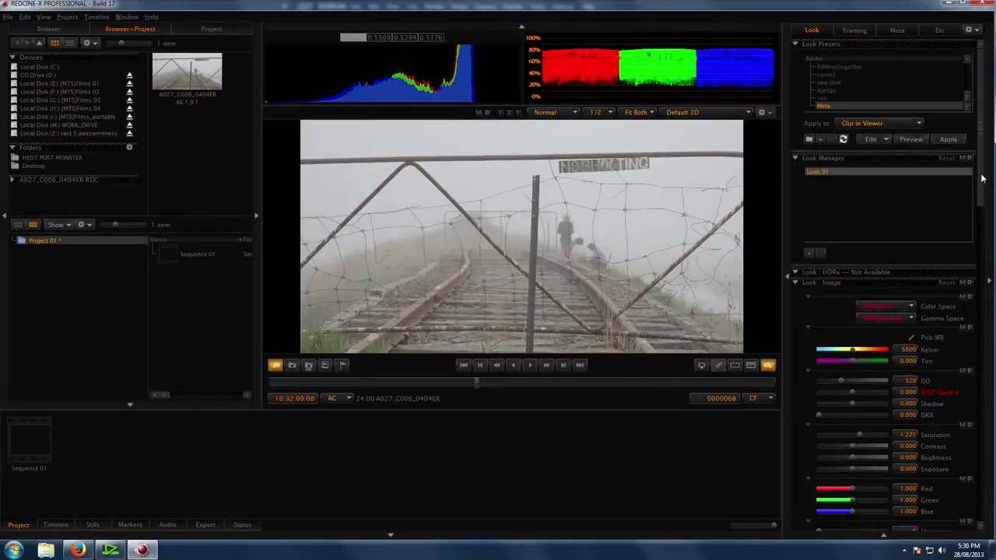
left_click_drag(982, 179, 982, 273)
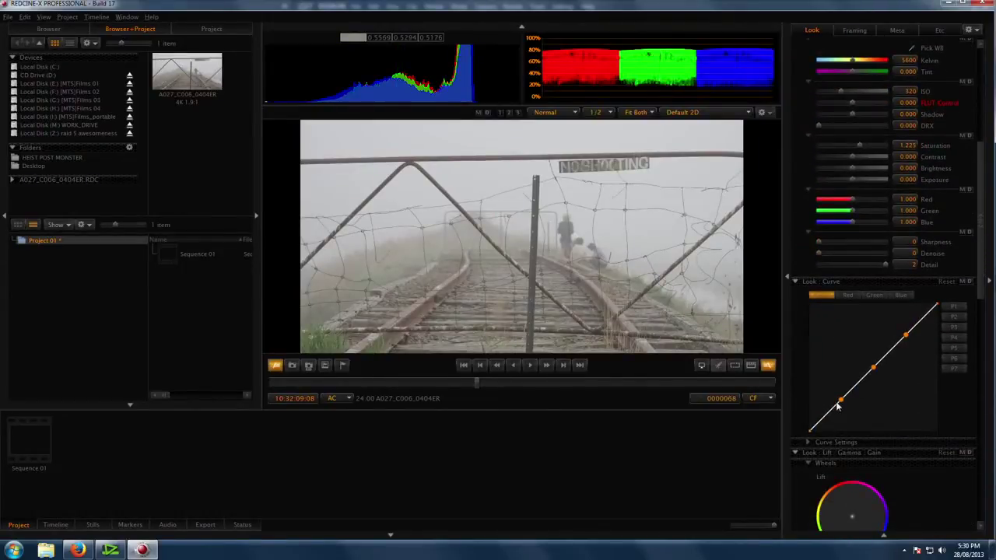
left_click_drag(841, 398, 838, 430)
left_click_drag(872, 375, 889, 393)
left_click_drag(904, 333, 908, 304)
left_click_drag(888, 394, 873, 389)
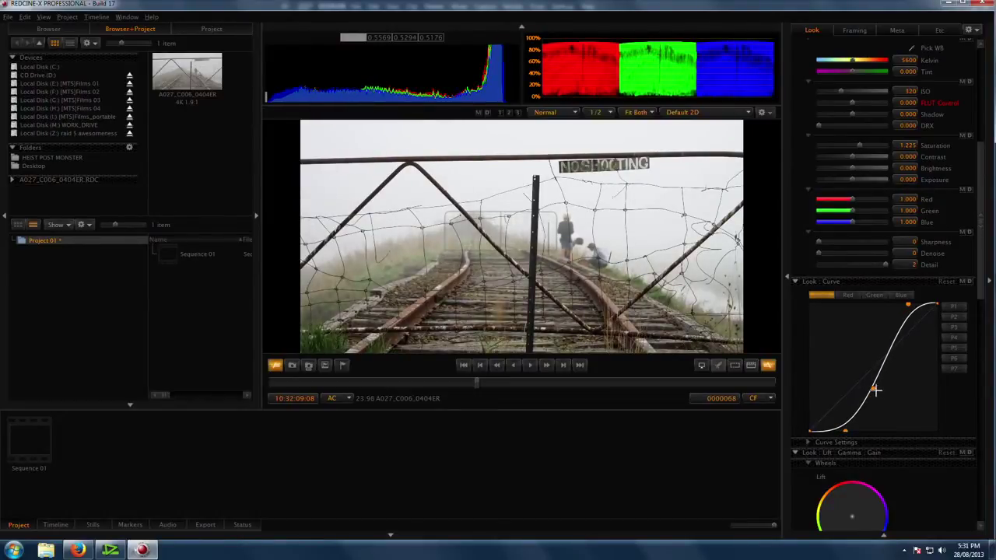
left_click_drag(875, 392, 878, 392)
left_click_drag(908, 305, 906, 306)
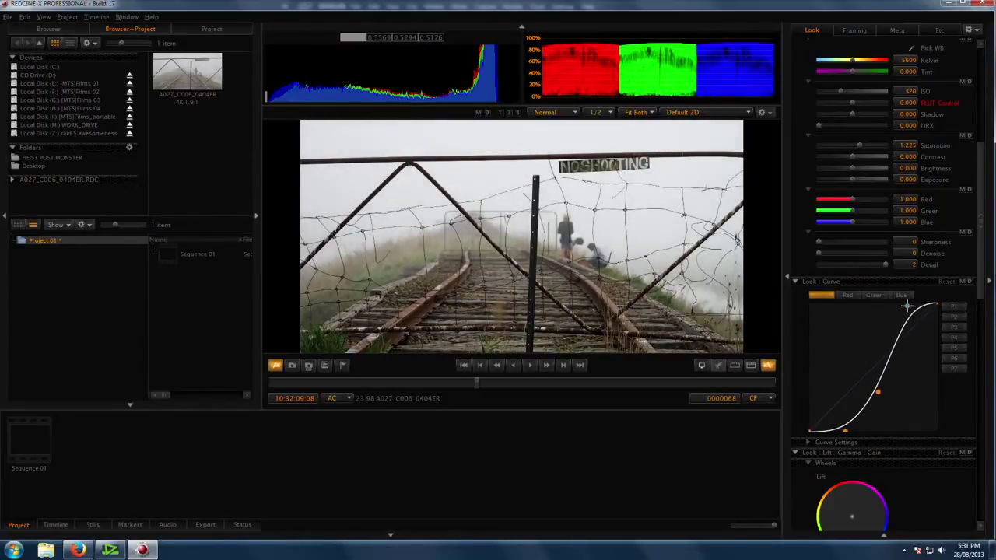
- Raise the fence clip's saturation to 1.612 and its white balance to 5747 Kelvin
scroll(972, 261, "up", 3)
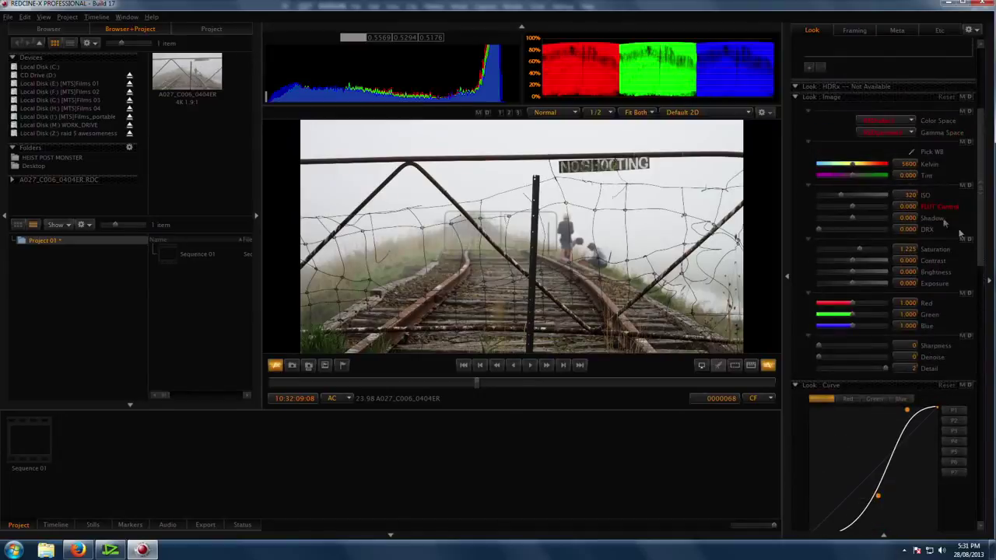
left_click_drag(871, 249, 872, 248)
left_click_drag(980, 225, 980, 199)
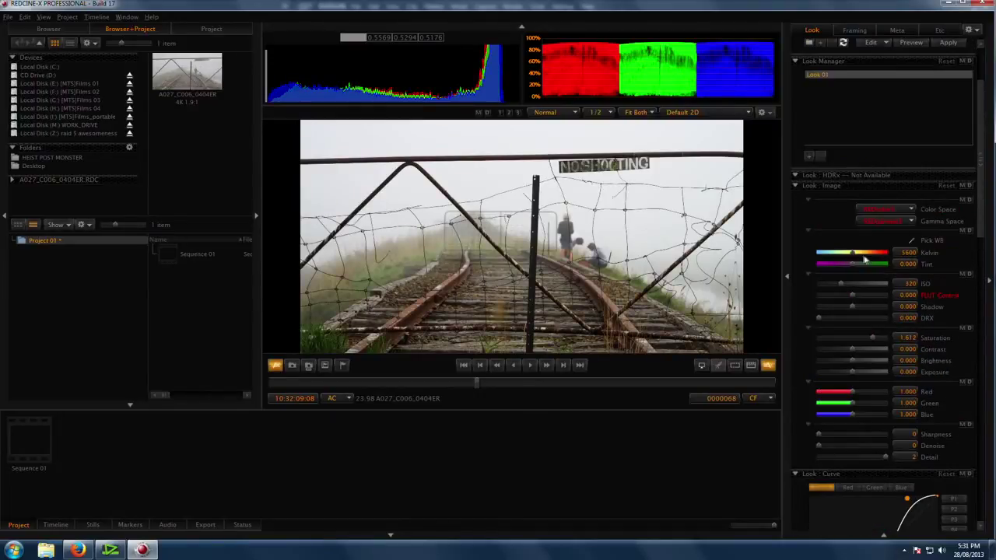
left_click_drag(854, 252, 856, 255)
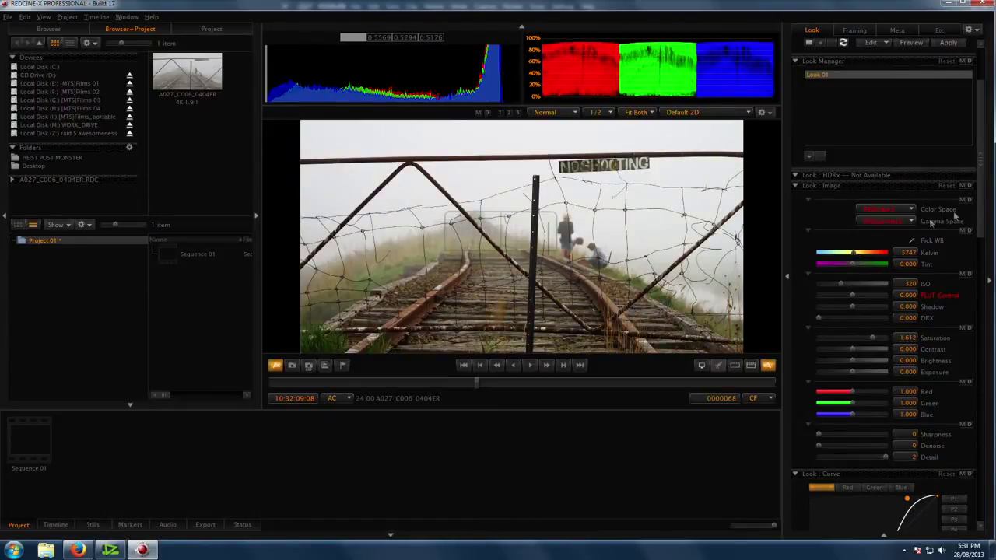
- Compare the new grade with the original look by toggling the preview of the Meta look preset
left_click_drag(981, 221, 986, 154)
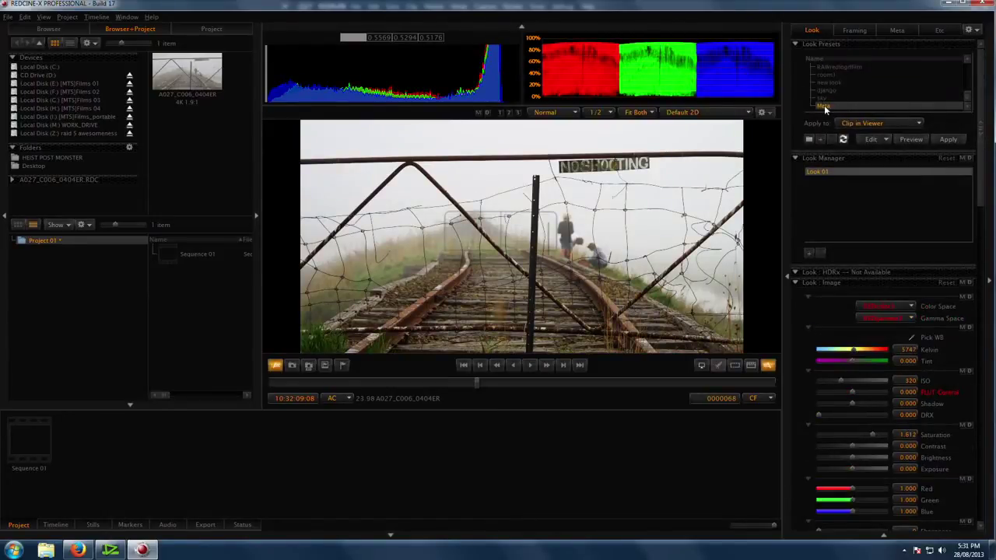
left_click(915, 139)
left_click(916, 138)
left_click(915, 140)
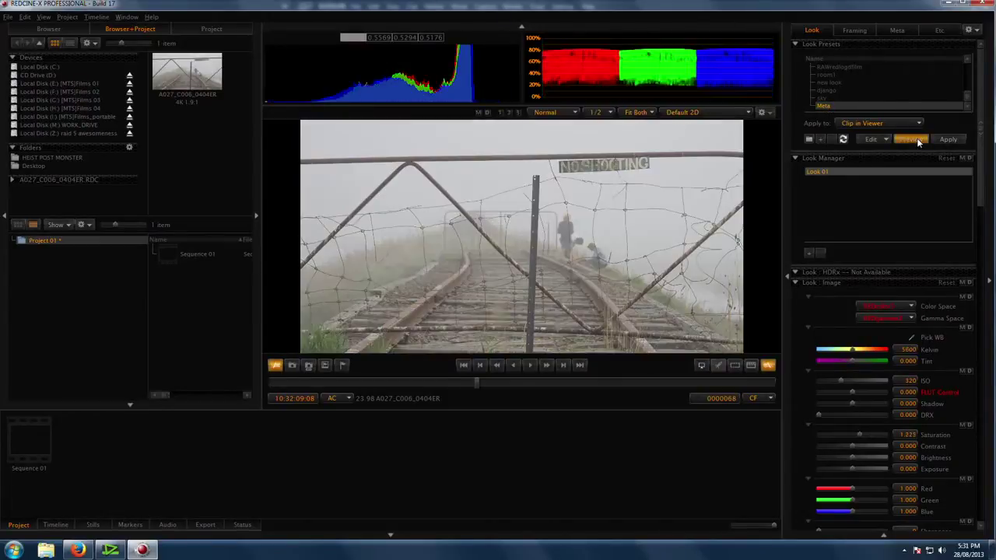
left_click(917, 139)
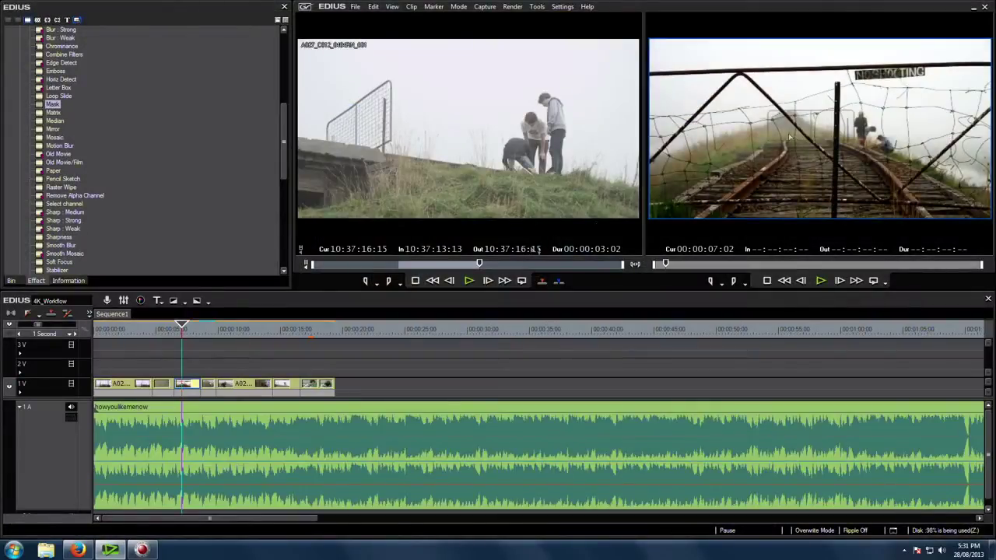
- Play the EDIUS sequence from 00:00:06:00 through the regraded fence clip into the following shot
left_click_drag(190, 333, 169, 333)
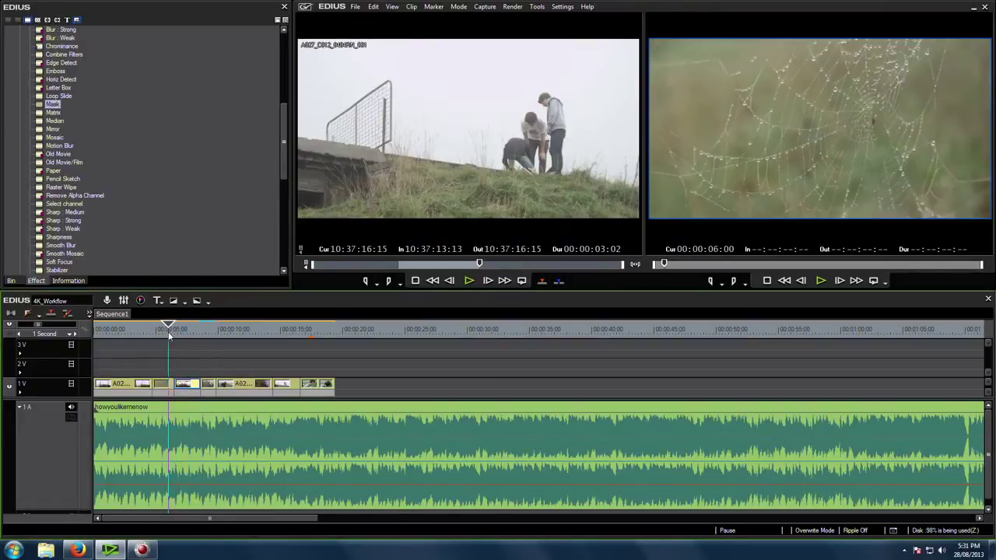
key("space")
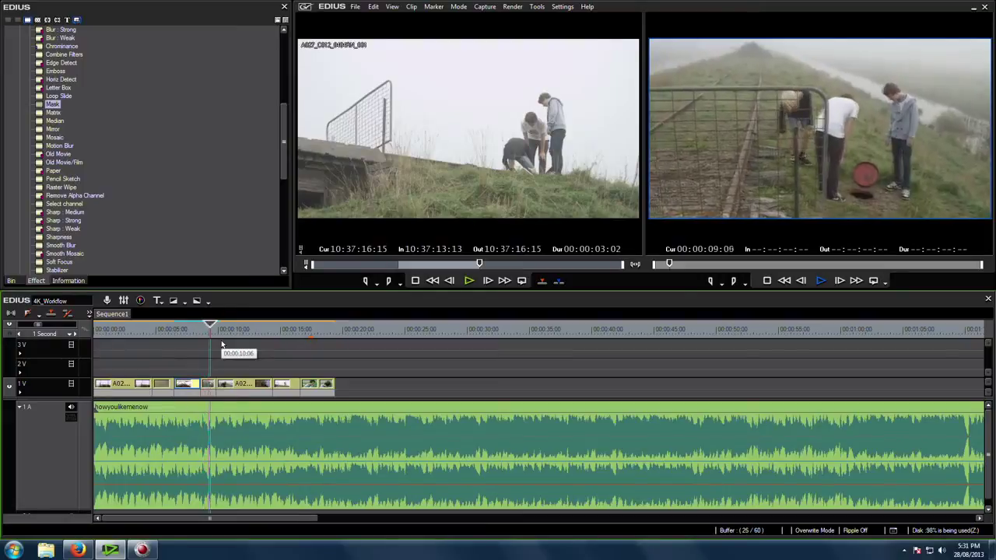
left_click(205, 333)
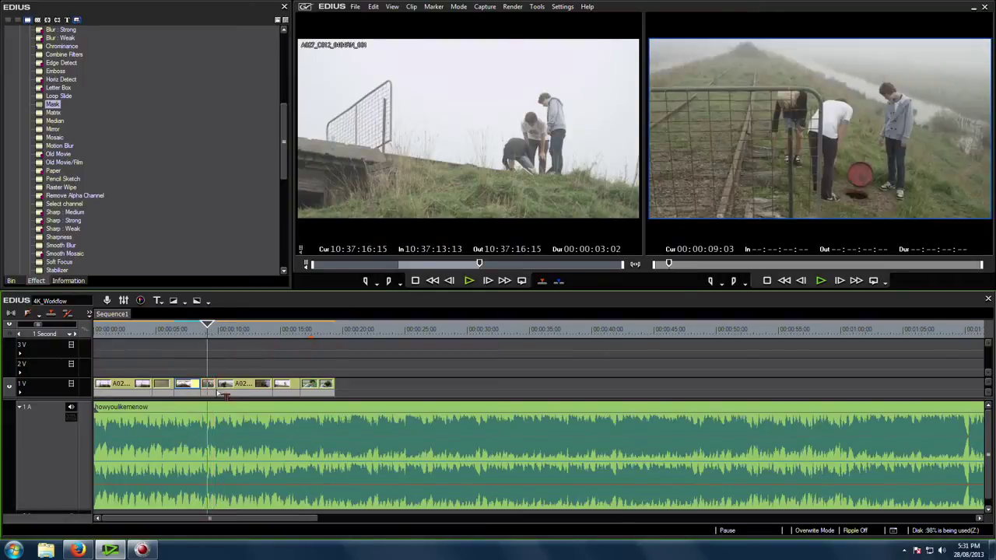
- Open the original of the gate clip A027_C007_0404P9_001 in REDCINE-X PRO and play it to 10:33:05:11
left_click(208, 384)
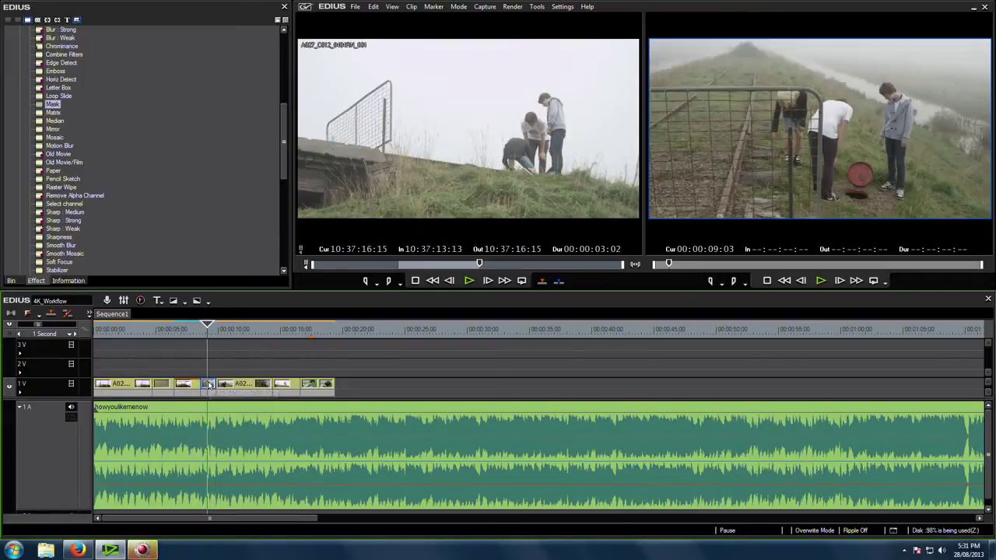
left_click(148, 551)
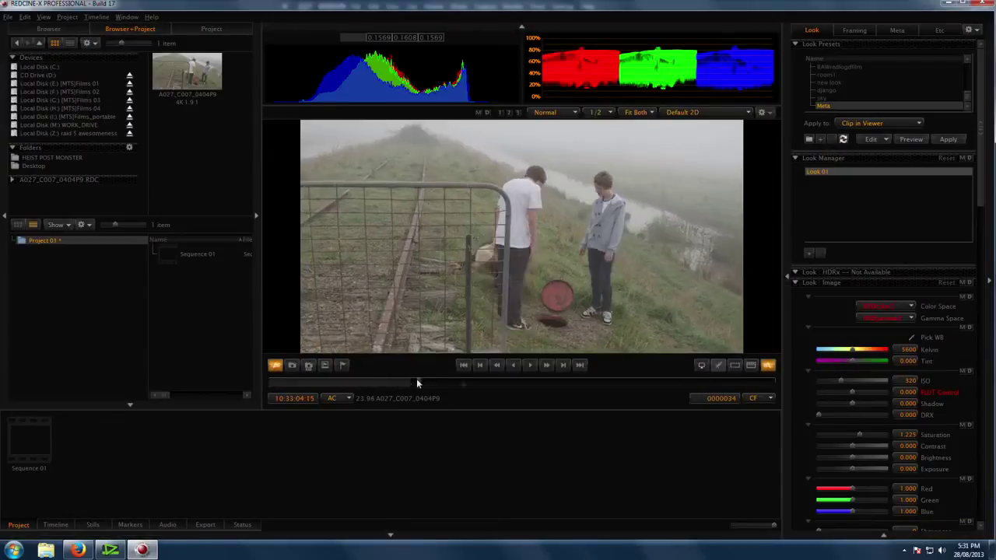
key("space")
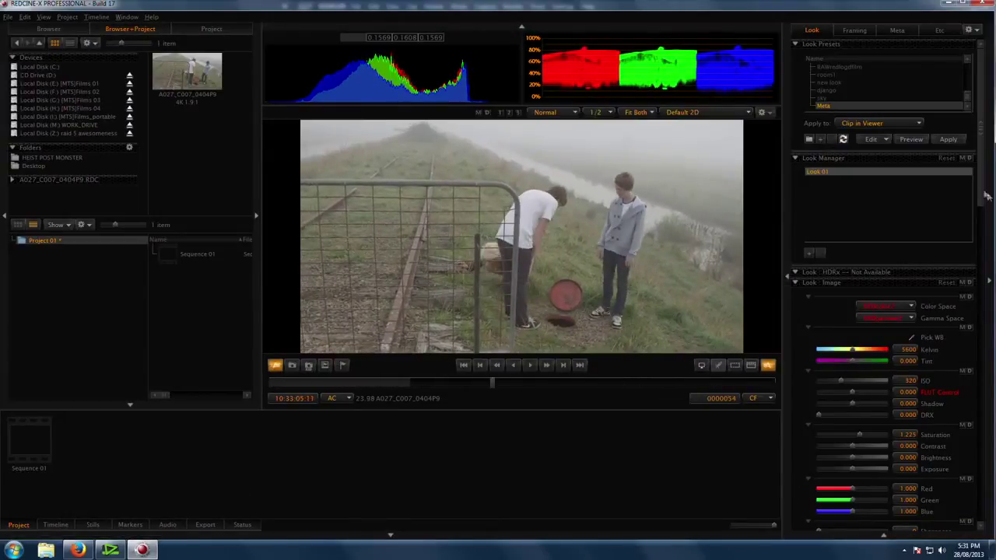
- Shape the gate clip's main look curve into an S, pulling the shadow point down and raising the highlight point
scroll(842, 446, "down", 8)
left_click_drag(840, 404, 852, 432)
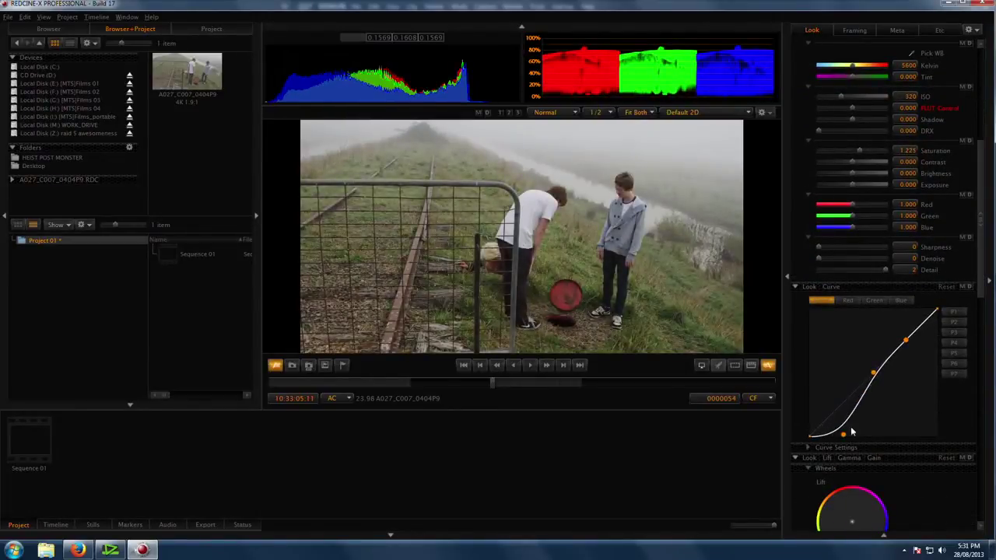
mouse_move(873, 376)
left_mouse_down()
mouse_move(882, 382)
mouse_move(872, 374)
left_mouse_up()
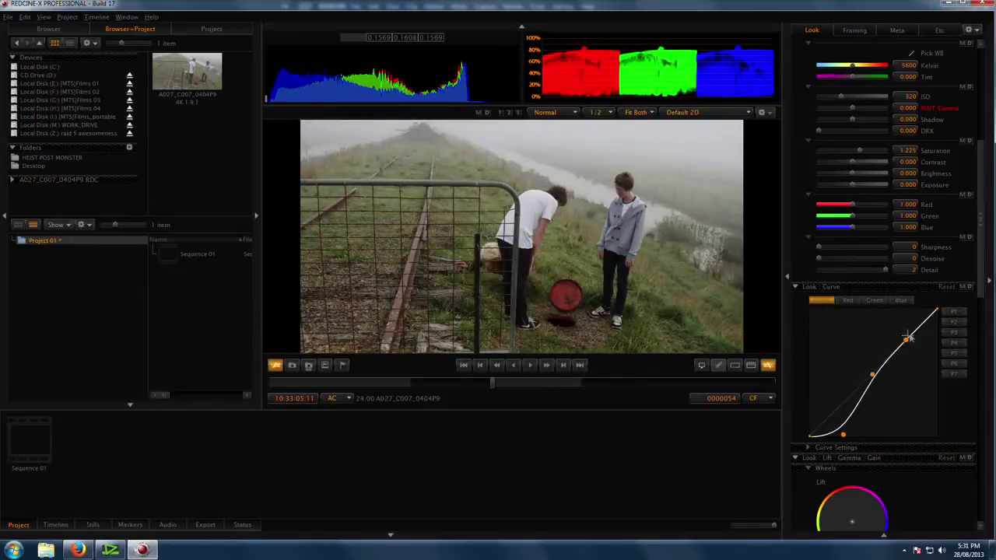
left_click_drag(907, 335, 901, 328)
left_click_drag(872, 374, 864, 375)
left_click_drag(843, 434, 845, 431)
left_click_drag(861, 377, 872, 381)
left_click_drag(847, 424, 844, 434)
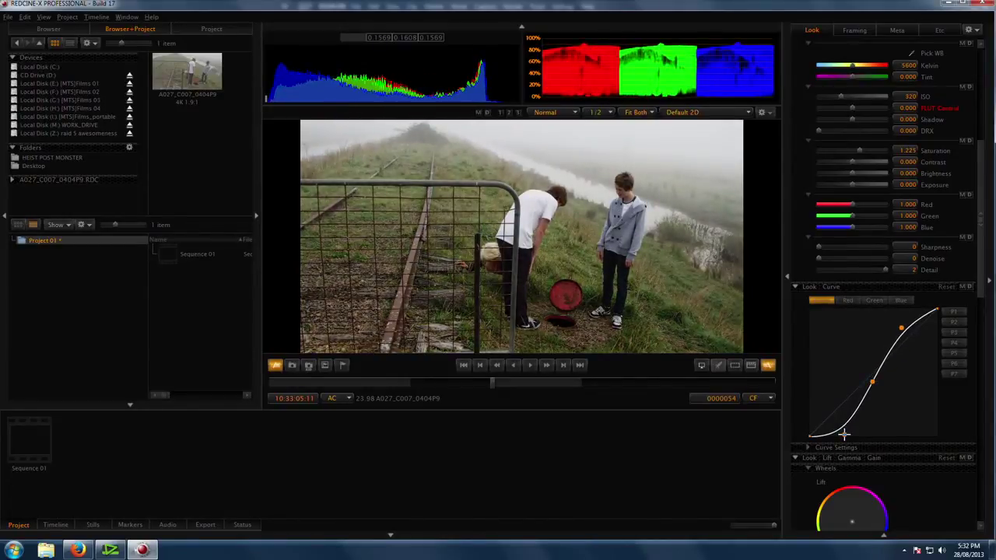
- Raise the gate clip's saturation to 1.395
scroll(935, 241, "up", 2)
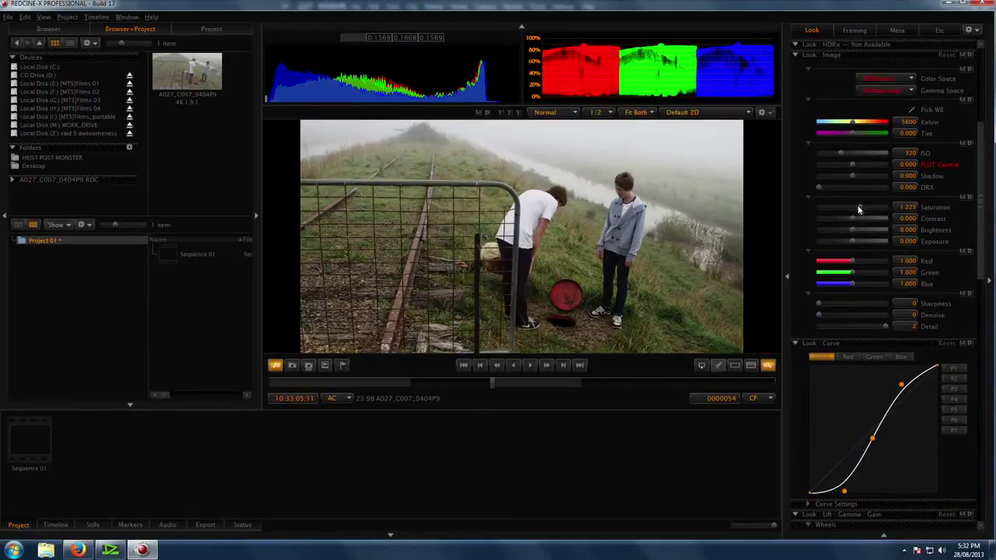
left_click_drag(981, 213, 982, 187)
scroll(956, 102, "up", 4)
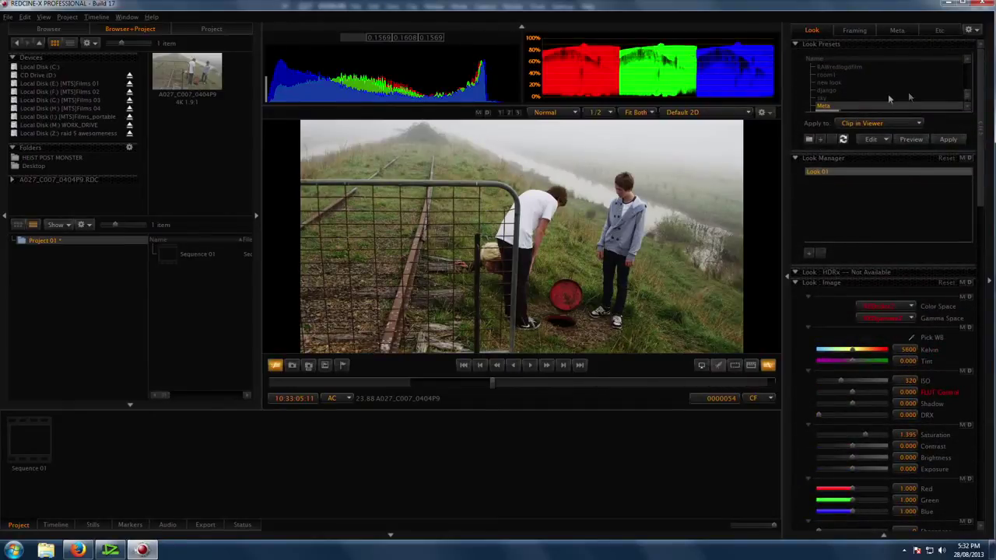
- Save the gate clip's grade as a new look preset named EDIUS GRADE REF
scroll(858, 99, "down", 1)
left_click(840, 107)
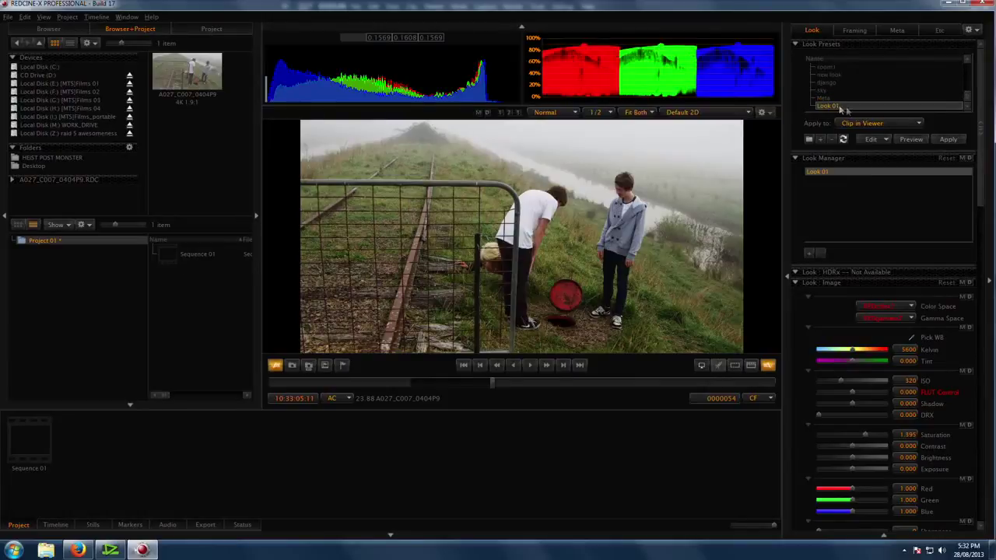
left_click(826, 105)
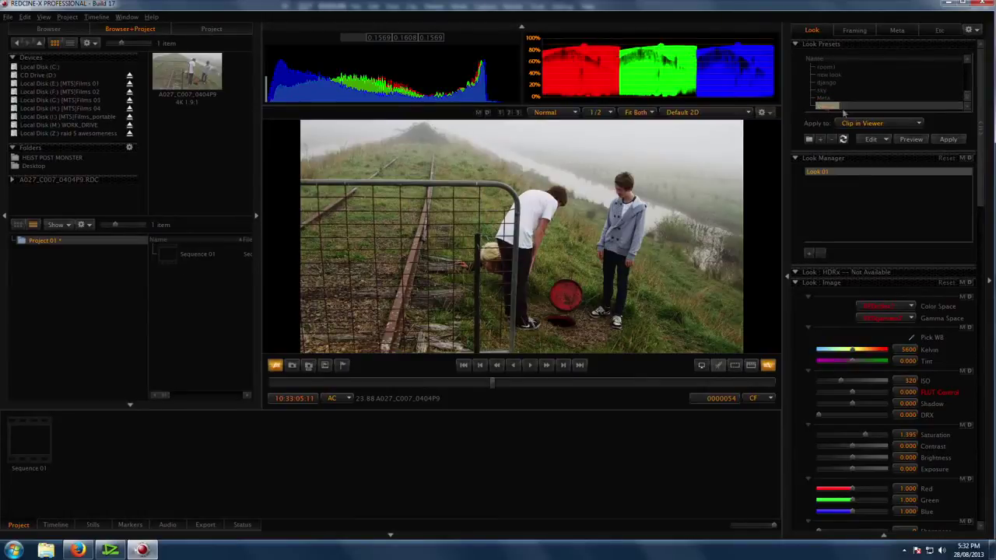
type("EDIUS GRADE REF")
key("Return")
- Scrub the graded gate clip to 10:33:06:05, then switch to EDIUS and play the sequence from 00:00:09:02 into the following shot
left_click_drag(506, 386, 631, 382)
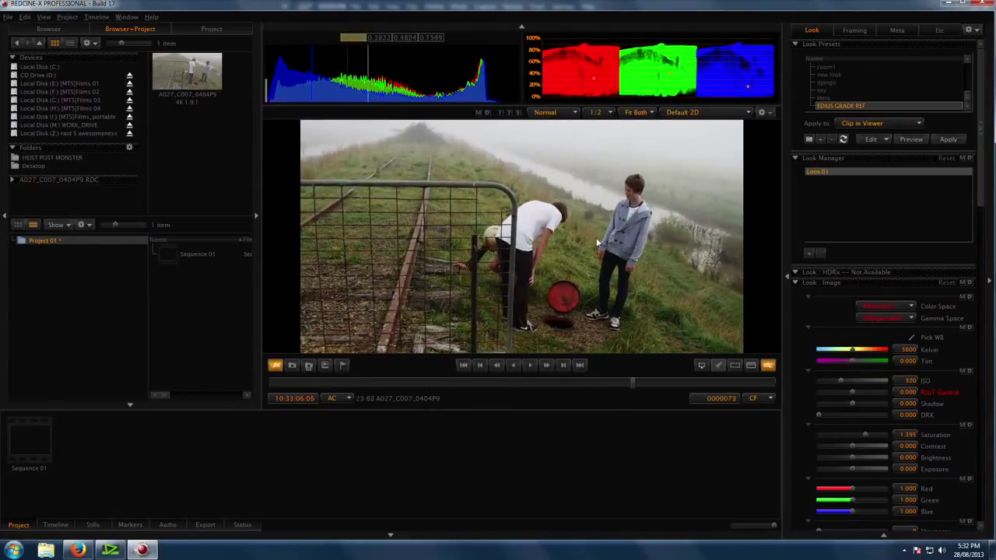
key("alt+Tab")
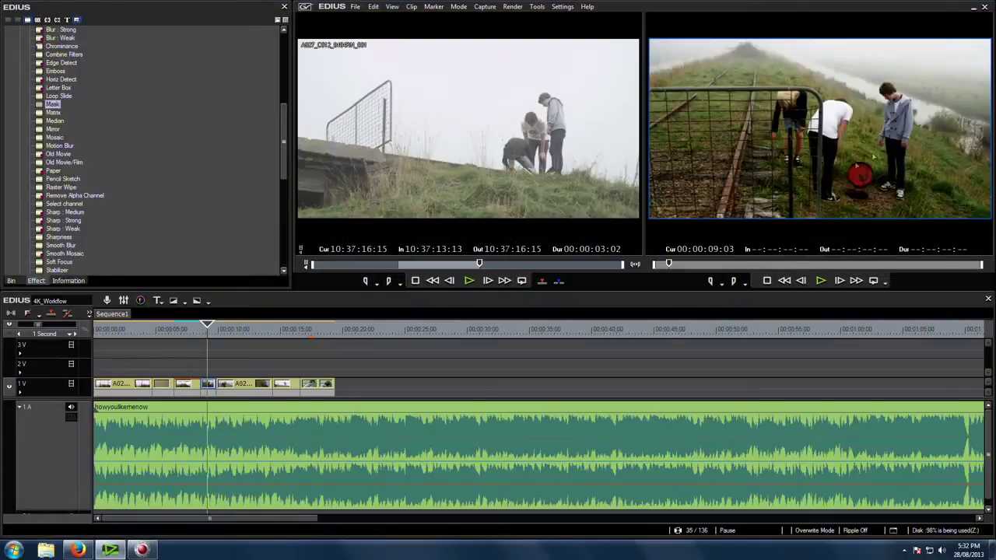
mouse_move(207, 335)
left_mouse_down()
mouse_move(191, 330)
mouse_move(207, 336)
left_mouse_up()
key("space")
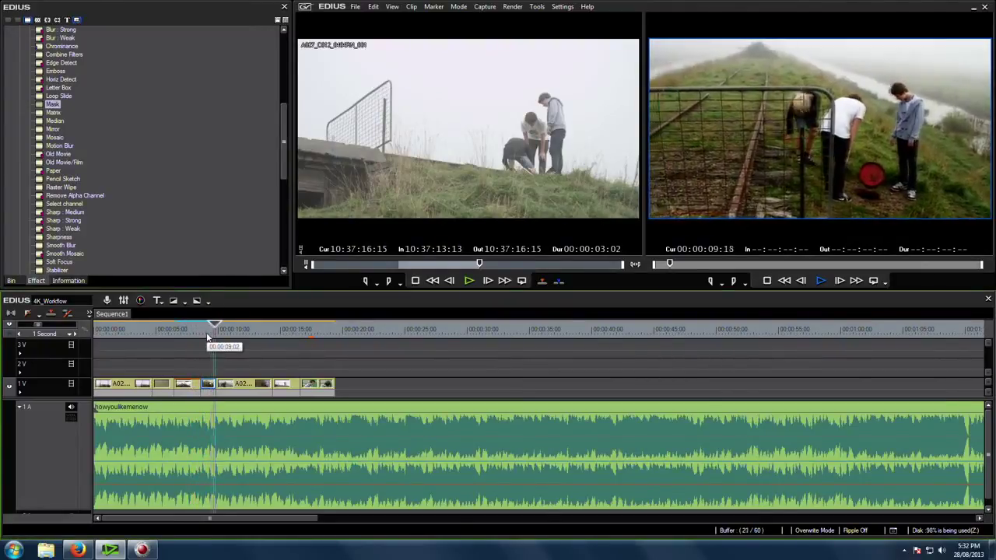
key("space")
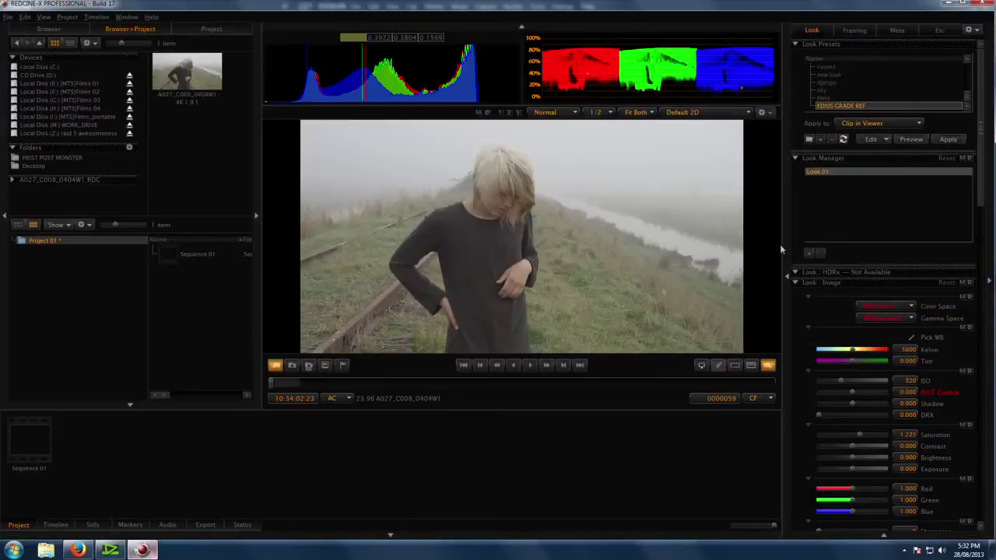
- Apply the EDIUS GRADE REF preset to clip A027_C008_0404W1 in REDCINE-X PRO and check it in EDIUS, scrubbing to 00:00:13:01
left_click_drag(860, 109, 575, 223)
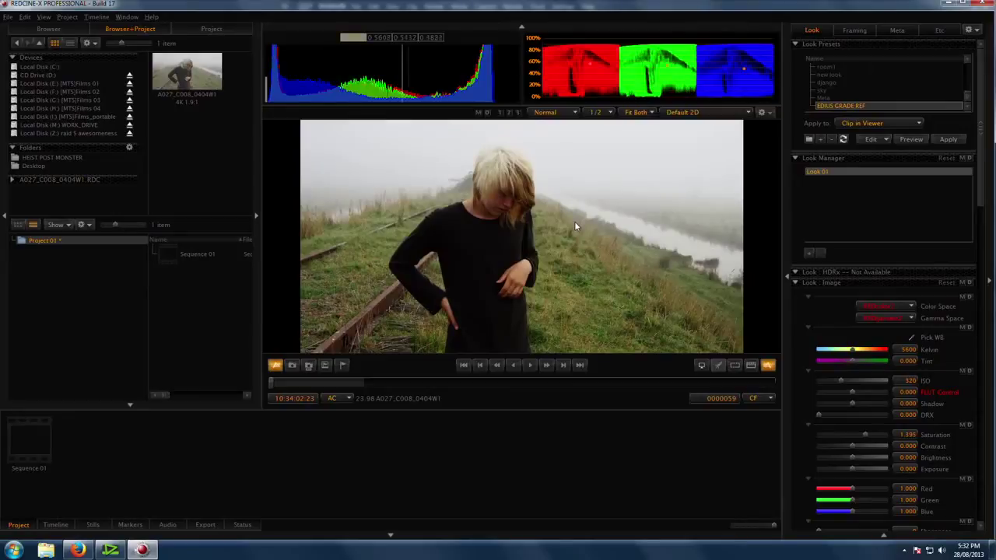
key("alt+Tab")
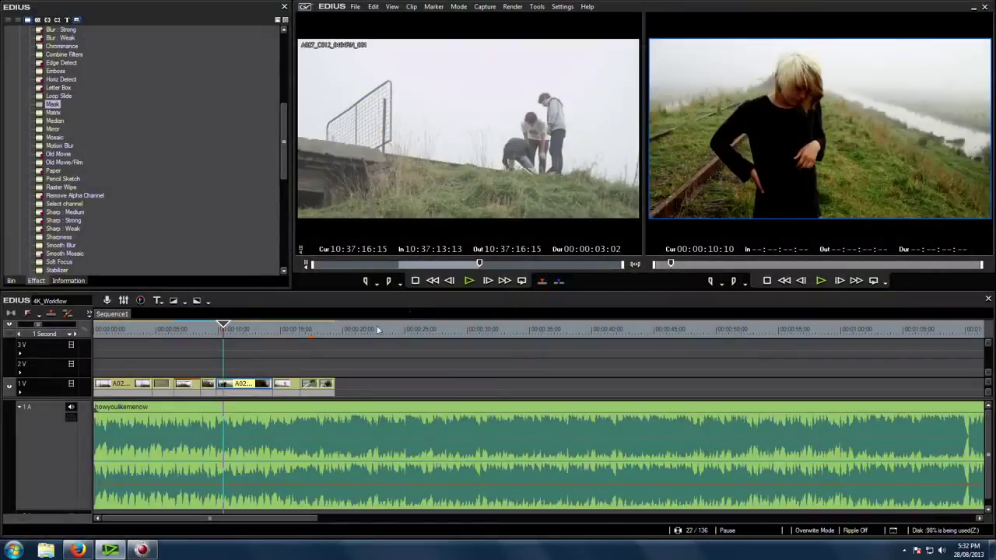
left_click_drag(232, 336, 258, 345)
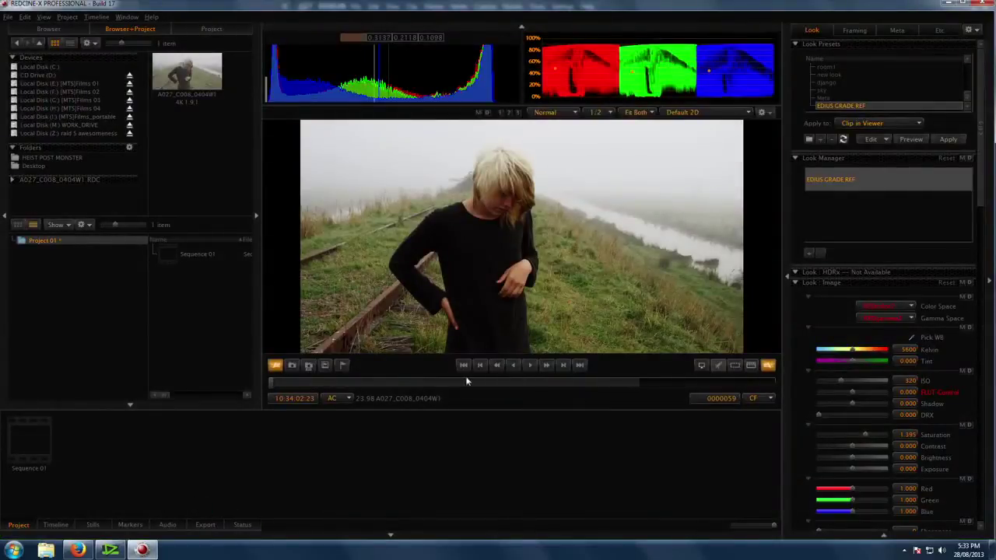
- In REDCINE-X PRO, go to 10:34:05:17 in clip A027_C008_0404W1 and brighten the manhole shot by lifting its curve's shadows and midtones
left_click_drag(467, 381, 566, 382)
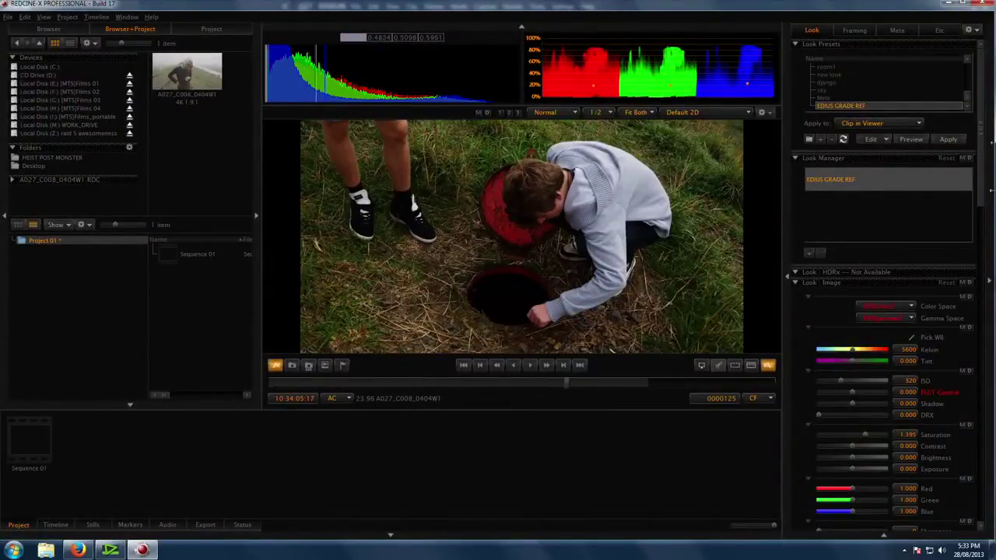
scroll(864, 366, "down", 10)
left_click_drag(844, 359, 840, 352)
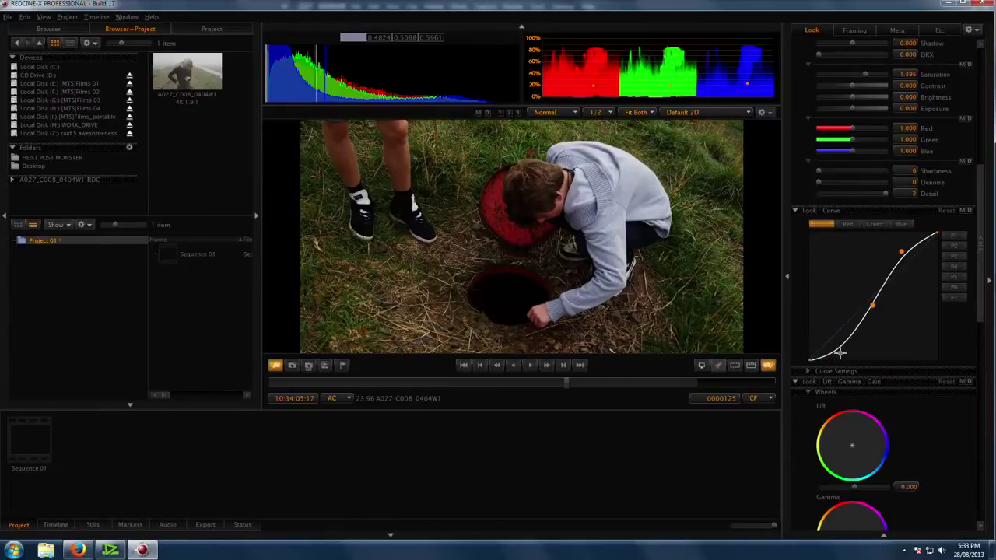
left_click_drag(870, 302, 862, 303)
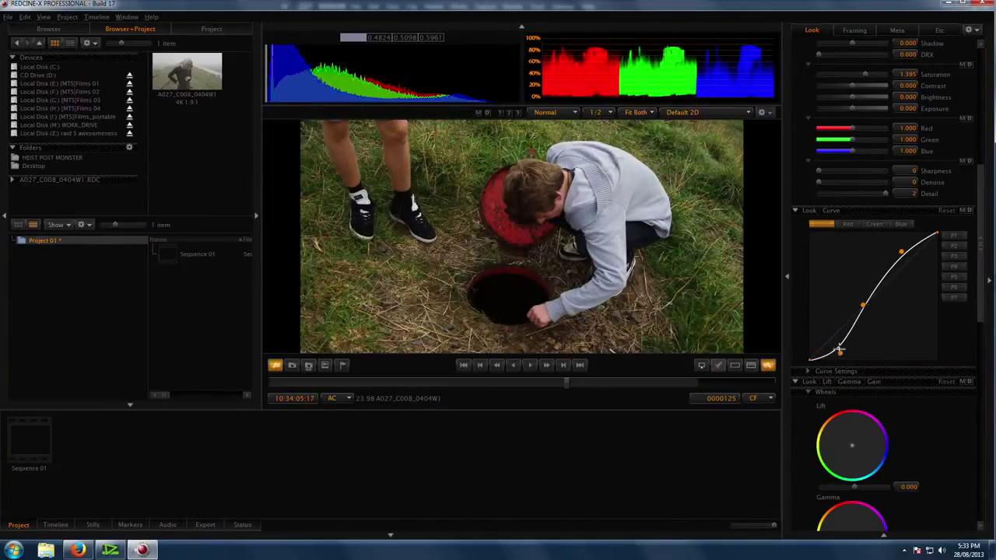
left_click_drag(836, 348, 837, 347)
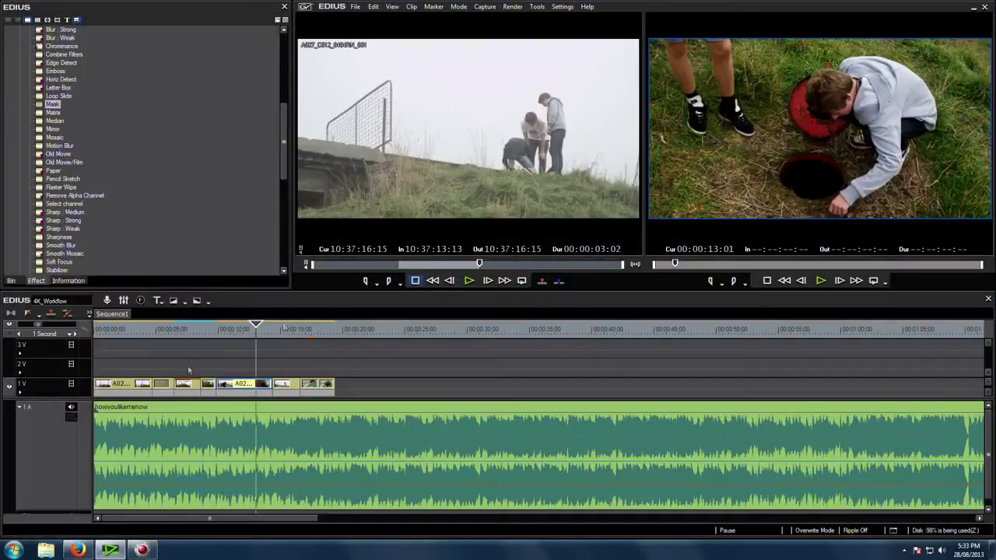
- Play back the sequence around the 12-second mark to review the cut into the manhole shot
left_click_drag(244, 340, 182, 340)
key("space")
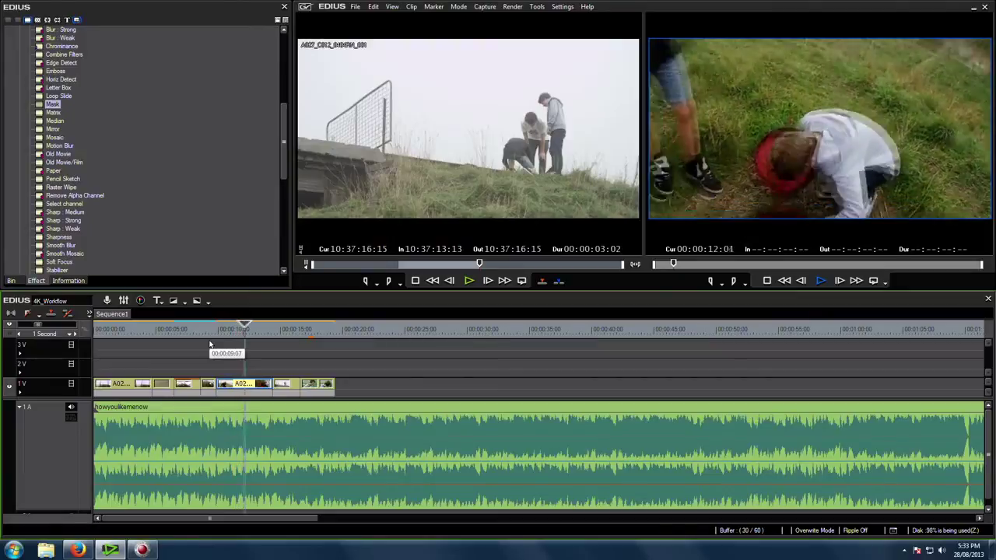
key("space")
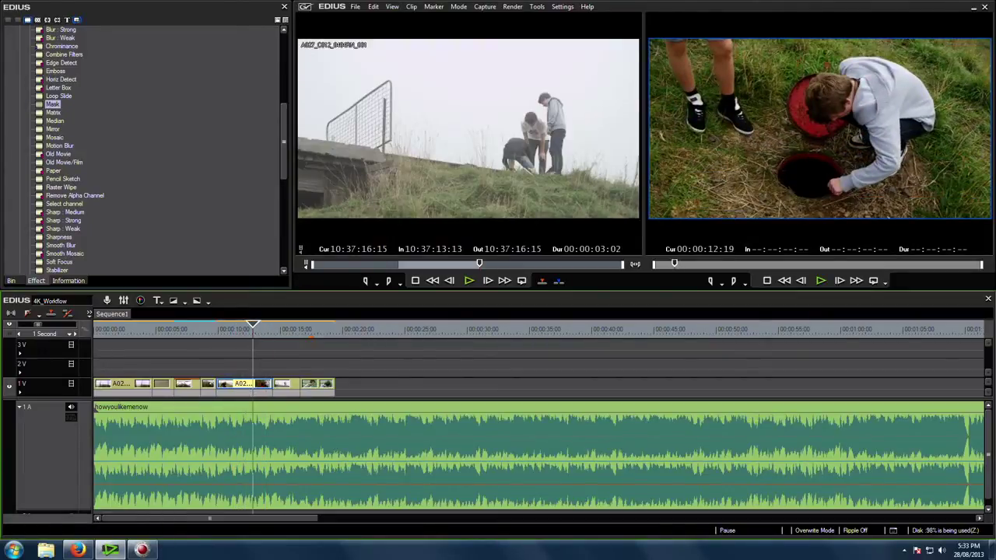
- Compare the manhole shot's grade in REDCINE-X with the same shot on the EDIUS timeline
left_click(141, 550)
mouse_move(528, 382)
left_mouse_down()
mouse_move(623, 384)
mouse_move(493, 378)
mouse_move(543, 379)
left_mouse_up()
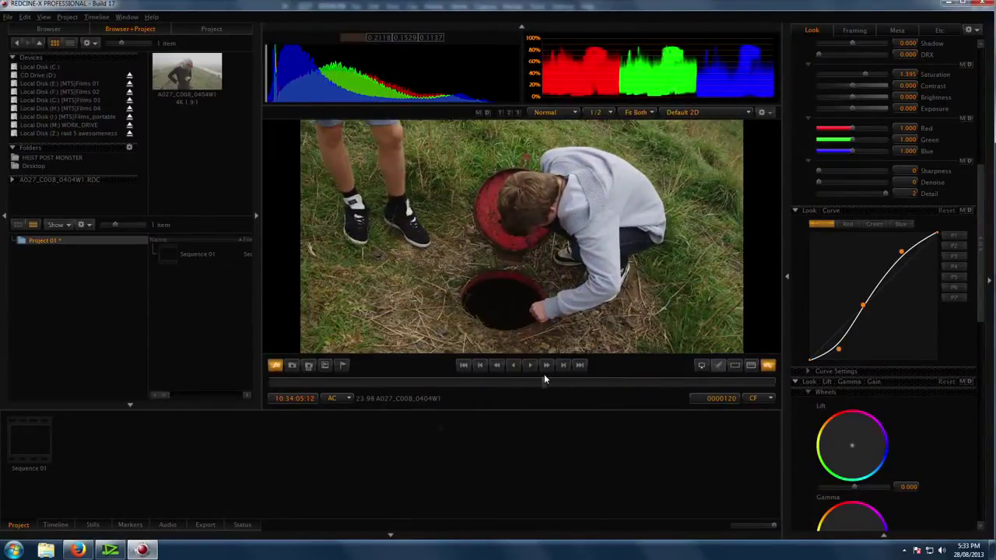
left_click(110, 550)
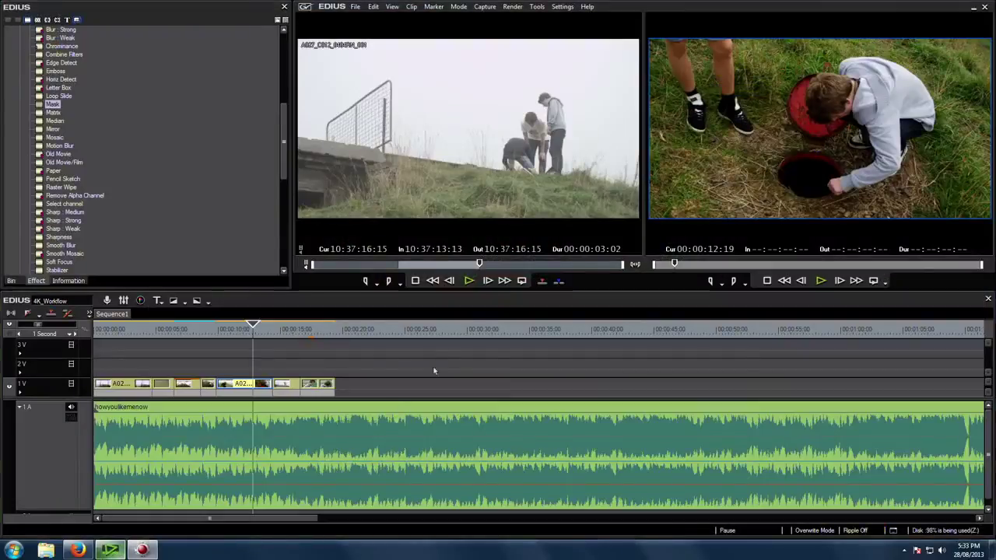
left_click(239, 329)
left_click_drag(238, 330, 244, 371)
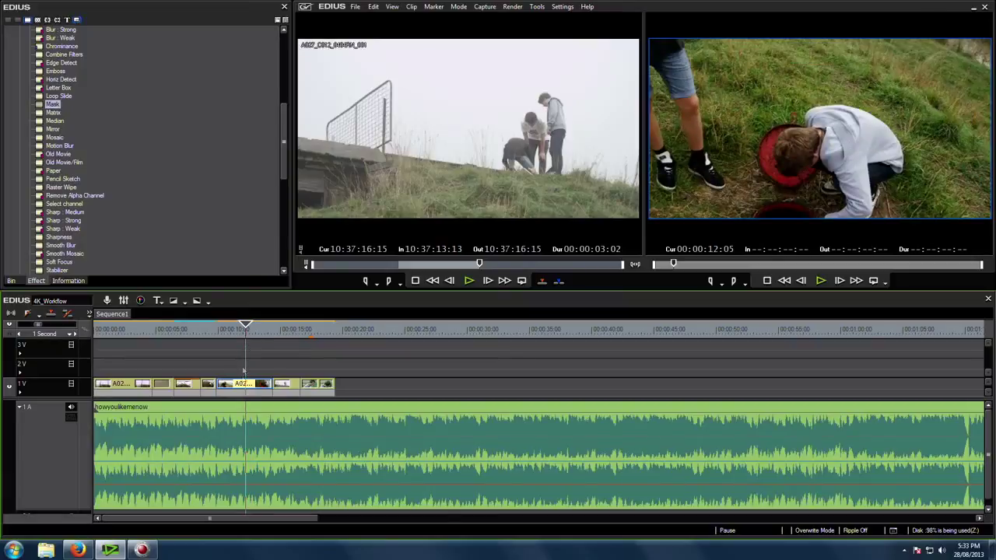
left_click_drag(256, 336, 283, 340)
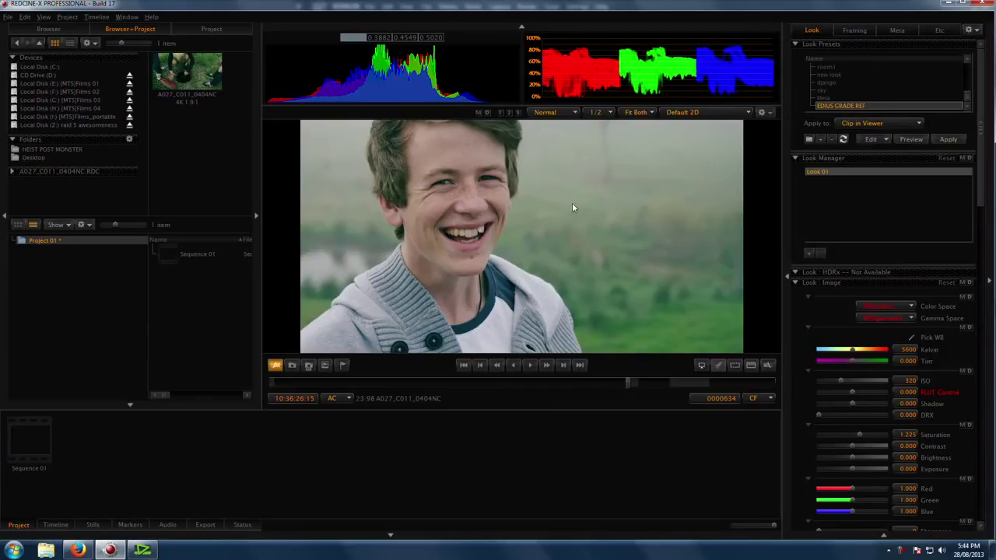
- Shape the luma curve of clip A027_C011_0404NC into a soft S using its shadow and midtone points, and check the shot in EDIUS
left_click_drag(984, 150, 982, 271)
left_click(823, 216)
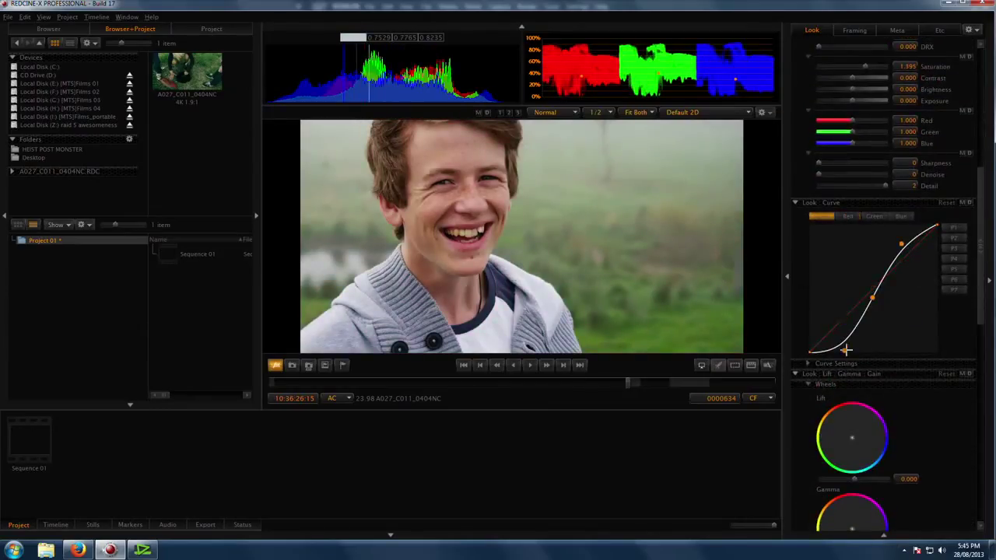
left_click(839, 344)
left_click_drag(867, 301, 863, 302)
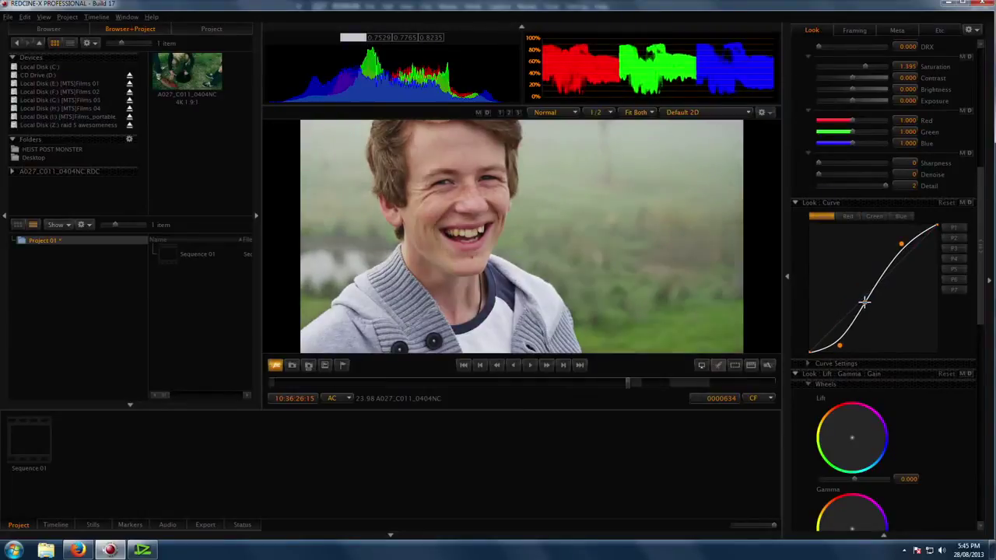
left_click_drag(831, 345, 833, 347)
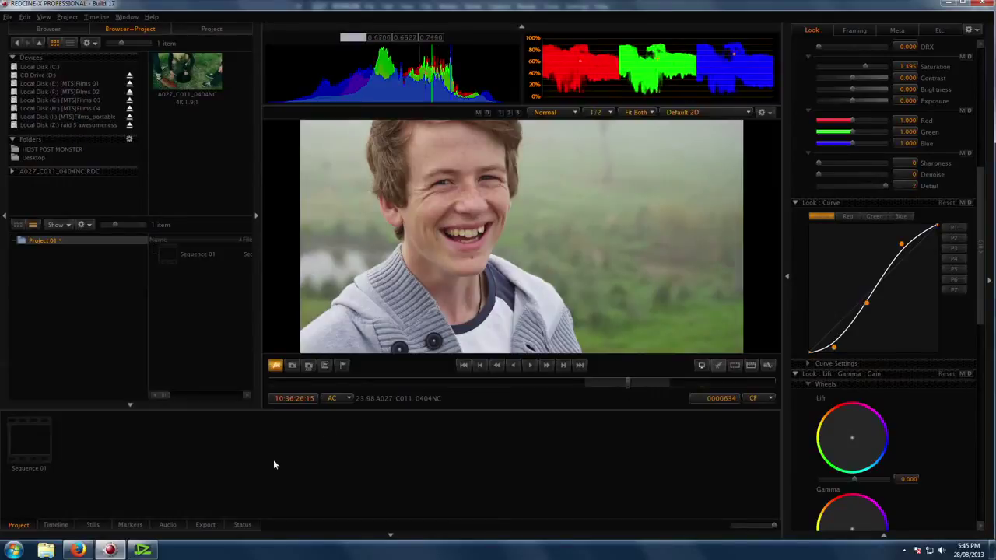
left_click(142, 551)
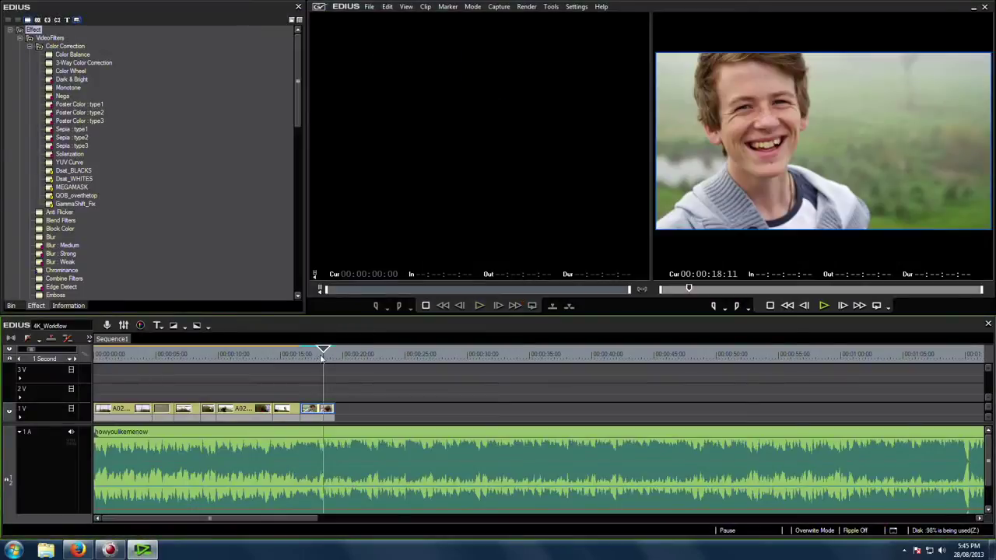
left_click_drag(323, 358, 323, 359)
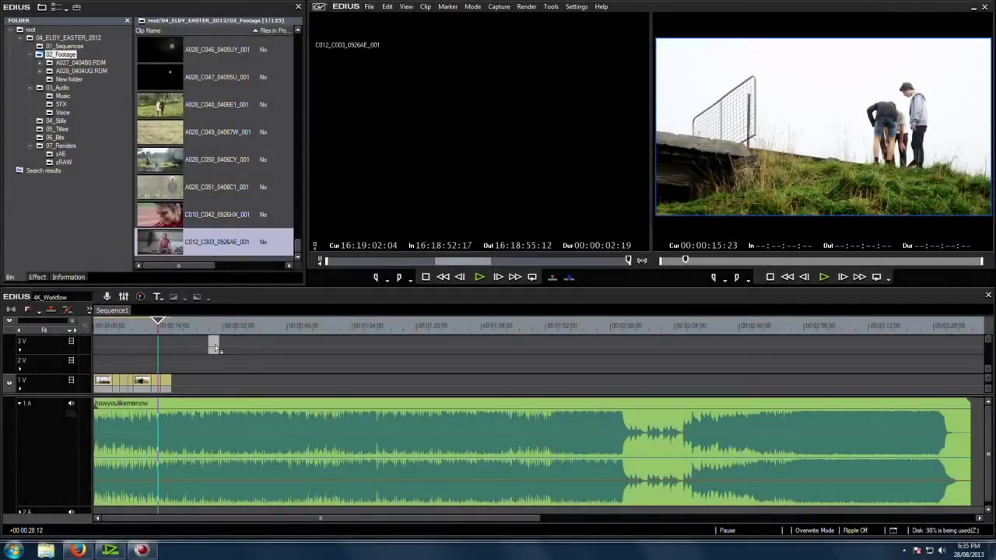
- Add clip C012_C003_0926AE_001 to video track 1 at about 00:00:36, extend its start earlier, and park the playhead at 00:00:33:10
left_click_drag(215, 347, 245, 382)
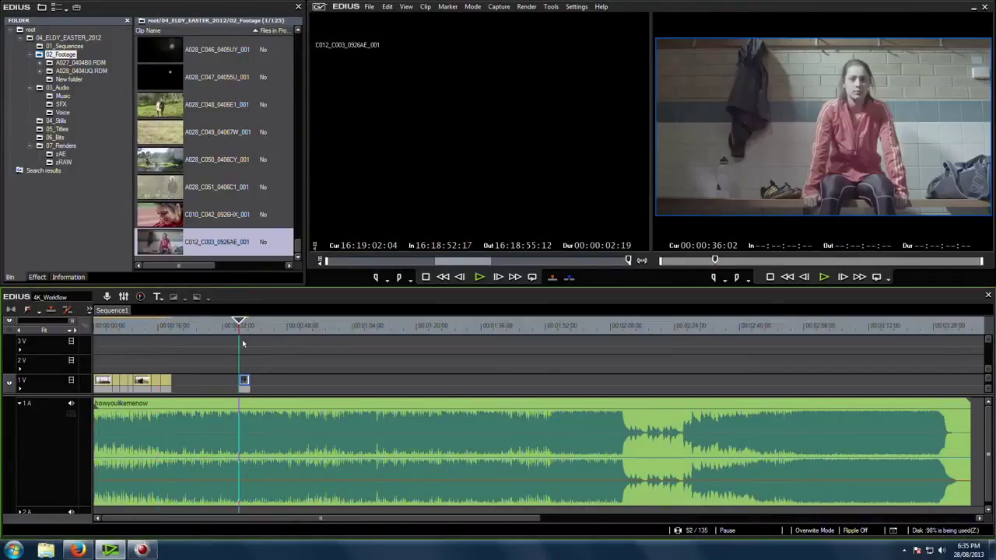
left_click_drag(240, 383, 218, 383)
left_click(228, 326)
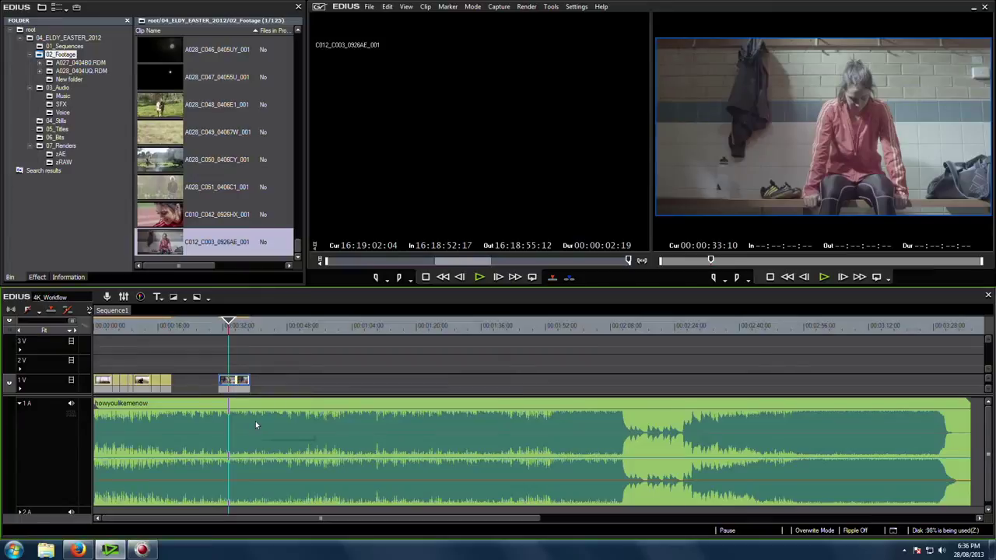
- Switch to REDCINE-X and give C012_C003_0926AE a strong S-shaped luma curve with lowered shadows and midtones and raised highlights
key("alt+Tab")
left_click_drag(981, 181, 977, 278)
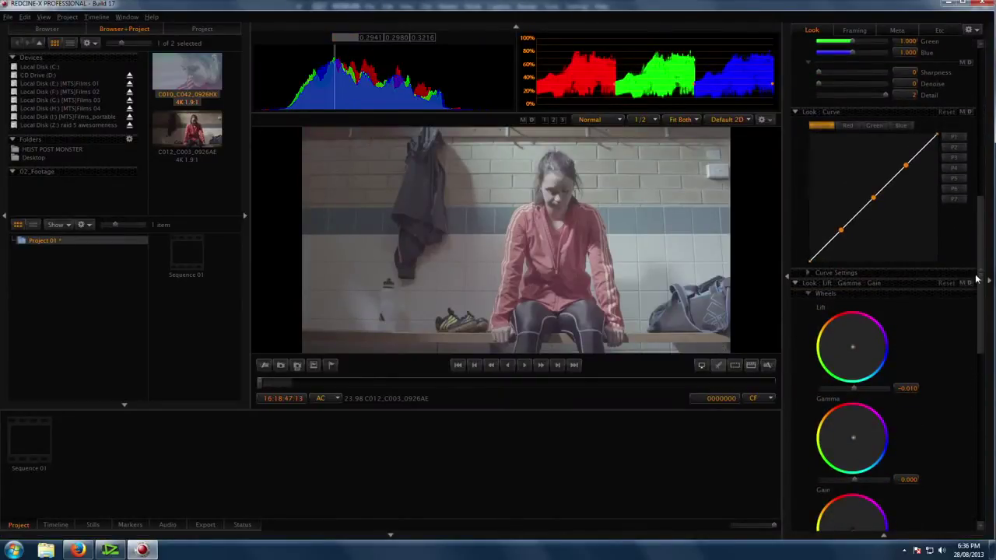
scroll(886, 234, "up", 10)
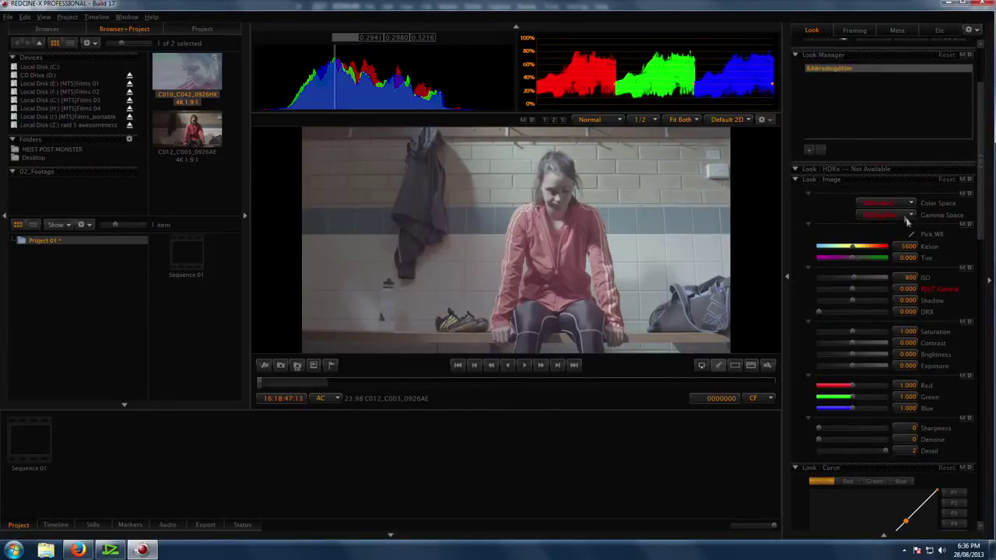
scroll(980, 218, "down", 3)
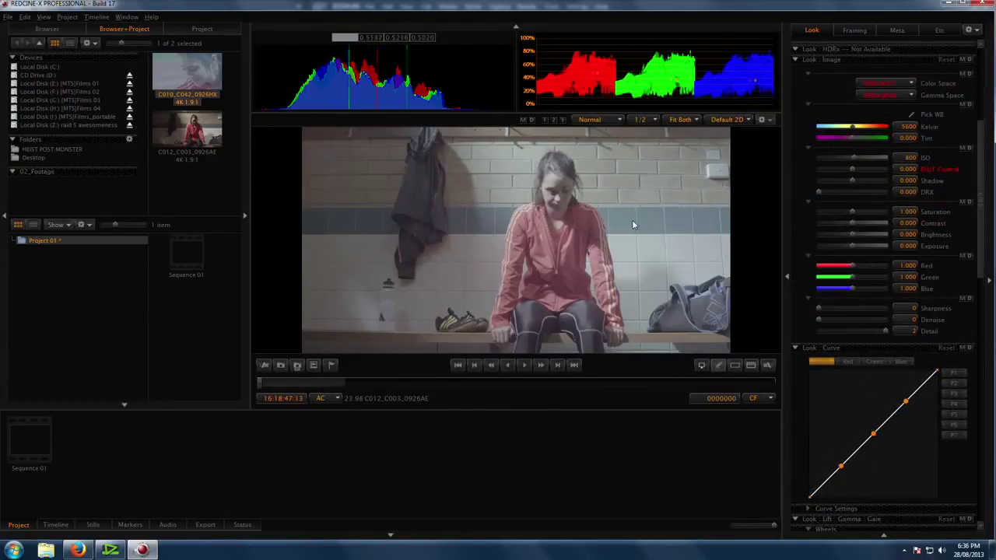
scroll(925, 311, "down", 3)
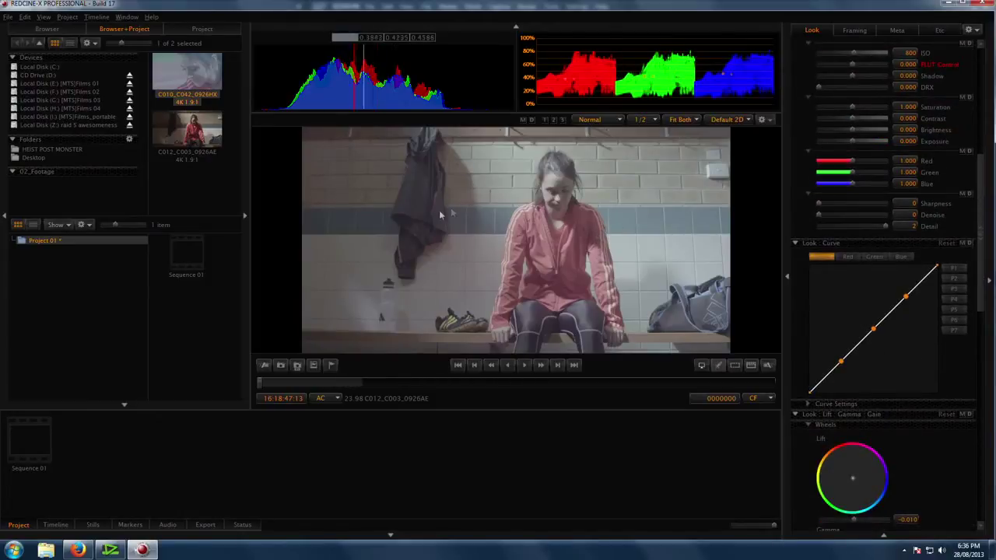
left_click_drag(844, 362, 840, 378)
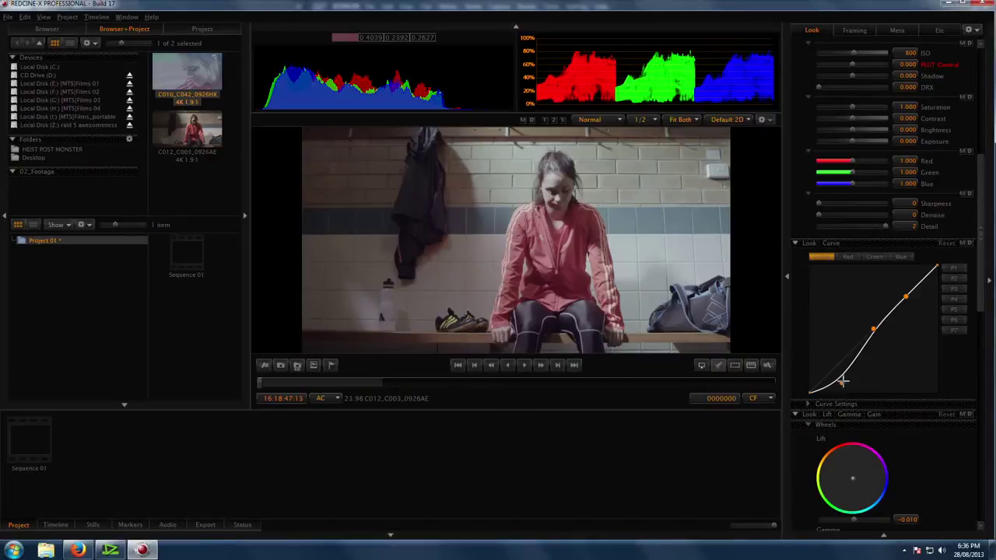
left_click_drag(874, 331, 872, 340)
left_click_drag(907, 296, 909, 274)
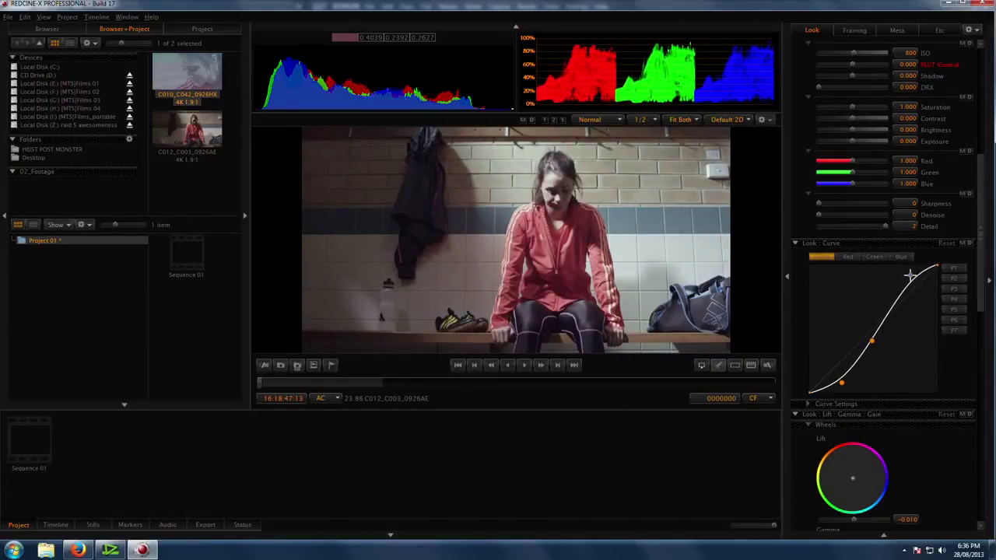
left_click_drag(844, 391, 845, 385)
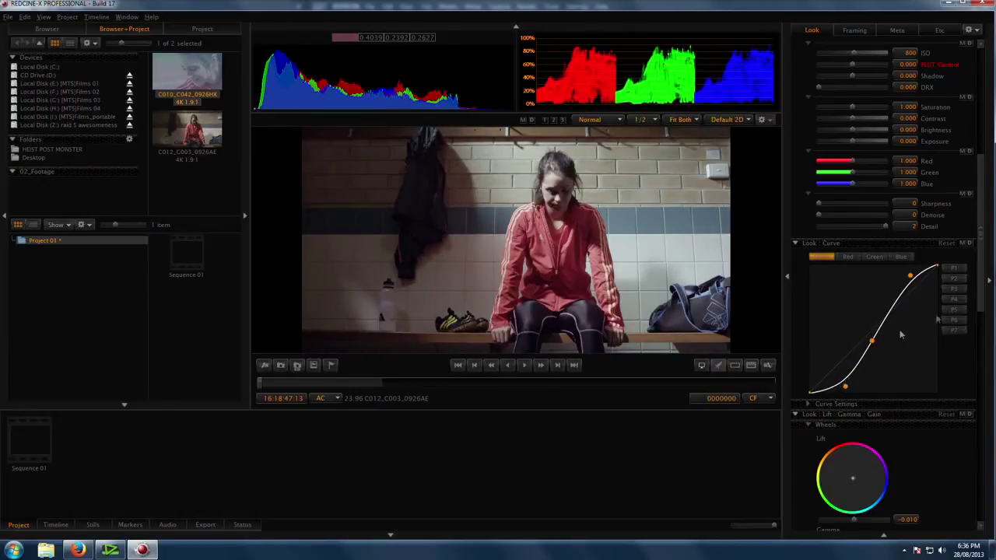
left_click_drag(448, 385, 459, 388)
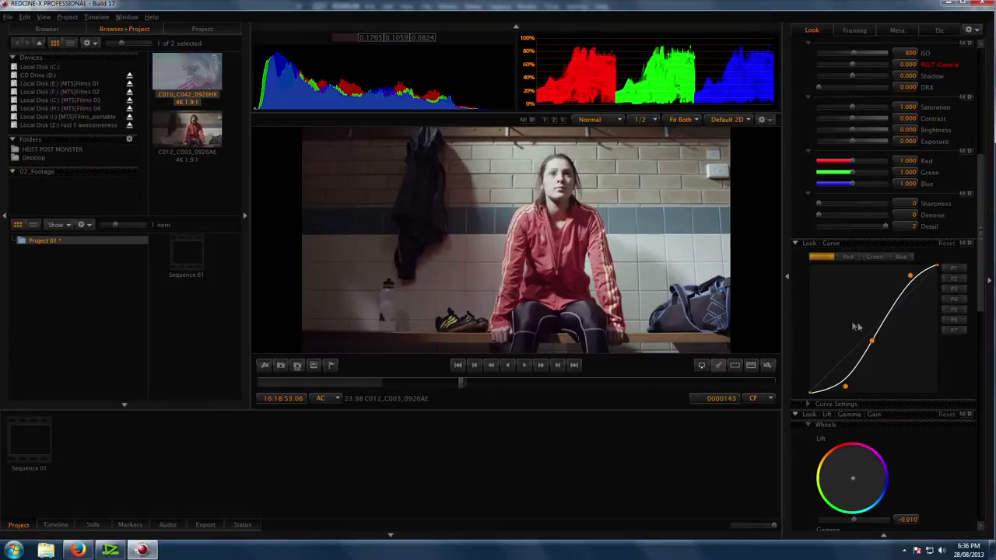
left_click_drag(872, 343, 885, 339)
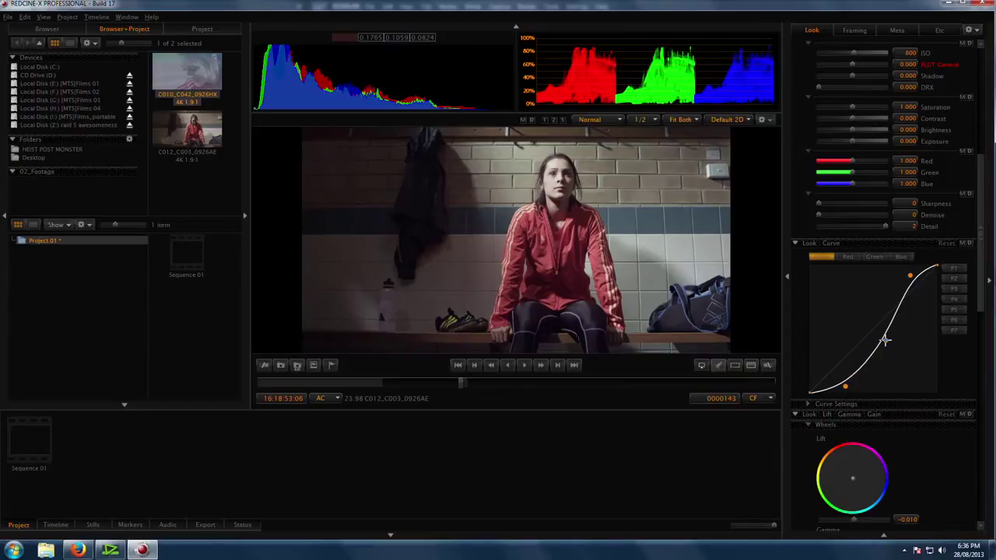
- Lower the shadow point of the red curve and set the clip's Sharpness to 2
left_click(848, 257)
left_click_drag(837, 365, 828, 387)
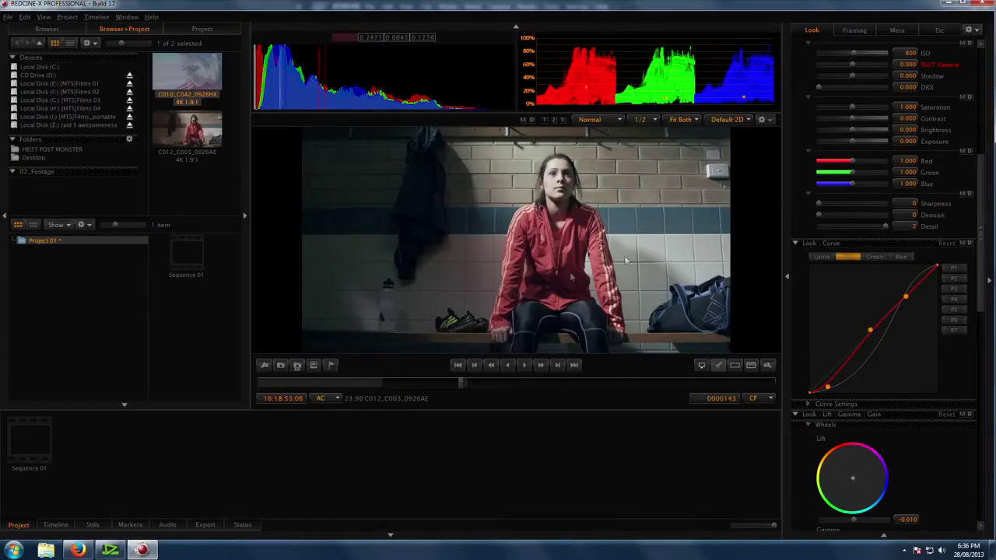
left_click_drag(854, 208, 882, 208)
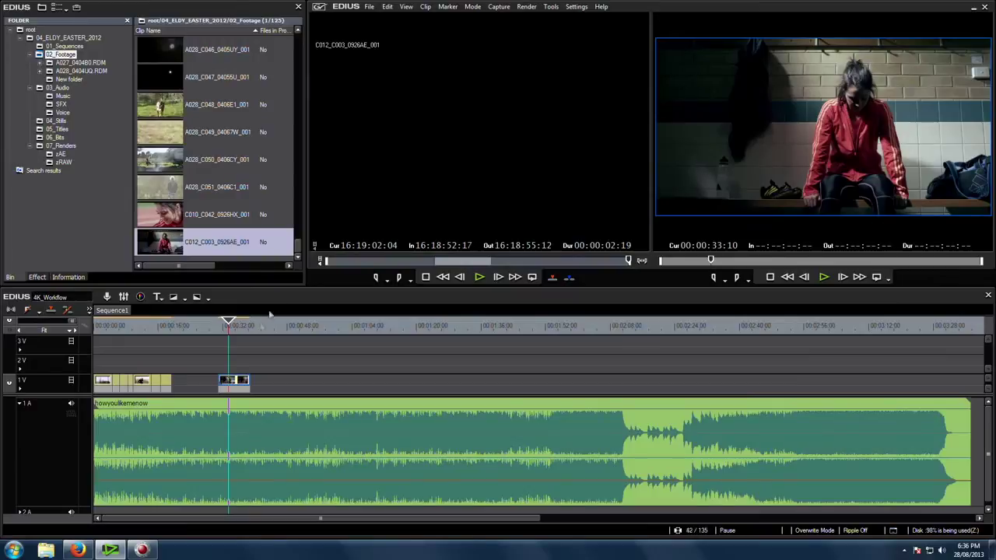
- Back in EDIUS, move the playhead to 00:00:36:15, switch the preview to Single Mode and enlarge the preview area
left_click_drag(237, 328, 243, 330)
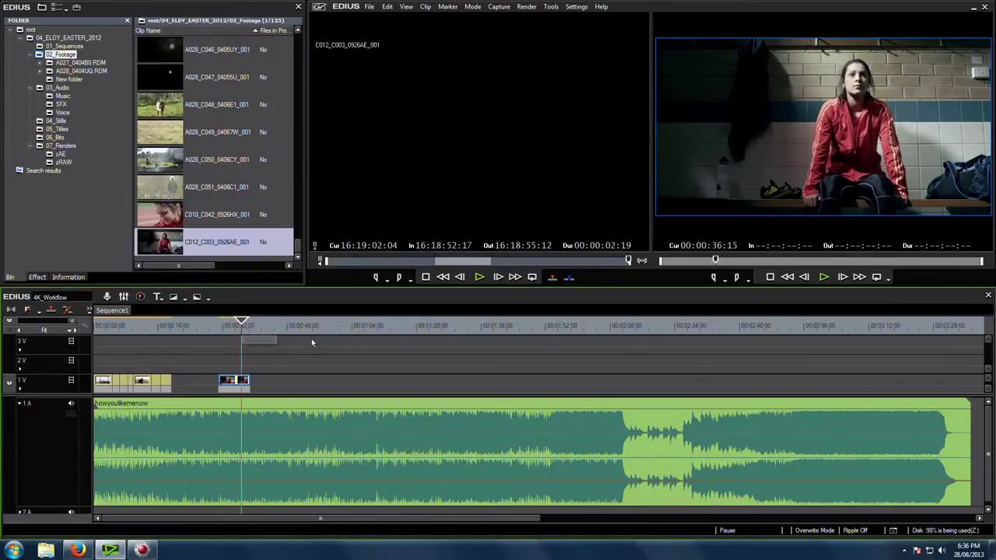
key("ctrl+shift+d")
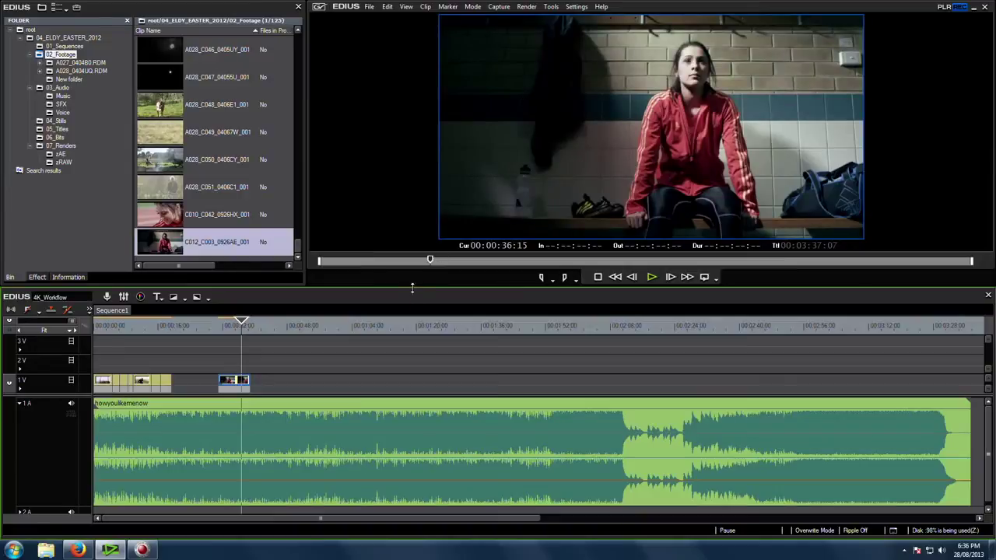
left_click(406, 6)
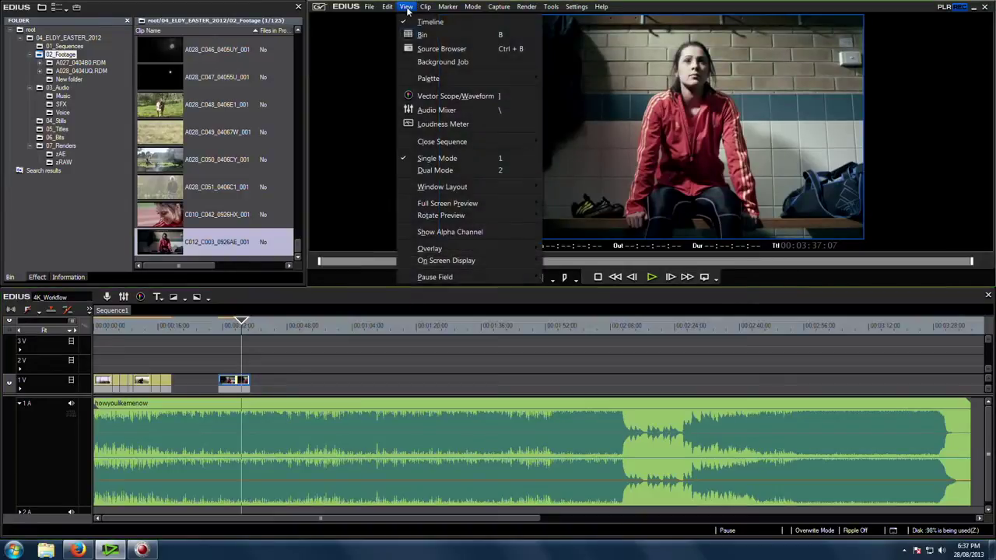
left_click(455, 172)
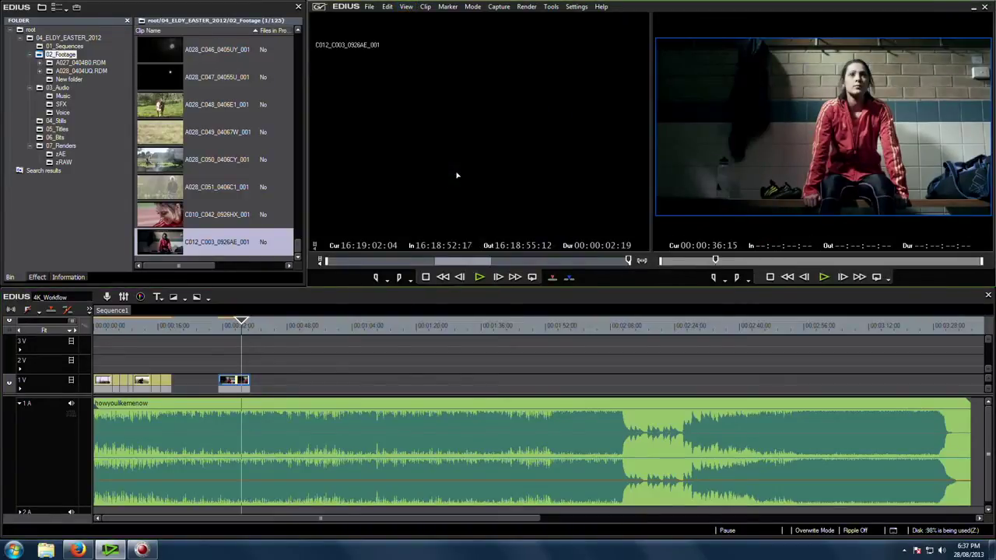
key("1")
left_click_drag(414, 288, 412, 367)
- Check the RED importer's preview quality in System Settings, leave it as is, and view the frame at 00:00:37:04
left_click(578, 6)
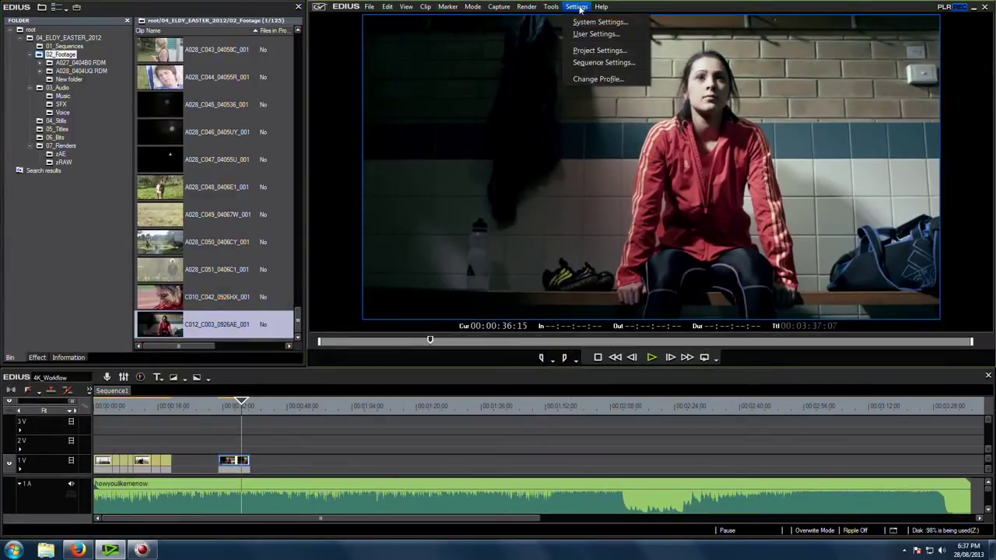
left_click(557, 194)
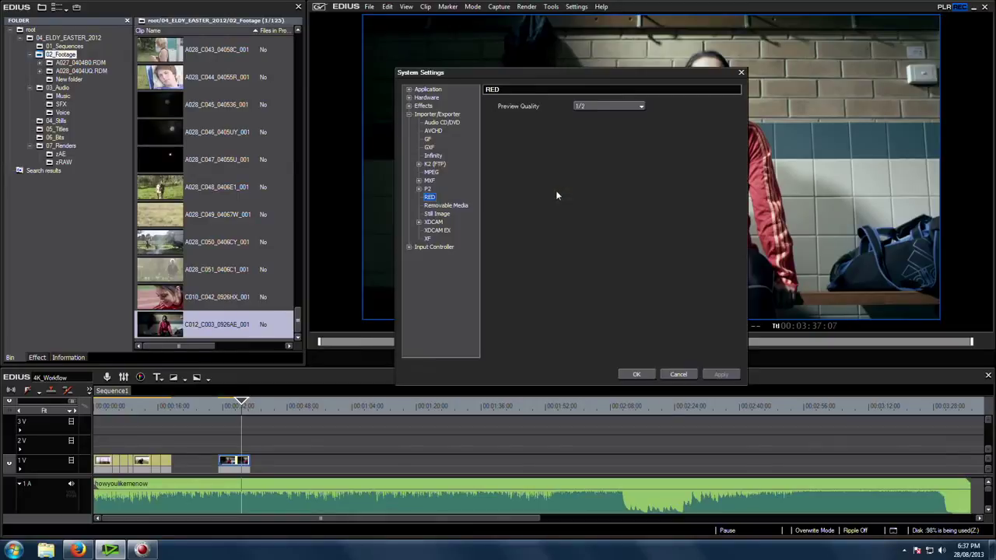
left_click(685, 376)
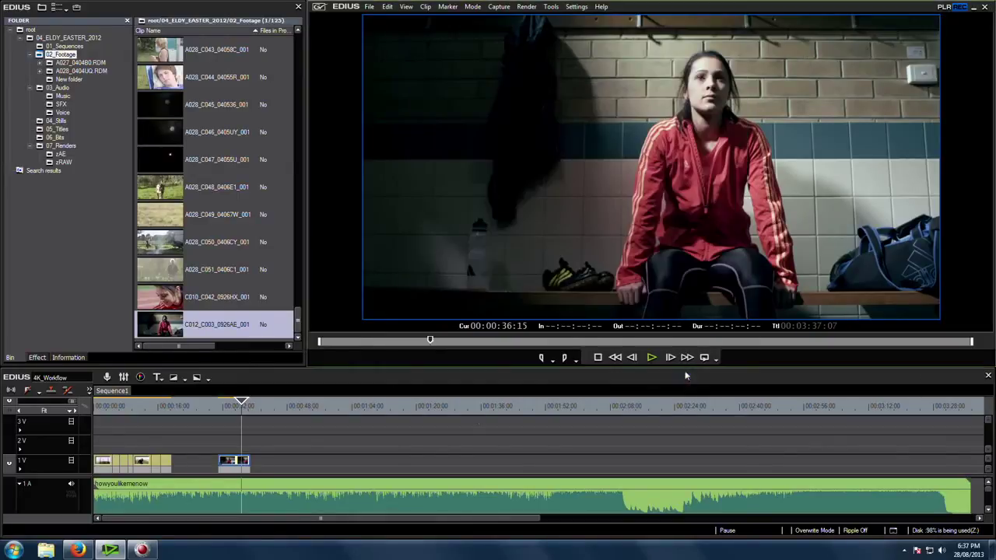
mouse_move(241, 406)
left_mouse_down()
mouse_move(232, 410)
mouse_move(244, 411)
left_mouse_up()
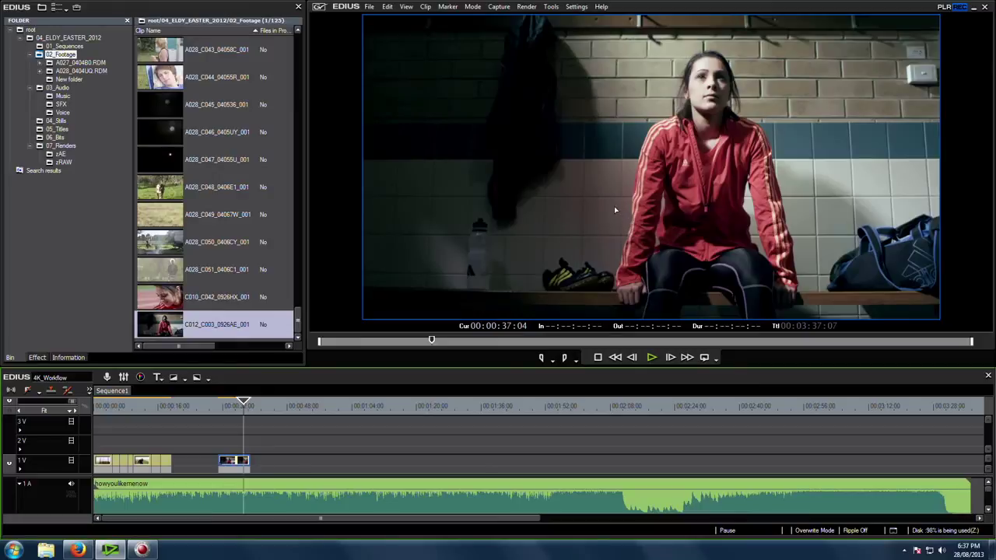
- Switch to REDCINE-X and adjust the luma curve, pushing the highlight point close to the white end and lowering the midtone point slightly
left_click(36, 357)
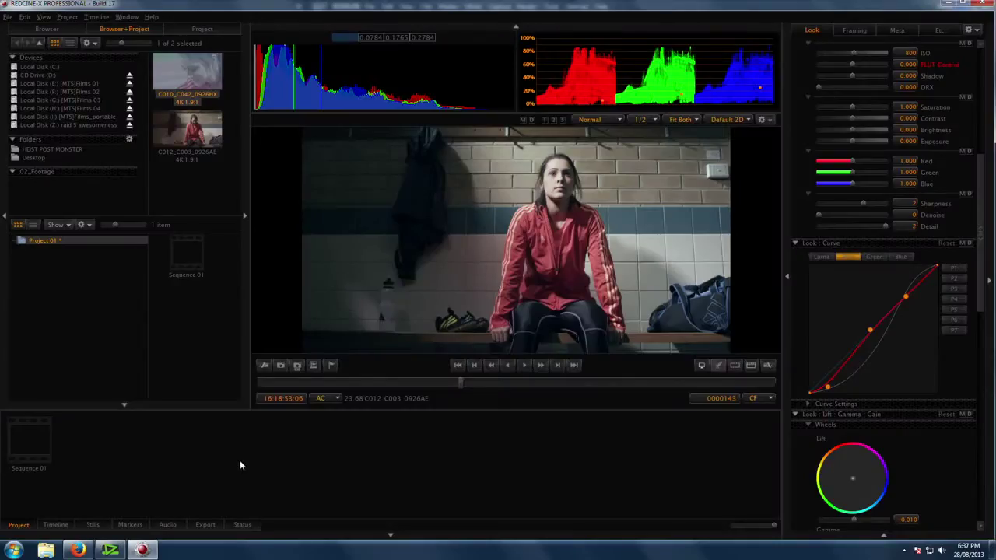
left_click(823, 257)
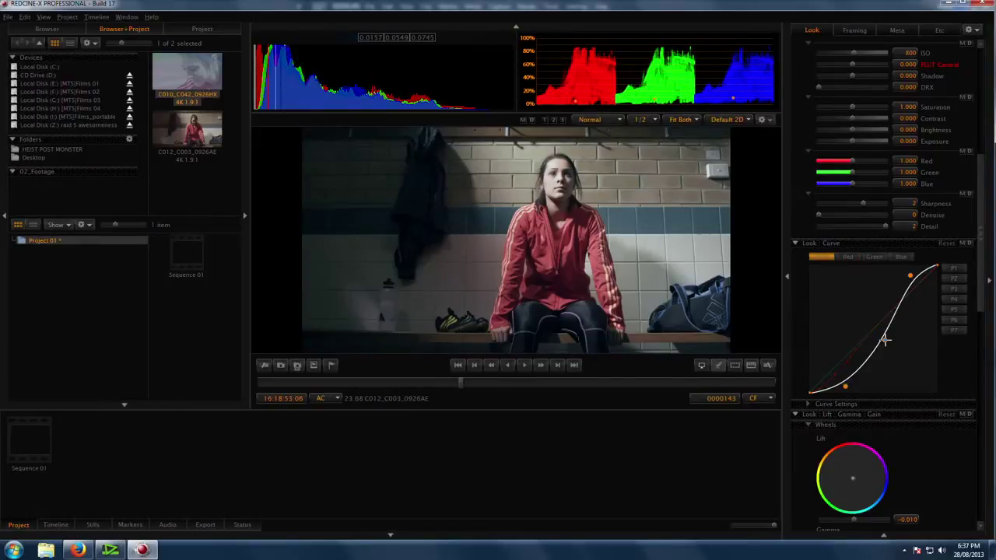
left_click_drag(910, 276, 930, 267)
left_click_drag(883, 339, 885, 342)
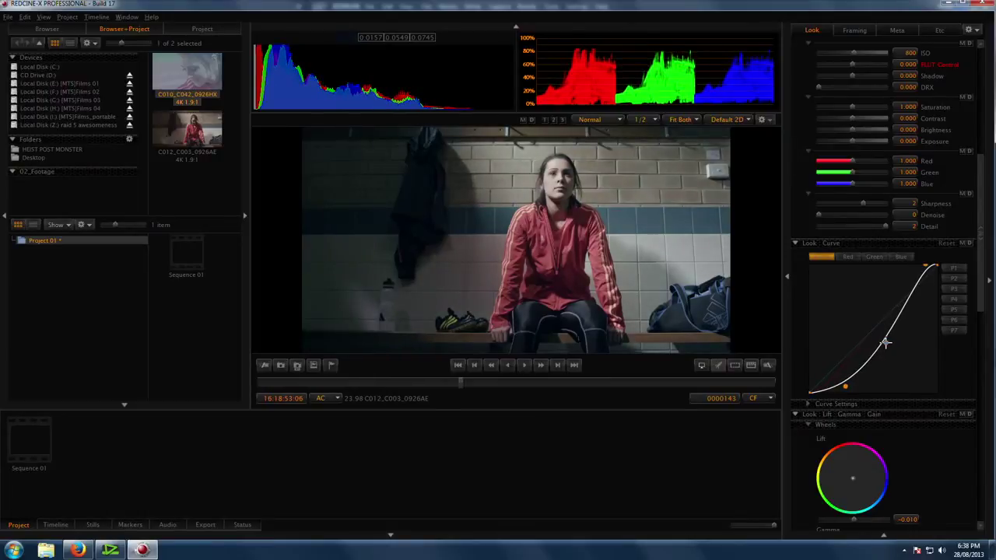
- Fine-tune the luma curve by moving its shadow point slightly closer to the black end
left_click_drag(846, 386, 840, 386)
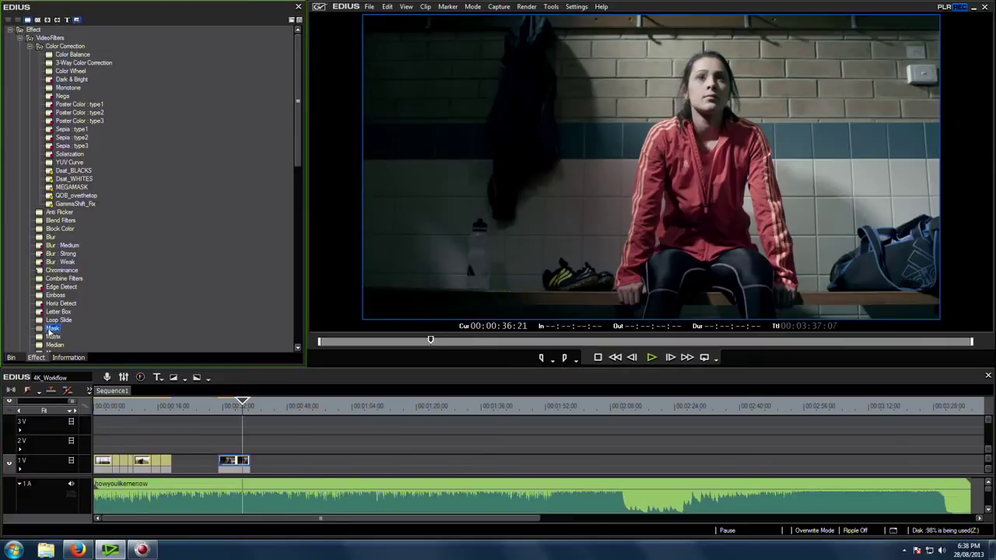
- In EDIUS, apply the Mask filter to the locker-room clip at 00:00:36:21, open its settings and enlarge the mask preview
left_click_drag(52, 330, 244, 462)
double_click(67, 181)
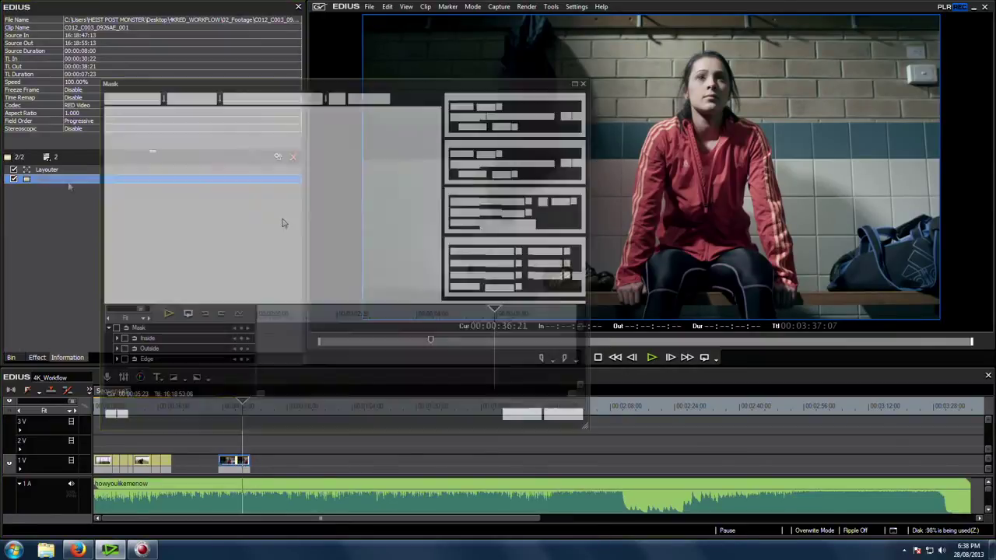
left_click_drag(344, 304, 345, 358)
- Try a rough freeform mask around the seated woman, view it at 00:00:02:01, and delete it
left_click(209, 99)
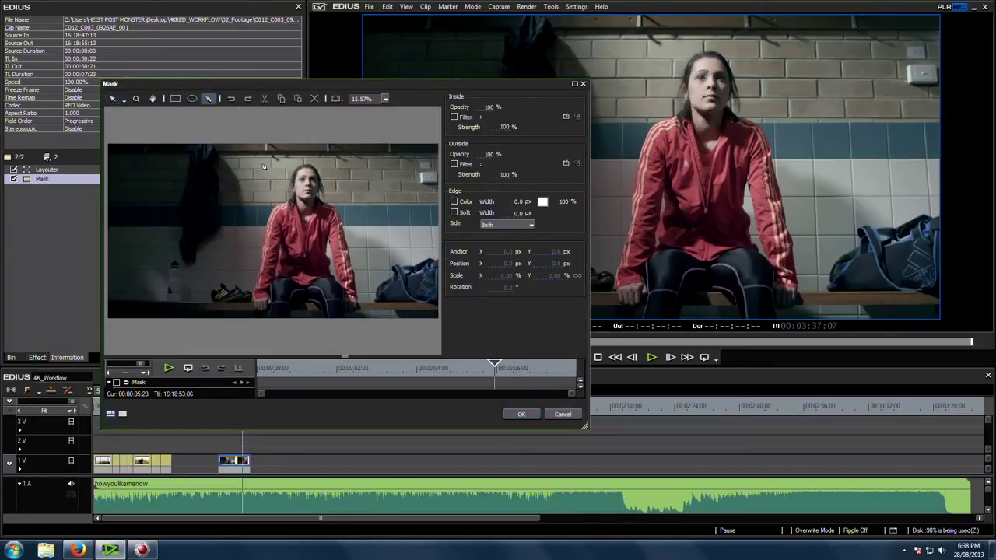
left_click(287, 184)
left_click(262, 204)
left_click(253, 237)
left_click(249, 269)
left_click(239, 295)
left_click(228, 304)
left_click(274, 315)
left_click(290, 284)
left_click(300, 242)
left_click(327, 250)
left_click(366, 243)
left_click(369, 200)
left_click(379, 200)
left_click(328, 195)
left_click(336, 149)
left_click(300, 167)
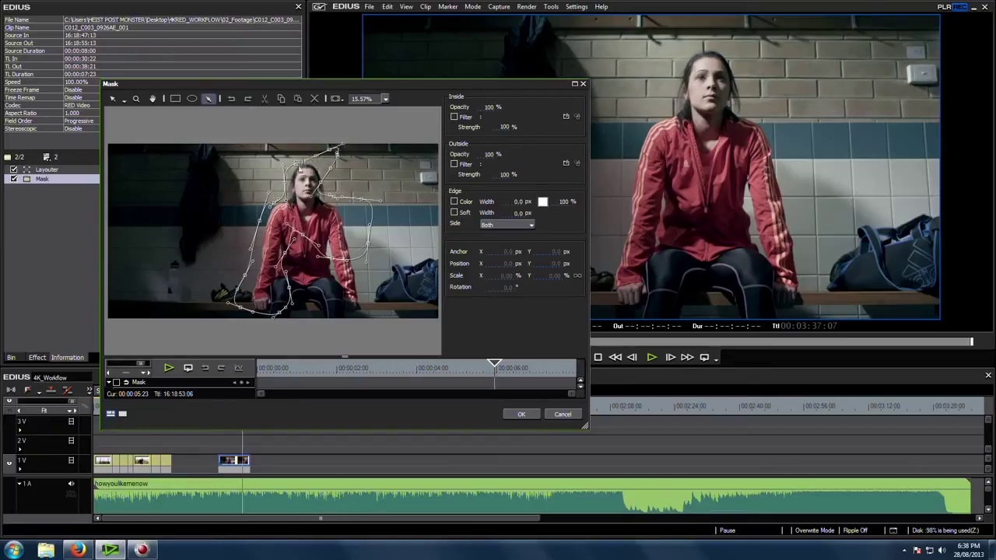
left_click(298, 166)
left_click(339, 367)
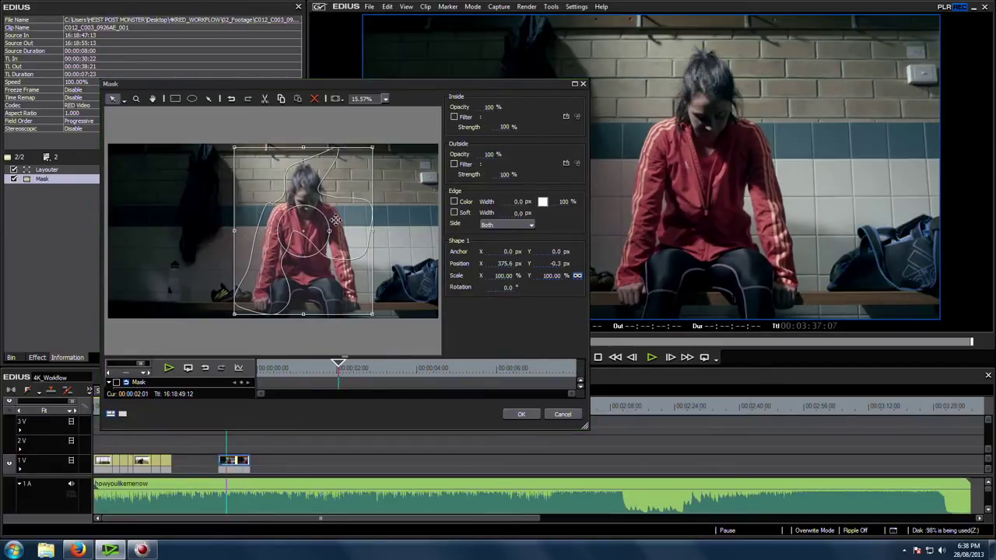
key("Delete")
- At 00:00:05:12 with the mask view at 10%, draw a four-cornered freeform mask running diagonally over the dark wall and beyond the frame
left_click_drag(354, 368, 478, 366)
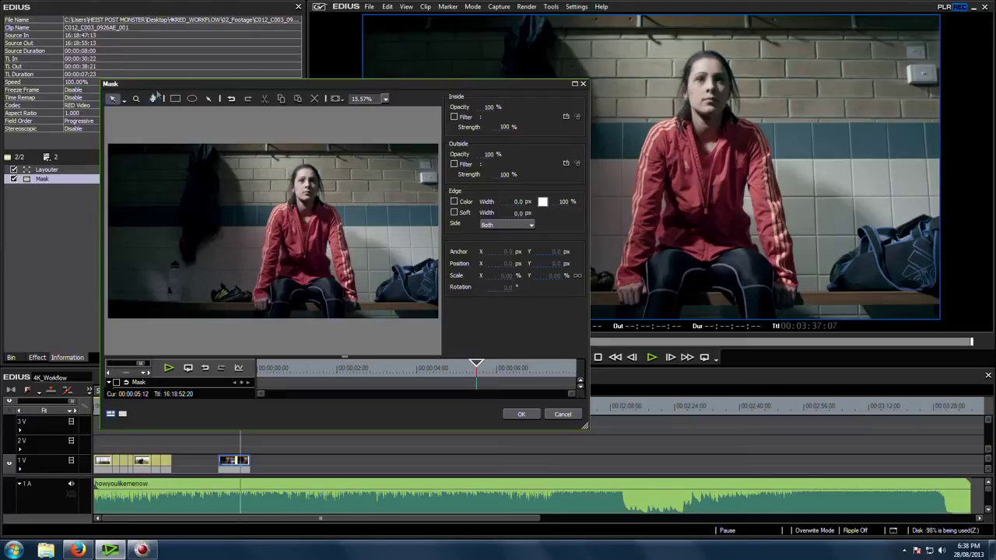
left_click(208, 99)
left_click(361, 98)
type("10")
key("Tab")
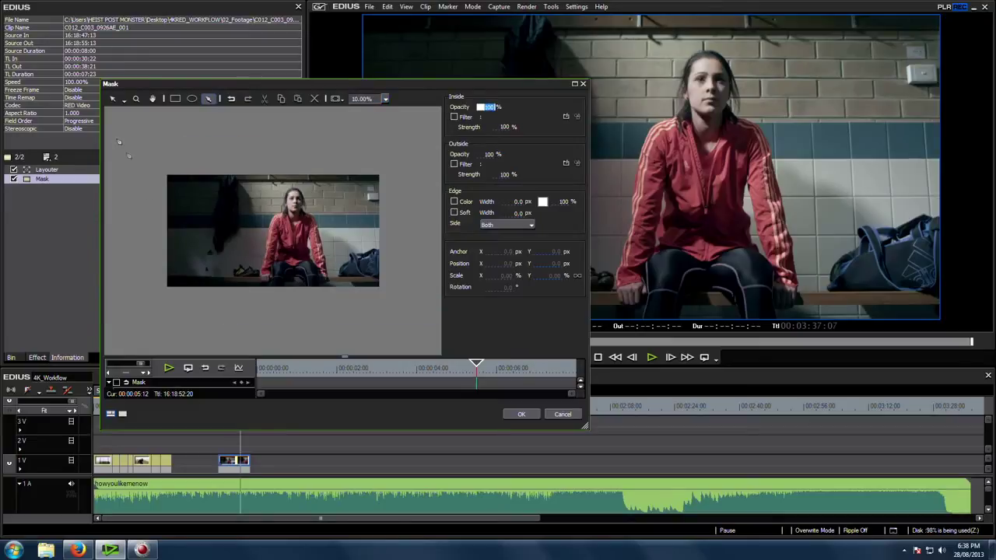
left_click_drag(111, 112, 238, 350)
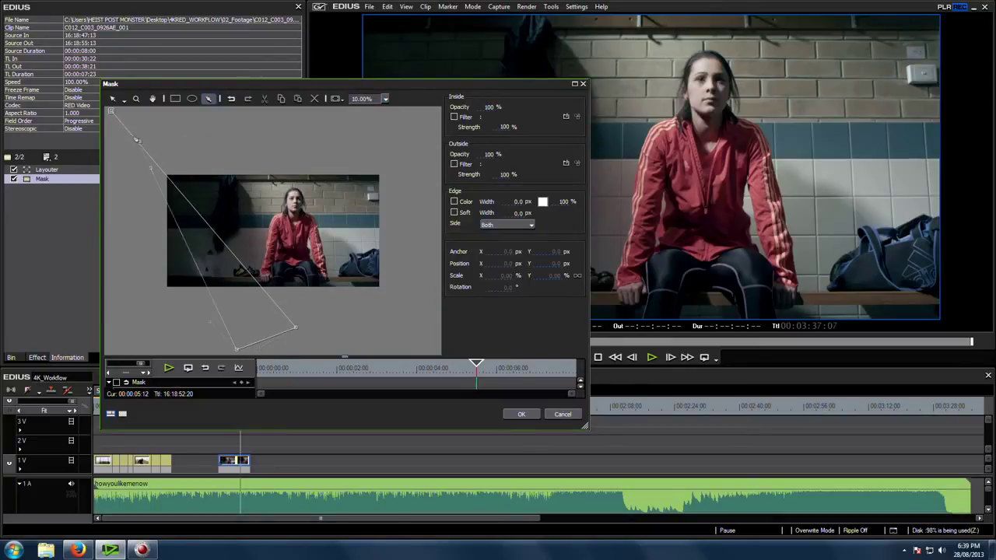
left_click(111, 112)
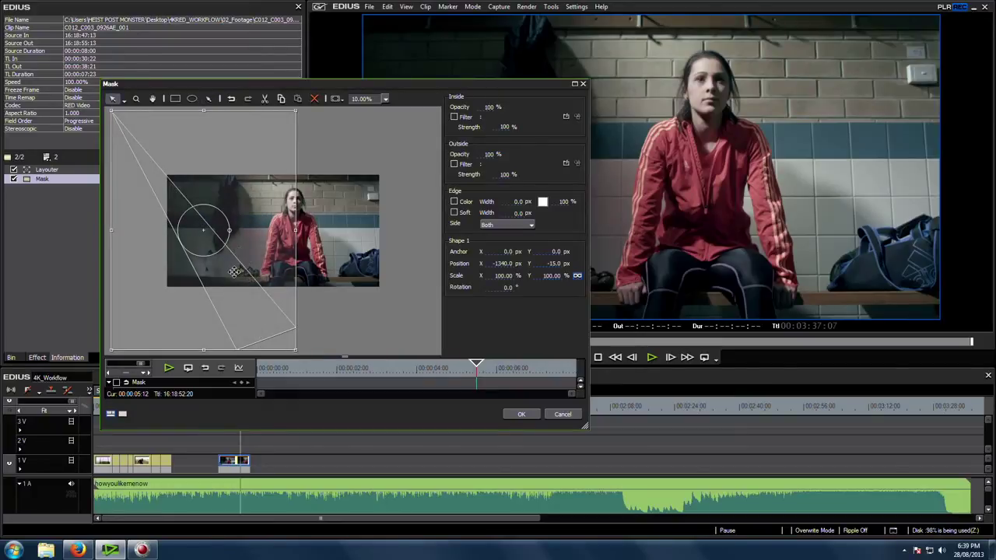
- Give the mask a 500 px soft edge and assign the YUV Curve filter to its inside
left_click(453, 213)
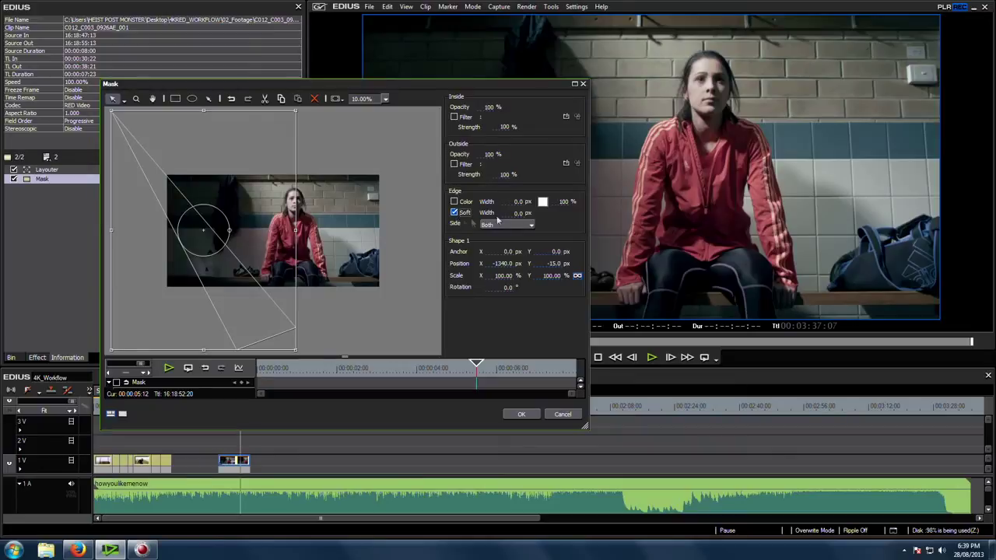
type("500")
left_click(454, 116)
left_click(567, 116)
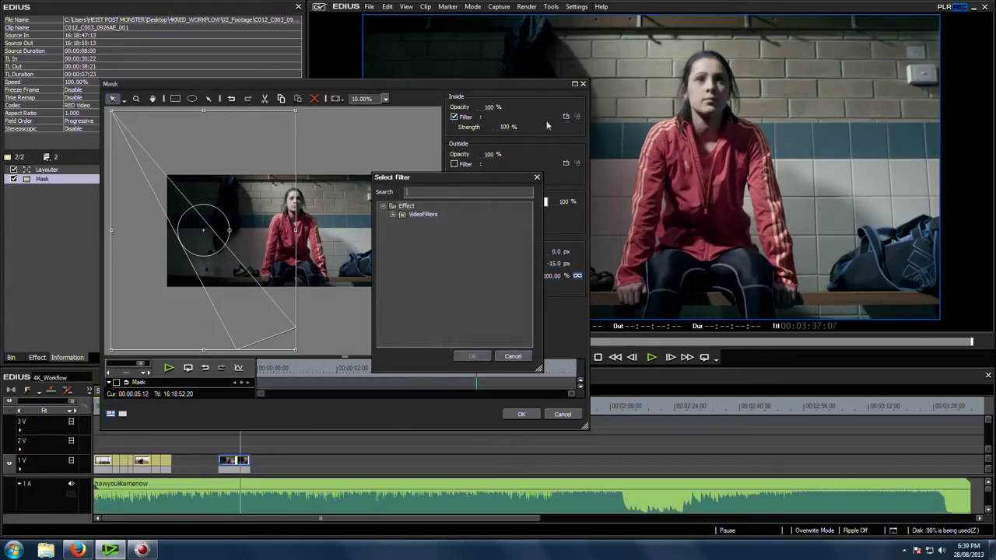
left_click(393, 215)
left_click(403, 215)
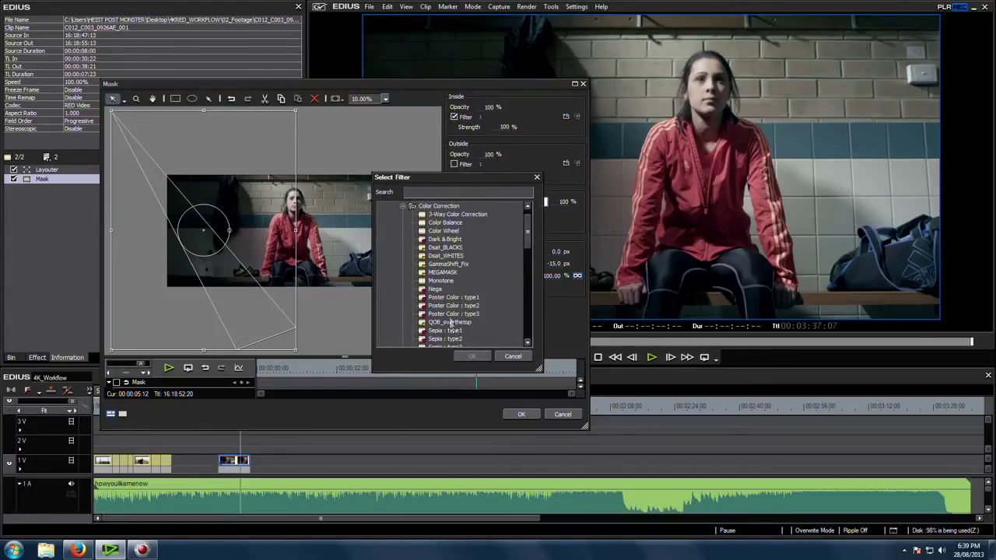
scroll(451, 322, "down", 4)
left_click(471, 355)
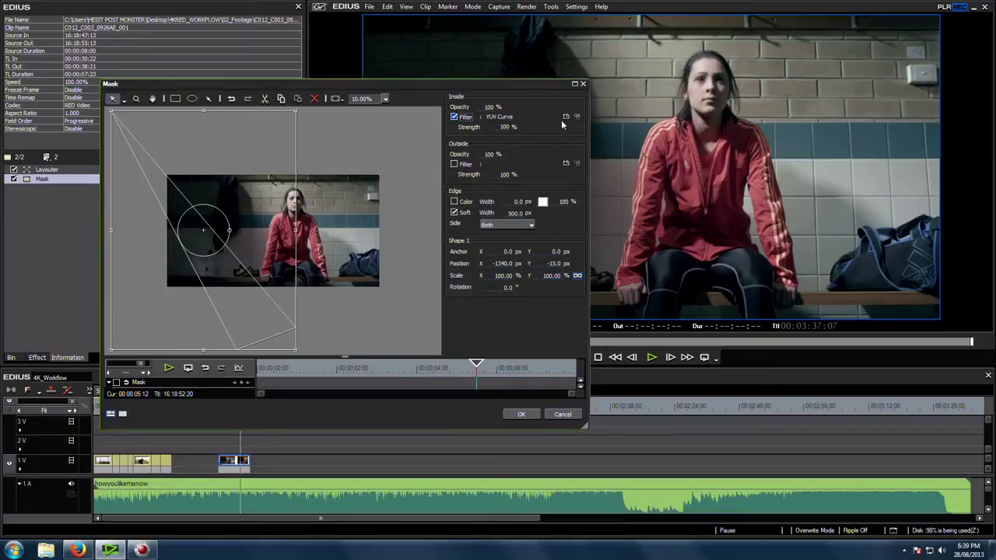
- Brighten the inside YUV Curve's Y channel with points at about (85, 126) and (151, 234), holding the blacks near (9, 0)
left_click_drag(538, 83, 512, 311)
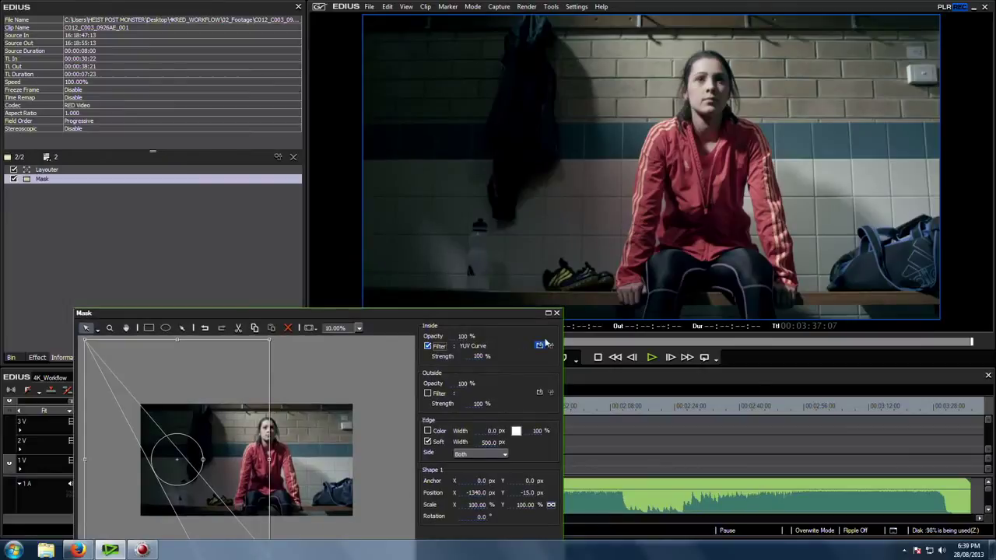
left_click(550, 347)
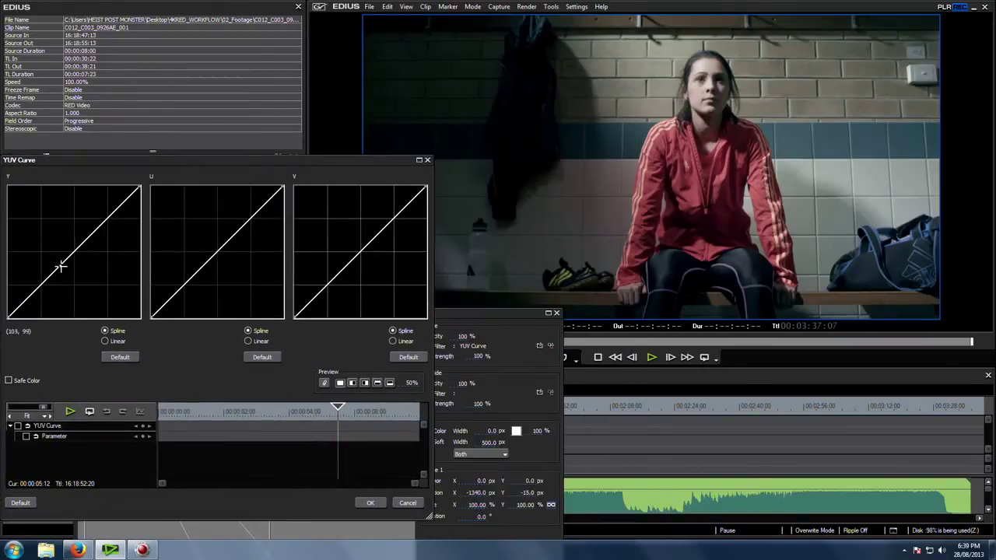
left_click_drag(64, 273, 56, 254)
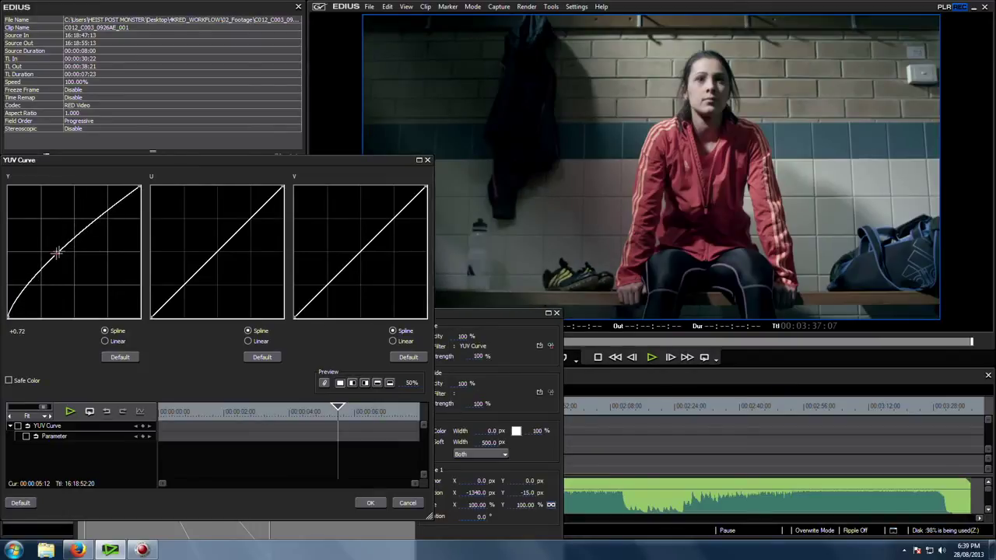
left_click_drag(96, 213, 86, 197)
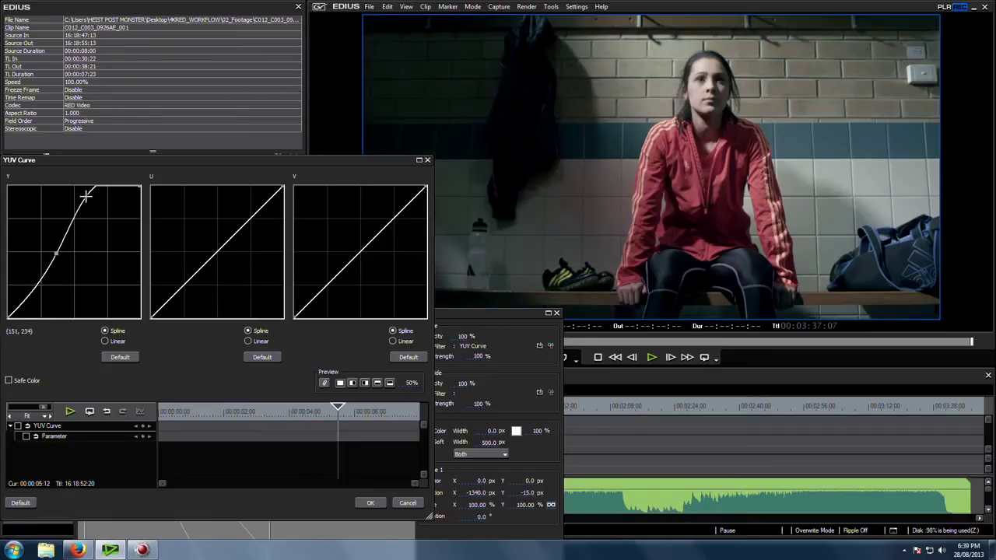
left_click_drag(56, 254, 52, 251)
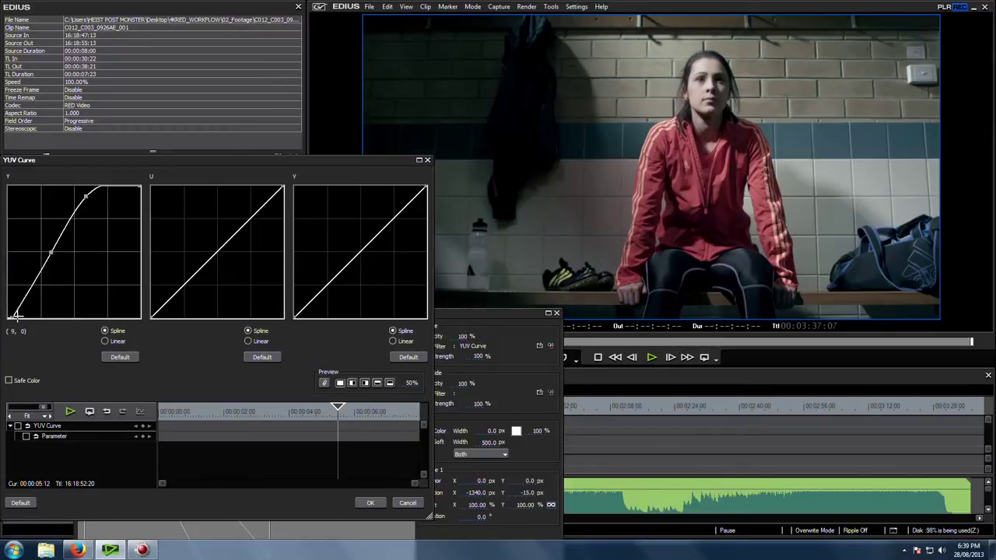
left_click_drag(49, 251, 52, 250)
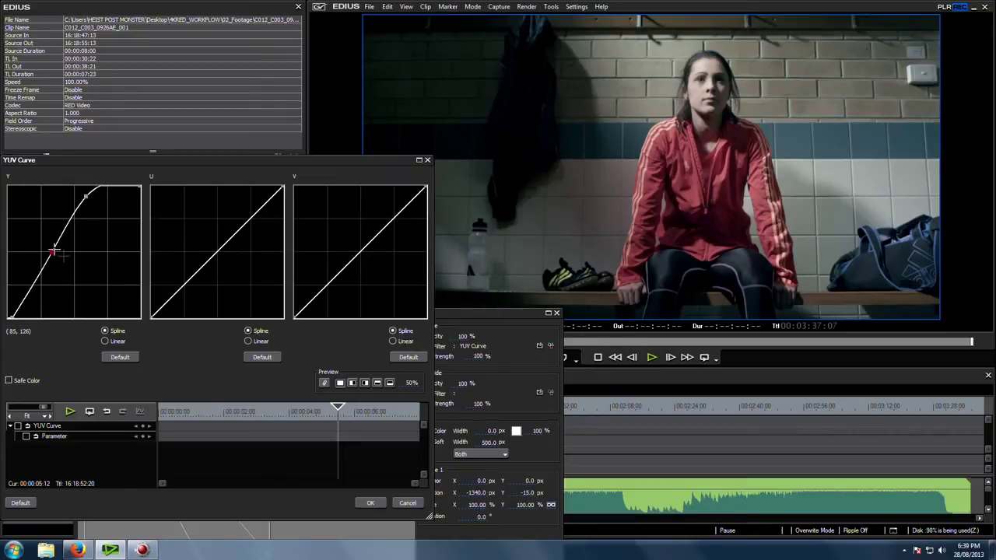
- Try the split preview of the curve adjustment, and accept both the YUV Curve and the Mask settings
left_click(352, 383)
left_click(412, 383)
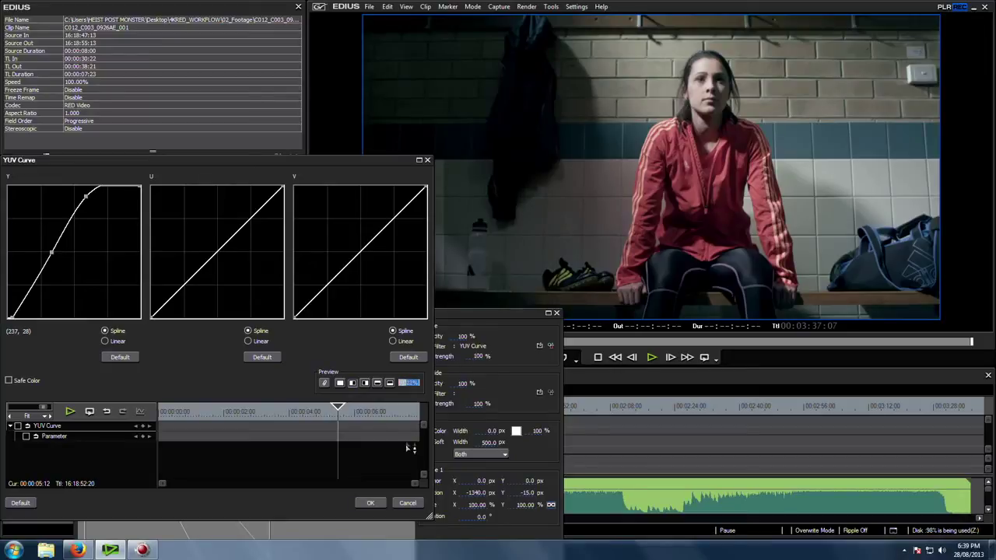
left_click_drag(408, 427, 405, 365)
left_click(372, 501)
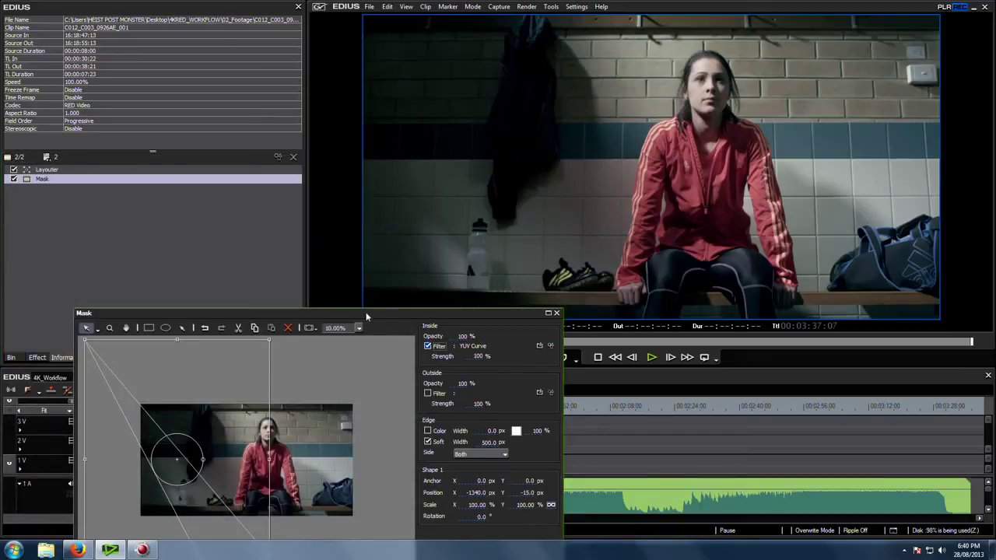
left_click_drag(378, 316, 490, 167)
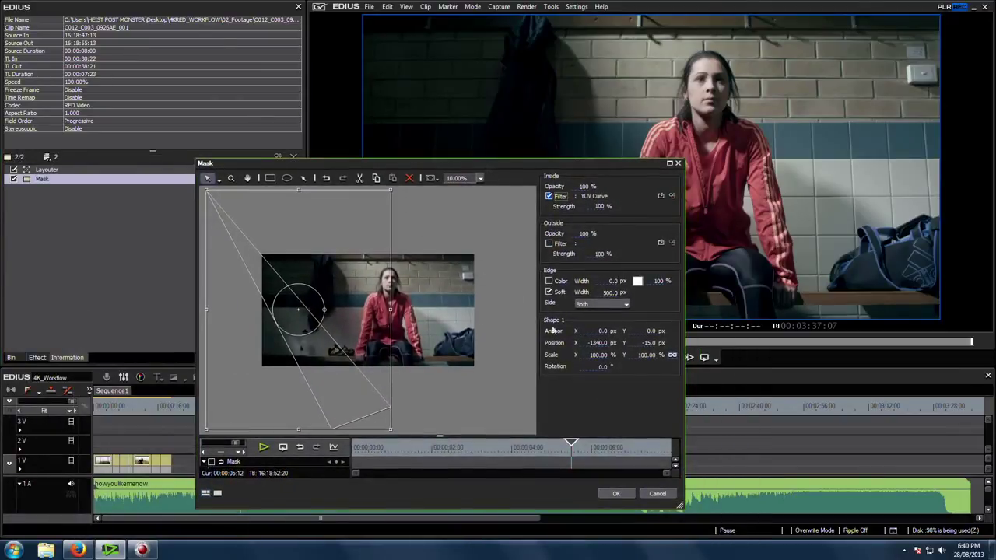
left_click(615, 493)
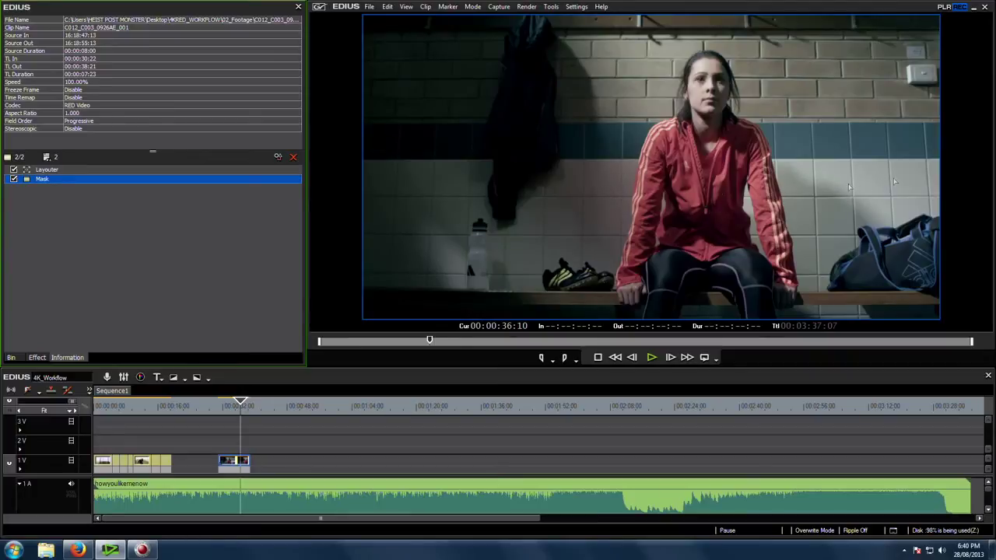
- Apply 3-Way Color Correction to the same clip, open its settings, and move and enlarge the dialog clear of the woman
left_click(37, 358)
left_click_drag(73, 65, 242, 461)
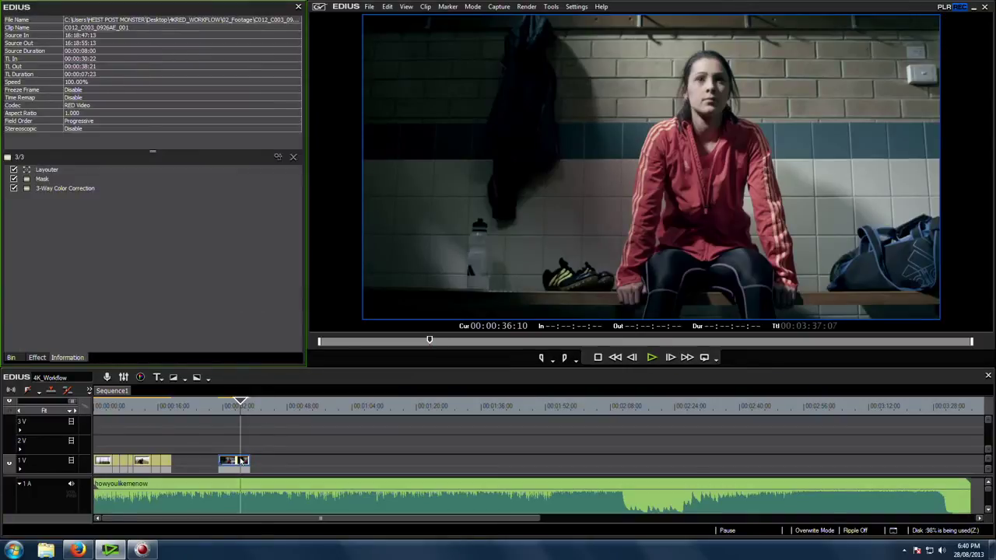
double_click(76, 189)
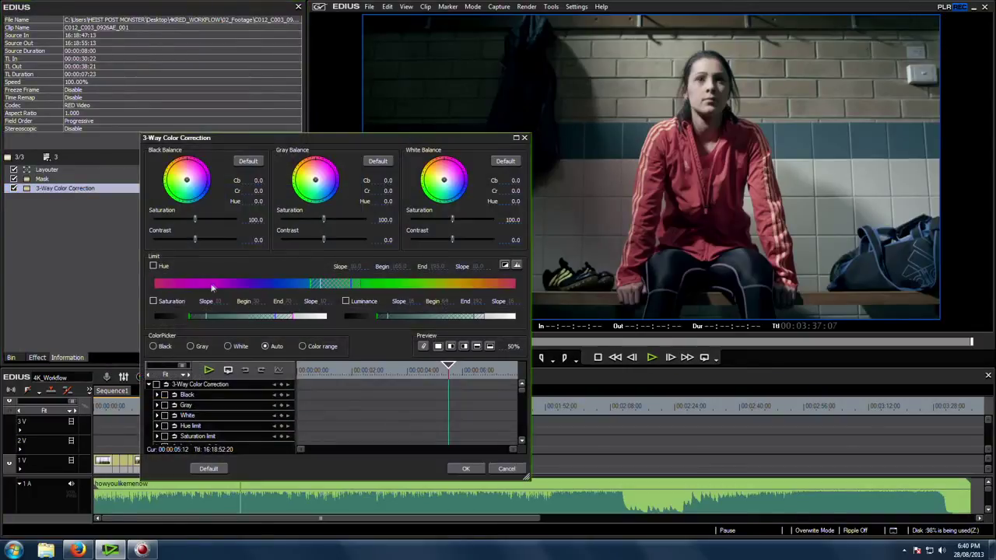
left_click_drag(347, 140, 238, 59)
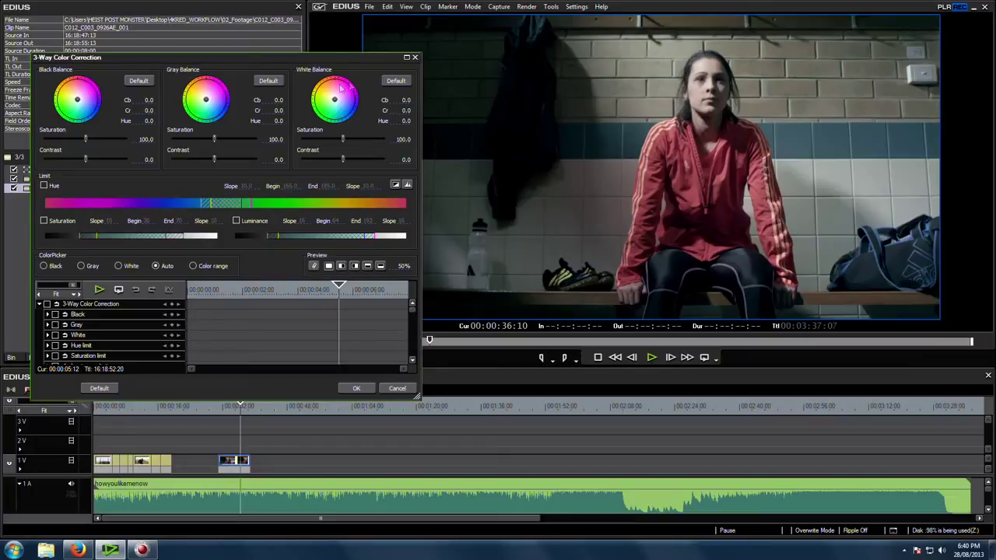
left_click_drag(320, 60, 298, 61)
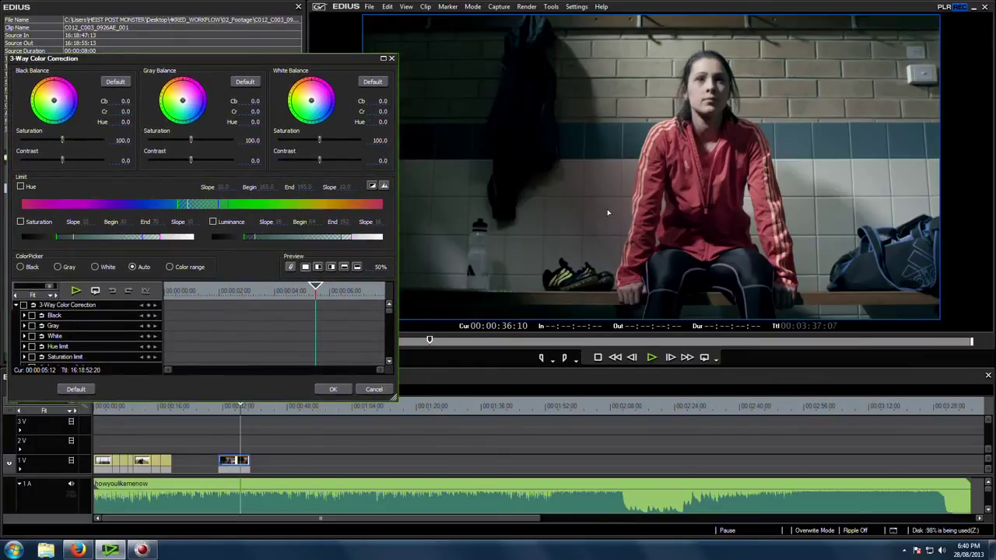
left_click_drag(394, 397, 434, 477)
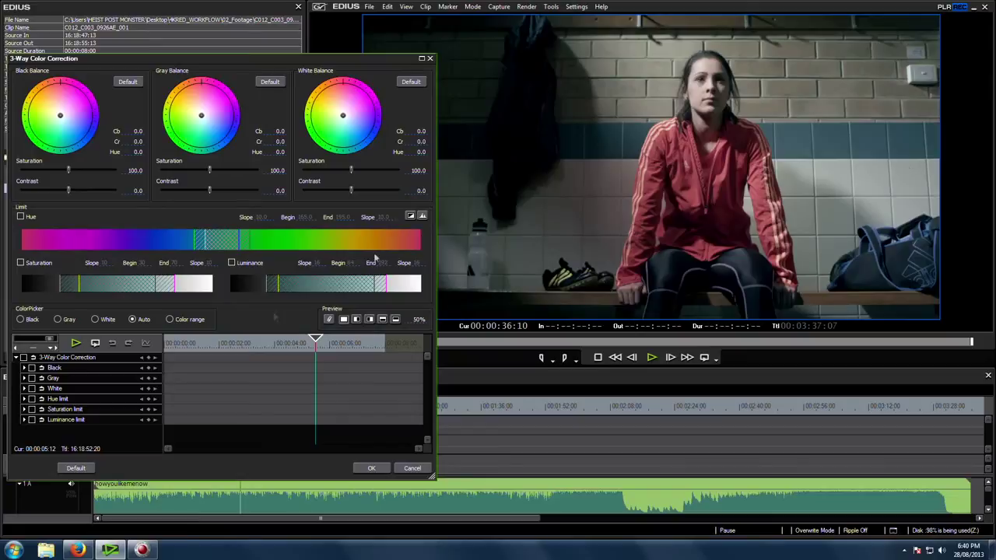
- Enable the hue, saturation and luminance limits and sample the bright tiled wall with the Color range picker
left_click(170, 319)
left_click(20, 216)
left_click(20, 262)
left_click(232, 263)
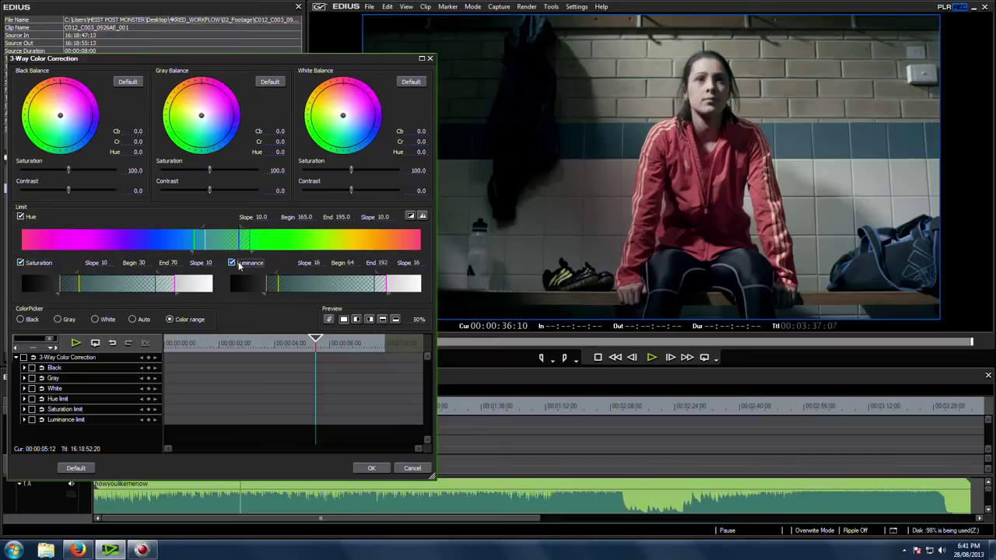
left_click(871, 188)
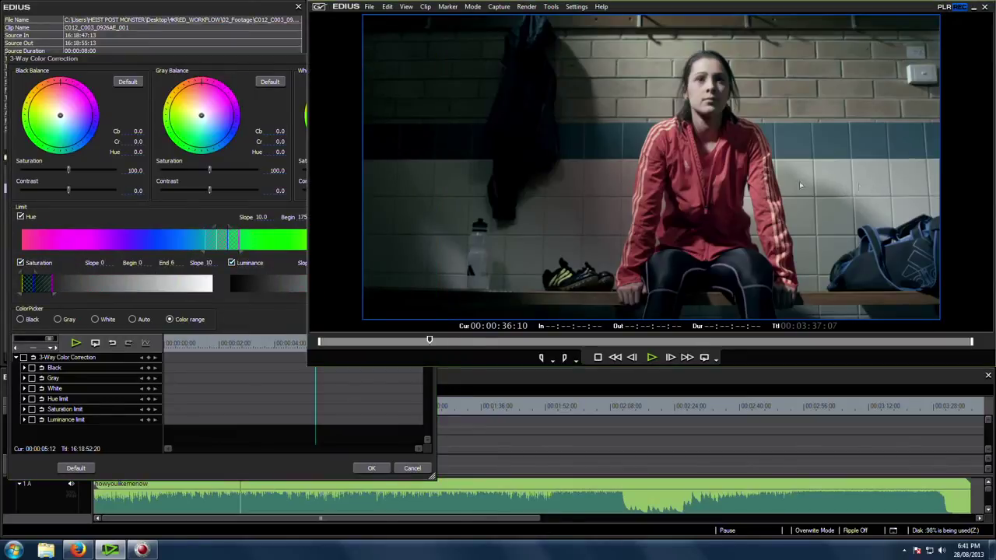
left_click(271, 255)
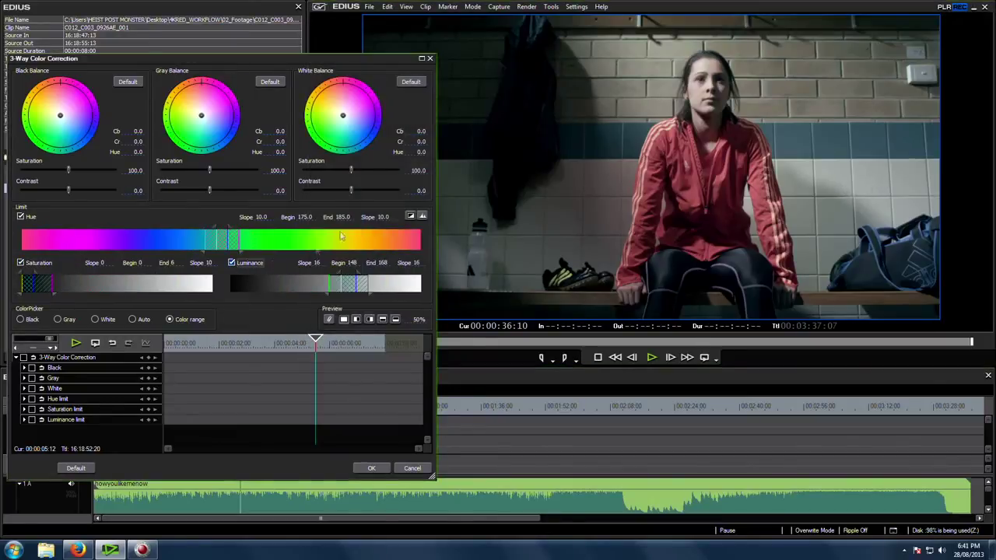
- Display the key and widen the tile selection to hue 166.0–228.0 and luminance 112–173
left_click(410, 217)
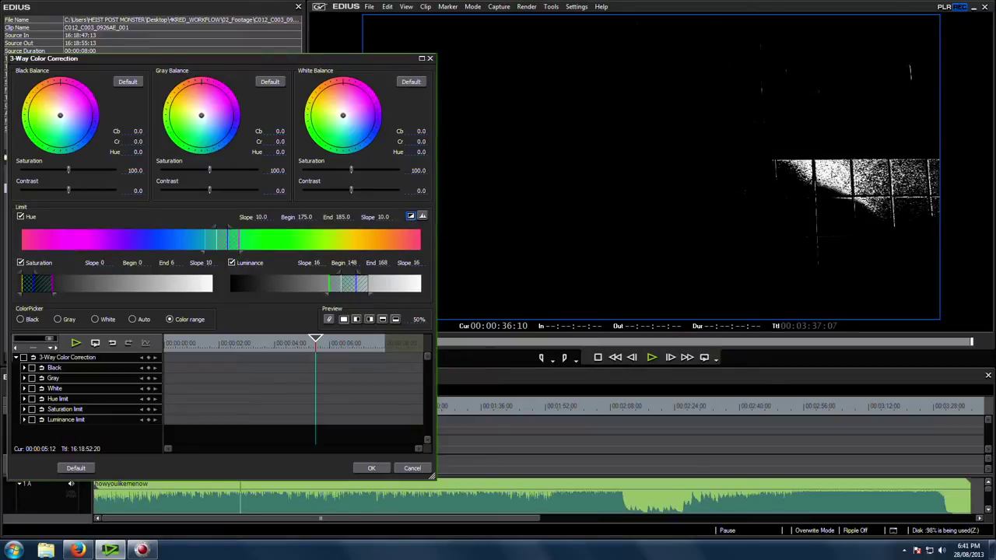
left_click(848, 218)
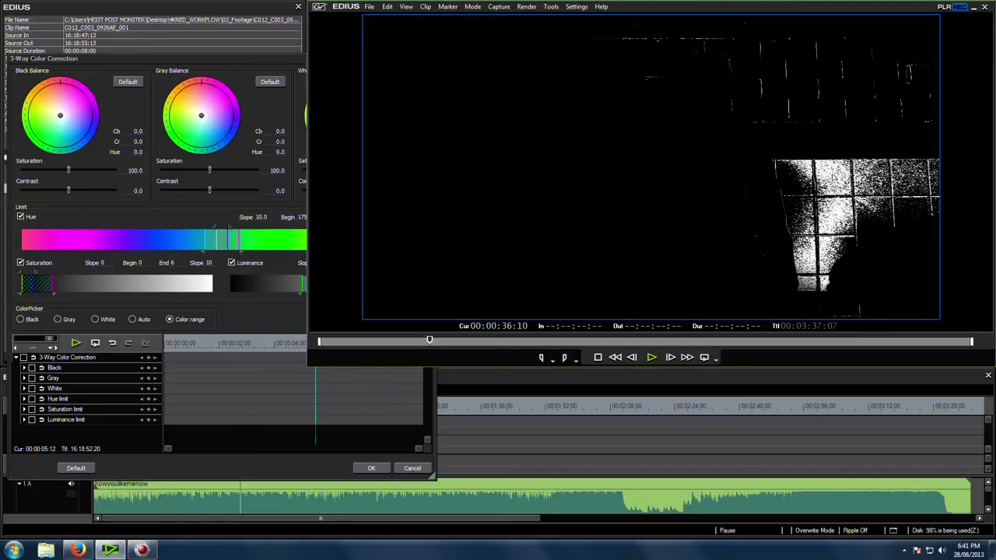
left_click(835, 178)
left_click(227, 216)
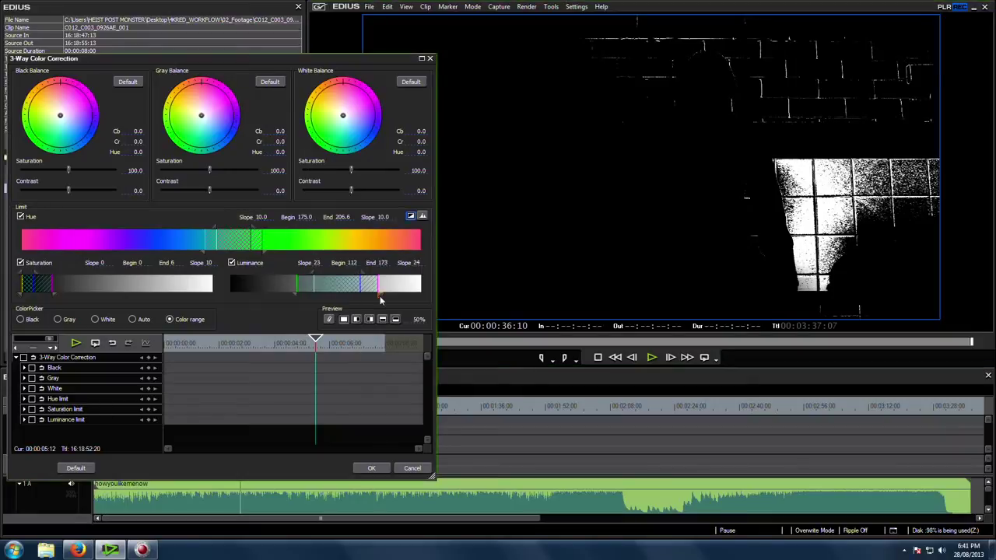
left_click_drag(239, 244, 287, 256)
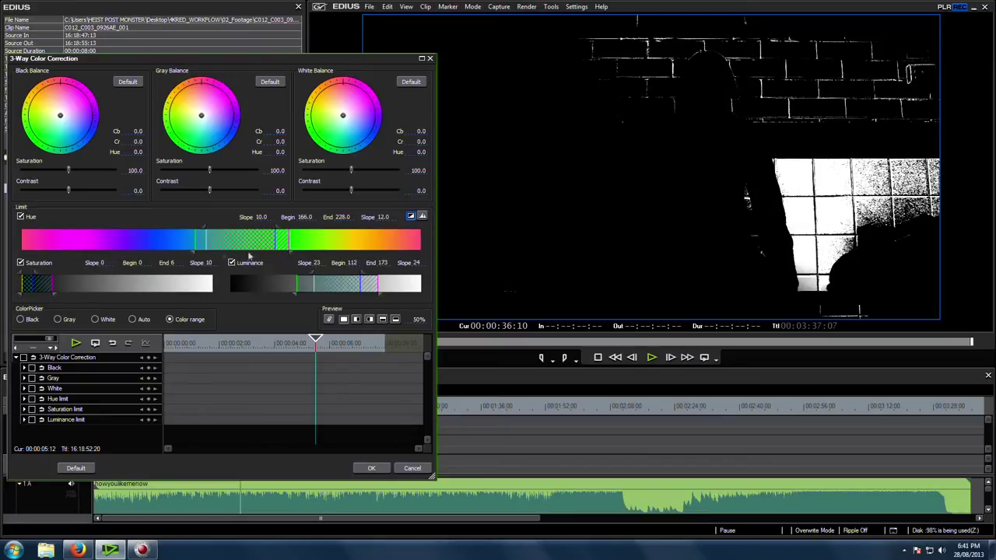
- Widen the tile key with a 48.0 lower hue slope, luminance end 255 and lower luminance slope 28, and hide the key display
left_click_drag(195, 257, 153, 257)
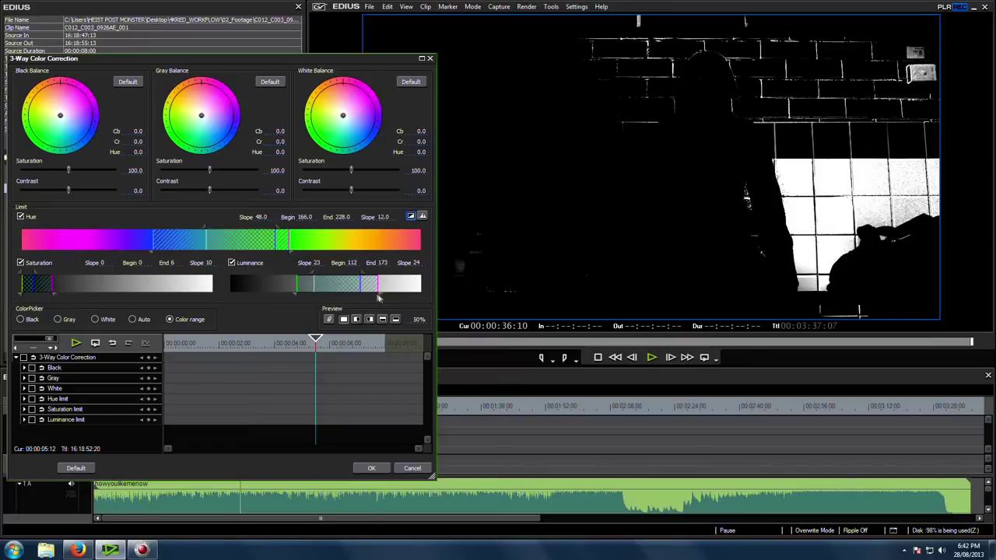
left_click_drag(379, 298, 446, 296)
left_click_drag(360, 284, 421, 284)
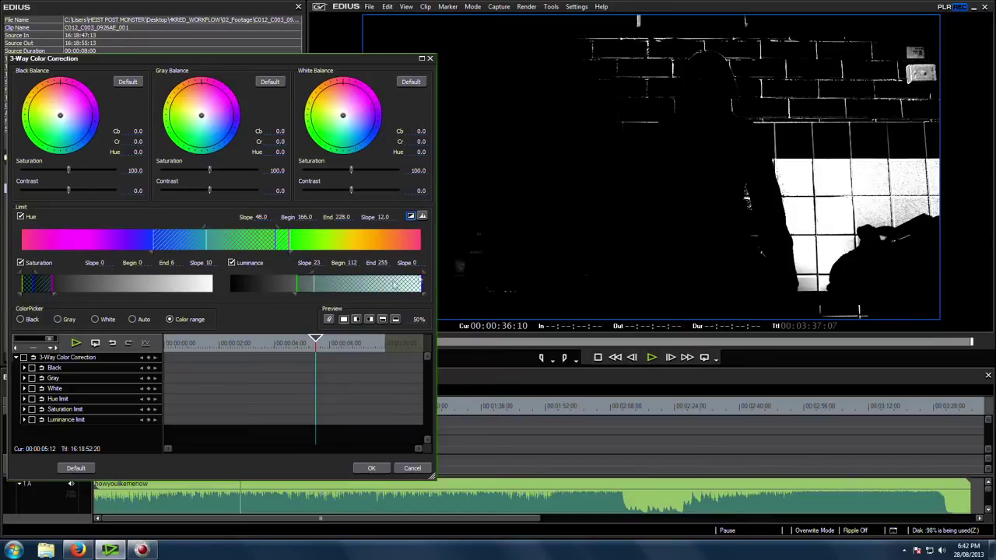
left_click_drag(296, 296, 293, 296)
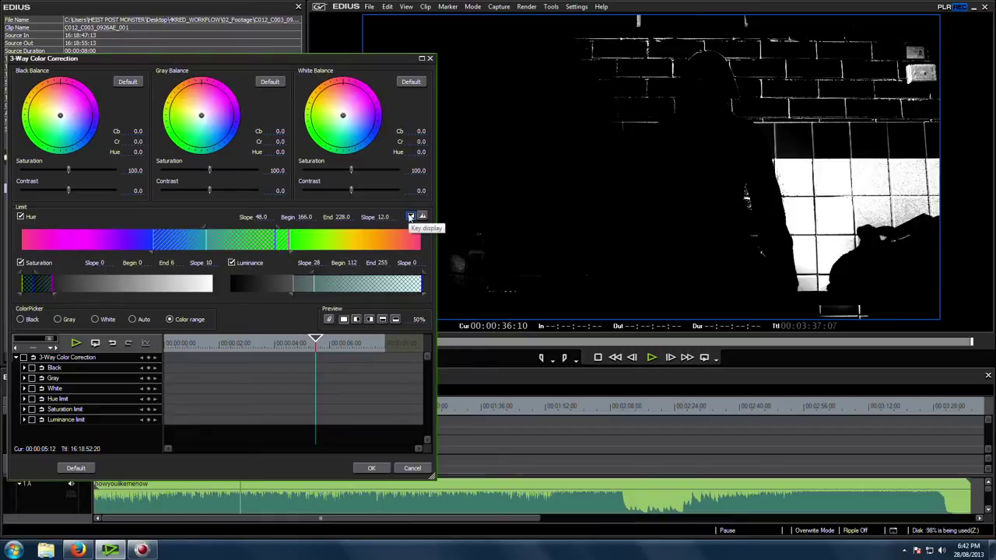
left_click(410, 217)
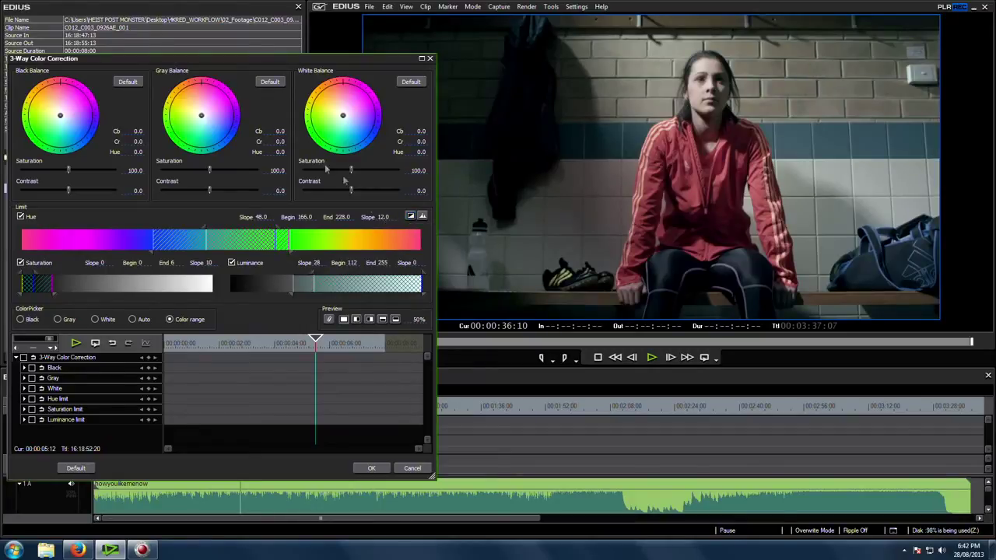
- Shift the White Balance of the keyed tiles slightly towards blue and accept the 3-Way Color Correction
left_click(343, 115)
left_click_drag(343, 116, 348, 125)
left_click_drag(347, 124, 351, 122)
left_click(376, 468)
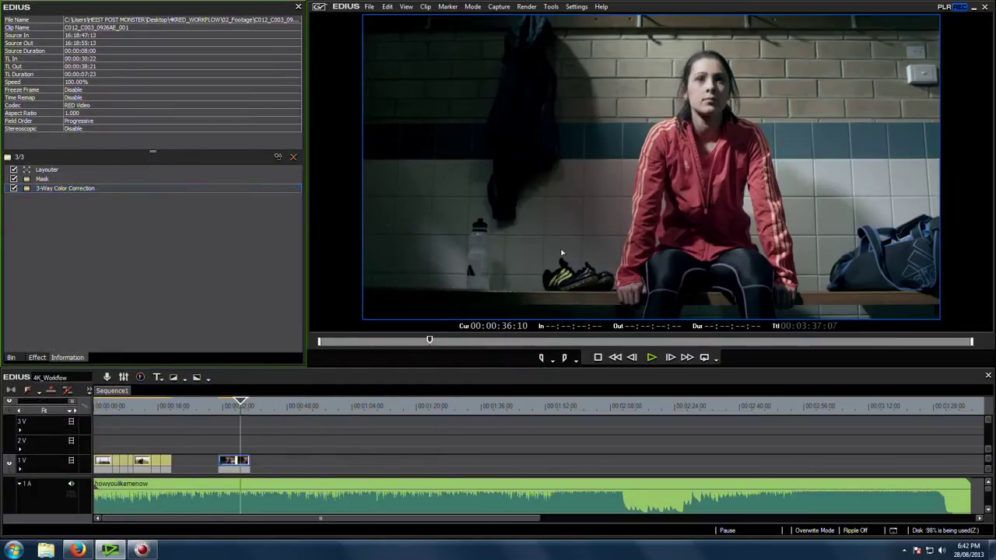
- Scrub the sequence back to 00:00:34:11, where the woman's head is lowered
left_click(239, 406)
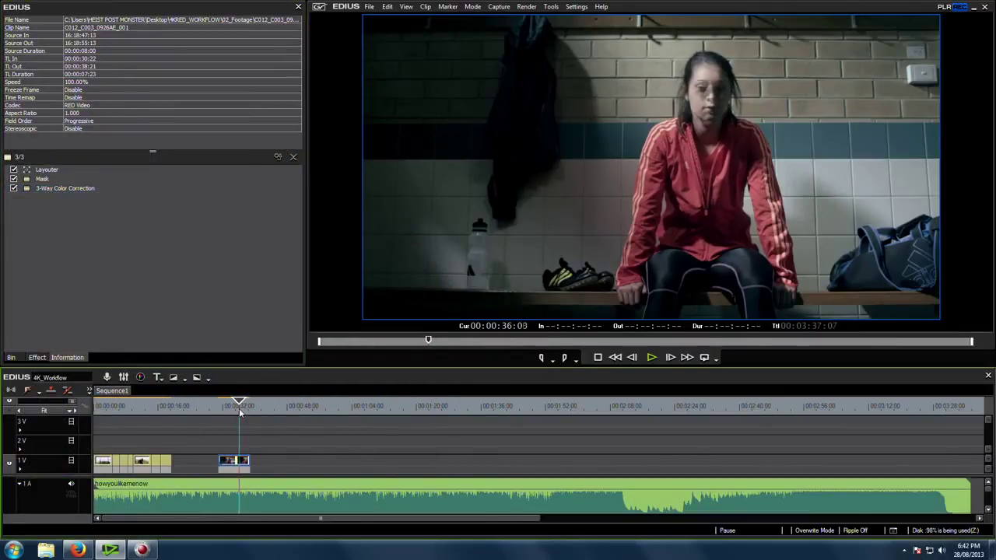
left_click_drag(239, 412, 233, 414)
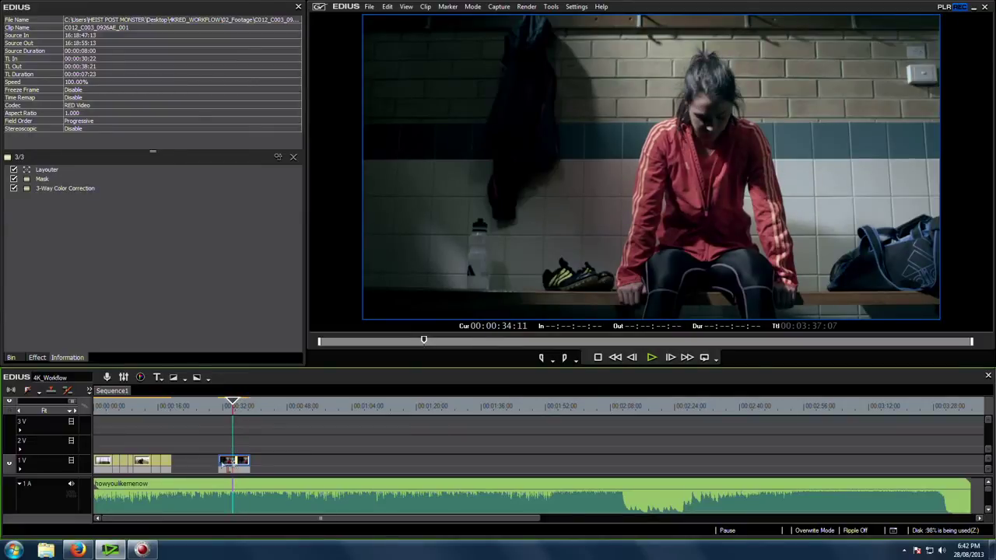
left_click(216, 252)
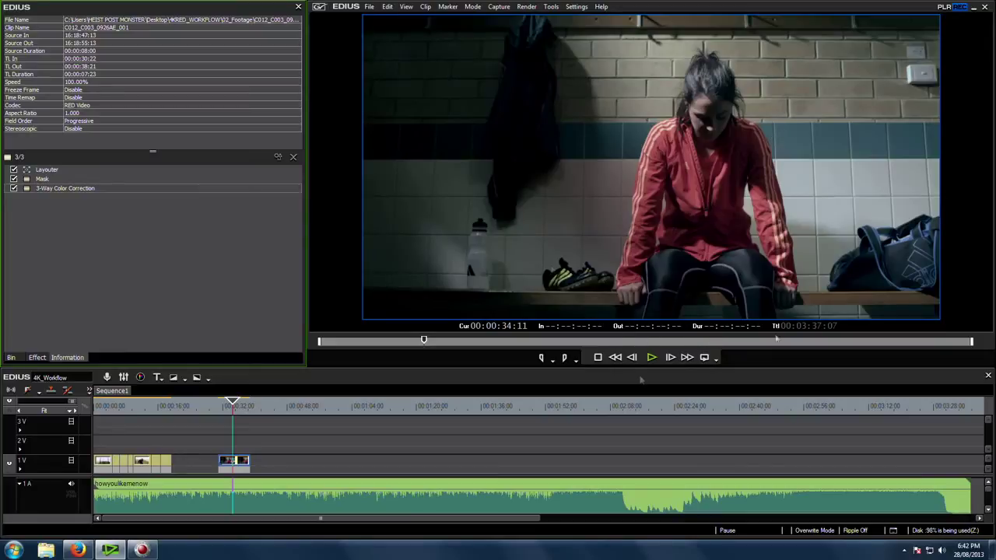
- Add a second Mask filter to the locker-room clip and draw a large ellipse around the woman, centred at about X -61, Y 417.5 px
left_click(37, 357)
scroll(125, 231, "down", 4)
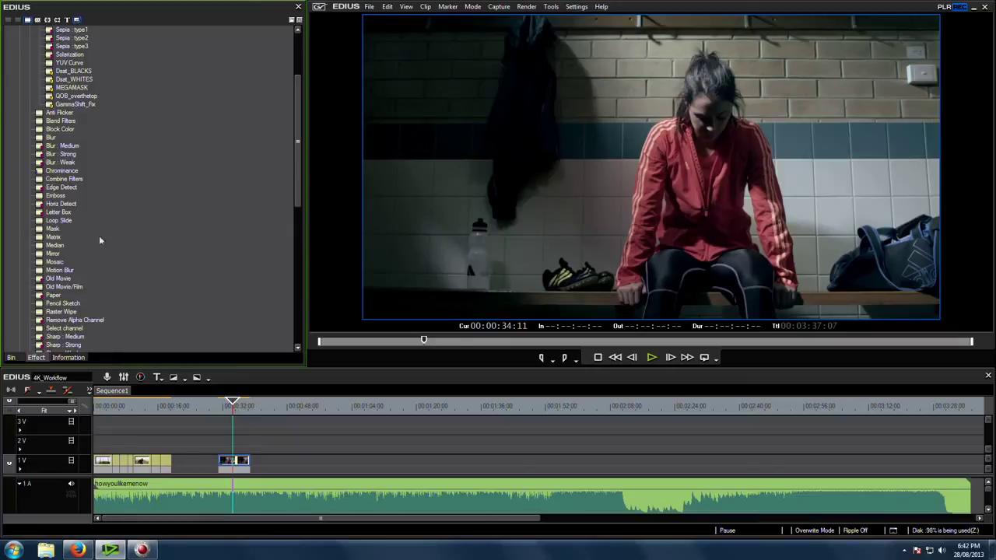
left_click_drag(52, 229, 245, 459)
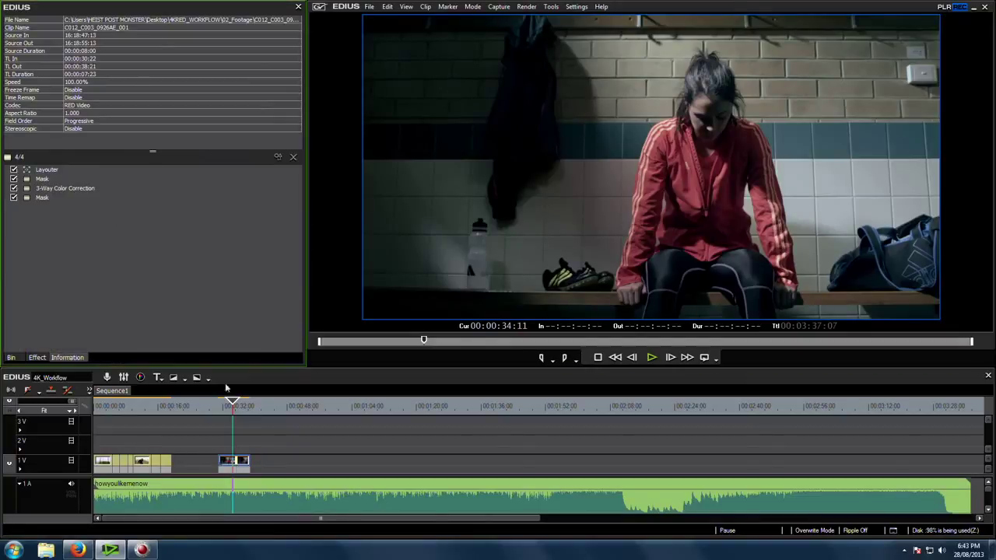
double_click(47, 200)
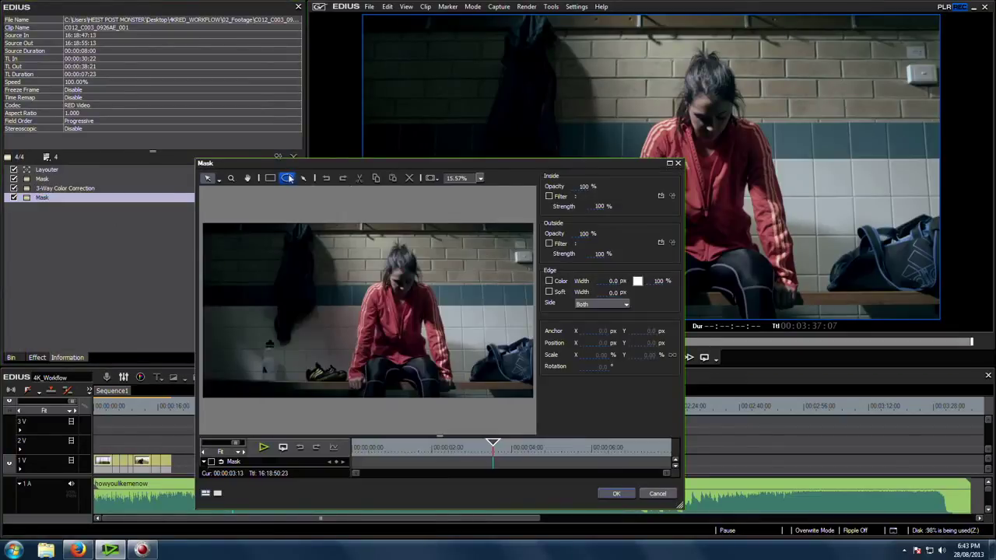
left_click(285, 179)
mouse_move(243, 248)
left_mouse_down()
mouse_move(420, 347)
mouse_move(495, 433)
left_mouse_up()
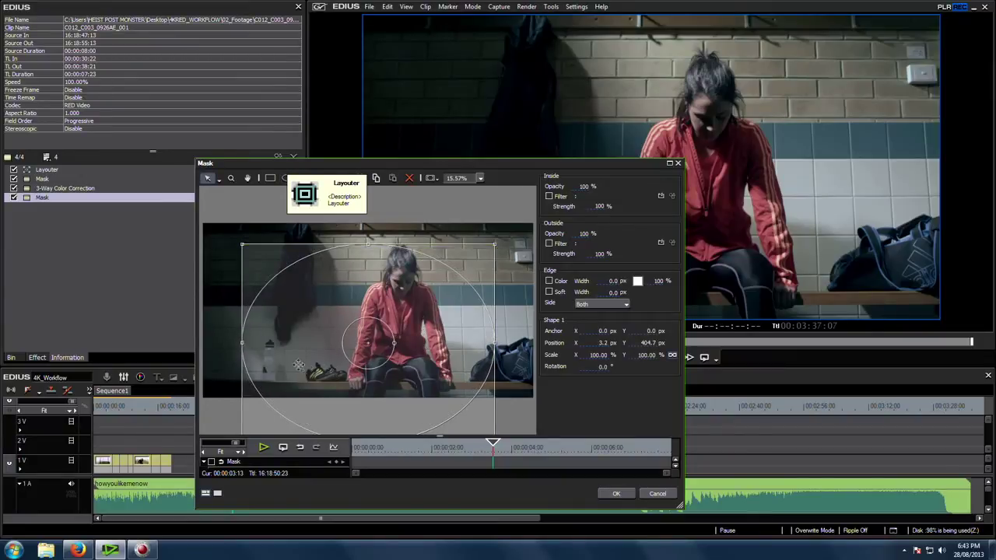
left_click_drag(402, 340, 395, 336)
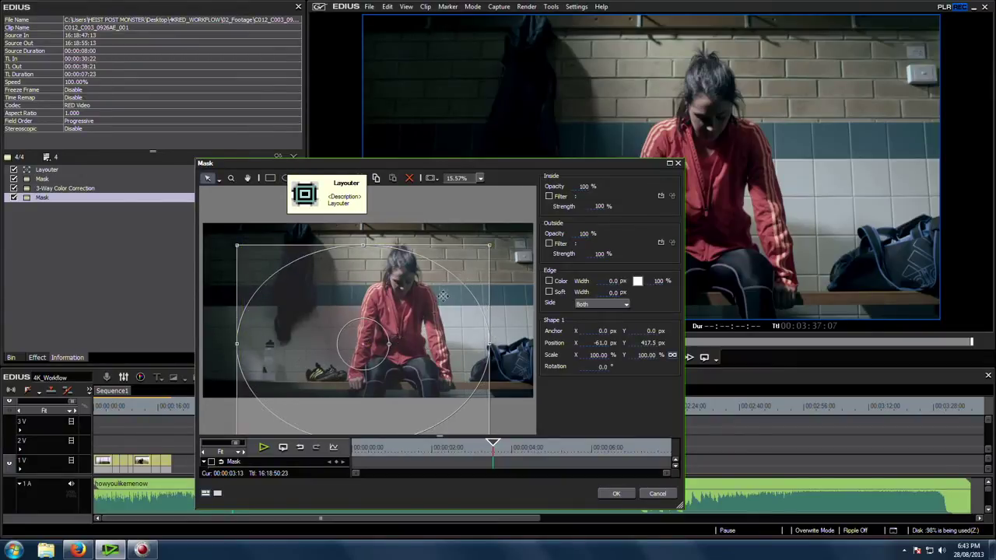
- Enable a soft edge for the ellipse mask with a width of 450 px
left_click(550, 293)
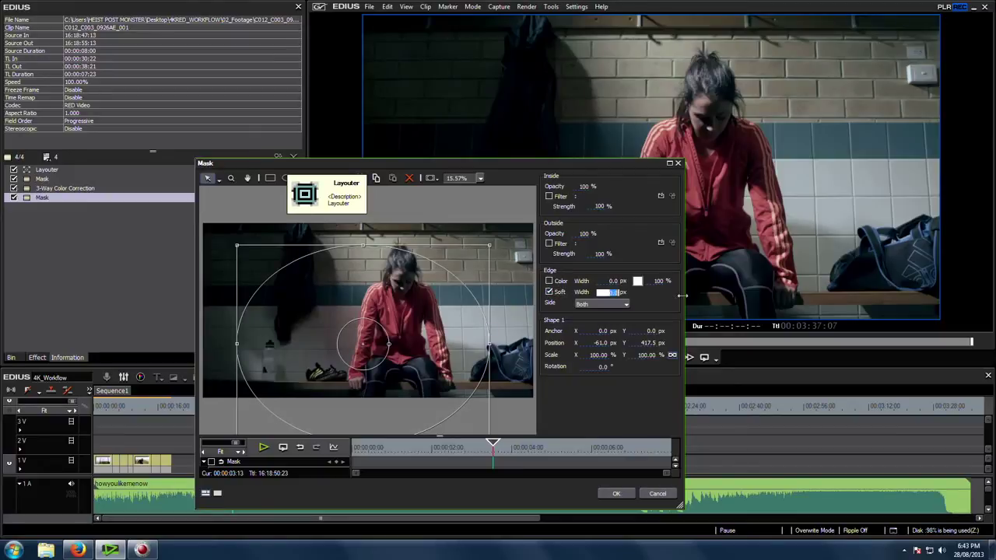
type("450")
key("Return")
- Enable the filter inside the ellipse mask and choose Sharpness for it
left_click(549, 196)
left_click(661, 196)
left_click(397, 218)
scroll(448, 281, "down", 4)
scroll(445, 292, "down", 2)
left_click(436, 315)
left_click(432, 289)
left_click(472, 356)
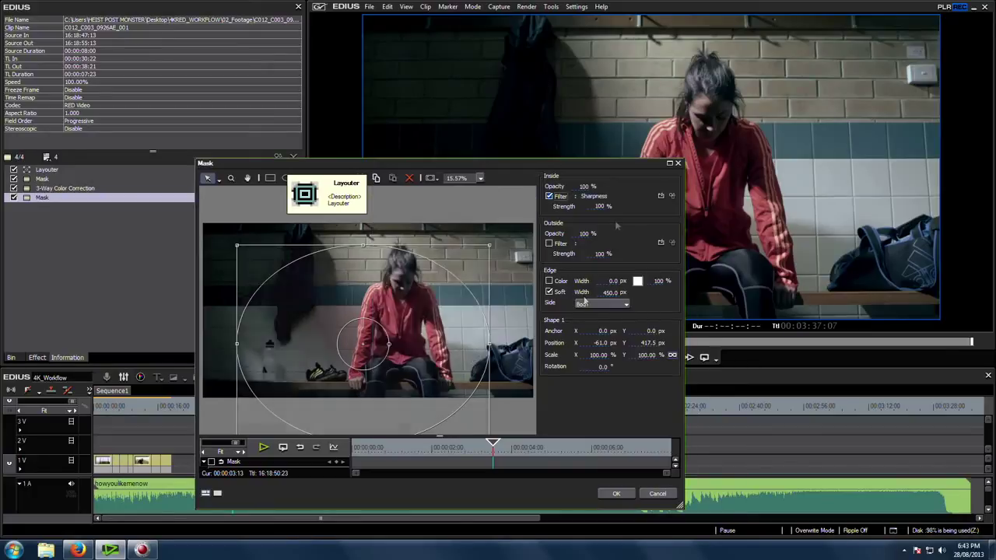
- Set the inside Sharpness filter's Sharp value to 25 and accept it
left_click(671, 197)
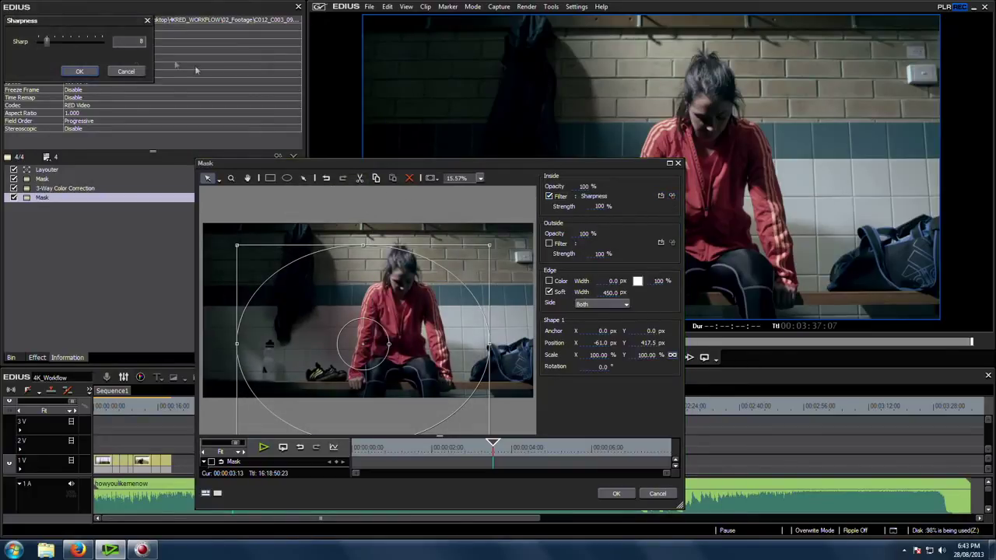
left_click_drag(351, 204, 368, 209)
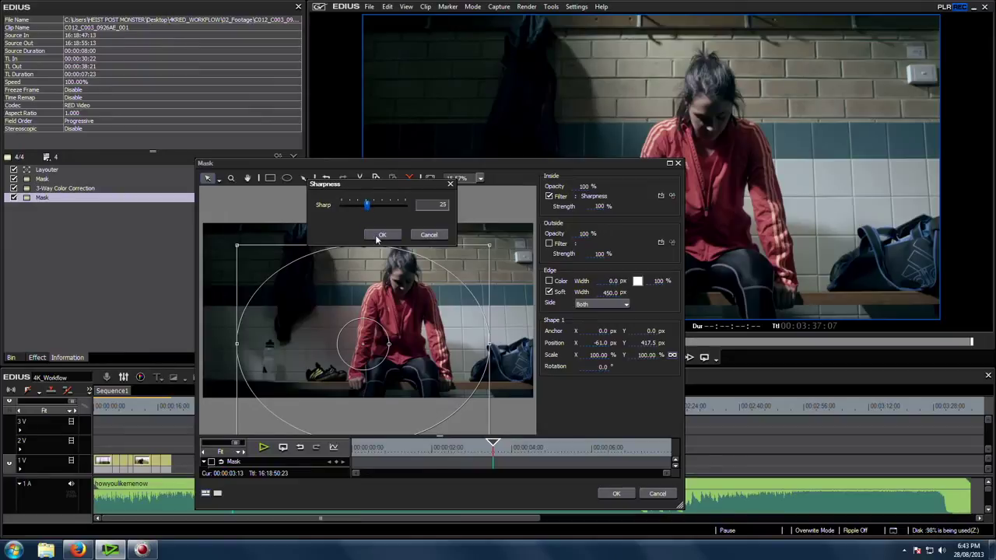
left_click(379, 235)
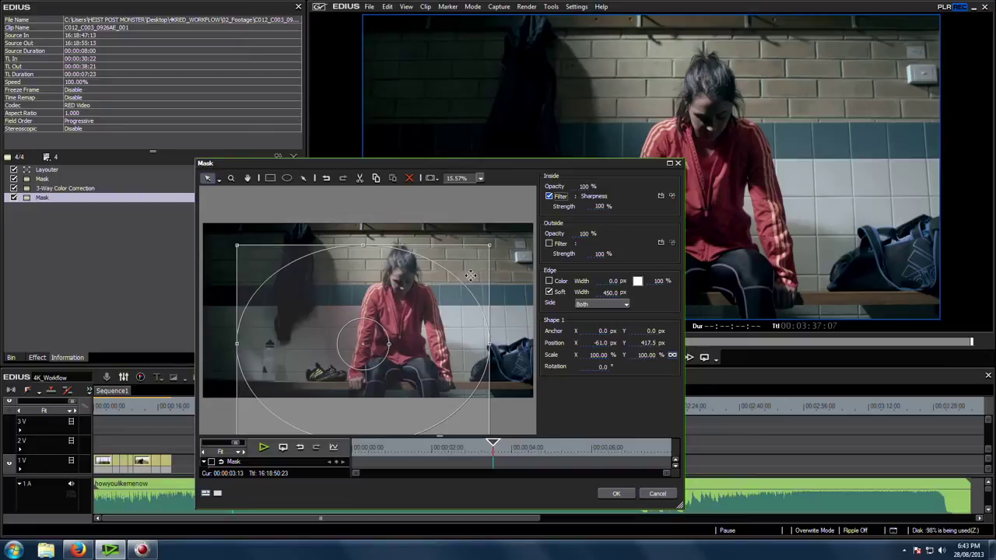
- Set the mask's soft edge width to 800 px and assign Gaussian Blur as the filter outside the ellipse
left_click(608, 291)
type("300")
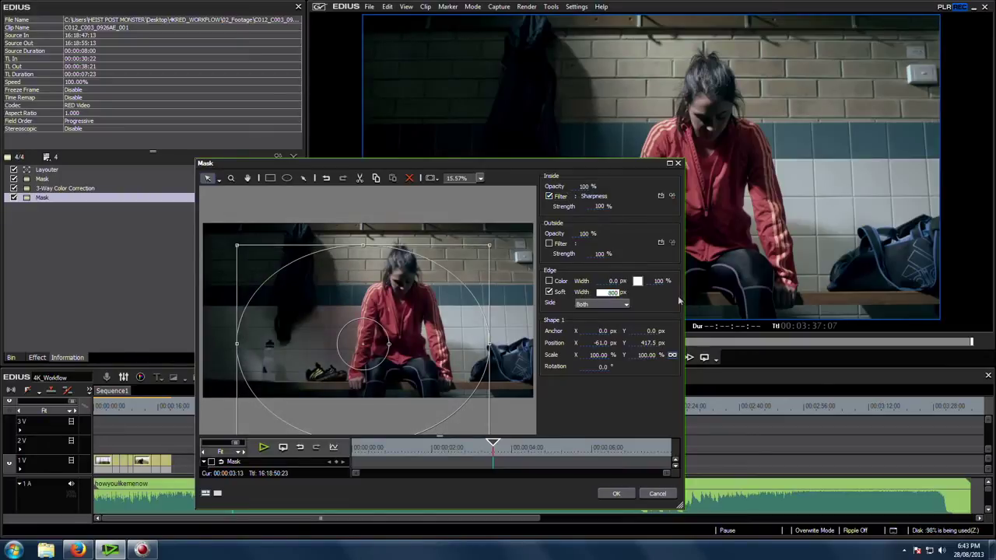
left_click(549, 243)
left_click(661, 243)
left_click(393, 206)
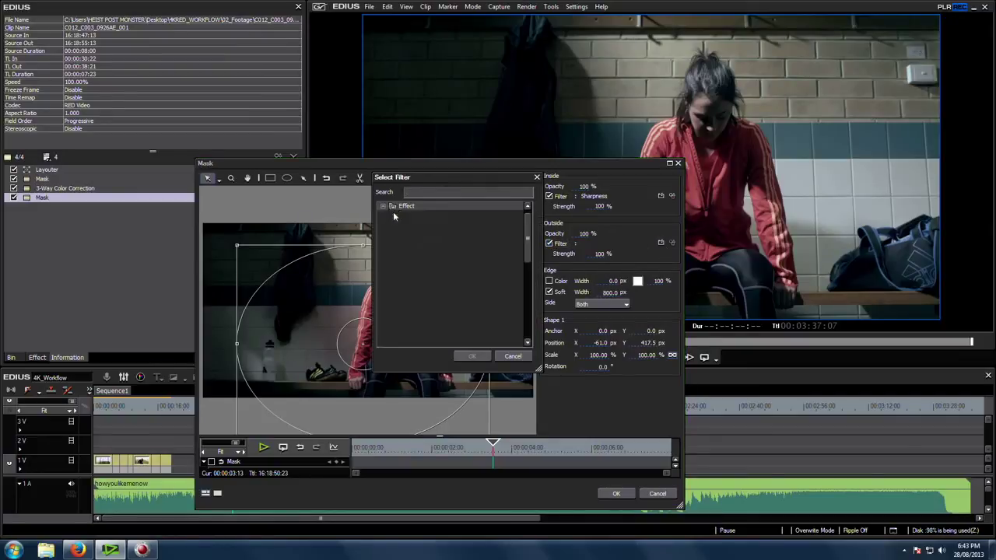
left_click_drag(527, 244, 525, 317)
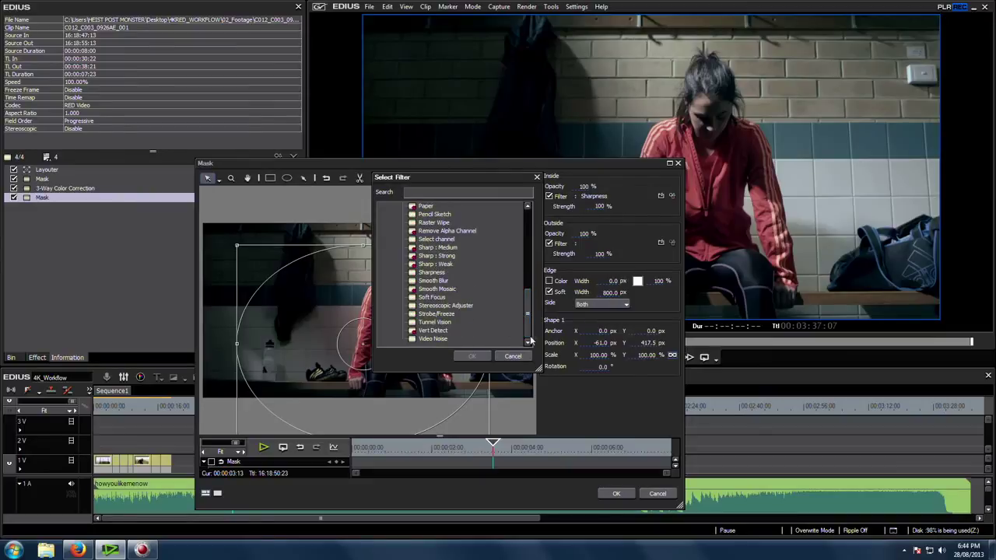
scroll(529, 318, "up", 2)
left_click_drag(530, 318, 529, 285)
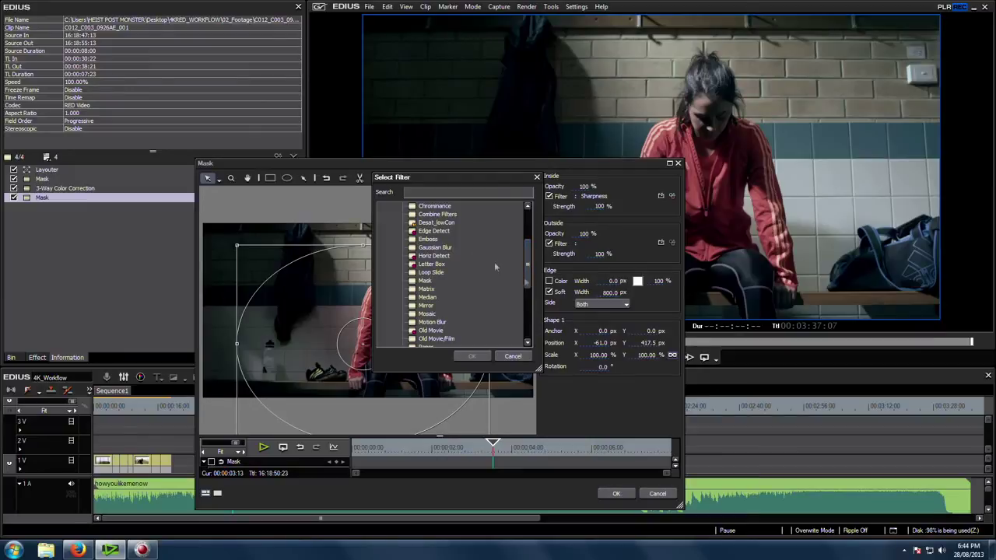
left_click(437, 247)
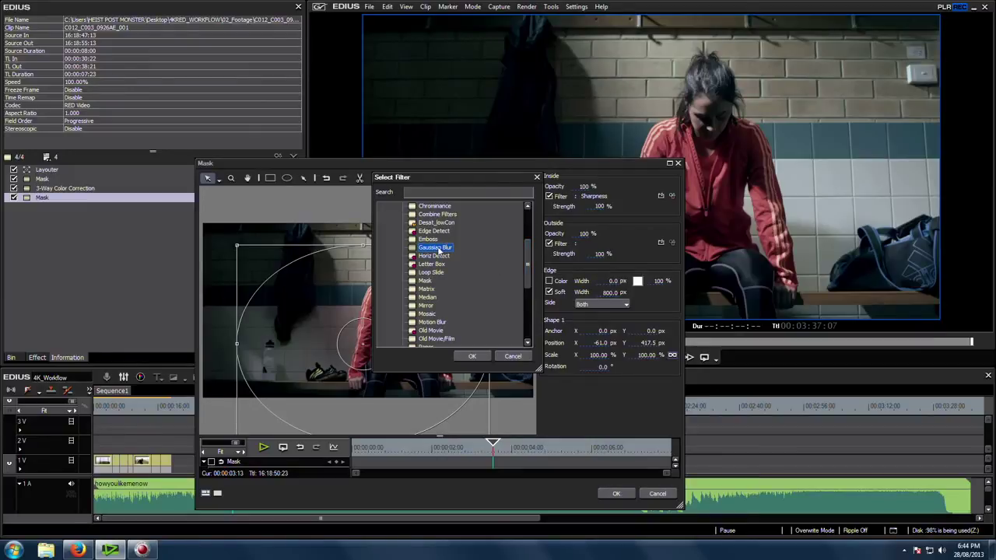
left_click(473, 357)
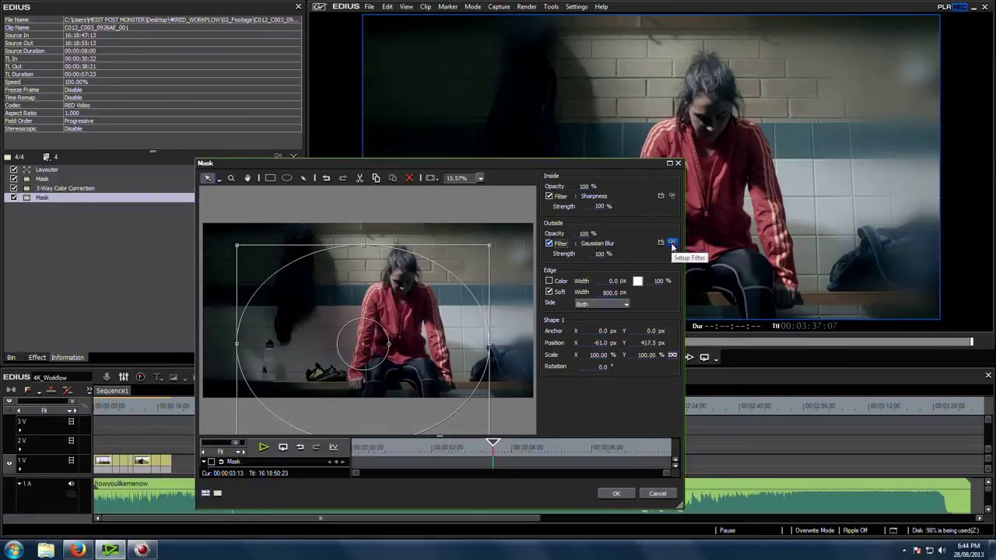
- Reduce the outside Gaussian Blur to 1% horizontally and vertically and accept it
left_click(672, 244)
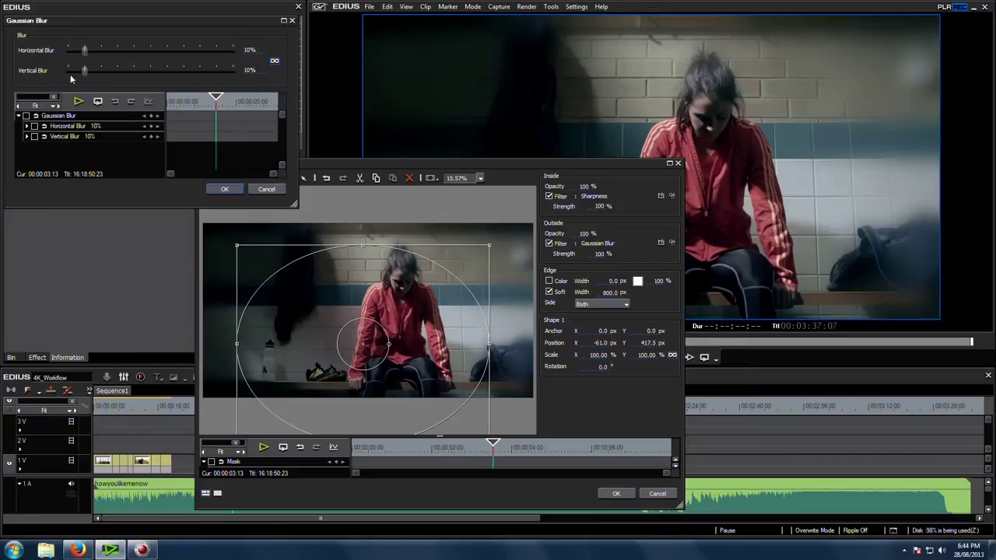
mouse_move(84, 71)
left_mouse_down()
mouse_move(58, 78)
mouse_move(71, 74)
left_mouse_up()
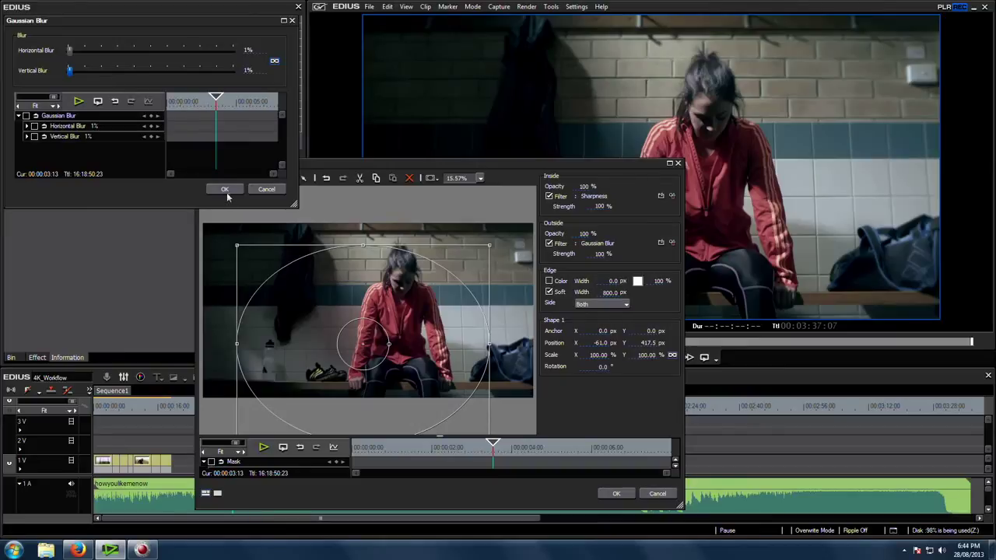
left_click(225, 190)
- Move the Mask dialog clear of the woman, set the outside filter strength to 50%, and accept the mask
left_click_drag(593, 163, 432, 118)
left_click(442, 208)
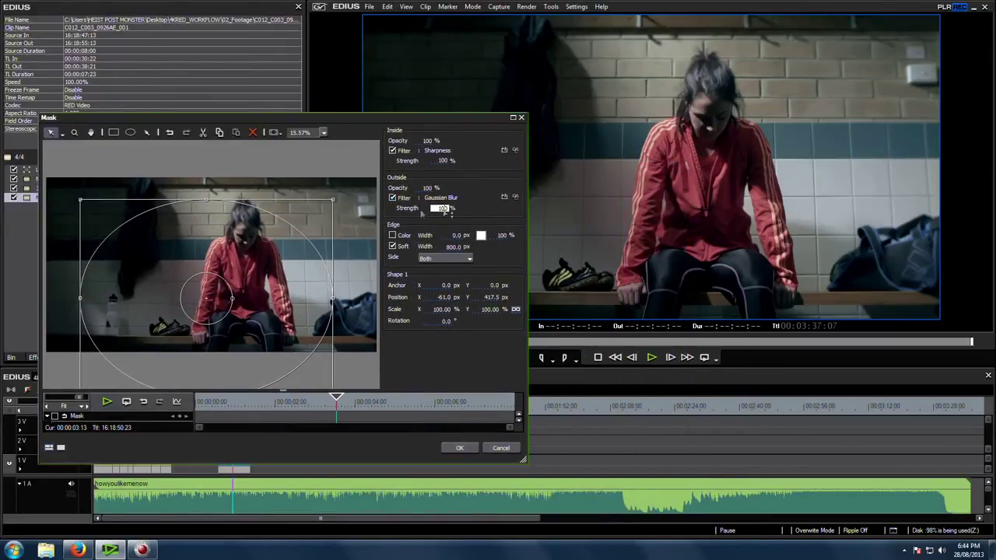
left_click_drag(433, 208, 493, 216)
type("50")
left_click(465, 449)
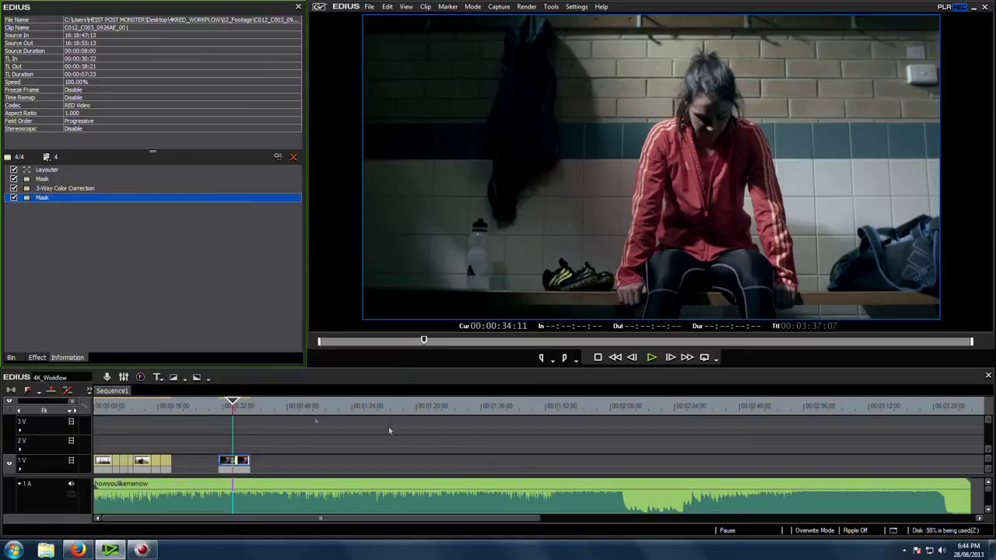
- Add another 3-Way Color Correction to the clip at 00:00:34:08 and open its settings
left_click(233, 407)
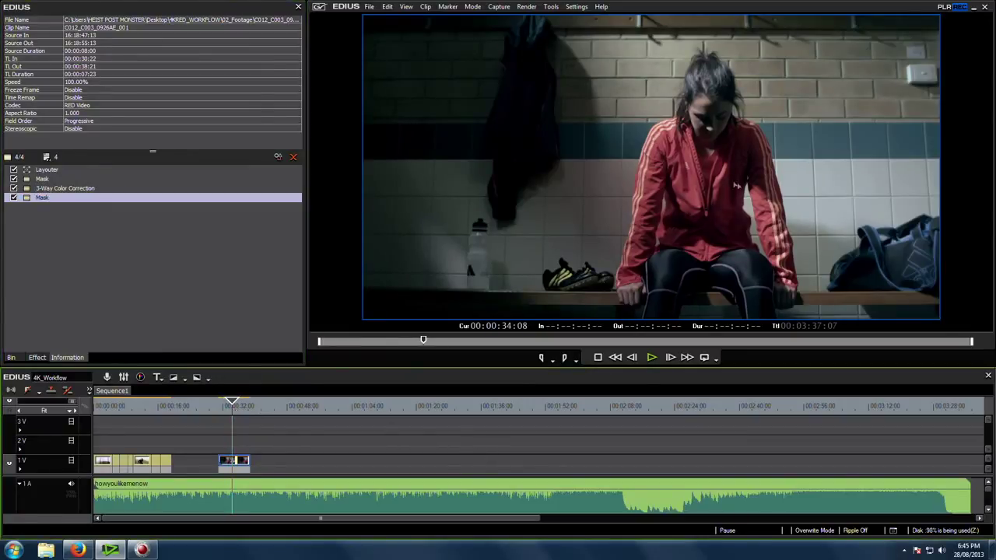
left_click(122, 277)
left_click(36, 360)
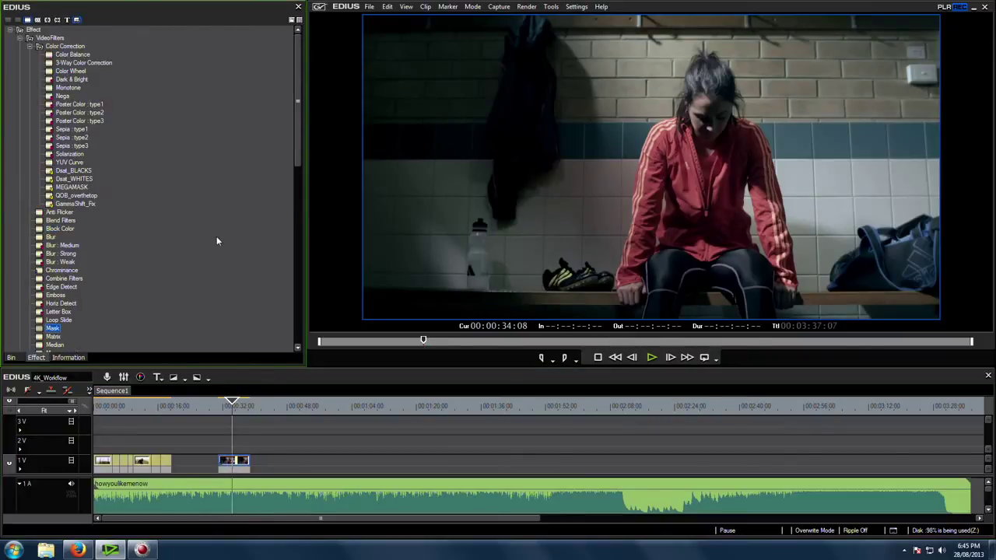
left_click_drag(82, 63, 236, 462)
double_click(63, 205)
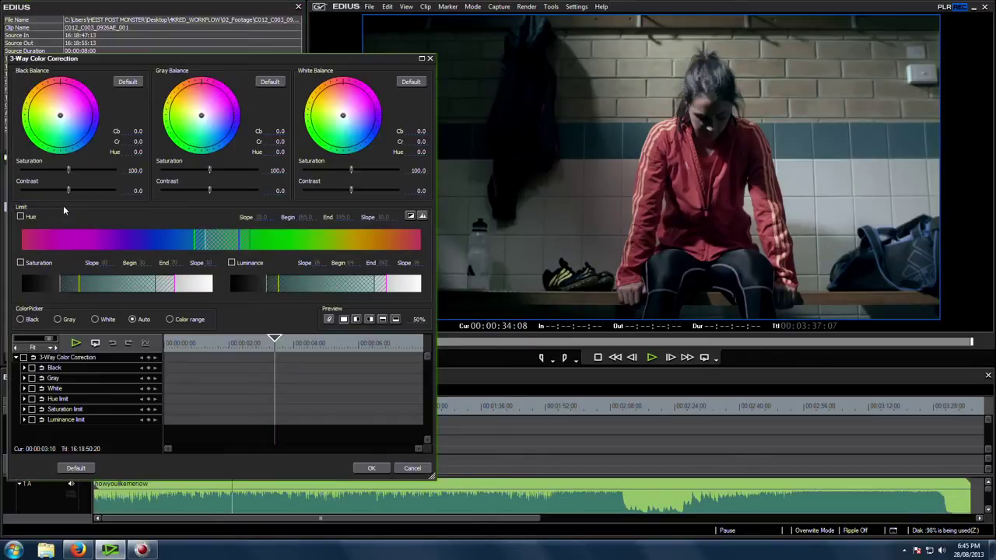
- Enable the hue, saturation and luminance limits, display the key, and sample the red jacket with the Color range picker
left_click(173, 320)
left_click(22, 217)
left_click(22, 263)
left_click(232, 263)
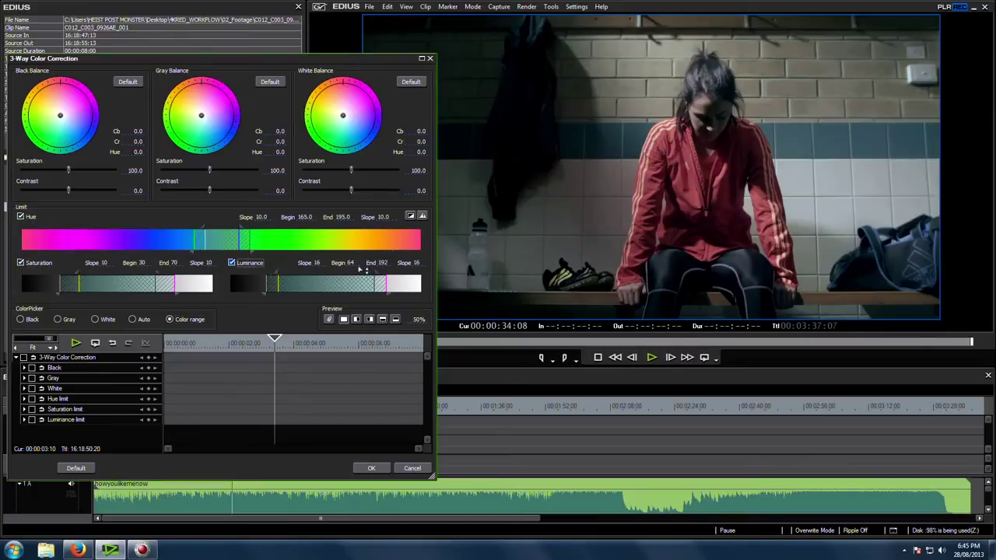
left_click(421, 218)
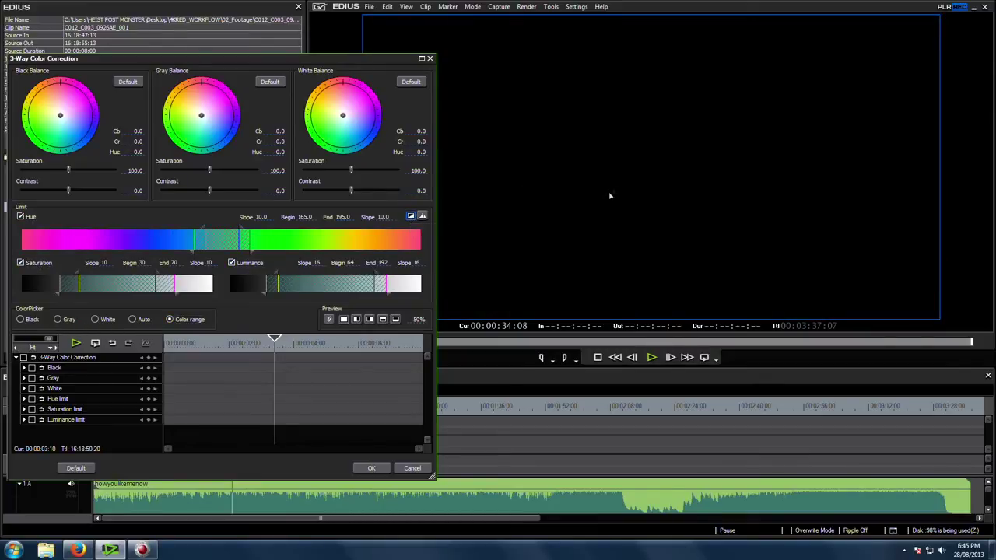
left_click(680, 185)
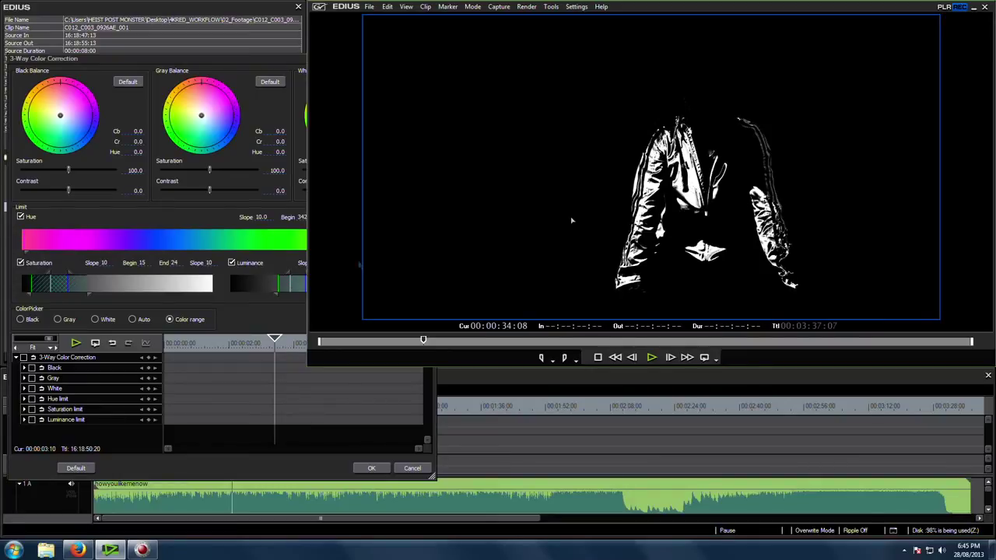
- Widen the jacket key with hue begin 325, end 0, slopes 23 and 7, and luminance begin 60, end 125, softening its slopes
left_click(206, 222)
mouse_move(374, 256)
left_mouse_down()
mouse_move(352, 253)
mouse_move(420, 237)
mouse_move(400, 243)
left_mouse_up()
left_click_drag(319, 296, 375, 295)
mouse_move(282, 299)
left_mouse_down()
mouse_move(250, 297)
mouse_move(306, 270)
left_mouse_up()
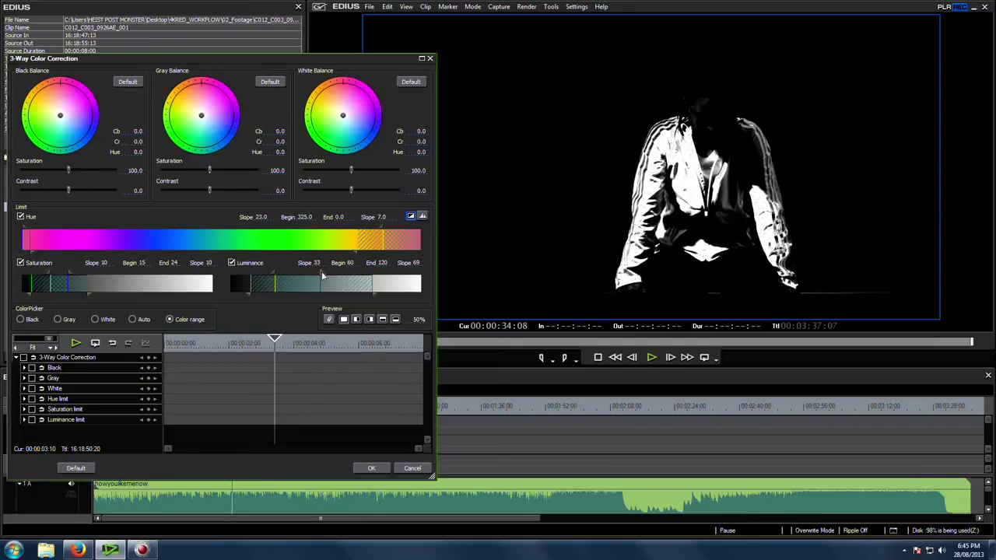
left_click_drag(322, 273, 326, 274)
left_click_drag(373, 298, 365, 299)
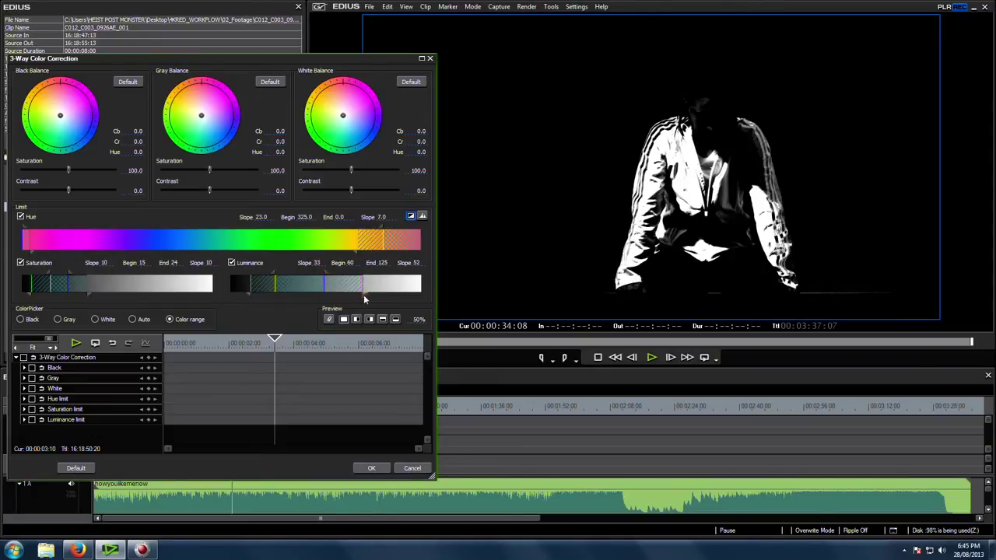
mouse_move(252, 298)
left_mouse_down()
mouse_move(228, 295)
mouse_move(240, 294)
left_mouse_up()
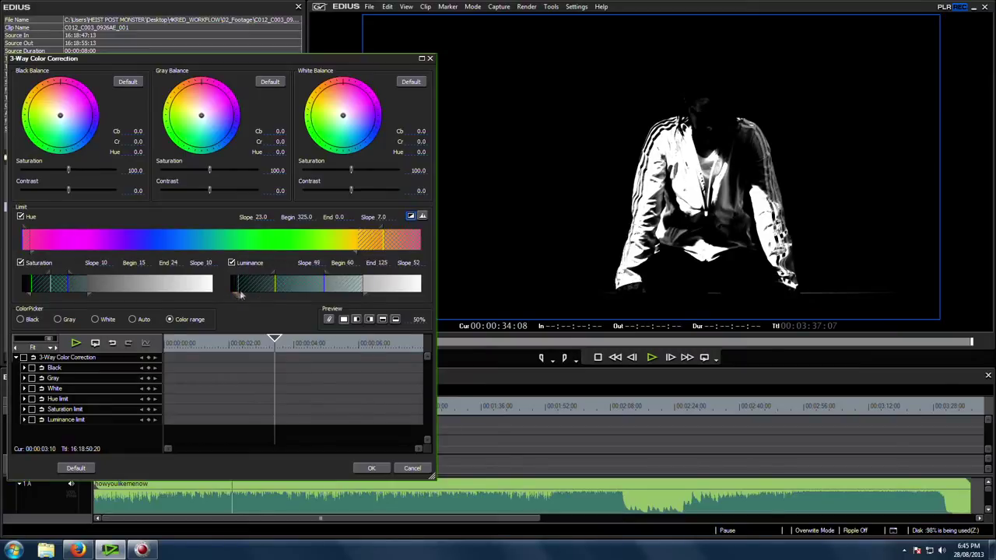
- Hide the key display, shift the gray balance slightly toward red-magenta for the jacket, and accept the color correction
left_click(421, 216)
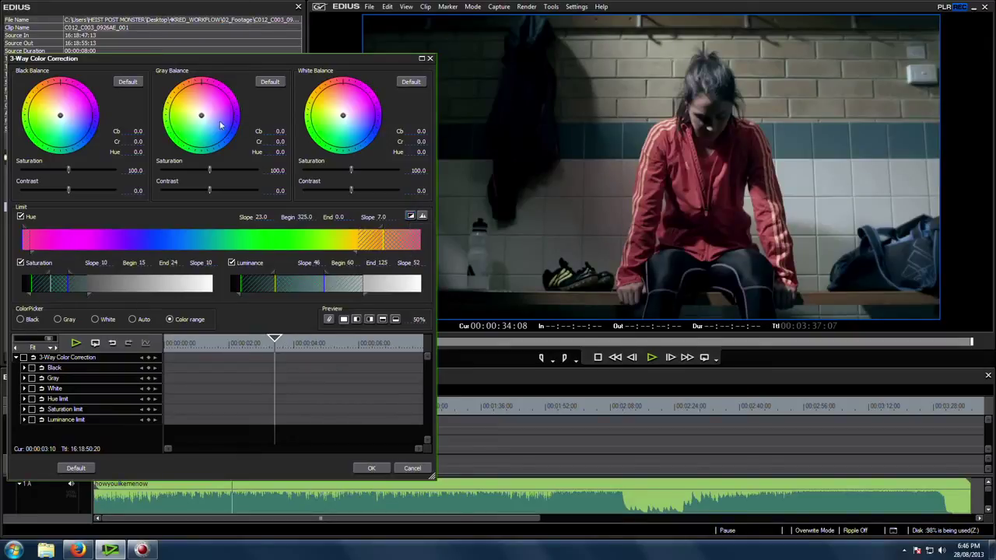
left_click_drag(203, 119, 203, 114)
left_click_drag(202, 114, 204, 112)
left_click(374, 469)
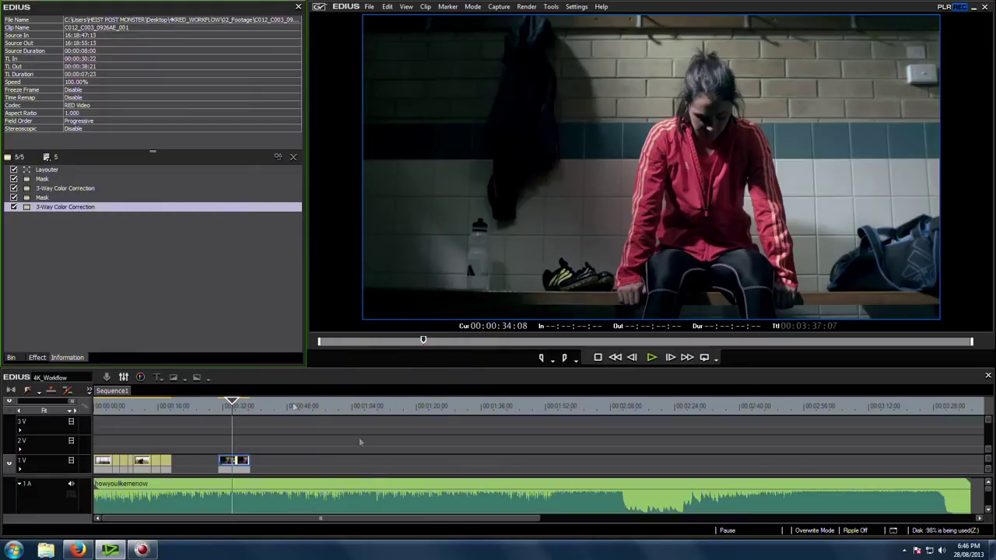
- Scrub the locker-room clip to about 00:00:36:18 to check the corrected jacket
left_click(241, 411)
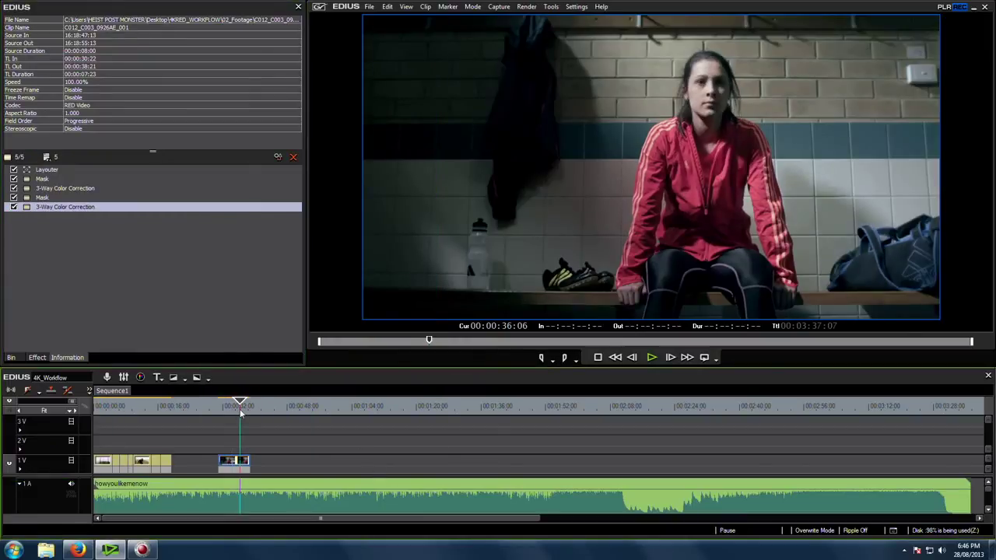
left_click_drag(242, 412, 243, 412)
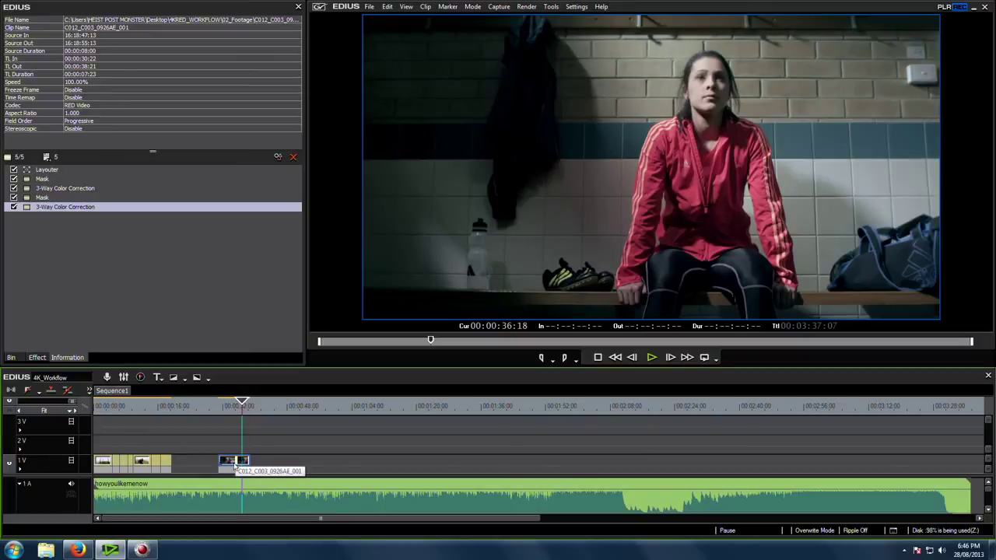
mouse_move(142, 550)
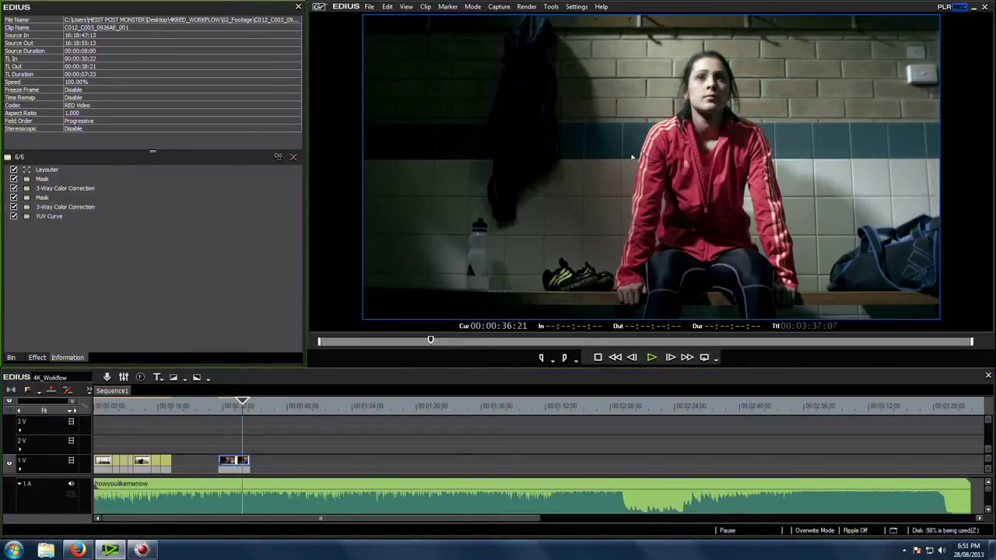
- Add another Mask filter to the locker-room clip and open its settings
left_click(37, 357)
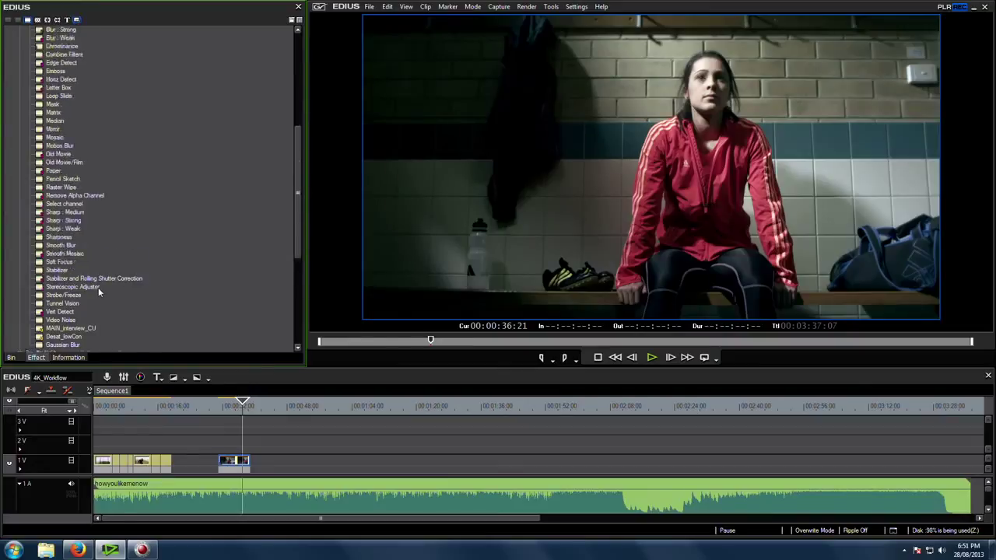
scroll(98, 288, "up", 4)
left_click(52, 178)
left_click_drag(226, 459, 227, 459)
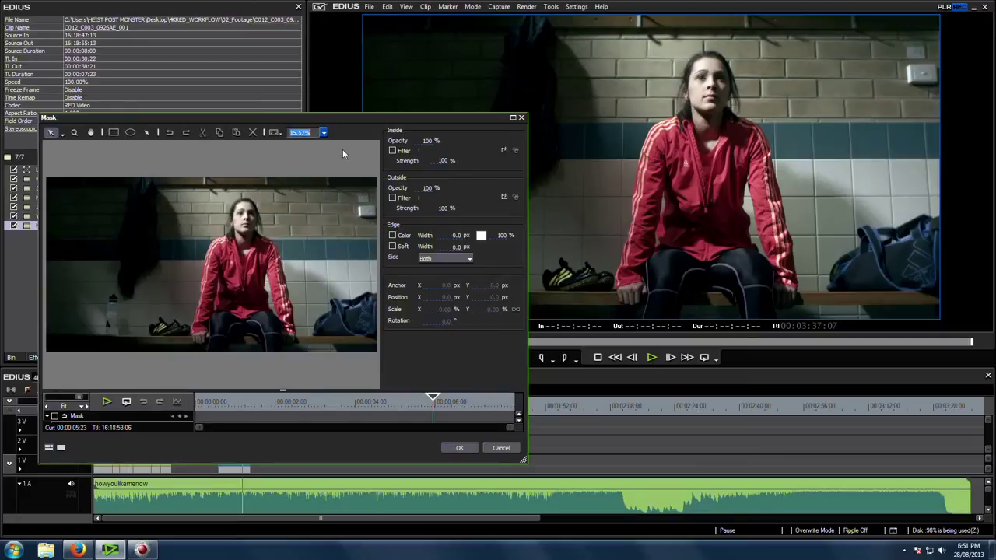
- Draw a large rectangular mask, rotate it about 48.8°, and place it beyond the frame's upper-right corner at about X 2590, Y -1375 px
type("10")
key("Tab")
left_click(113, 132)
mouse_move(184, 169)
left_mouse_down()
mouse_move(380, 304)
mouse_move(379, 329)
left_mouse_up()
left_click_drag(276, 256, 349, 245)
- Enable the mask's soft edge and set its width to 850 px
left_click(393, 247)
left_click(455, 248)
type("600")
key("Return")
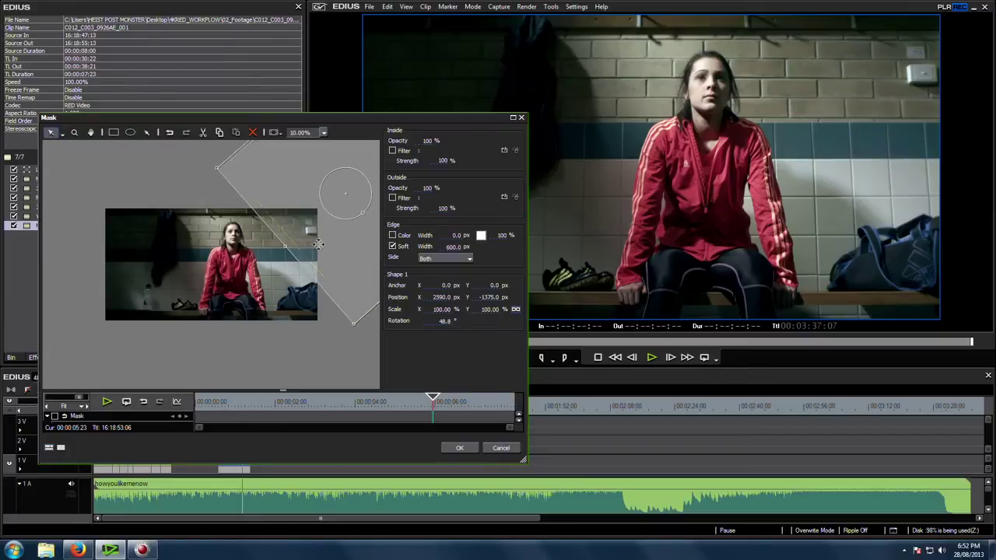
left_click(466, 249)
type("850")
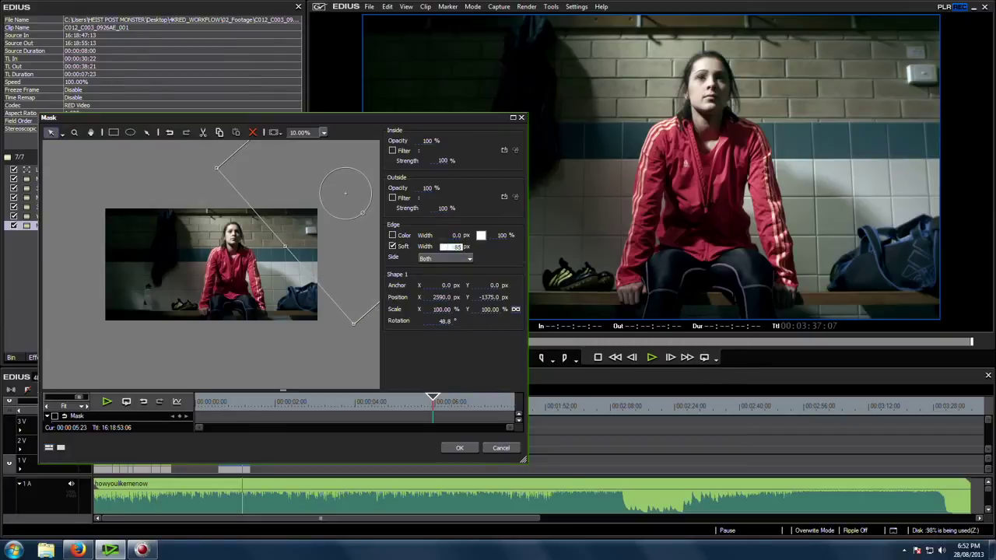
- Enable the mask's inside filter and assign YUV Curve to it
left_click(393, 151)
left_click(503, 150)
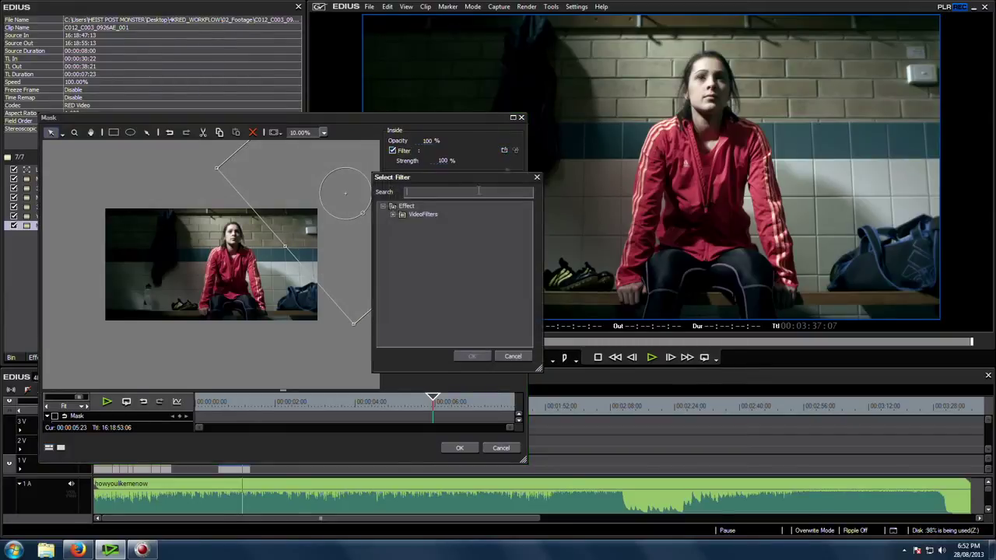
left_click(402, 214)
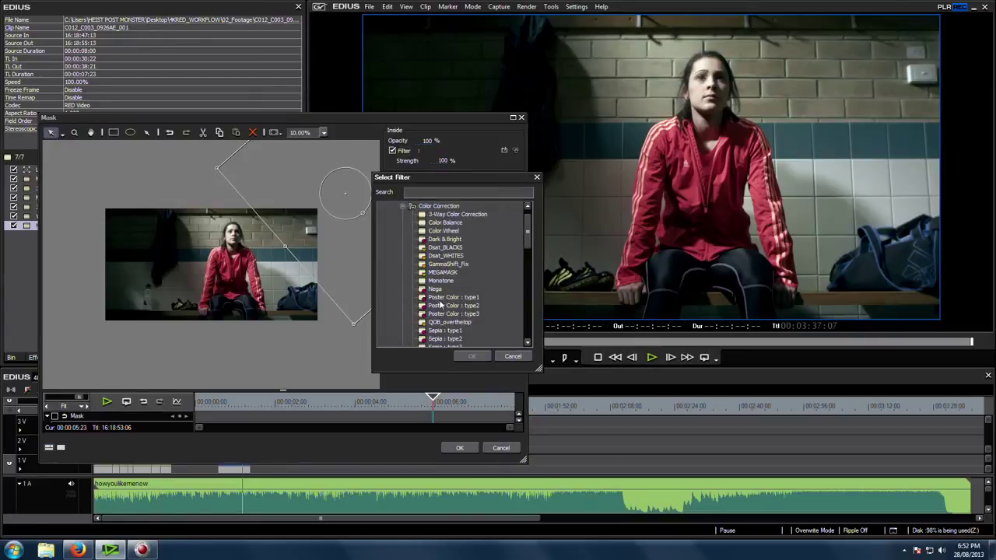
scroll(443, 303, "down", 3)
left_click(441, 290)
left_click(472, 355)
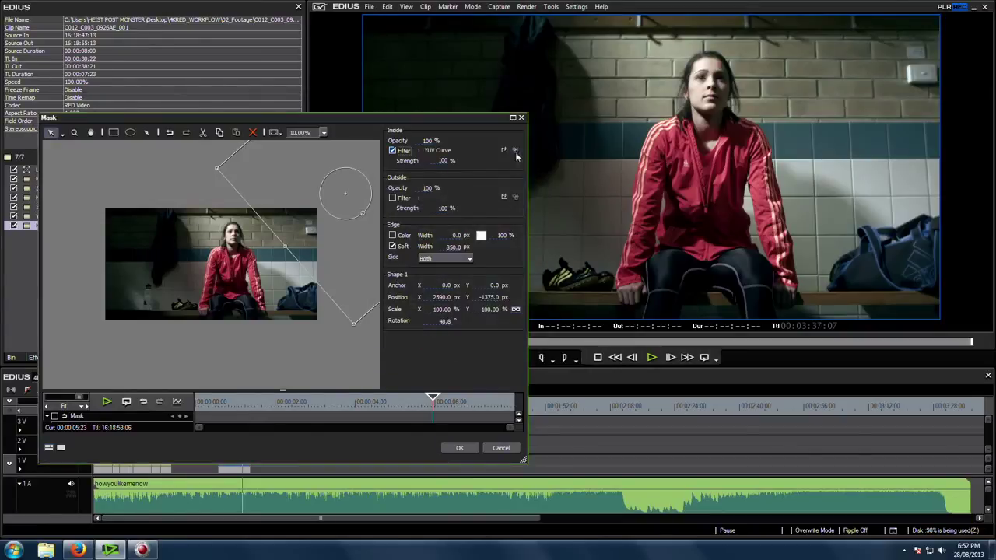
- Pull the middle of the Y curve slightly down to darken the inside area, and accept the curve and the mask
left_click(515, 150)
left_click_drag(83, 244, 86, 251)
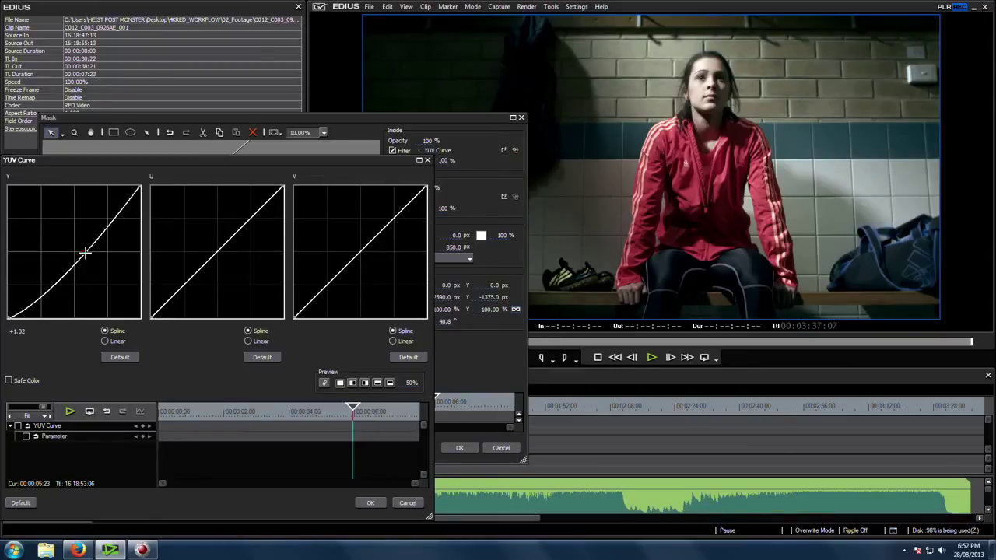
left_click(370, 503)
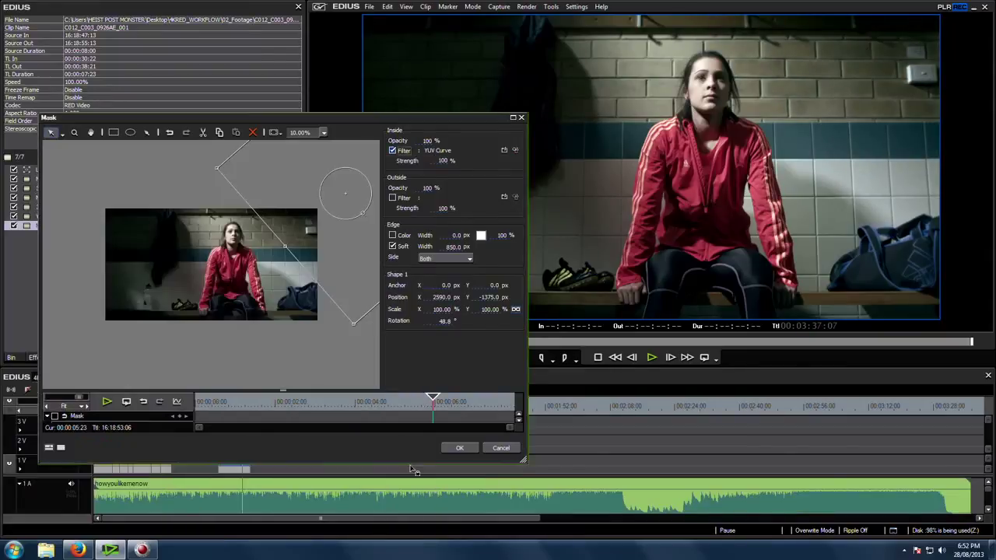
left_click(470, 448)
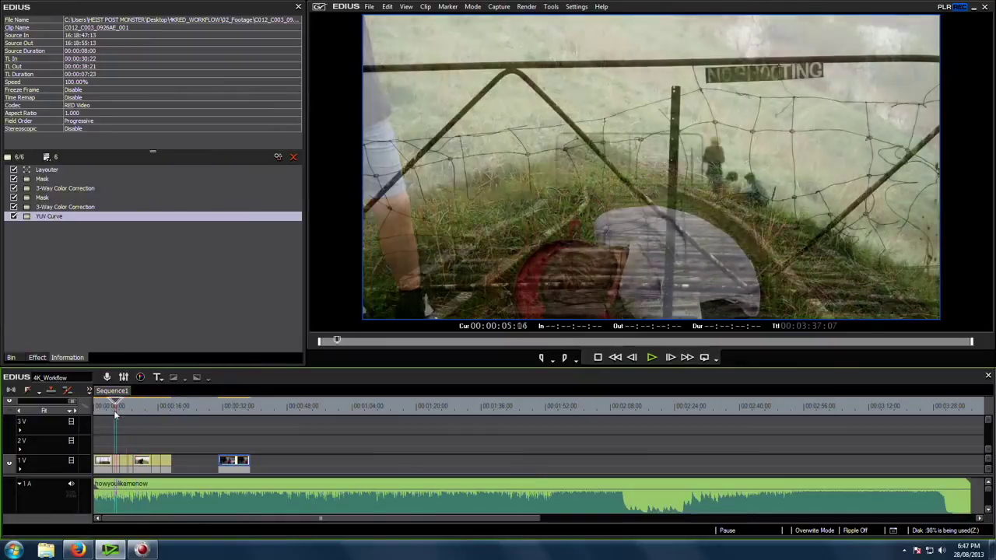
- Scrub through the outdoor clips and the locker-room shot to review the graded footage
left_click_drag(115, 415, 155, 415)
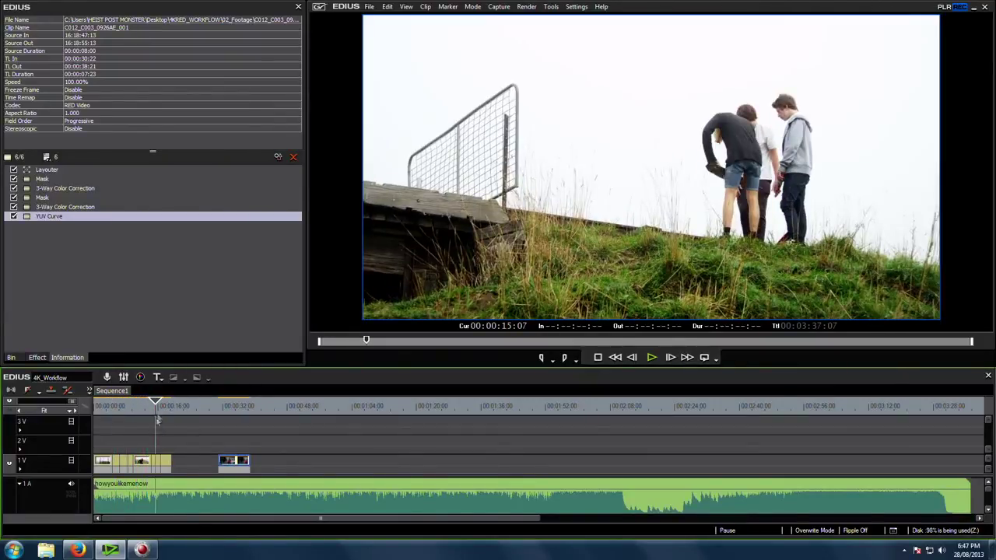
left_click_drag(204, 411, 242, 410)
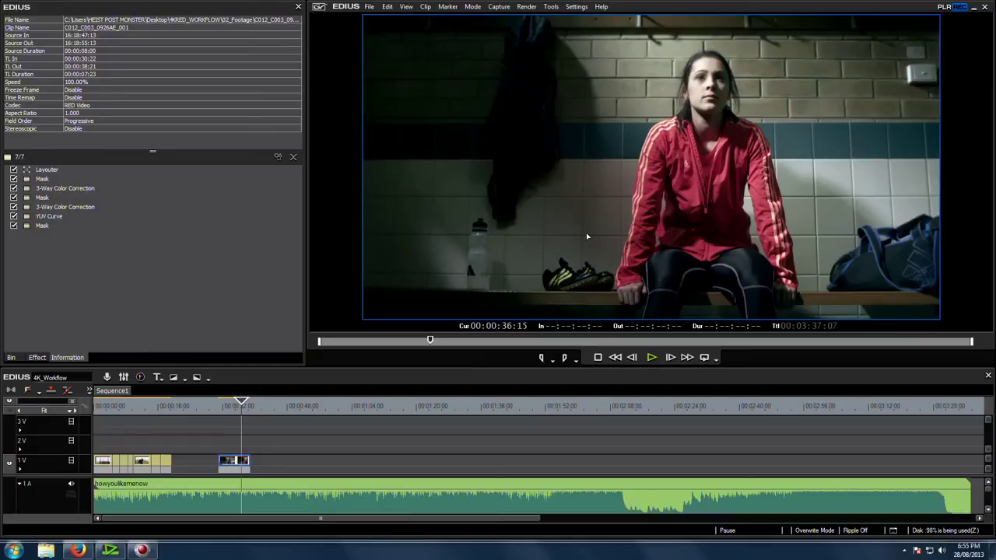
left_click(234, 411)
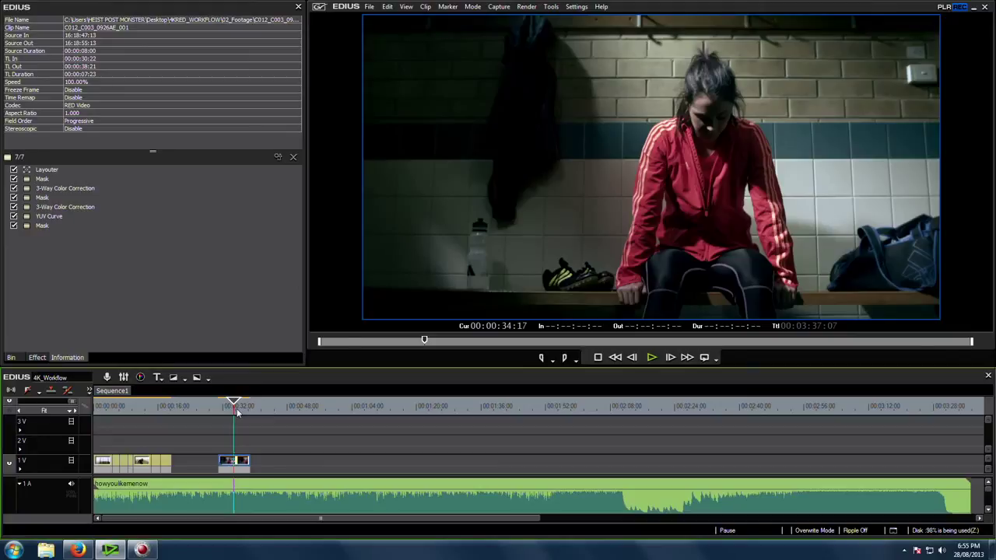
- Set In and Out points around the locker-room clip and open the Print to File export
key("z")
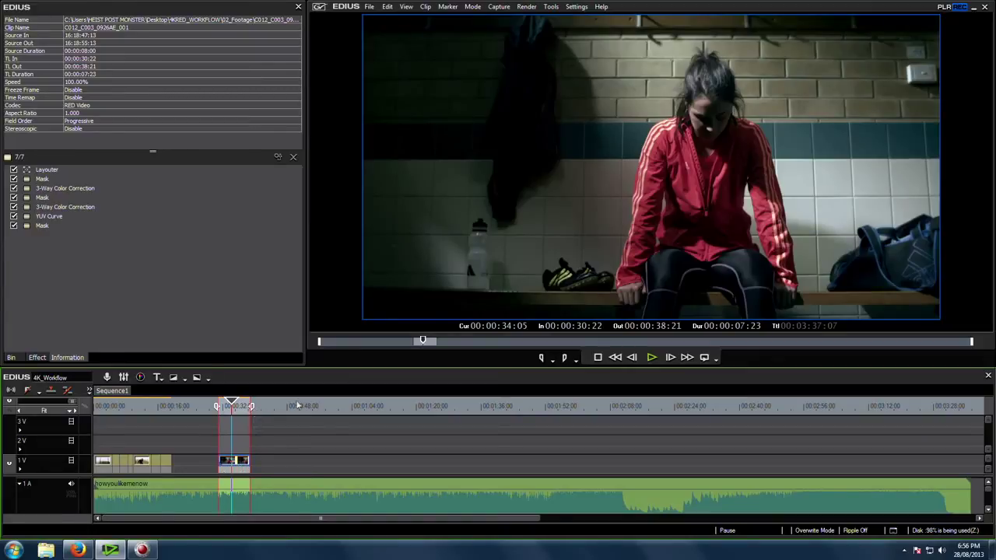
left_click(369, 7)
mouse_move(394, 250)
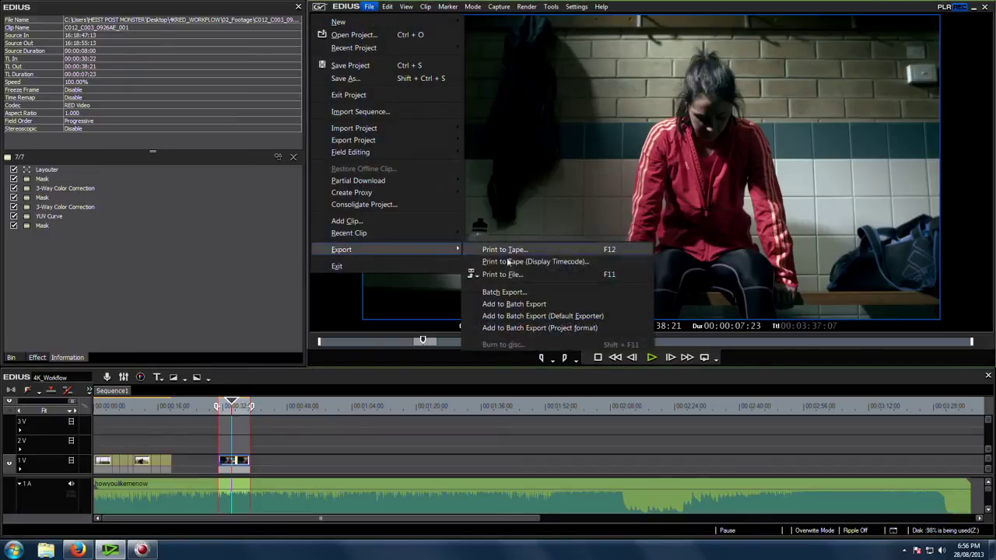
left_click(511, 275)
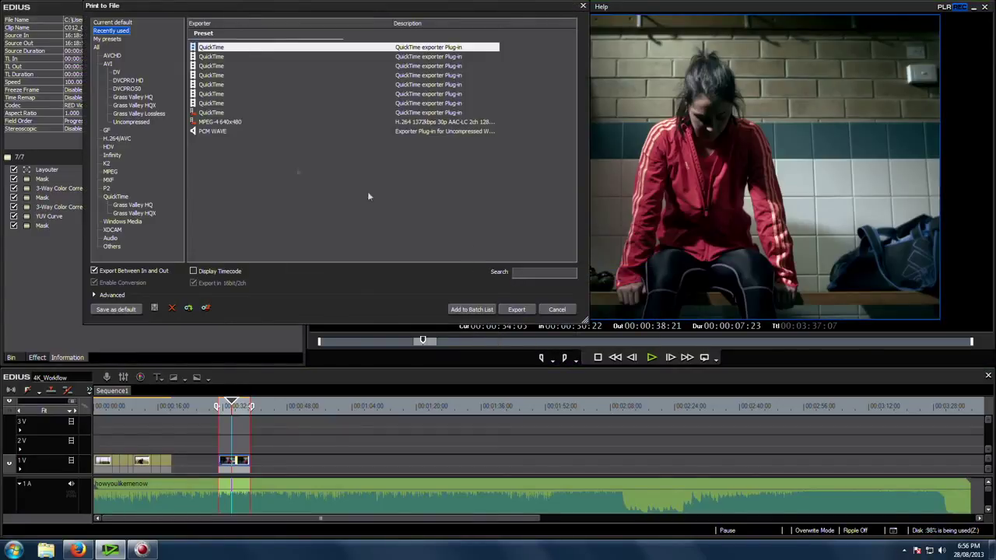
- Choose the QuickTime MPEG-4 640x480 preset and show its advanced export settings
left_click(116, 198)
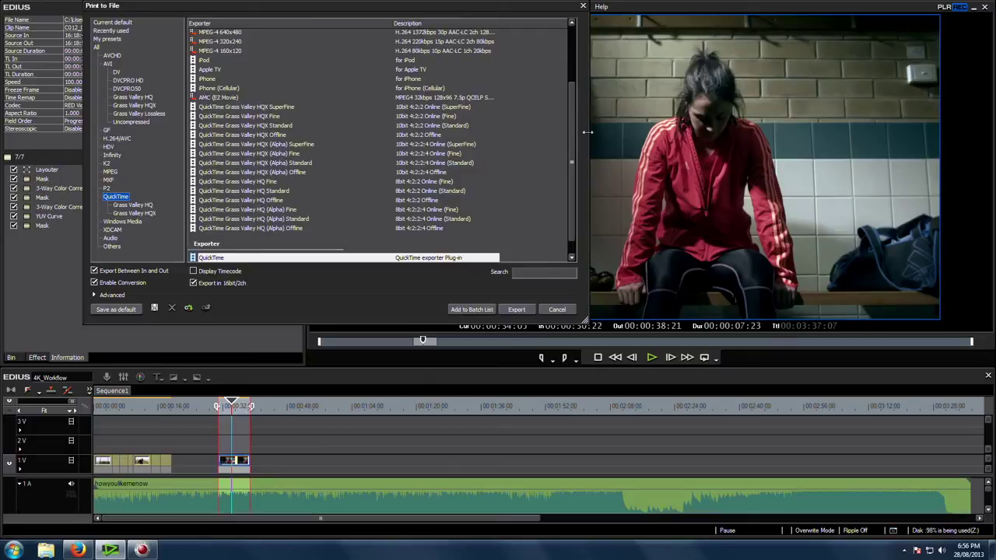
scroll(382, 48, "up", 3)
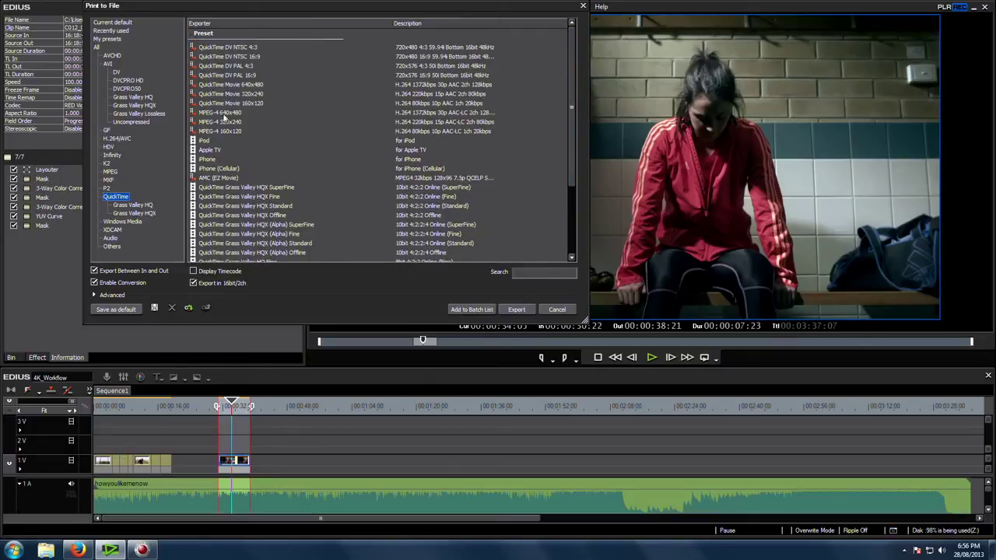
left_click(221, 115)
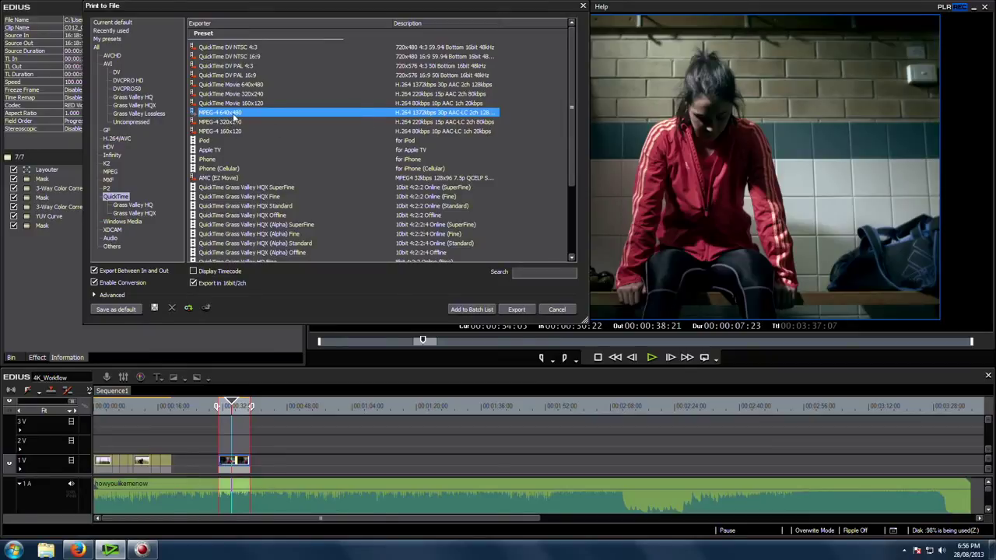
left_click(95, 295)
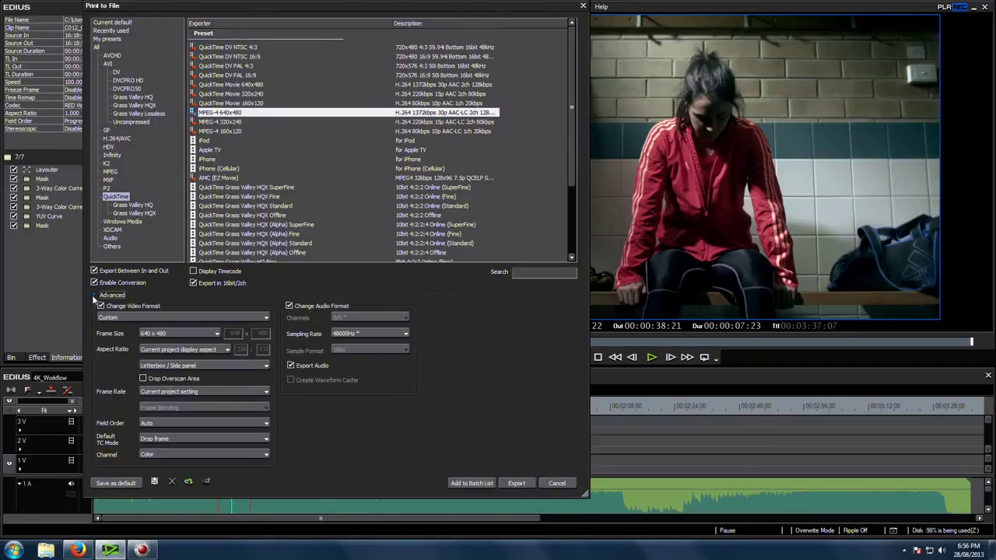
- Set the export frame size to 1920 x 1080 and the aspect ratio to 16:9 Display Aspect
left_click(217, 333)
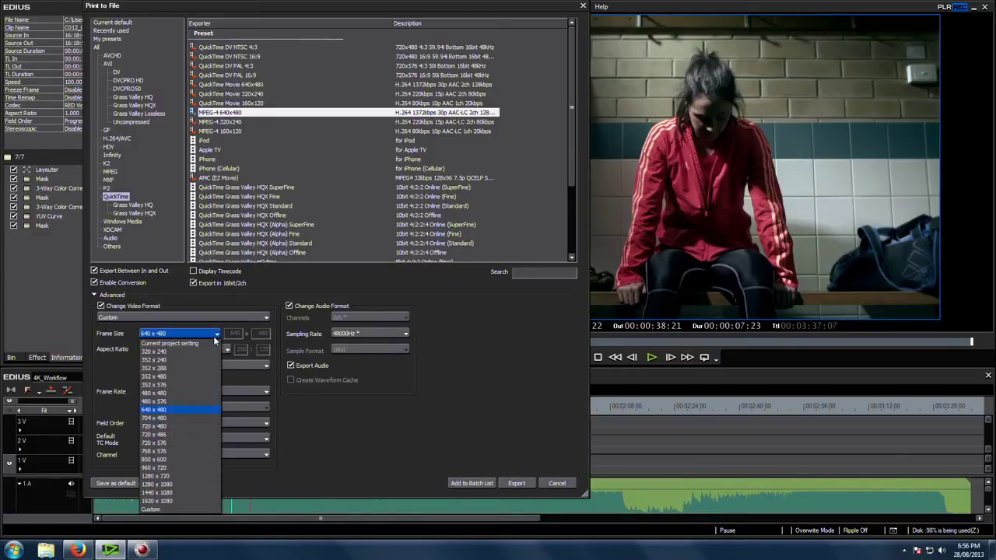
left_click(178, 511)
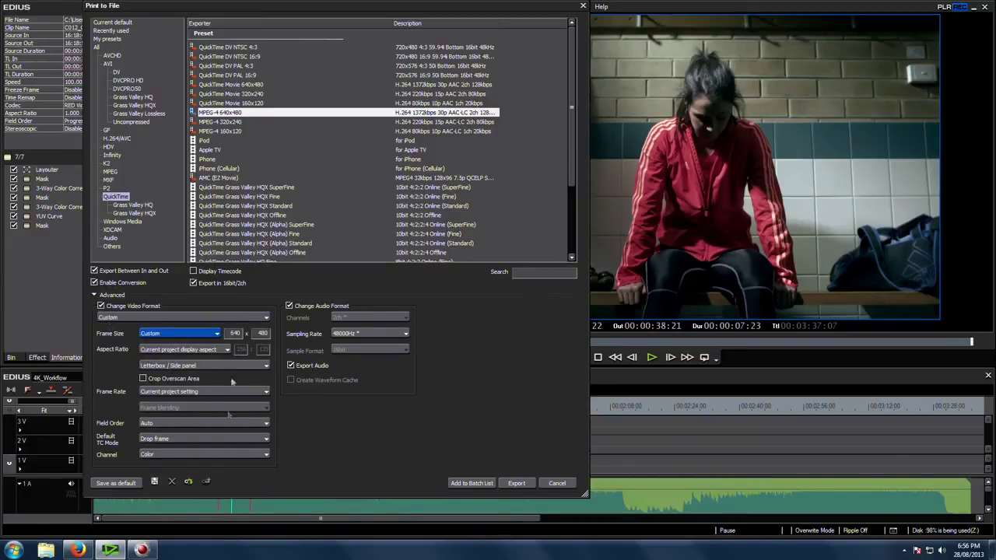
left_click(206, 333)
left_click(183, 501)
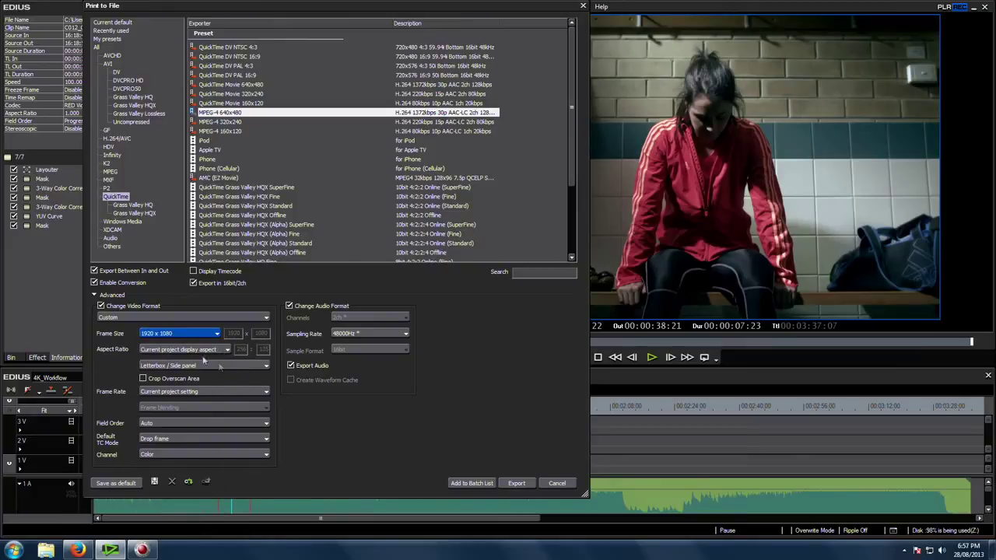
left_click(167, 350)
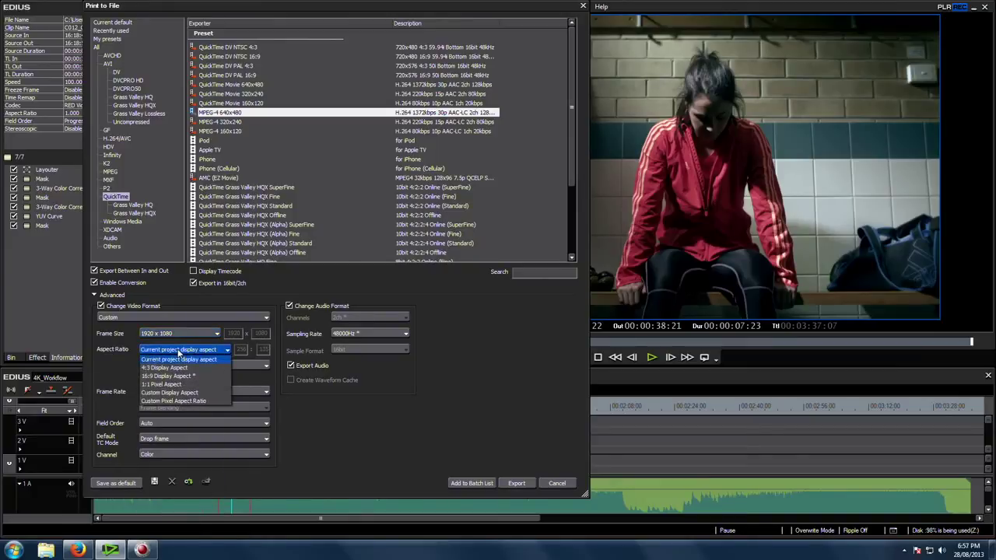
left_click(179, 376)
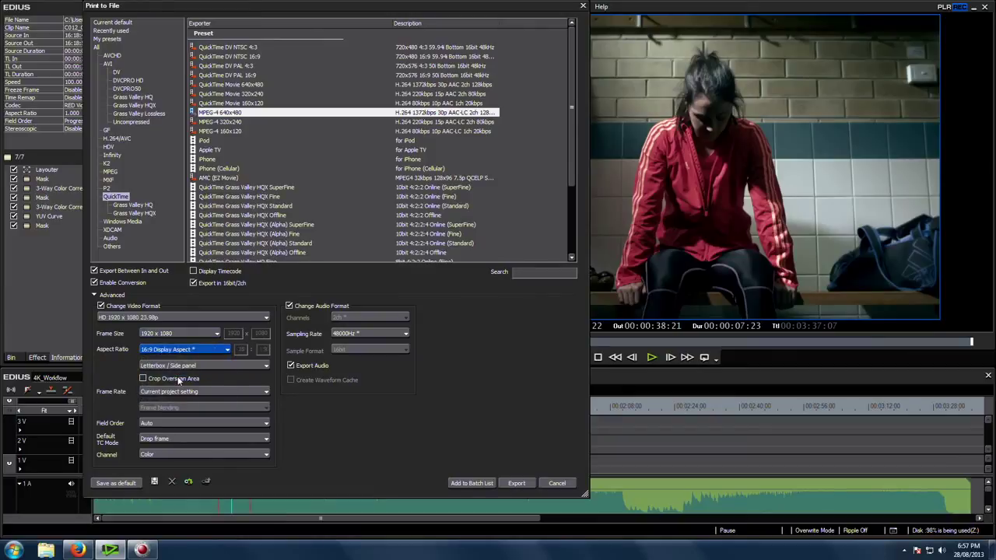
- Set the export's field order to Progressive and the default TC mode to Non drop frame
left_click(180, 424)
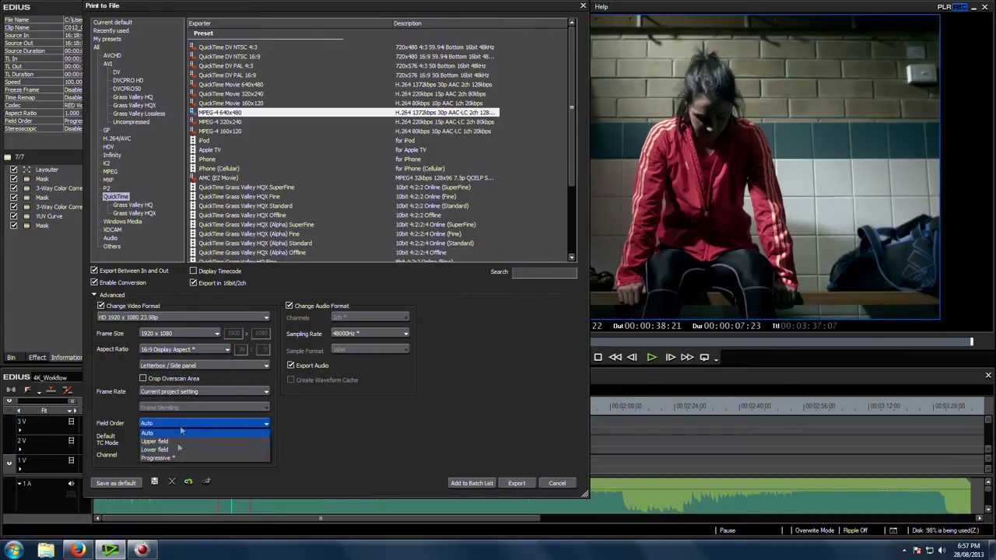
left_click(180, 460)
left_click(187, 438)
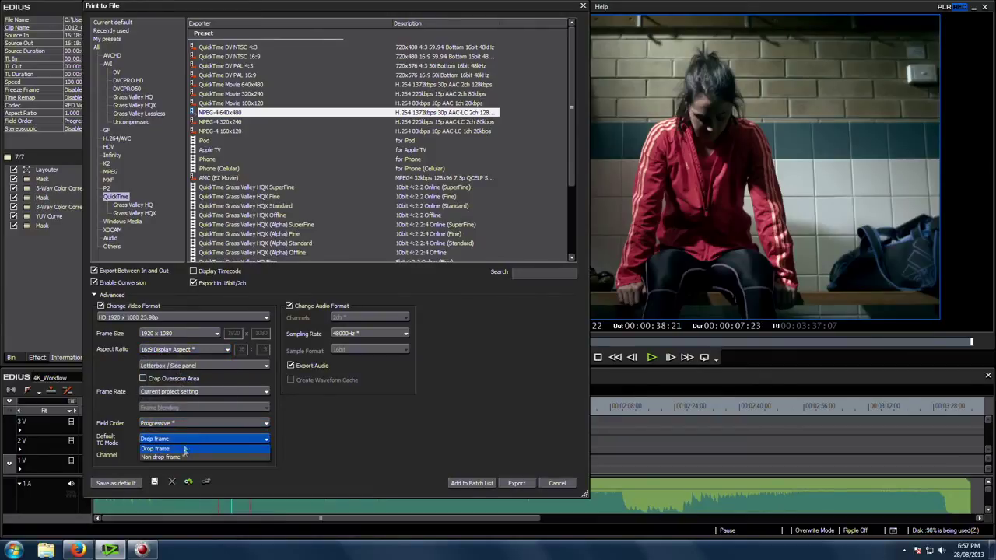
left_click(180, 456)
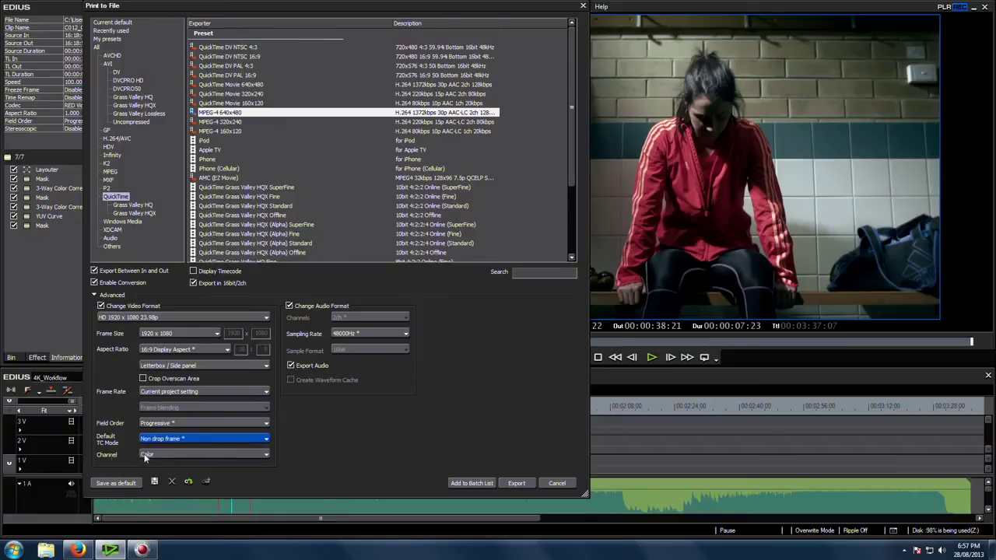
- Proceed to the export's save settings, name the file 2k_from_4k and choose the Desktop folder 4KRED_WORKFLOW > 07_Renders
left_click(516, 483)
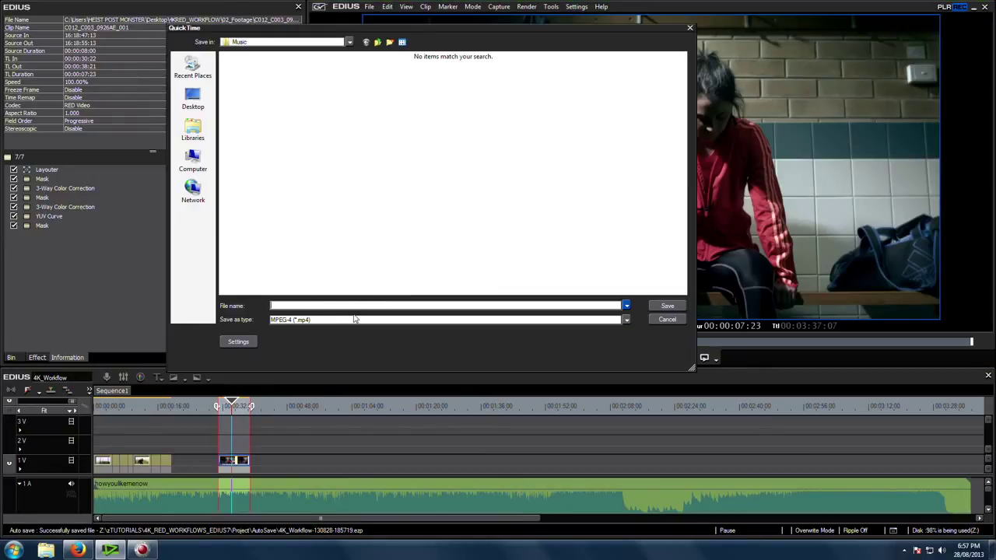
type("2k_from_4k")
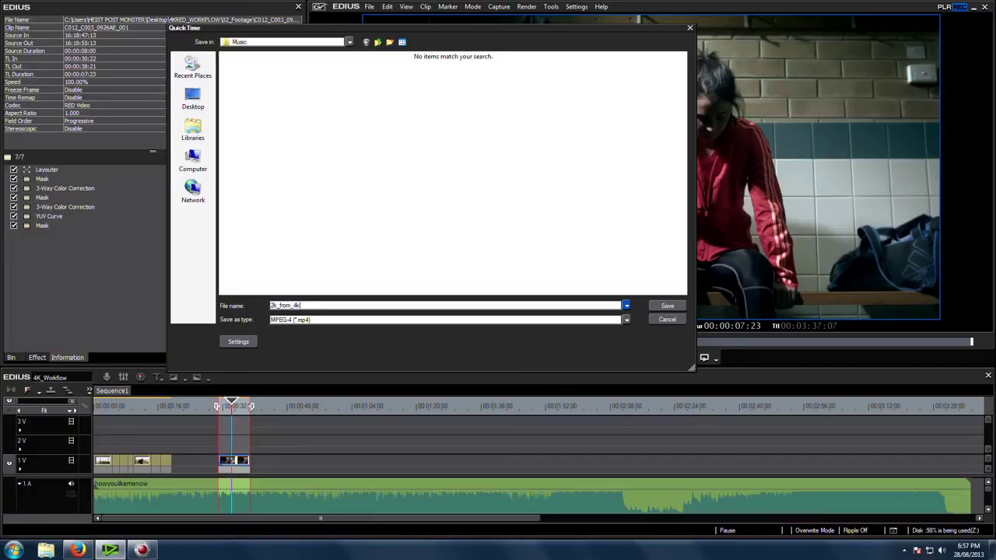
left_click(193, 97)
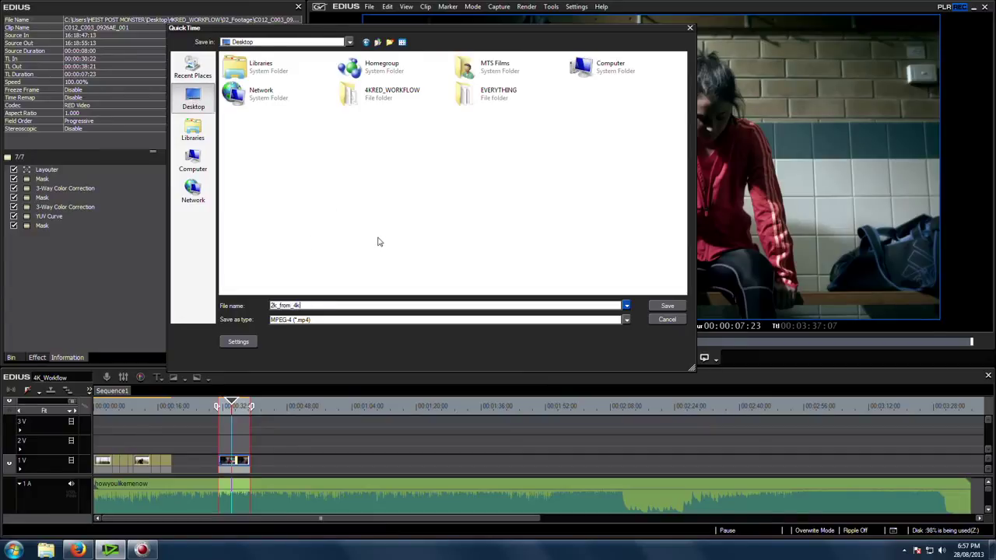
double_click(384, 95)
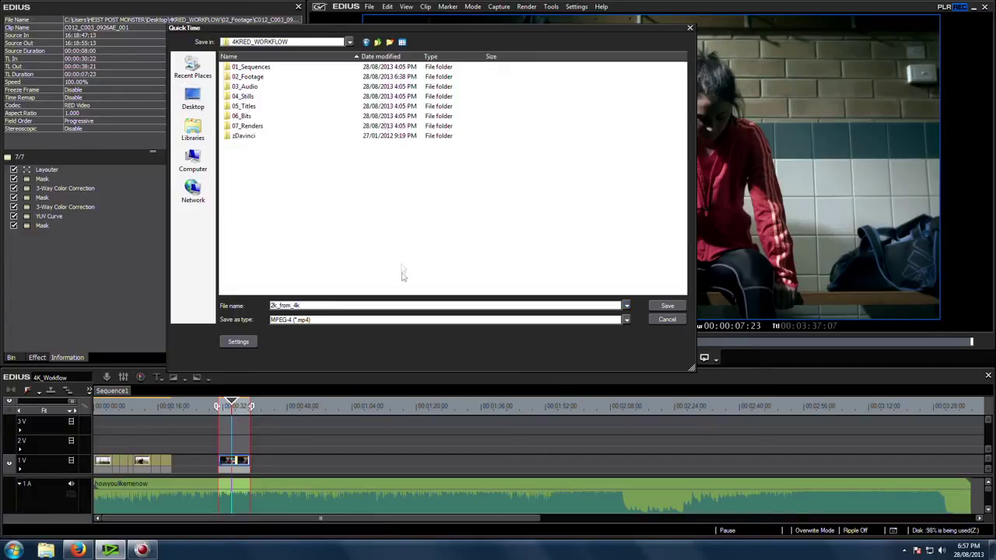
double_click(257, 126)
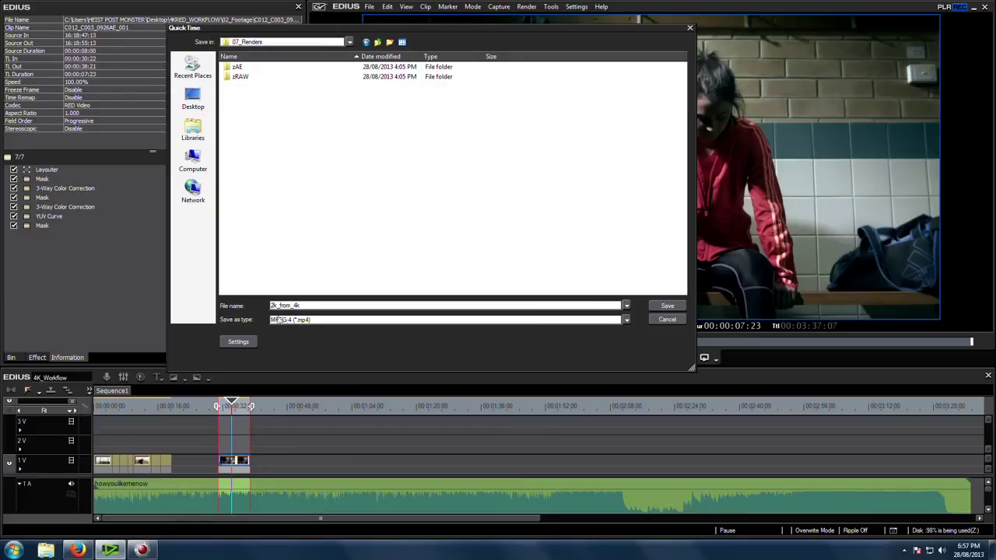
- In the MPEG-4 export settings, set the video format to H.264 and the data rate to 20000 kbits/sec
left_click(246, 346)
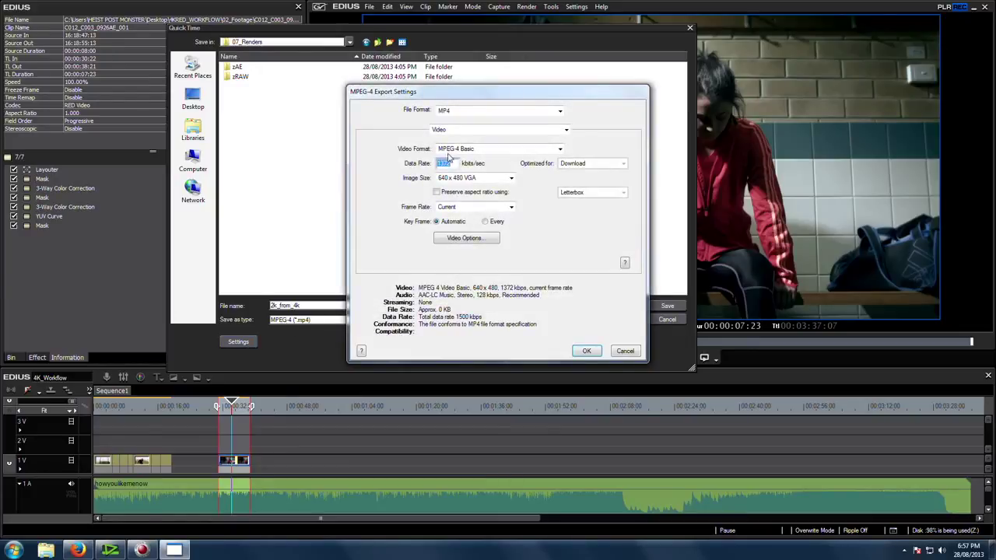
left_click(440, 131)
left_click(437, 135)
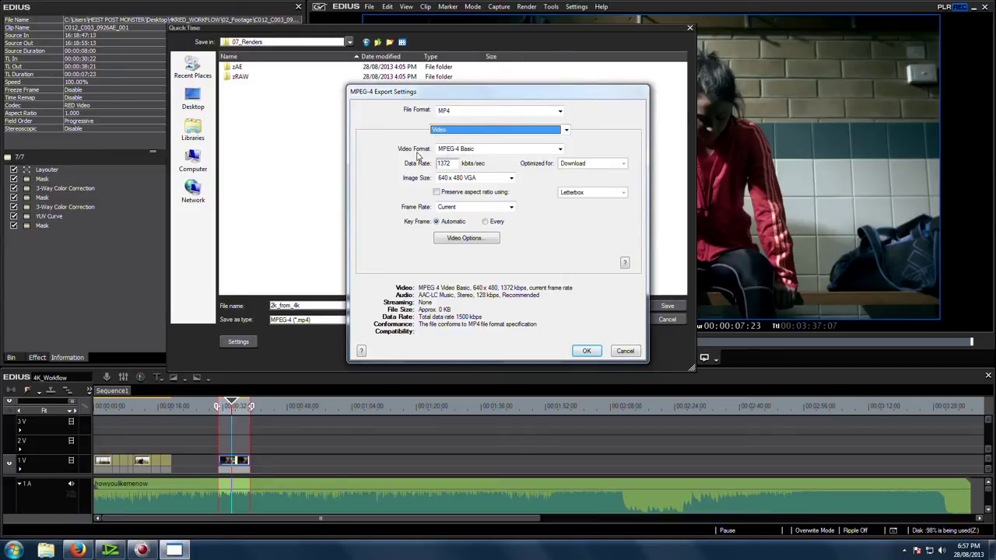
left_click(482, 152)
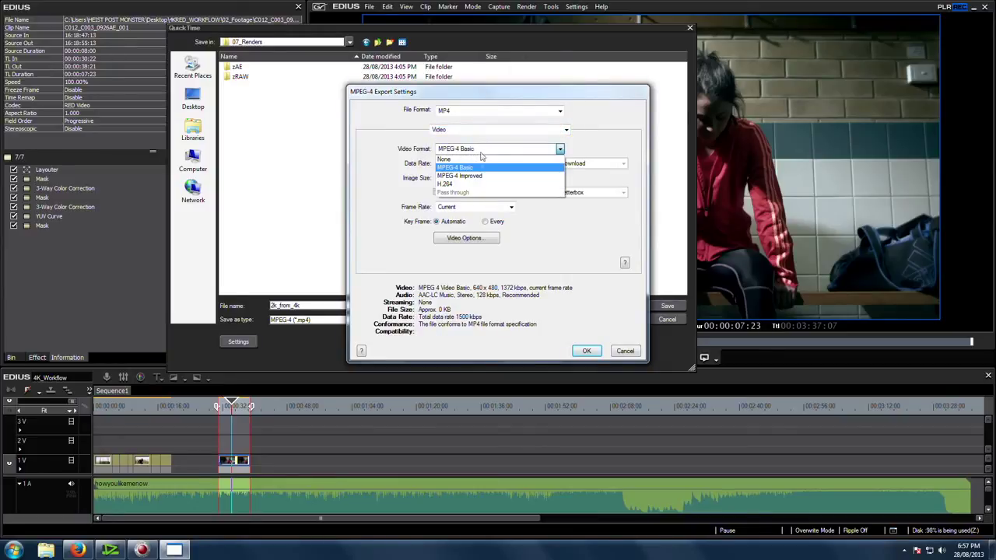
left_click(476, 184)
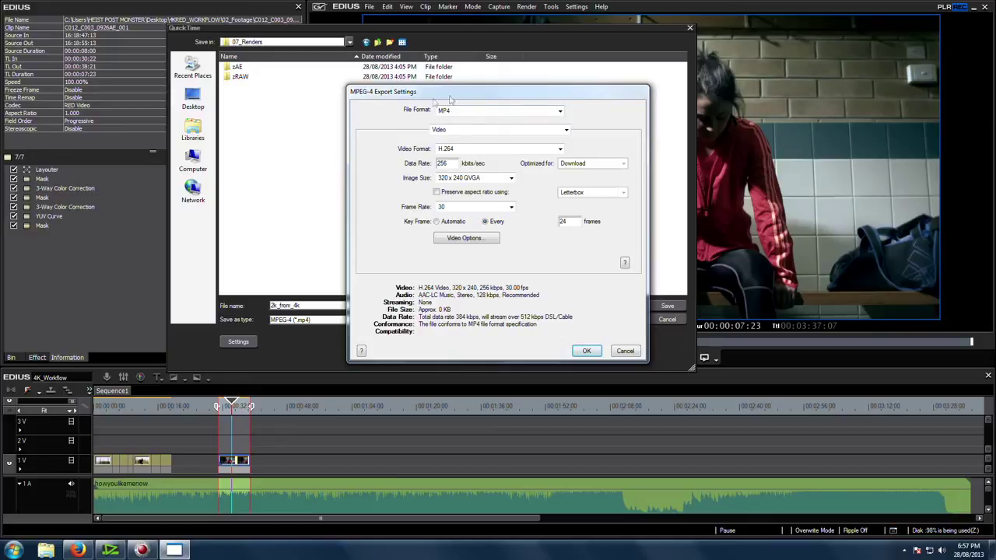
double_click(453, 163)
type("20000")
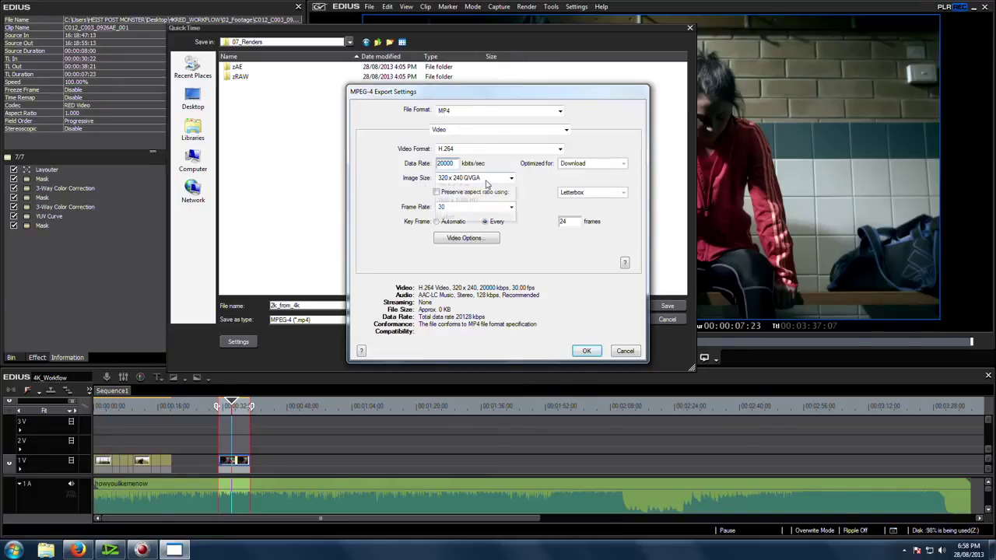
- Set the image size to 1920 x 1080 HD and a custom frame rate of 23.976 frames/sec
left_click(488, 180)
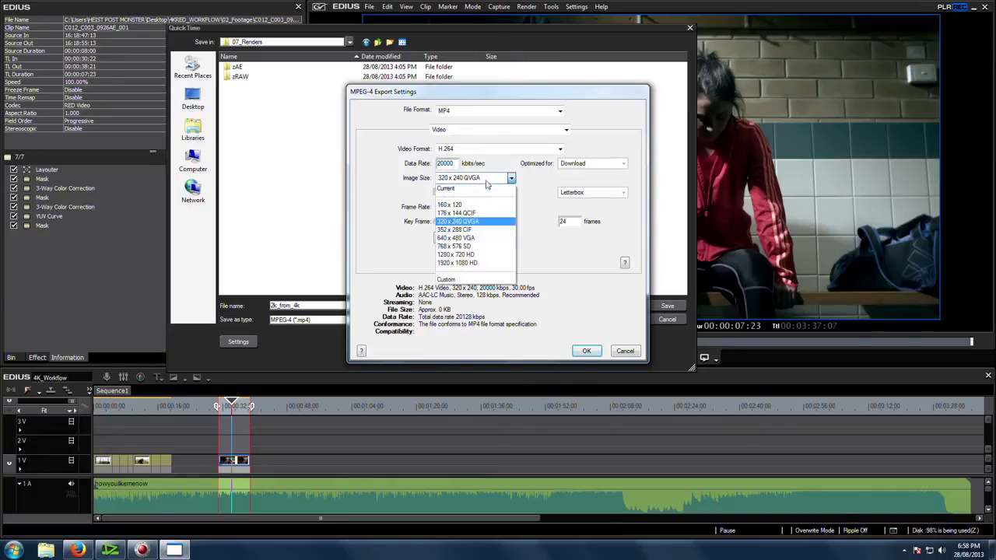
left_click(470, 267)
left_click(510, 207)
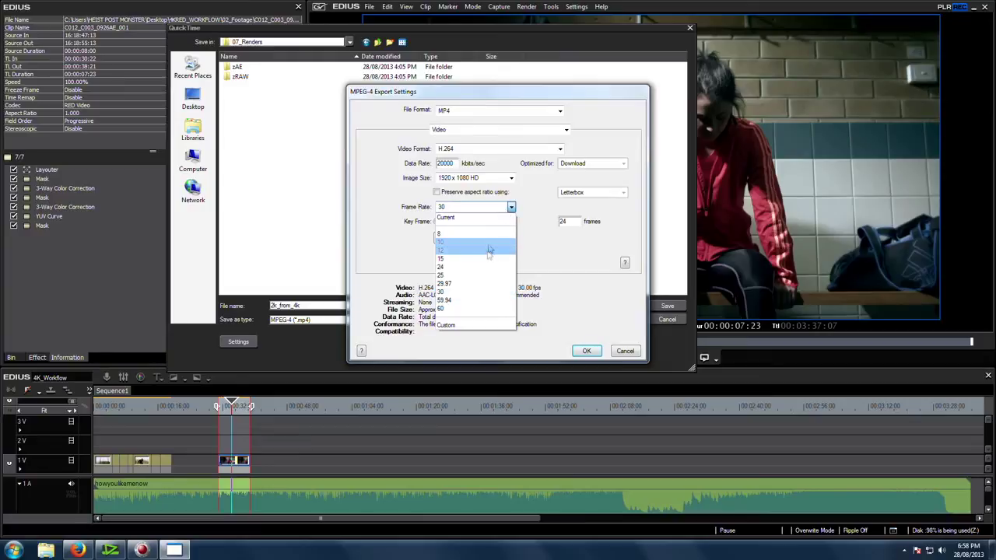
left_click(468, 327)
type("23.976")
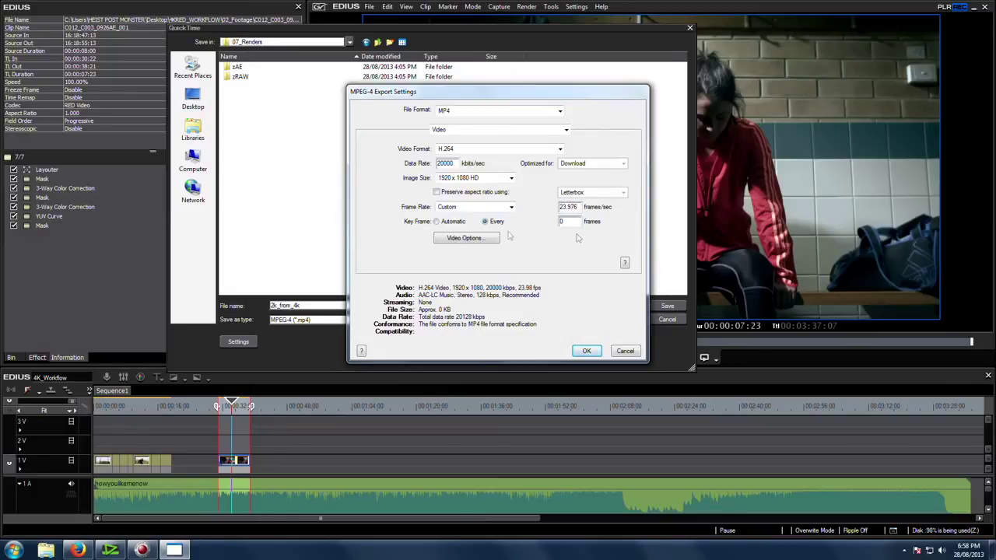
- Set key frames to Automatic and the H.264 encoding mode to Best quality (Multi-pass)
left_click(437, 223)
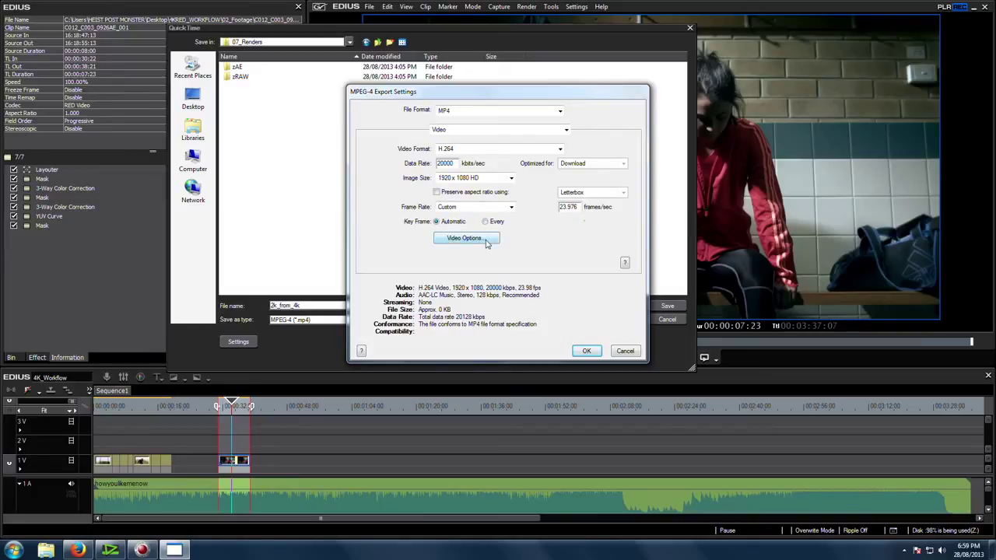
left_click(467, 238)
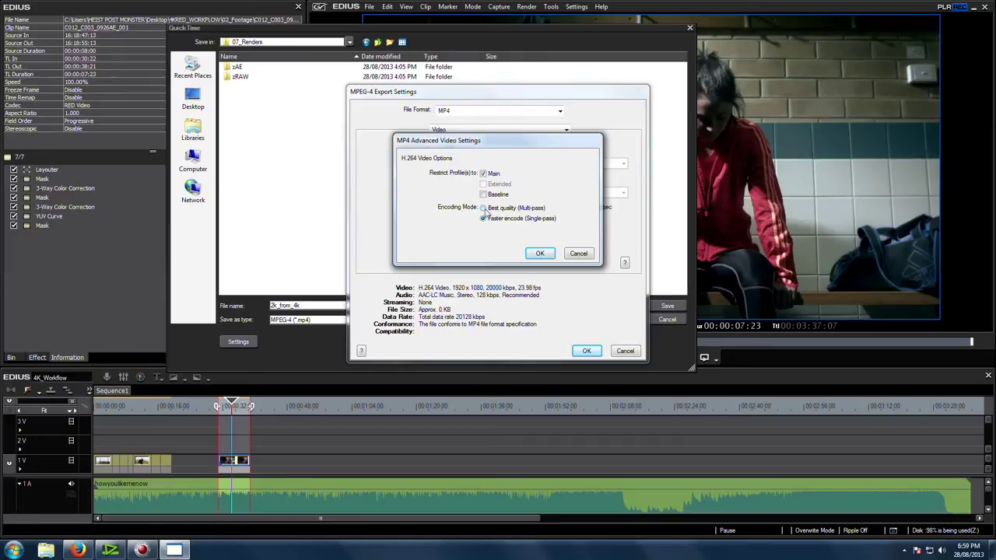
left_click(541, 255)
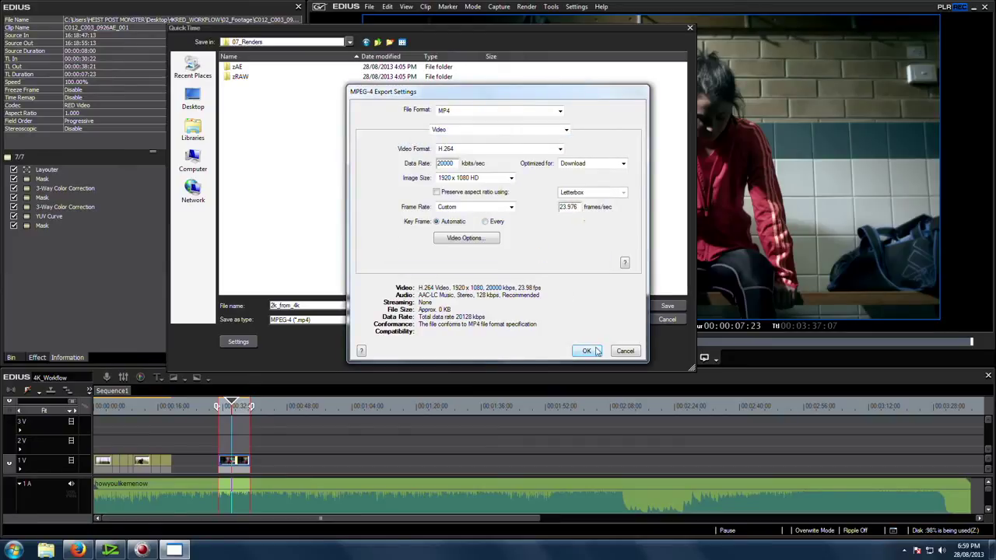
- Set the audio encoding quality to Best, accept the MPEG-4 settings and save the export
left_click(562, 131)
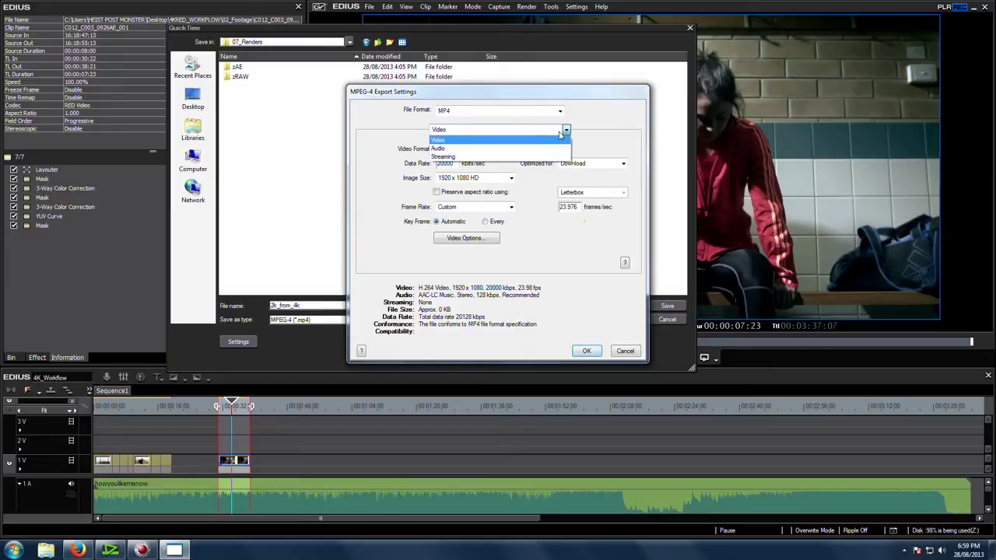
left_click(544, 148)
left_click(470, 209)
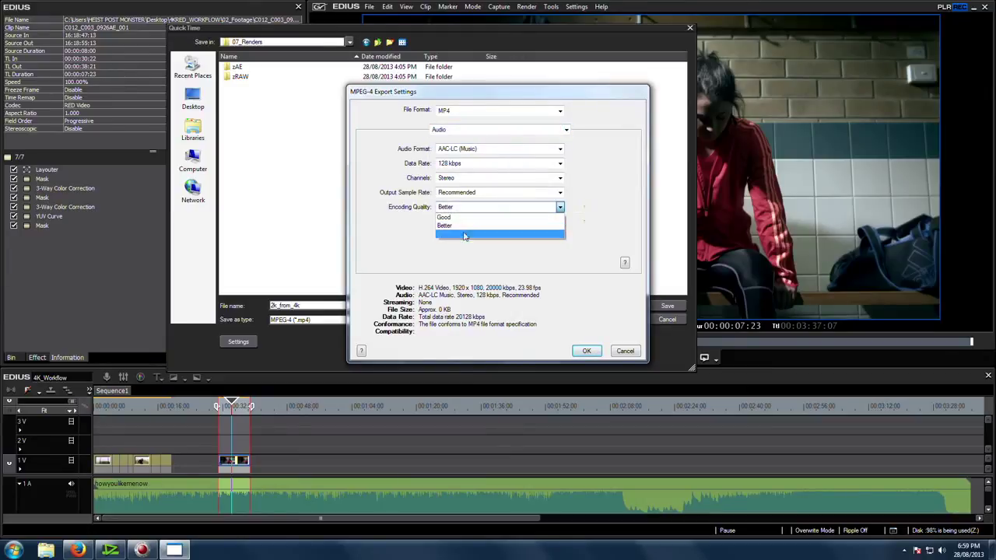
left_click(472, 238)
left_click(586, 351)
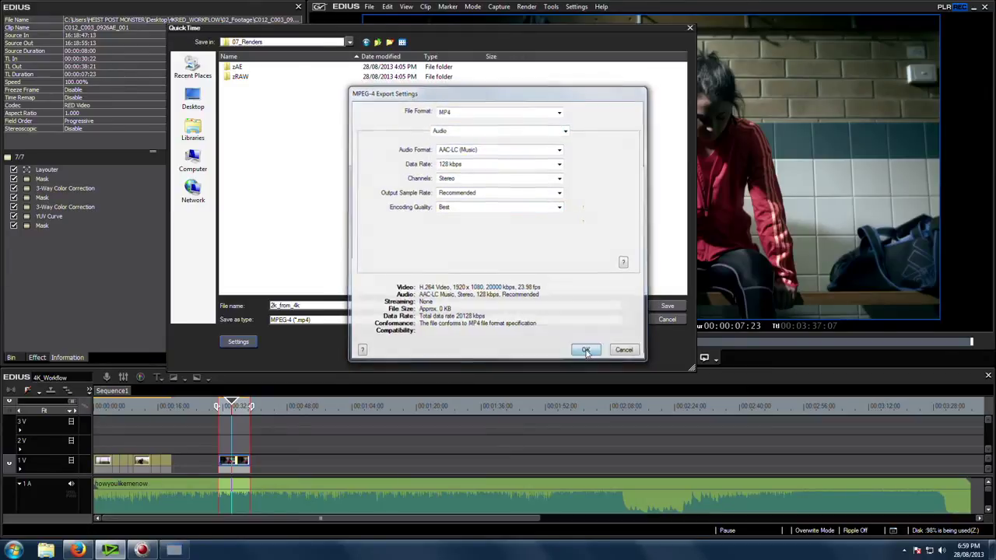
left_click(667, 306)
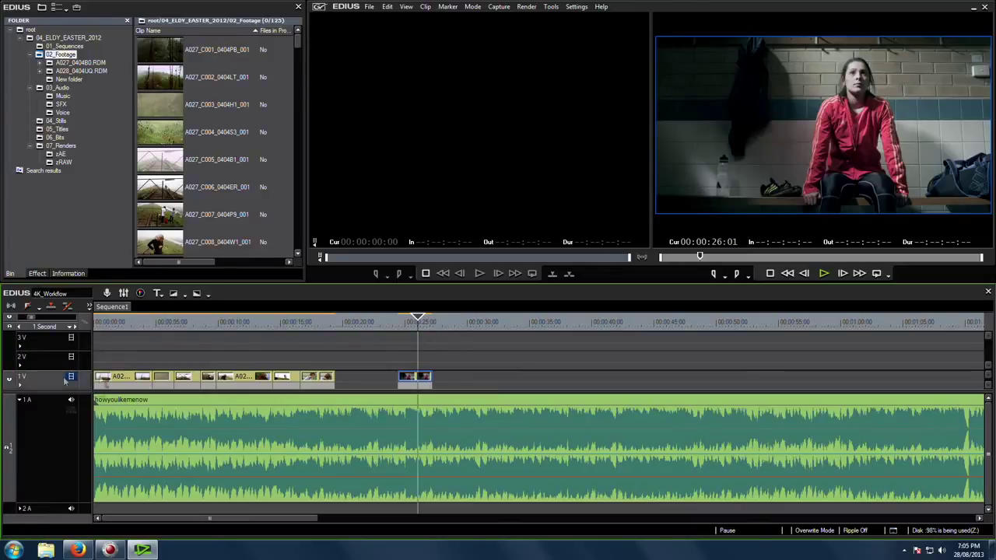
- Mark In and Out points around the locker-room clip on the timeline and place the playhead within it
left_click(417, 325)
key("z")
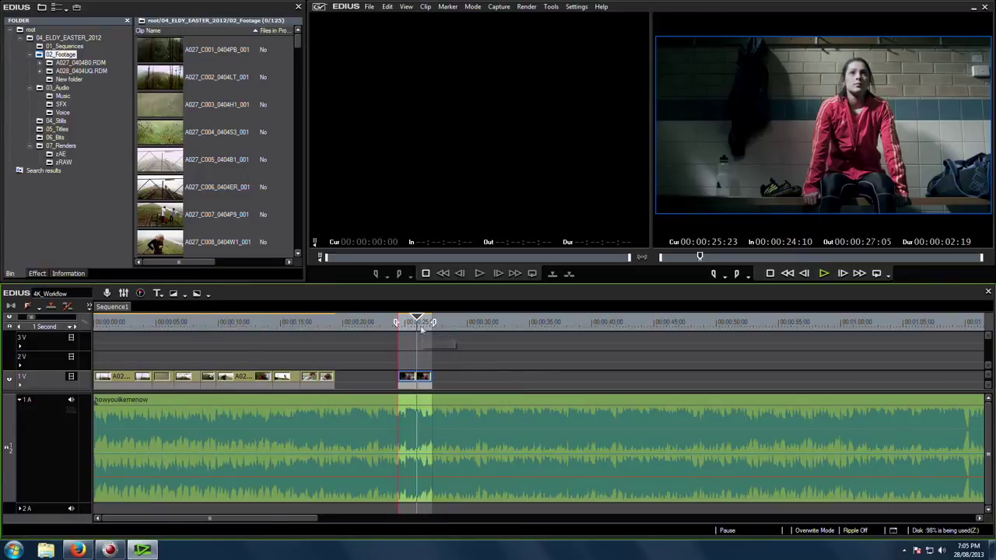
left_click(117, 551)
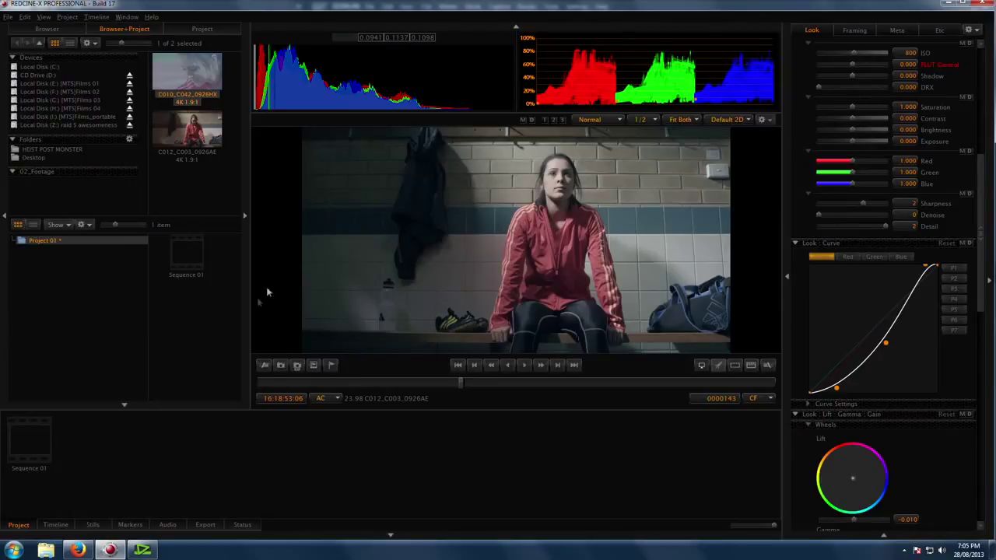
left_click(142, 550)
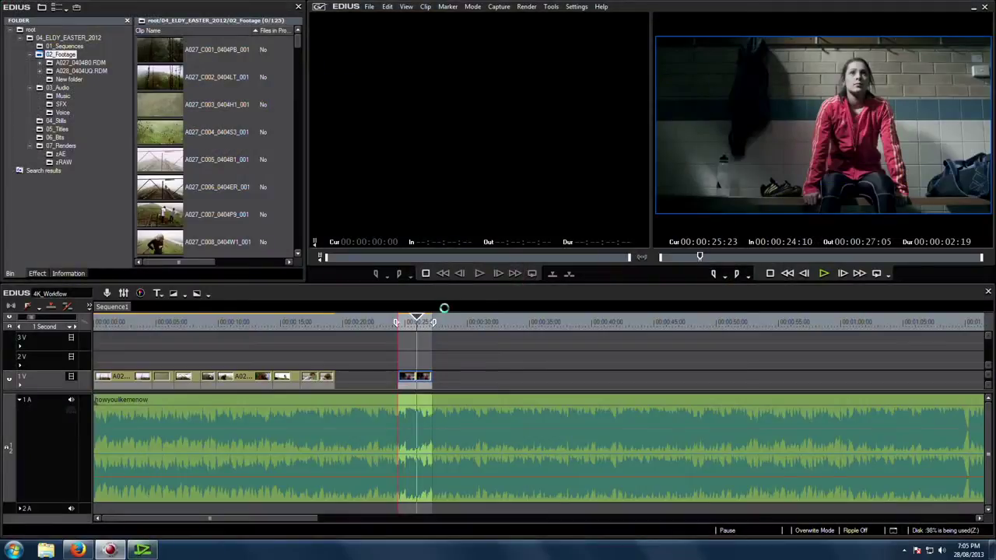
left_click(410, 324)
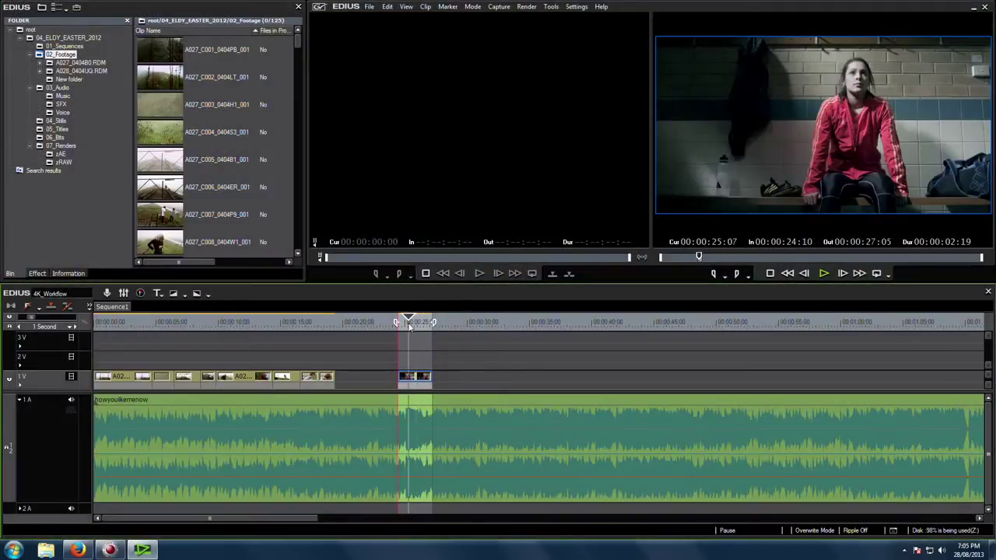
- Start a Print to File export of the marked range using the QuickTime exporter
left_click(369, 7)
mouse_move(385, 250)
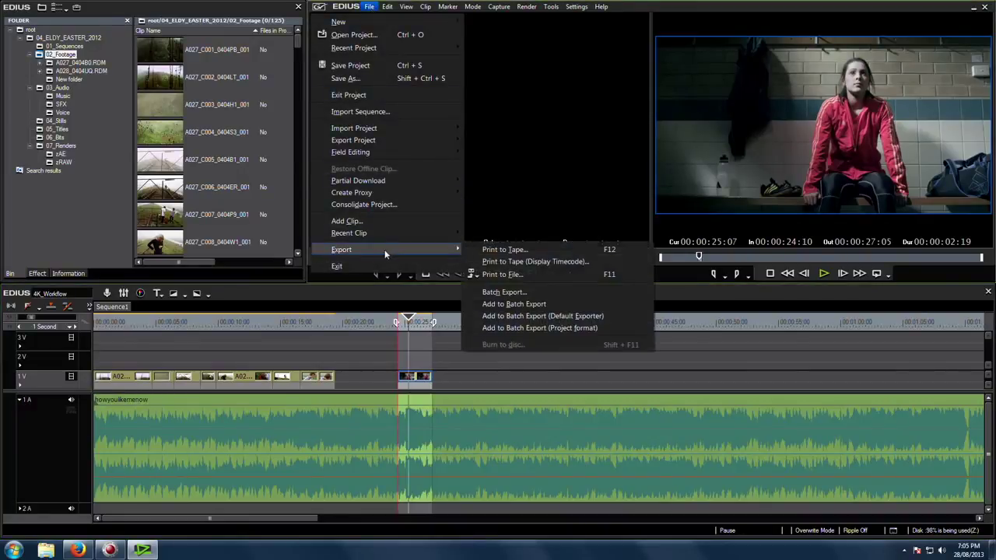
left_click(519, 261)
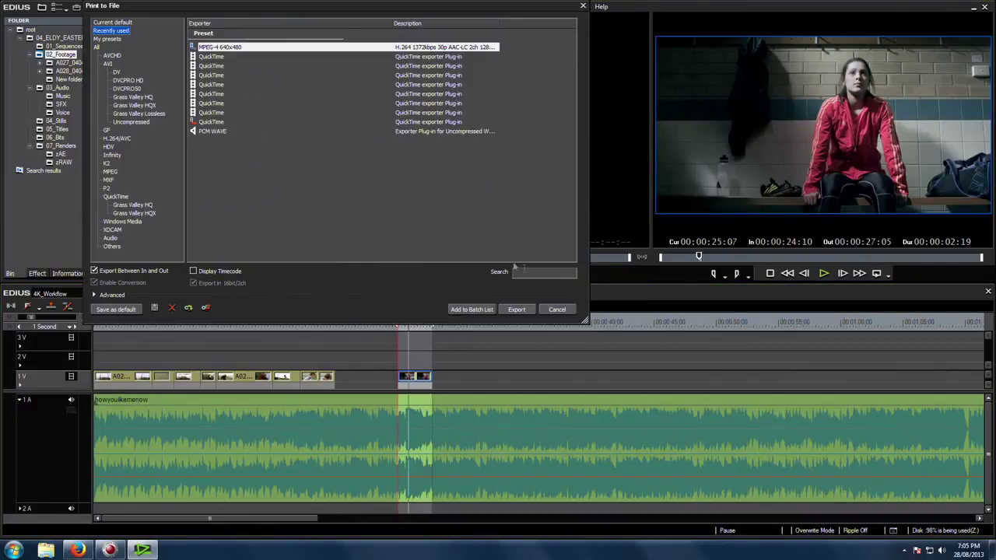
left_click(117, 197)
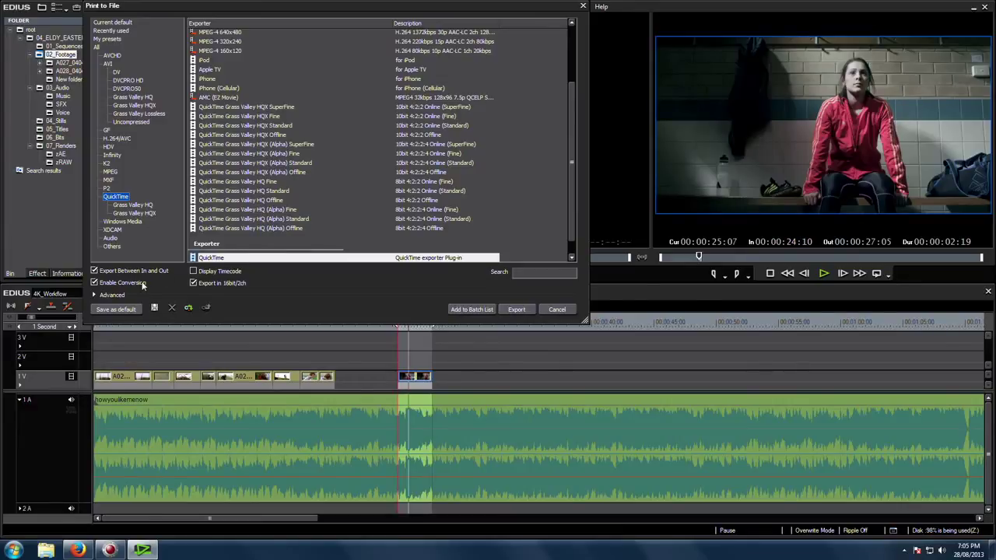
left_click(515, 310)
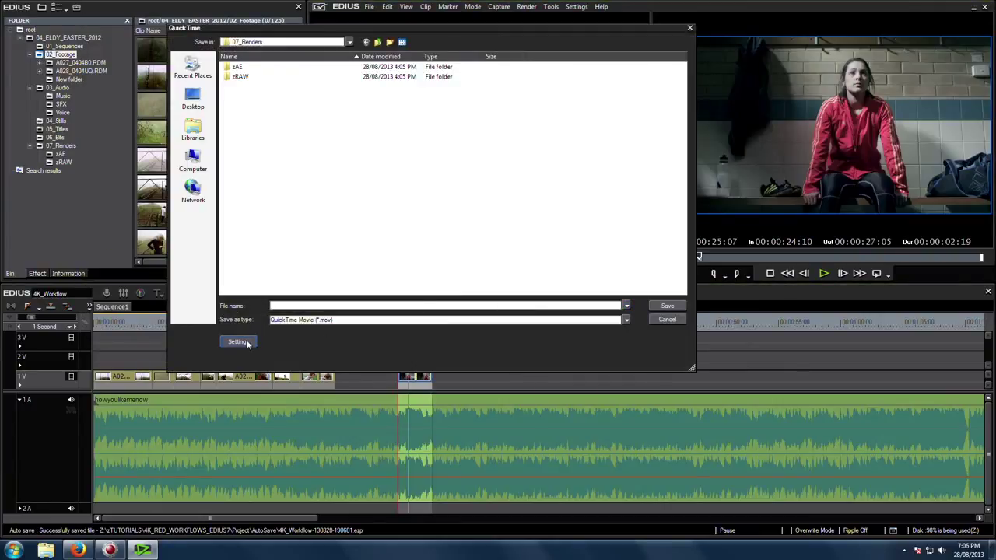
- Set the QuickTime video compression to Photo - JPEG at Low quality and accept the compression settings
left_click(238, 343)
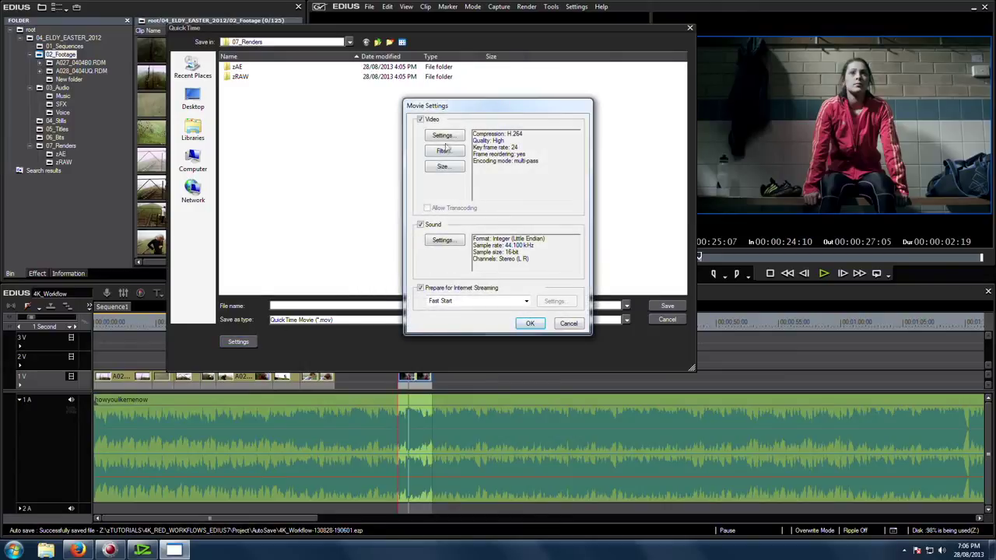
left_click(444, 137)
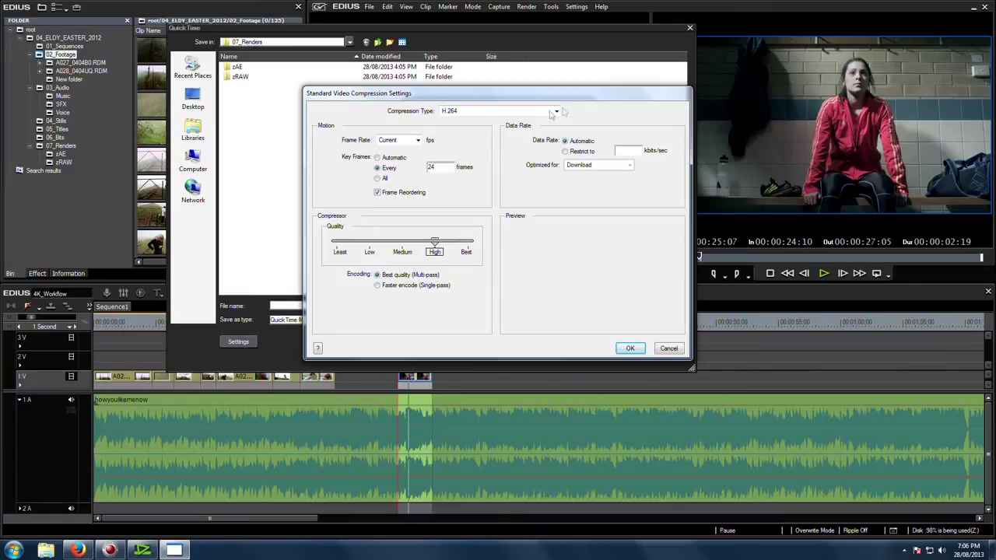
left_click(501, 112)
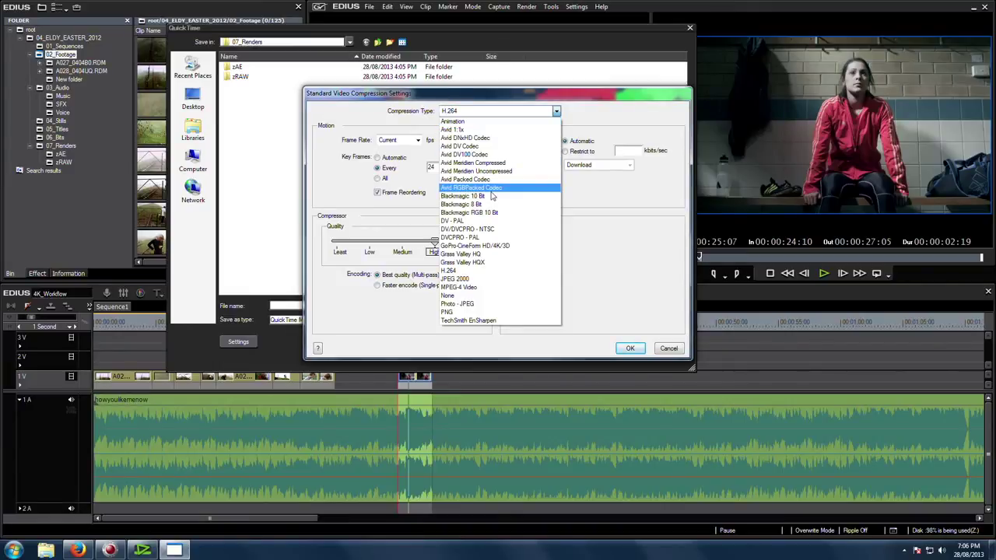
left_click(467, 303)
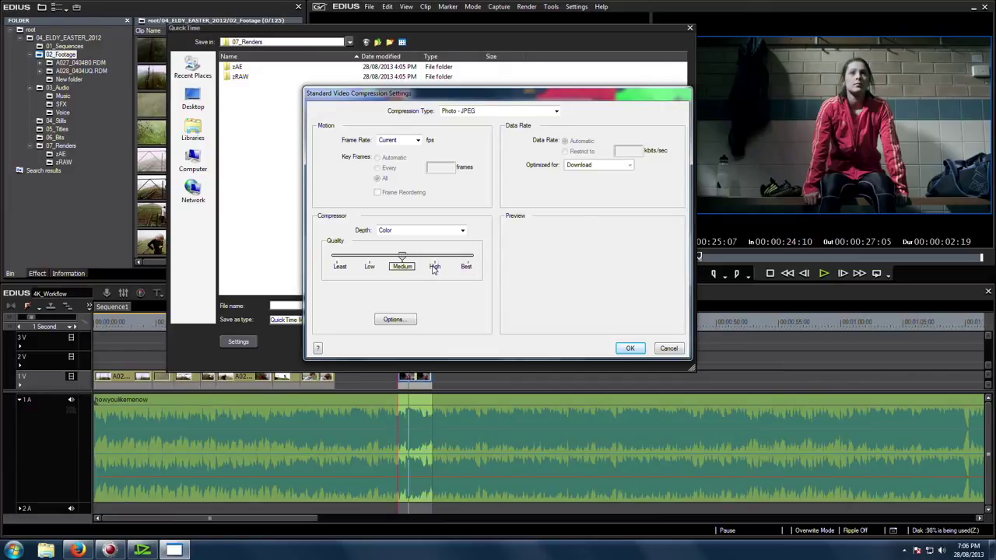
left_click(370, 266)
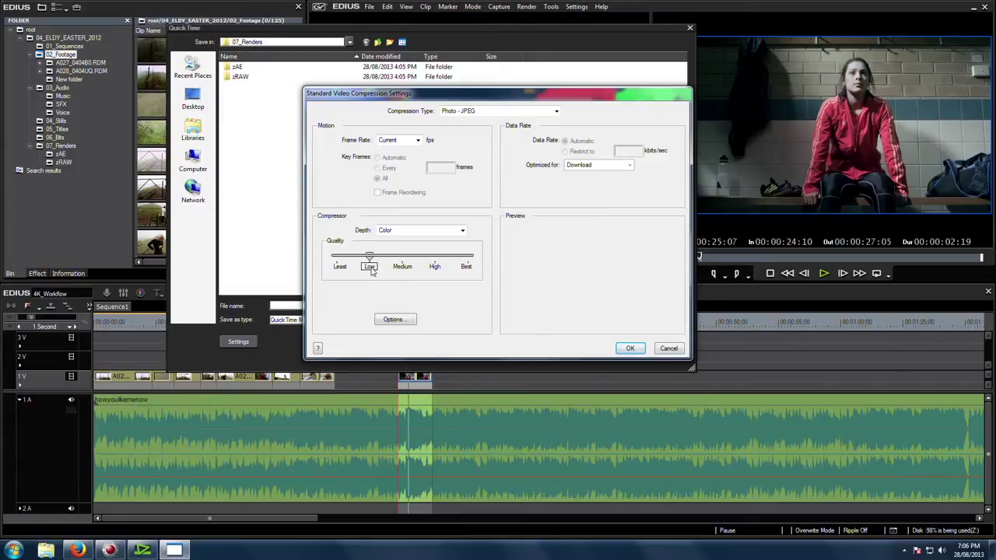
left_click(631, 349)
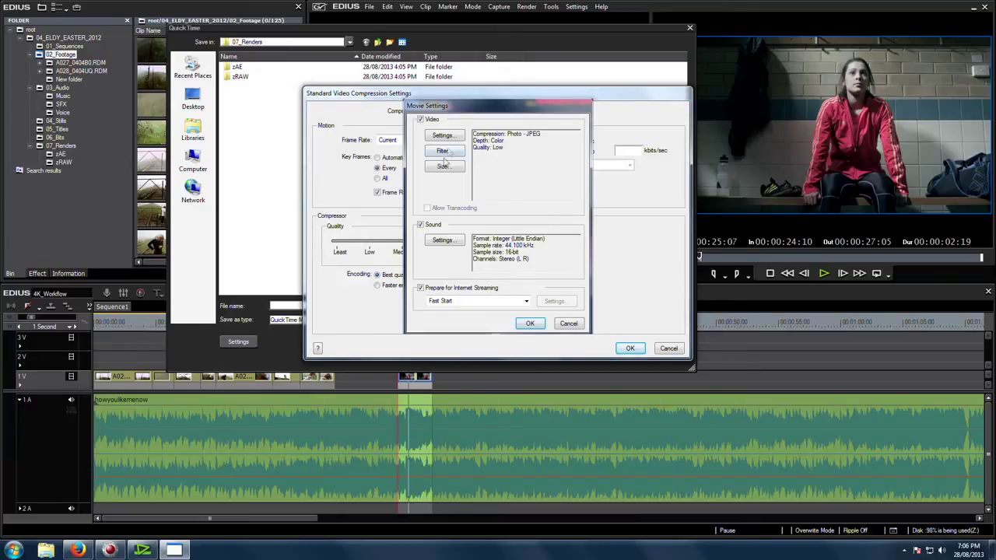
- Set a custom export size with a width of 4096, accept the movie settings and save the export
left_click(444, 168)
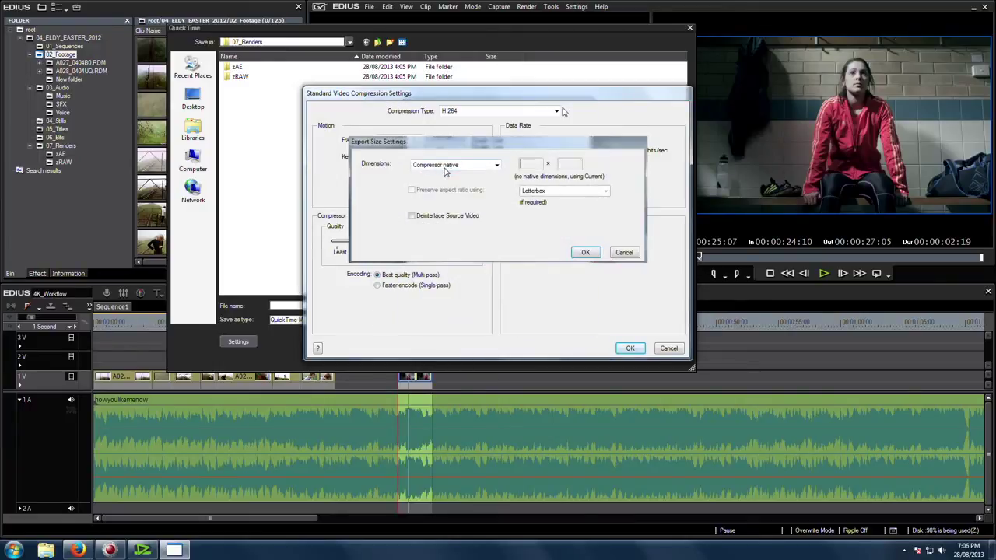
left_click(448, 167)
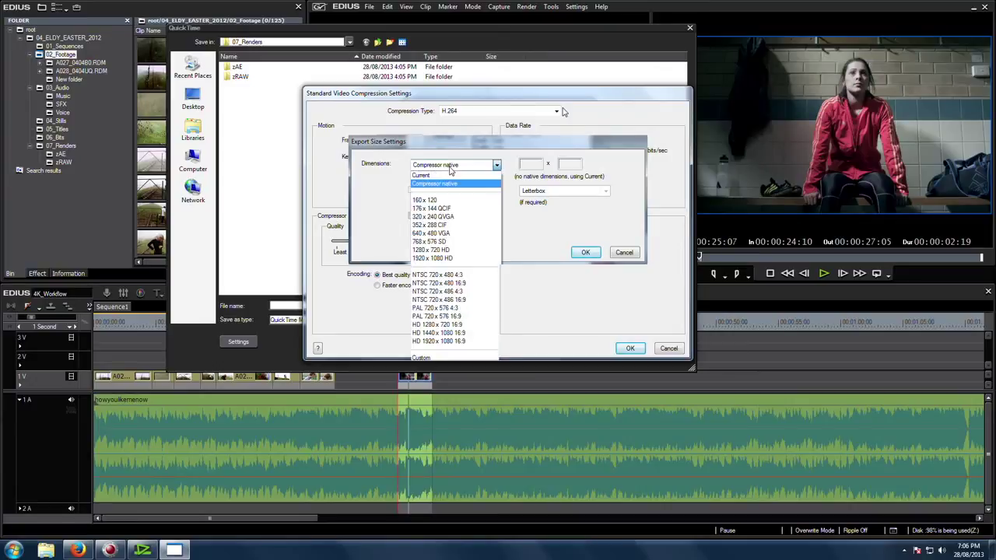
left_click(455, 355)
left_click(527, 164)
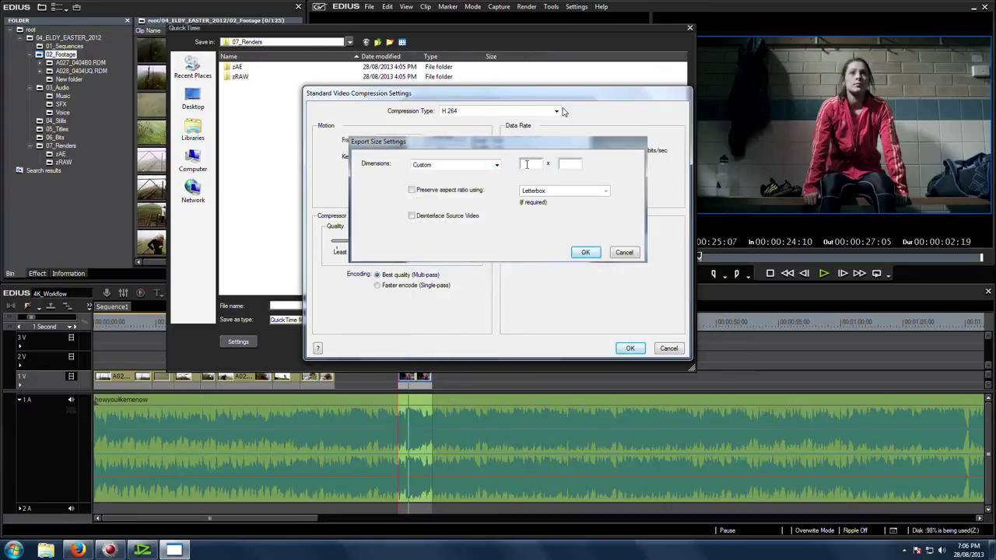
type("4096")
left_click(581, 163)
left_click(585, 252)
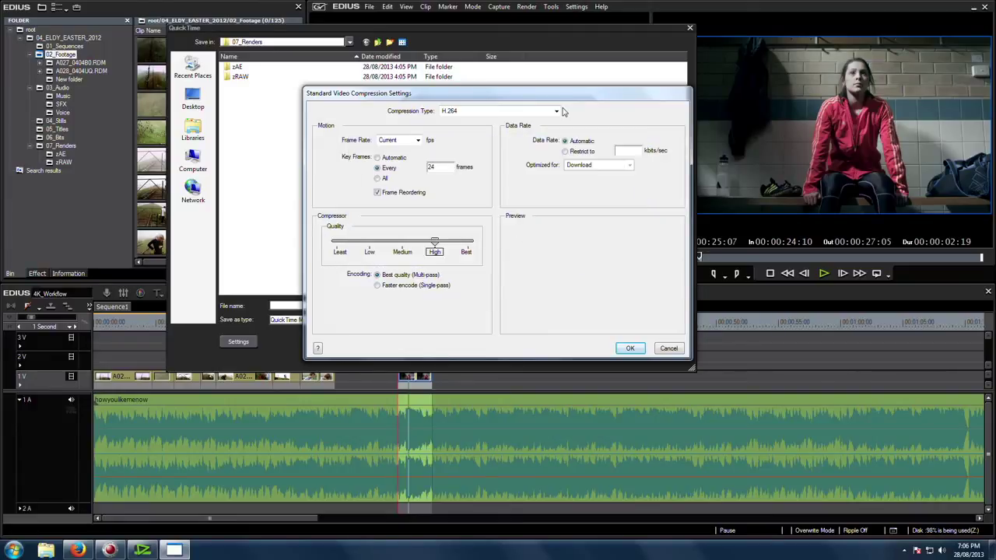
left_click(630, 348)
left_click(676, 310)
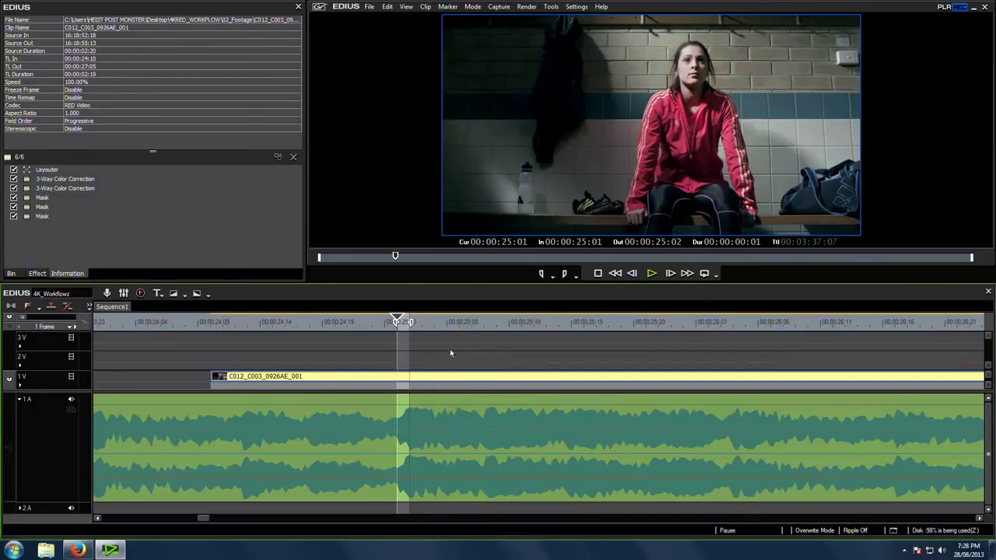
- Add a YUV Curve filter to the locker-room clip and try lowering the white end of its Y curve
left_click(37, 274)
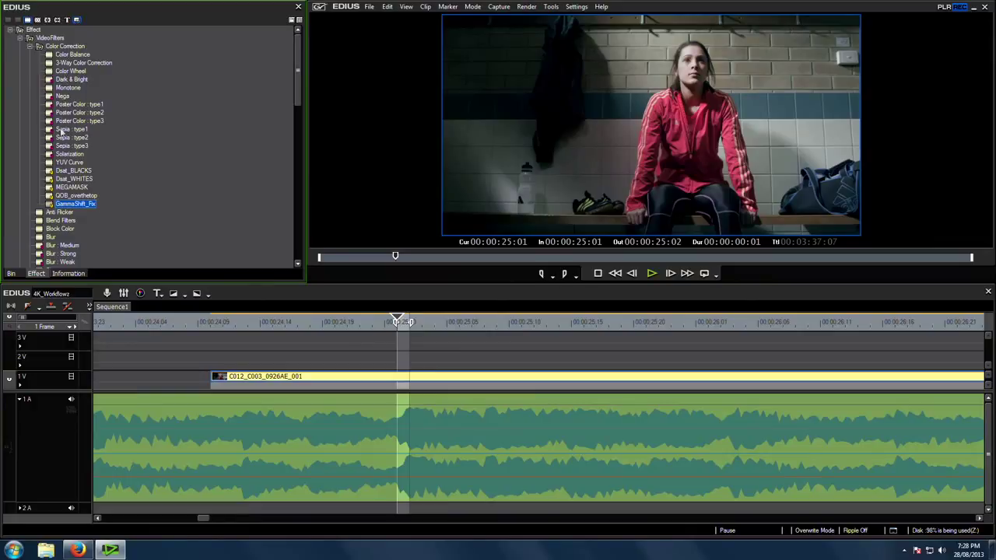
left_click_drag(69, 161, 366, 375)
left_click(67, 274)
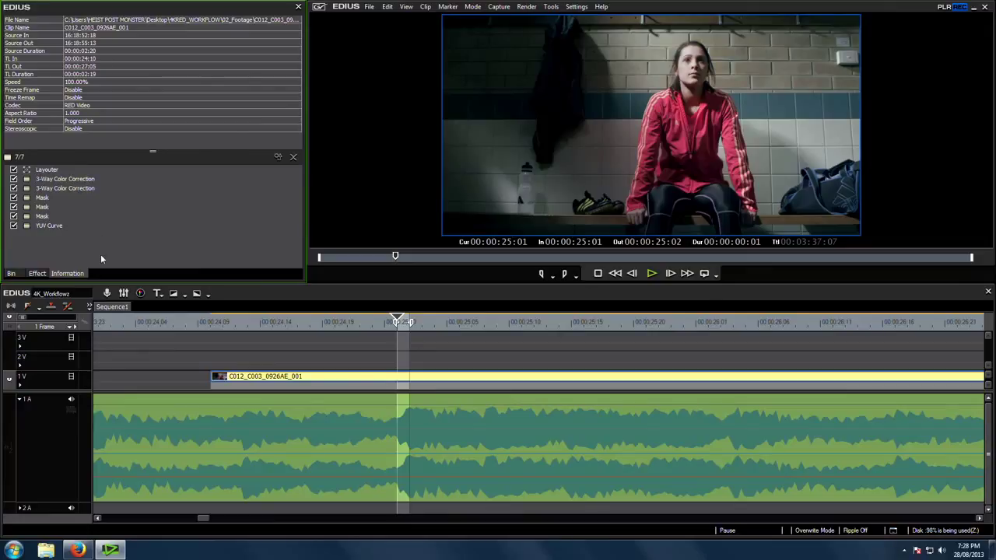
double_click(48, 225)
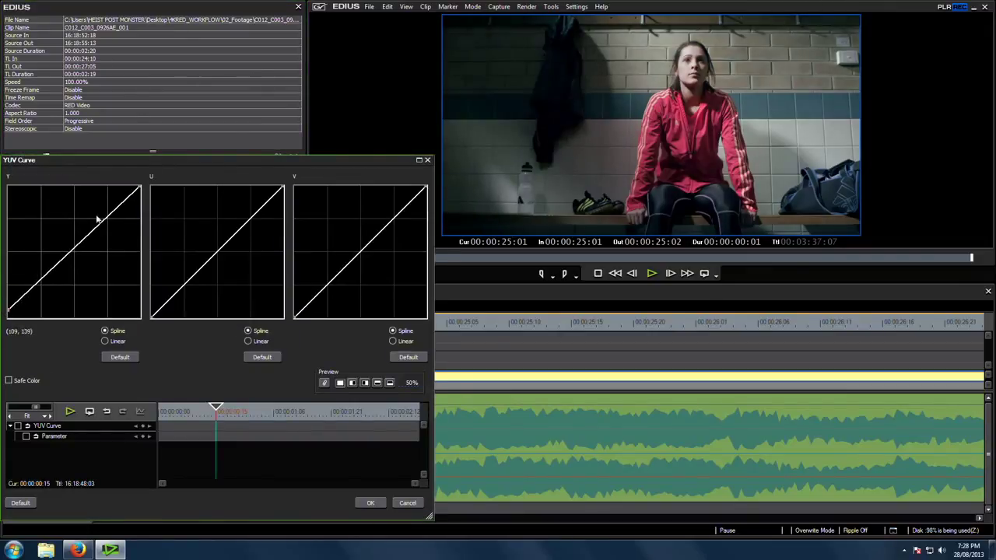
left_click_drag(140, 188, 140, 195)
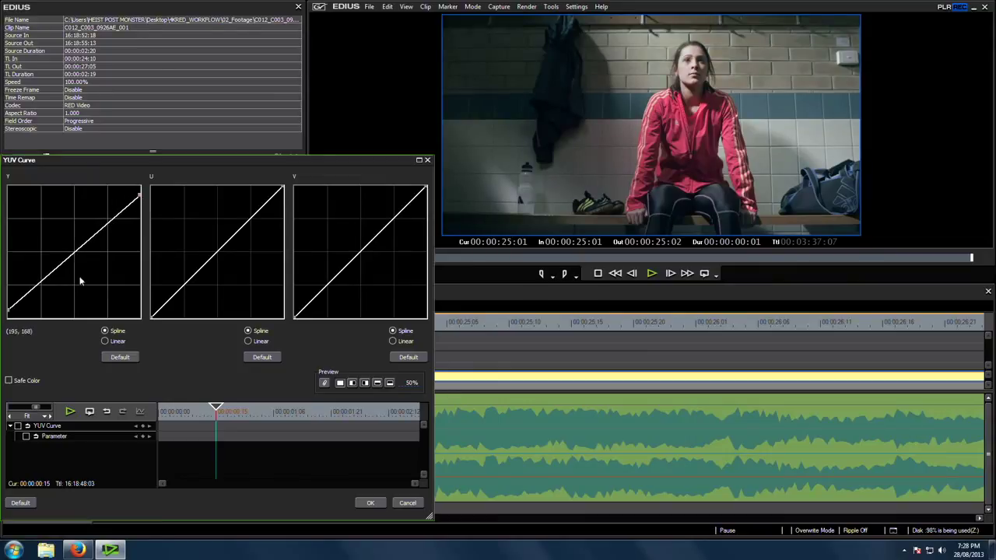
left_click(401, 504)
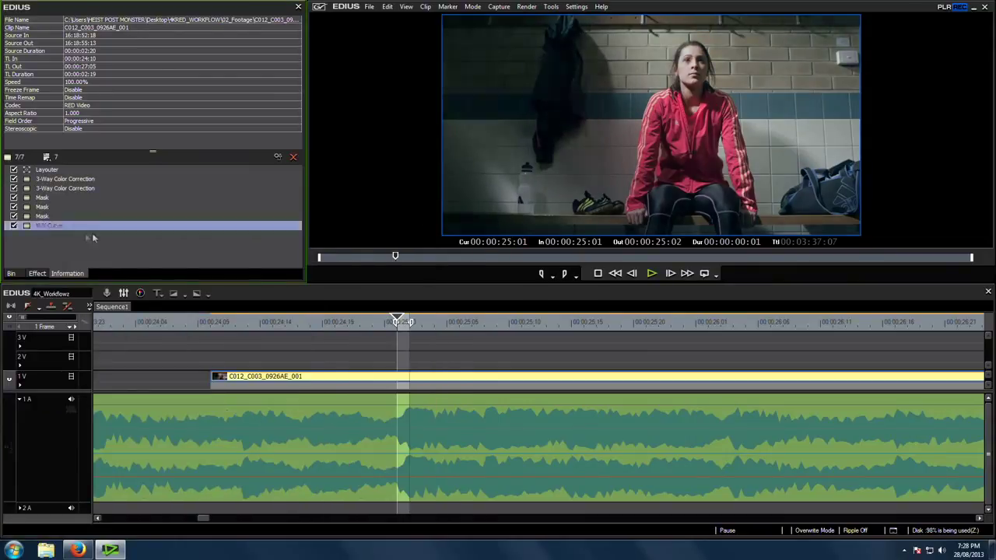
- Apply the GammaShift_Fix preset to the locker-room clip C012_C003_0926AE_001
left_click(36, 273)
left_click_drag(71, 204, 372, 379)
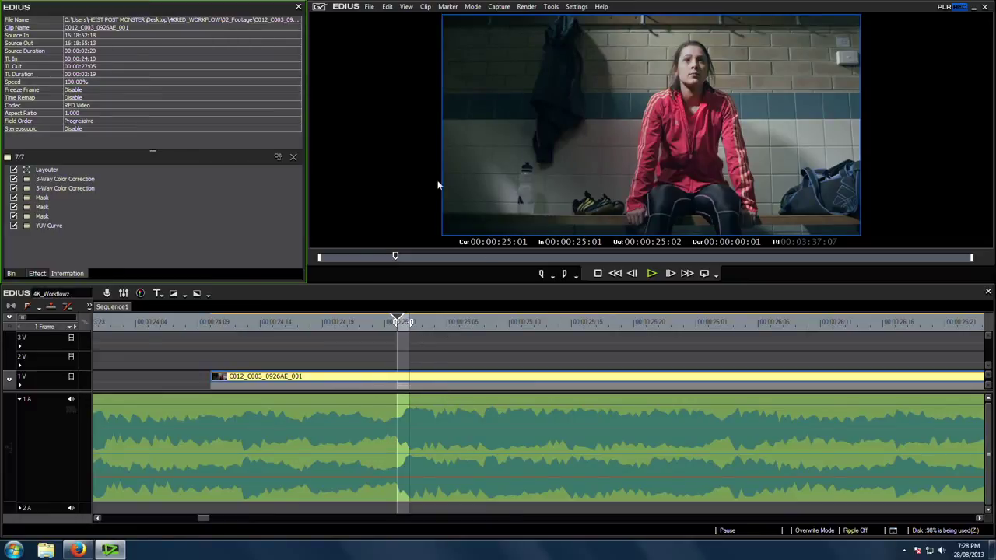
key("F11")
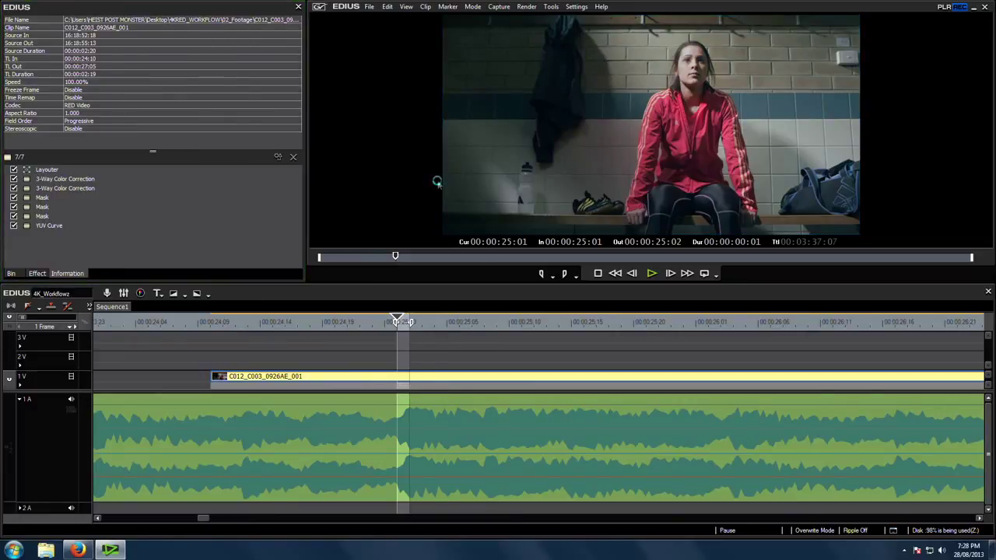
left_click(518, 312)
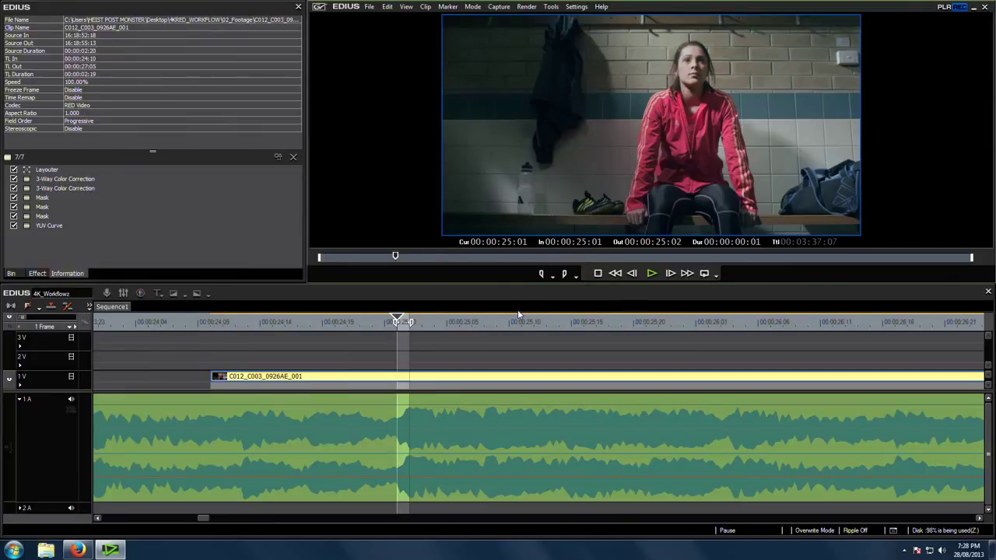
- Place the 4k_to_4k_jpg_hi_fix clip on track 2V at the playhead and delete the locker-room clip's YUV Curve filter
left_click(11, 274)
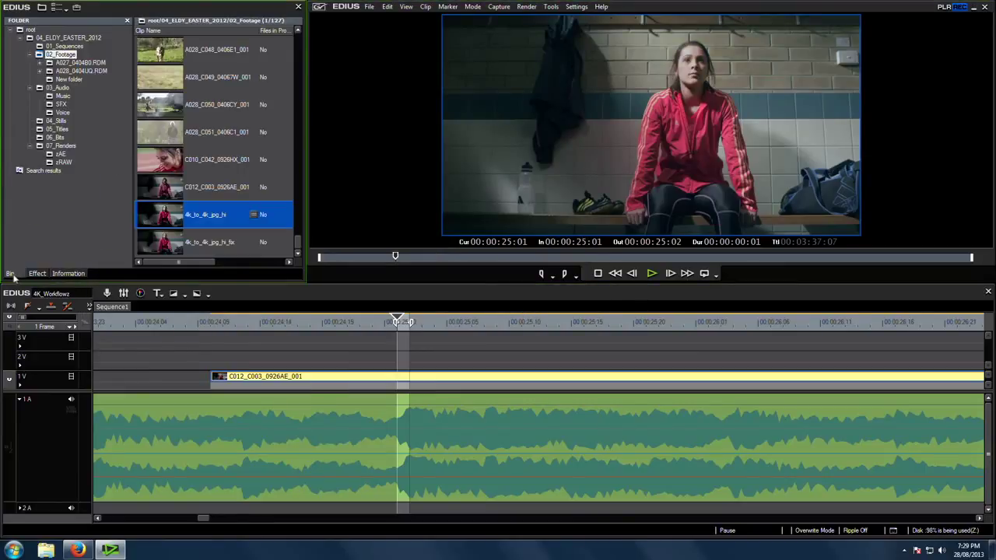
left_click(158, 243)
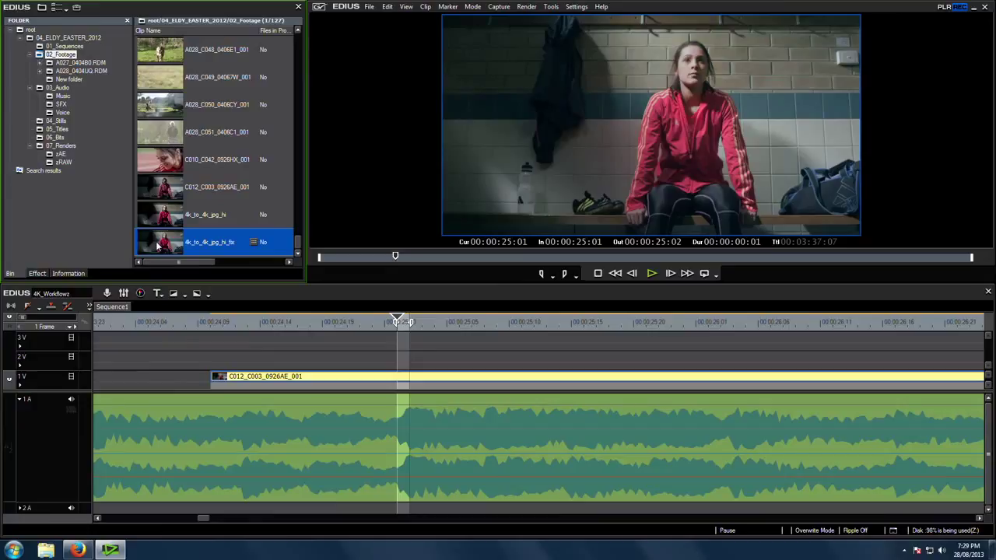
left_click_drag(158, 243, 408, 378)
left_click(68, 274)
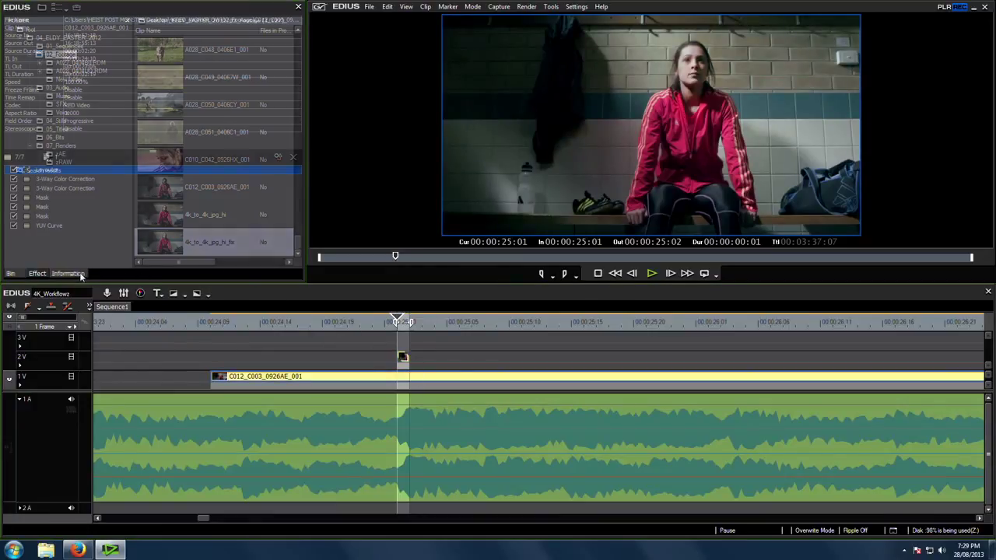
left_click(48, 225)
key("Delete")
- Crop 65.10 % off the right side of the overlaid clip on 2V with the Layouter
left_click(403, 358)
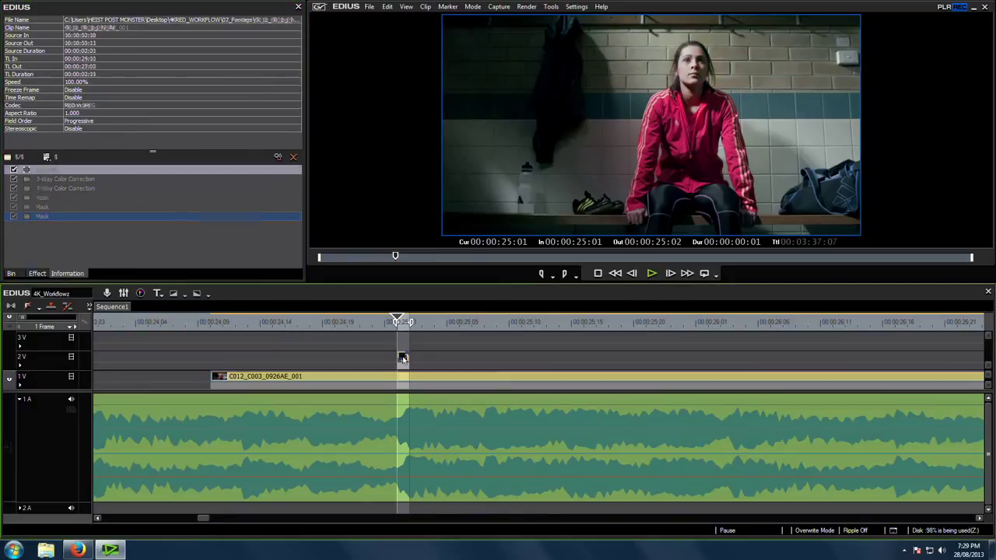
left_click(40, 171)
double_click(41, 171)
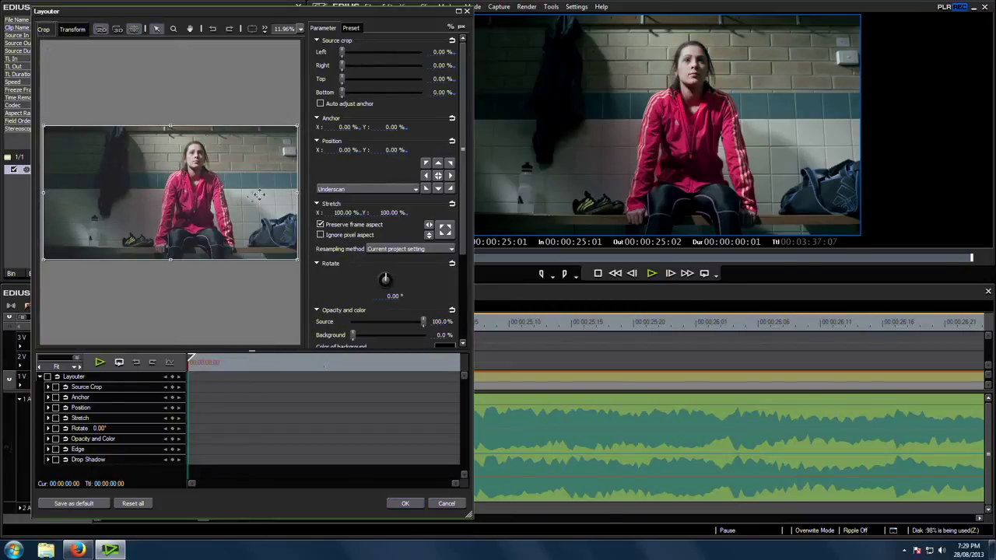
mouse_move(49, 193)
left_mouse_down()
mouse_move(143, 199)
mouse_move(71, 198)
mouse_move(132, 196)
left_mouse_up()
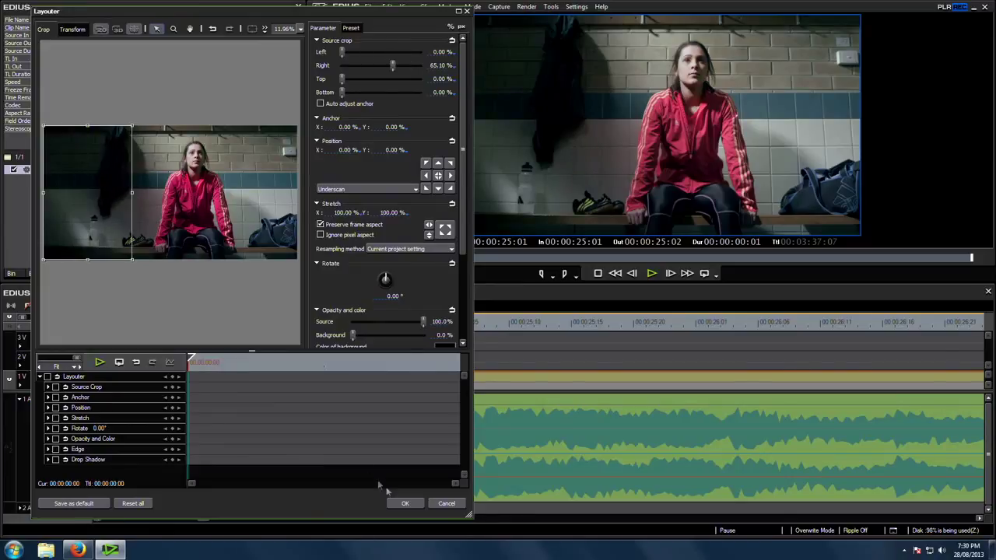
left_click(405, 504)
- Reapply the GammaShift_Fix preset to the locker-room clip beneath the overlay
left_click(37, 274)
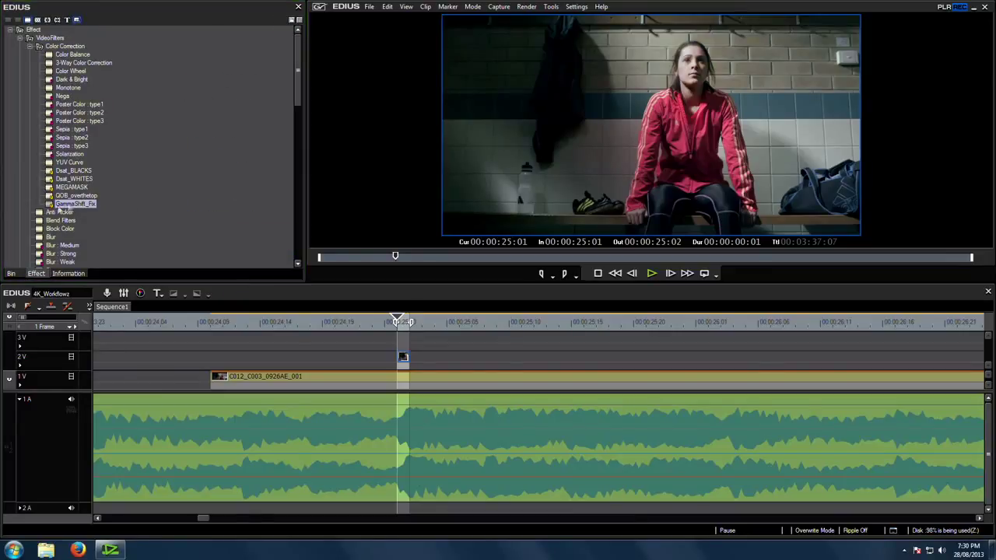
left_click_drag(98, 208, 315, 377)
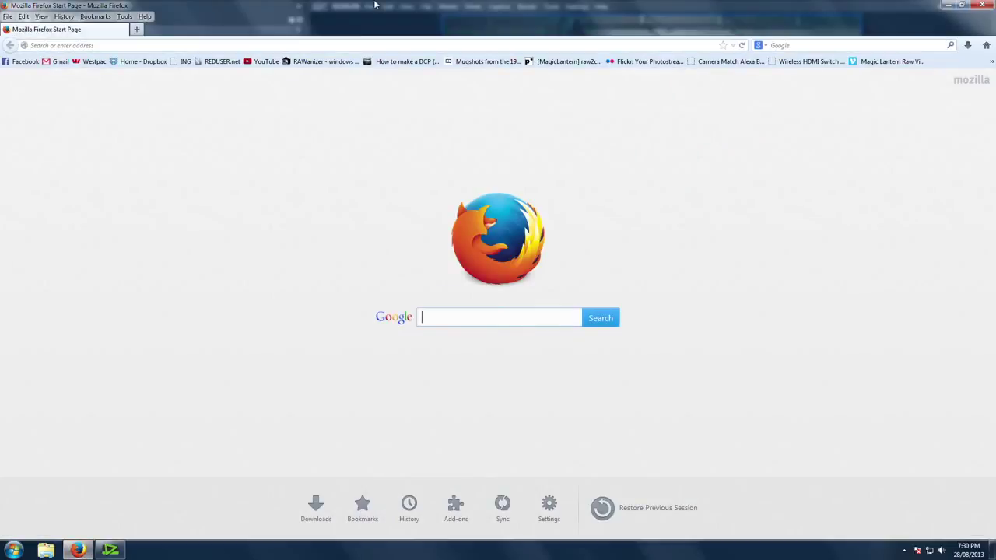
left_click(311, 44)
type("www")
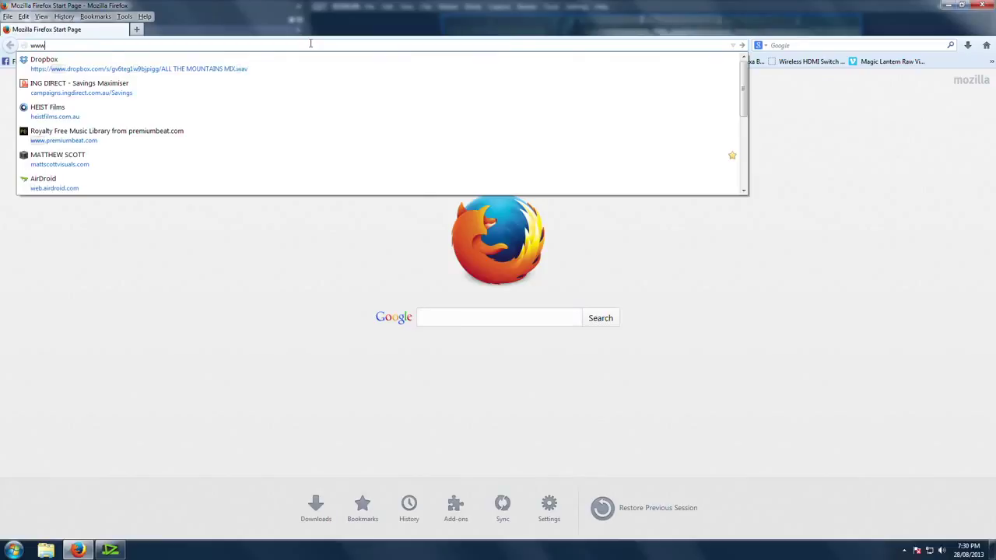
type(".mattscottvisuals.com/")
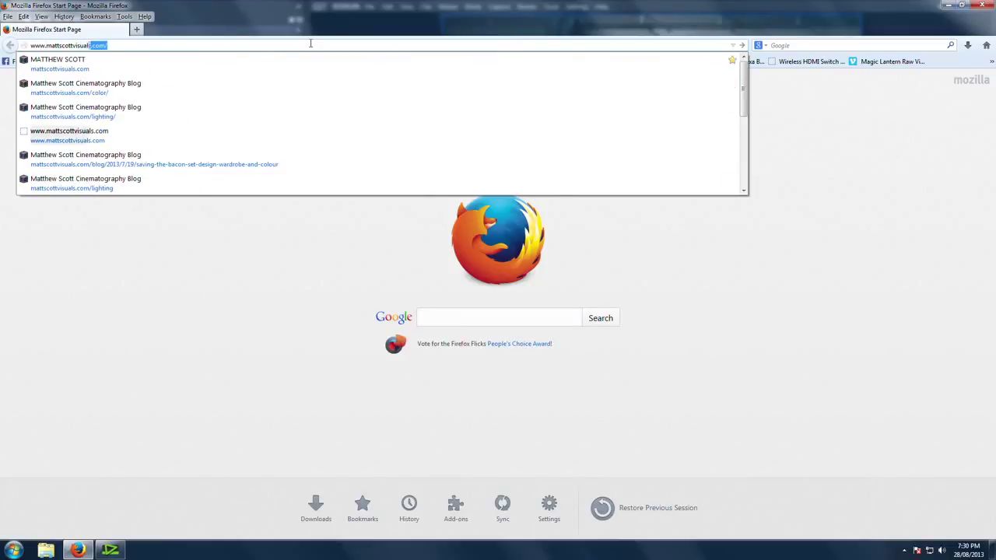
key("Return")
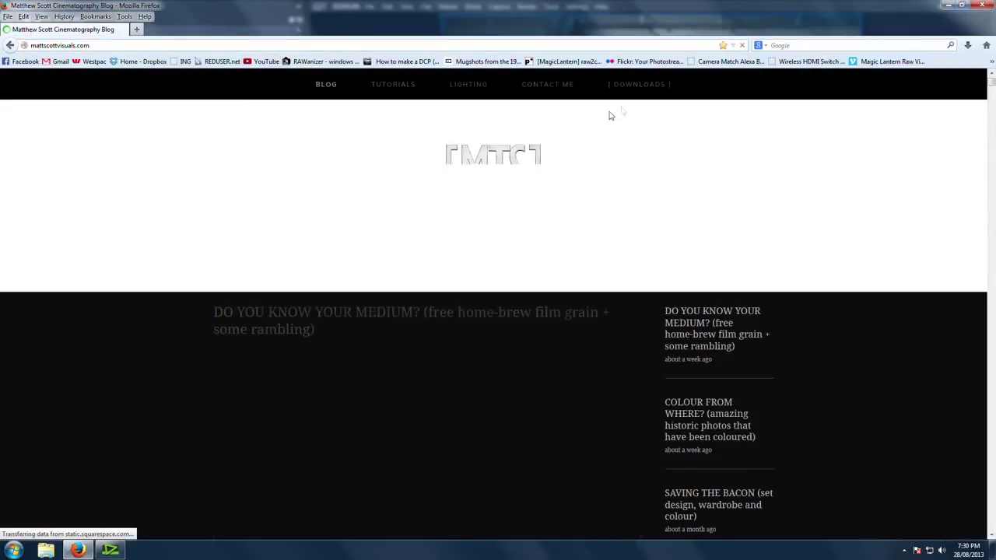
mouse_move(652, 87)
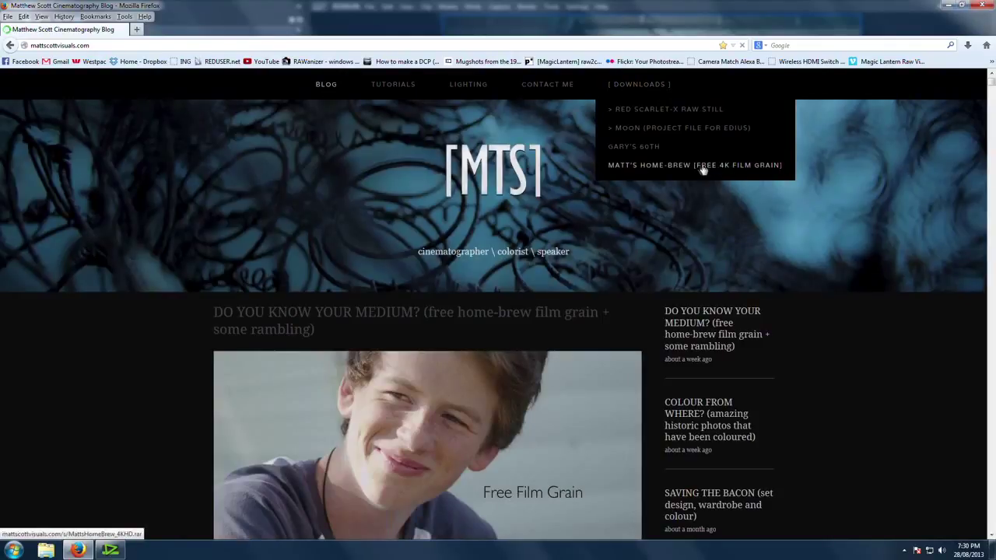
scroll(510, 392, "down", 5)
scroll(510, 392, "up", 5)
scroll(512, 398, "down", 10)
scroll(497, 342, "up", 3)
scroll(512, 348, "up", 8)
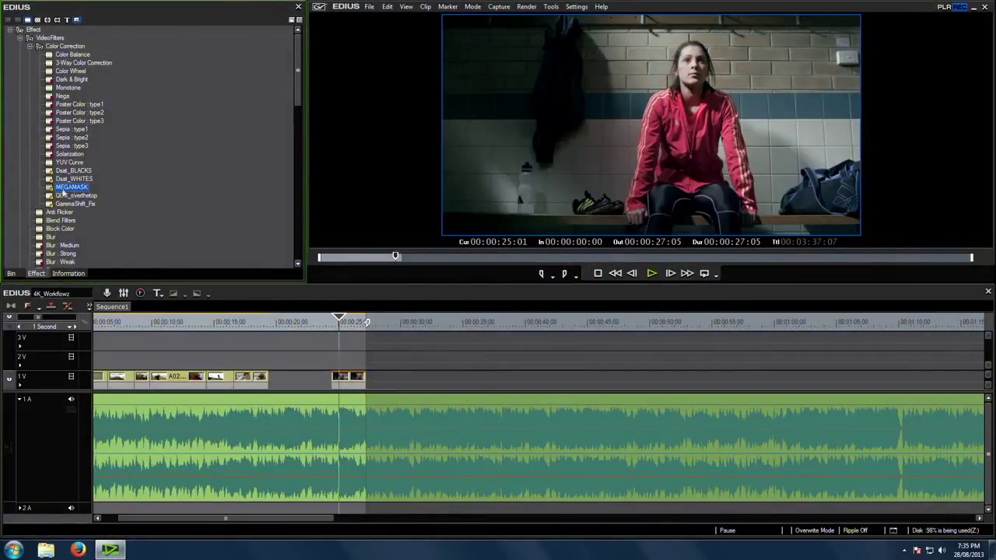
- Apply the MEGAMASK preset to the laughing boy's clip on 1V and select the elliptical shape in its Mask filter
left_click_drag(74, 193, 257, 382)
left_click_drag(259, 322, 249, 322)
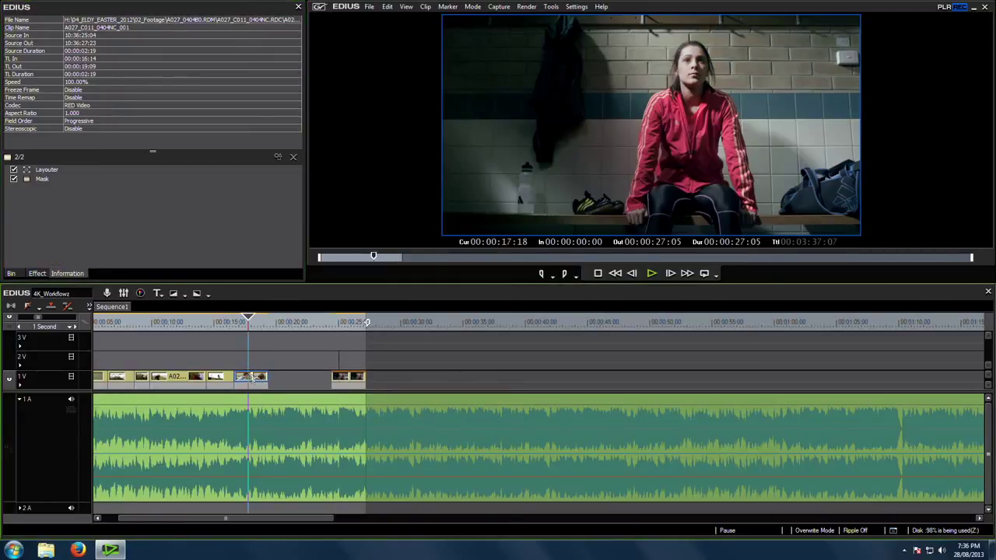
double_click(43, 180)
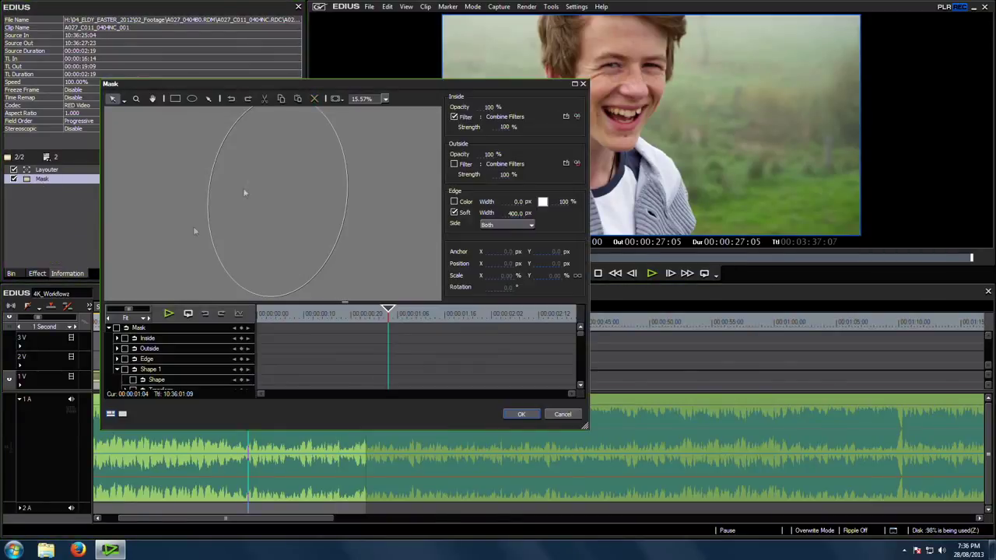
left_click(156, 379)
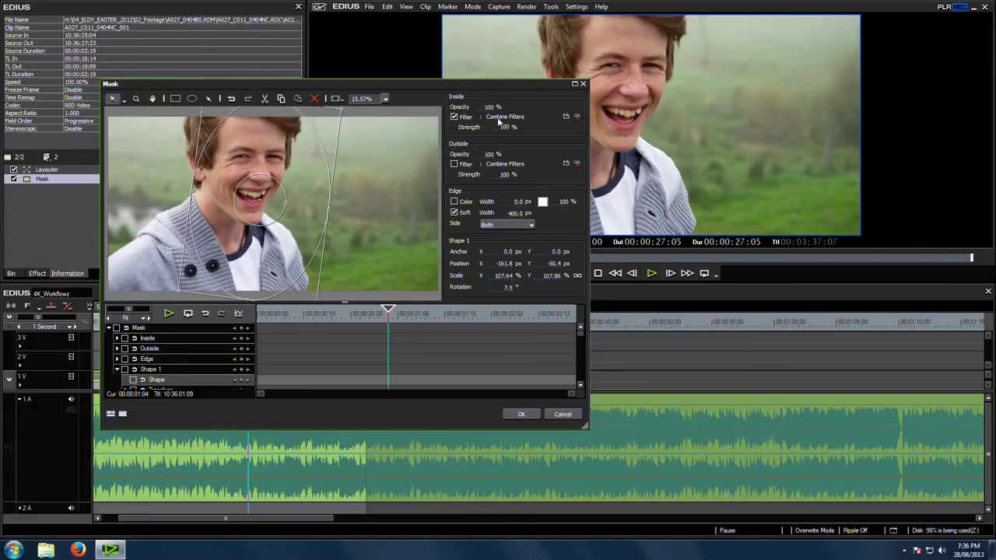
- Examine the Combine Filters slots assigned to the inside of the mask and accept the mask settings
left_click(577, 117)
left_click_drag(395, 210, 480, 248)
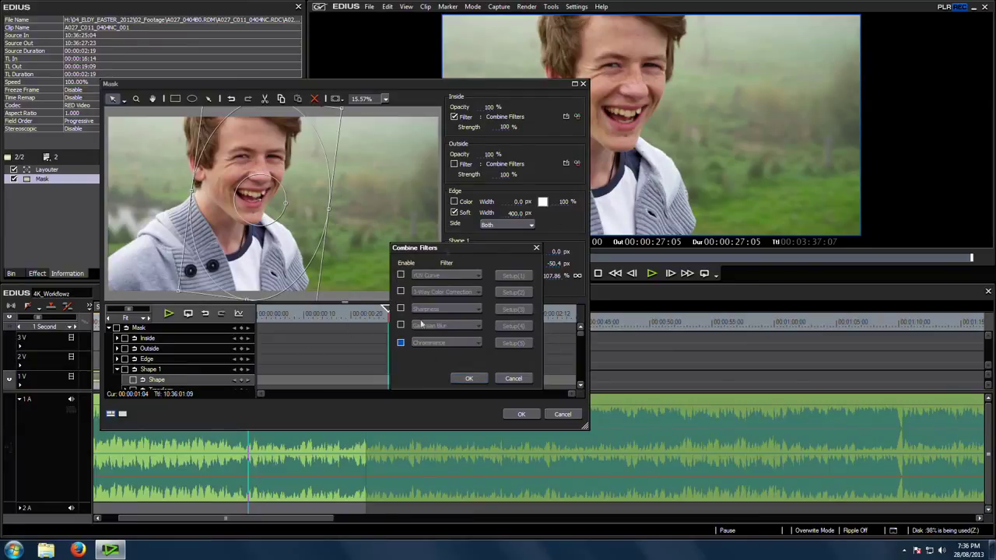
left_click(471, 378)
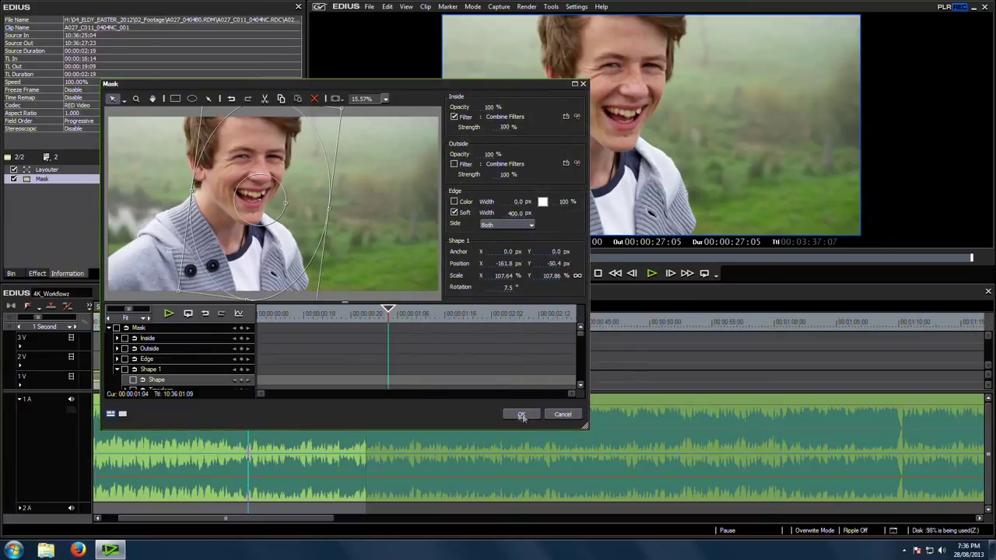
left_click(520, 415)
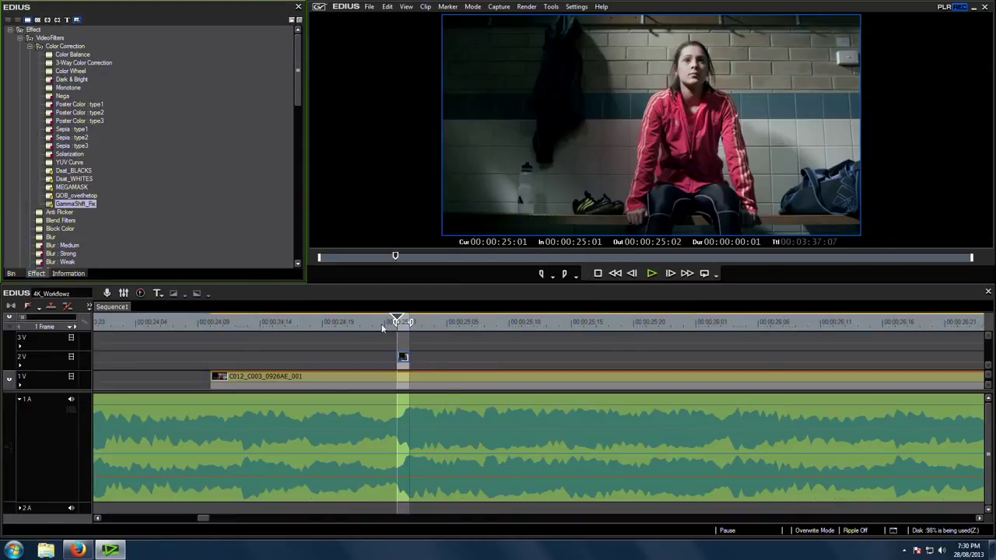
- Clear the existing in and out points from the timeline
scroll(373, 328, "down", 6)
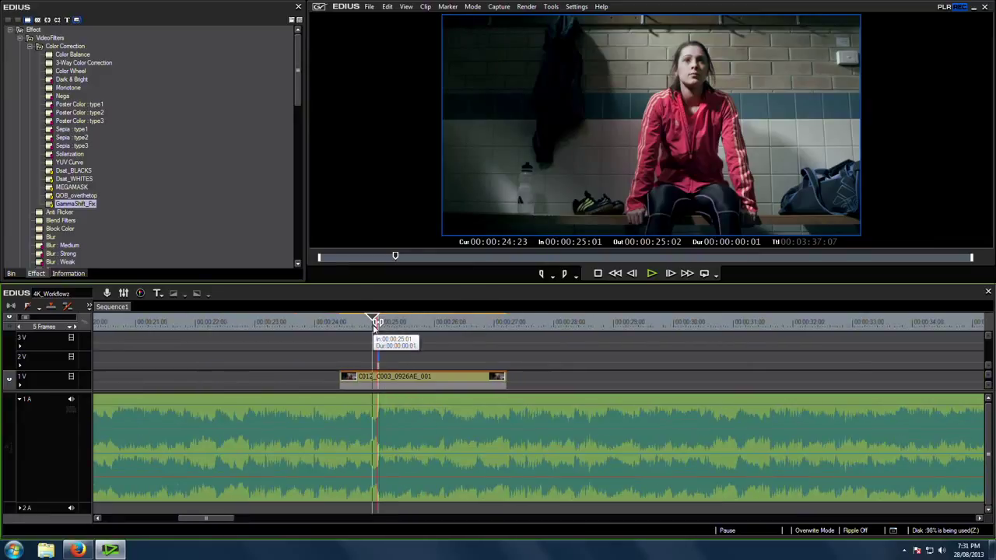
scroll(358, 331, "down", 1)
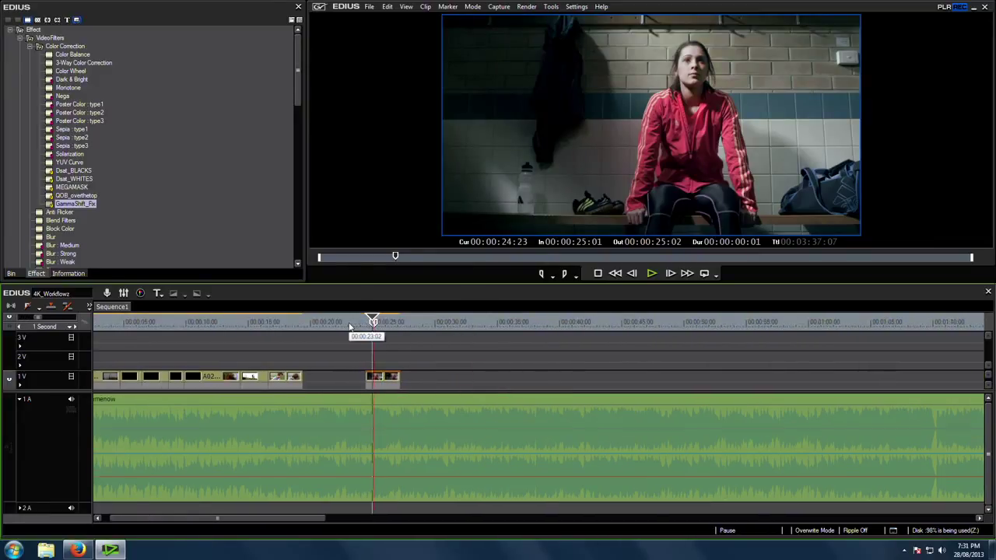
left_click(305, 325)
left_click(296, 328)
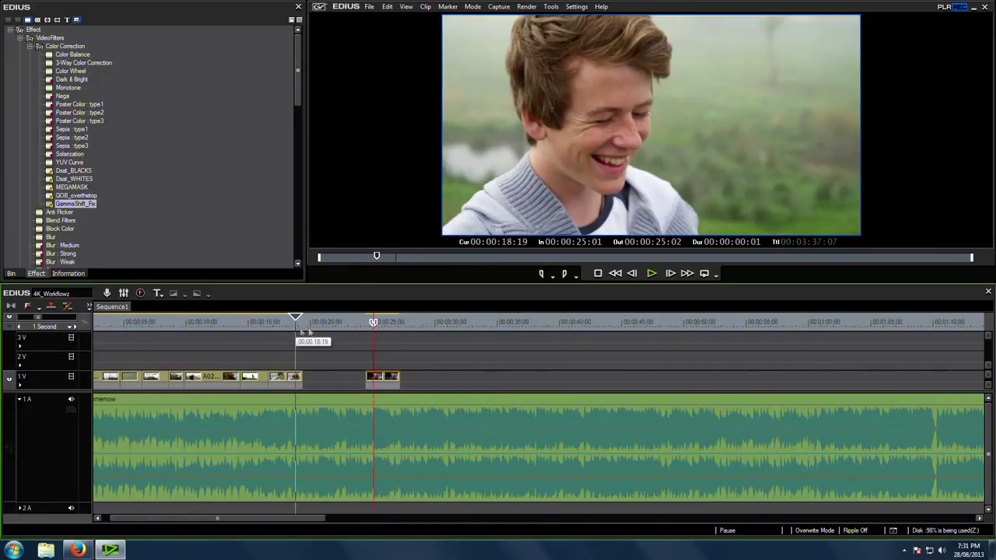
key("x")
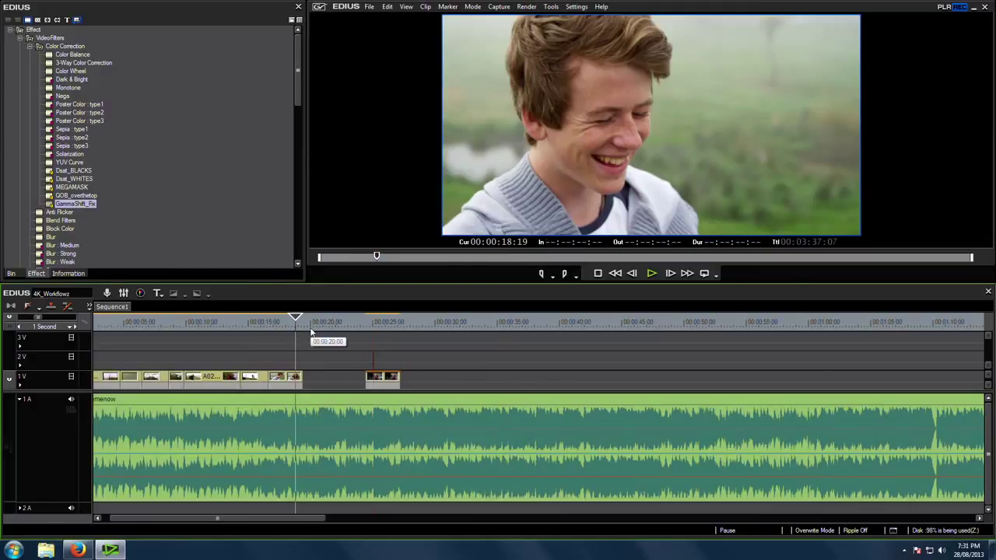
- Mark the in point at the sequence start and the out point at the last video clip's end, 00:00:27:05
scroll(311, 333, "down", 1)
key("Home")
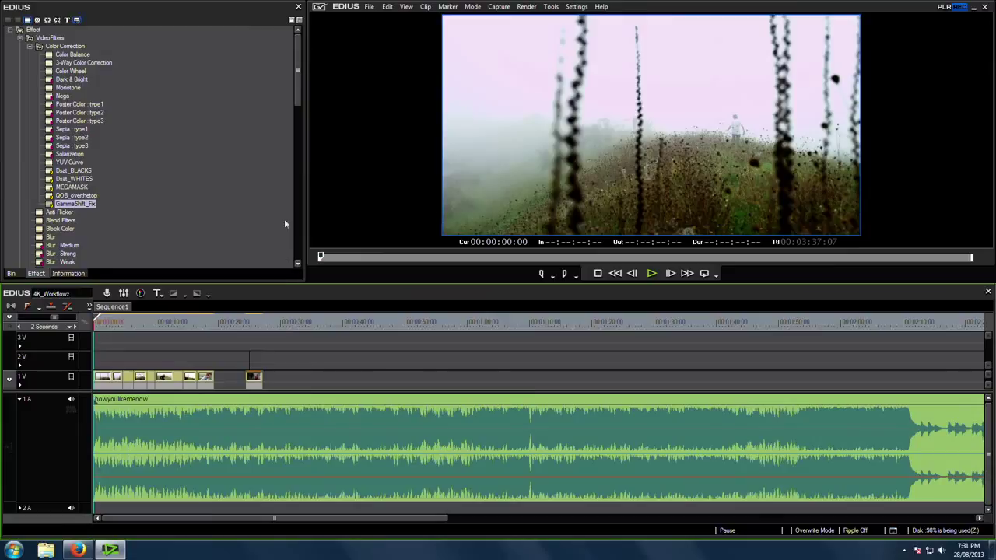
key("i")
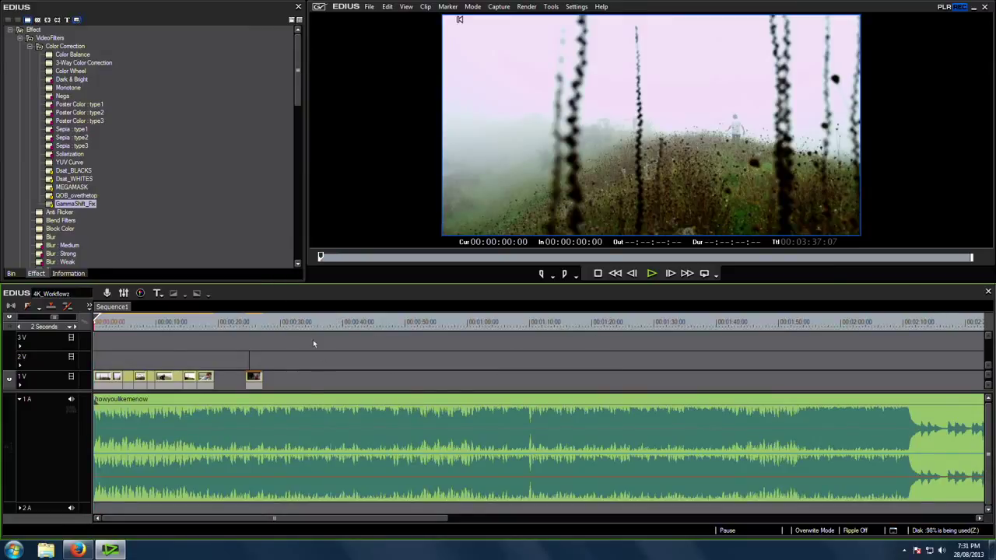
left_click(266, 323)
key("o")
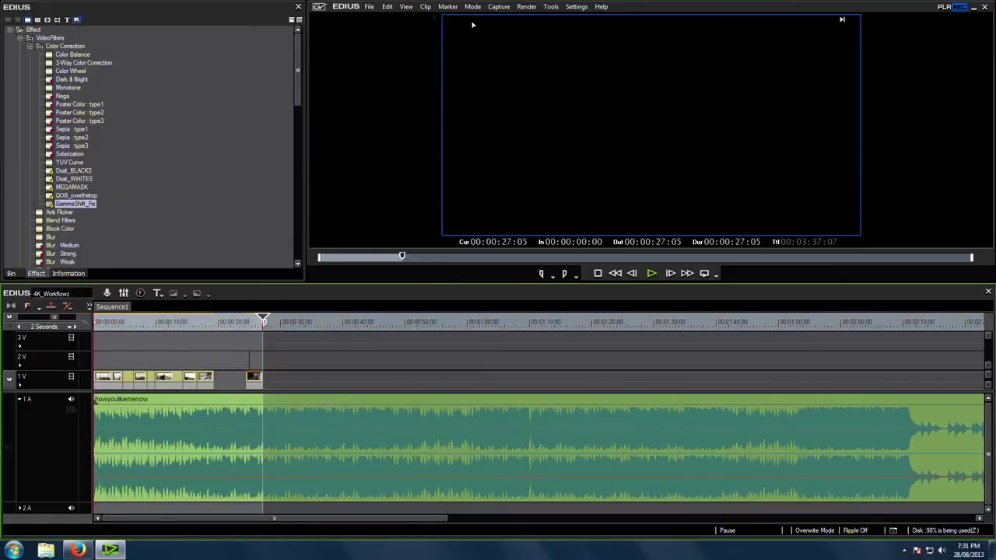
- Start a file export of the in-to-out range with the Grass Valley HQX AVI exporter
left_click(369, 6)
mouse_move(433, 258)
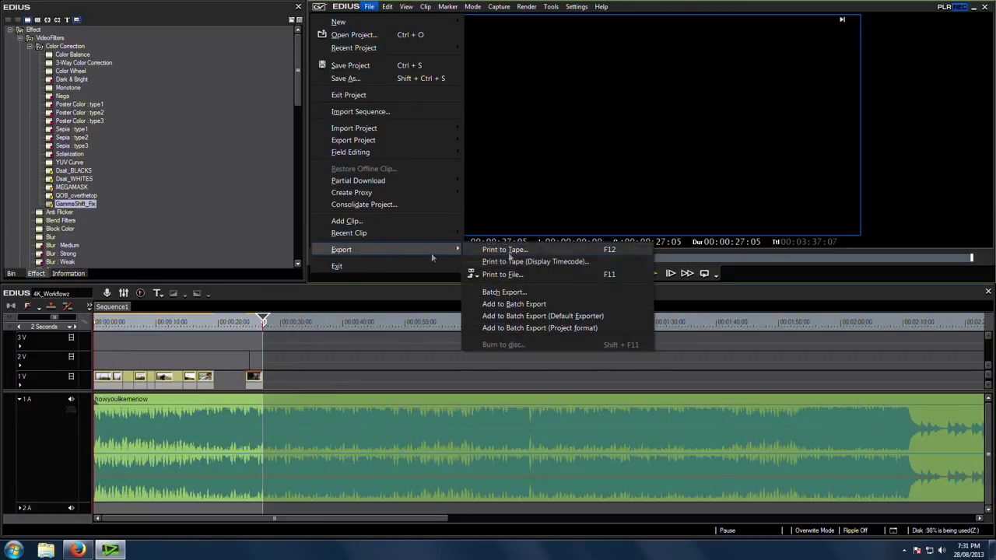
left_click(538, 273)
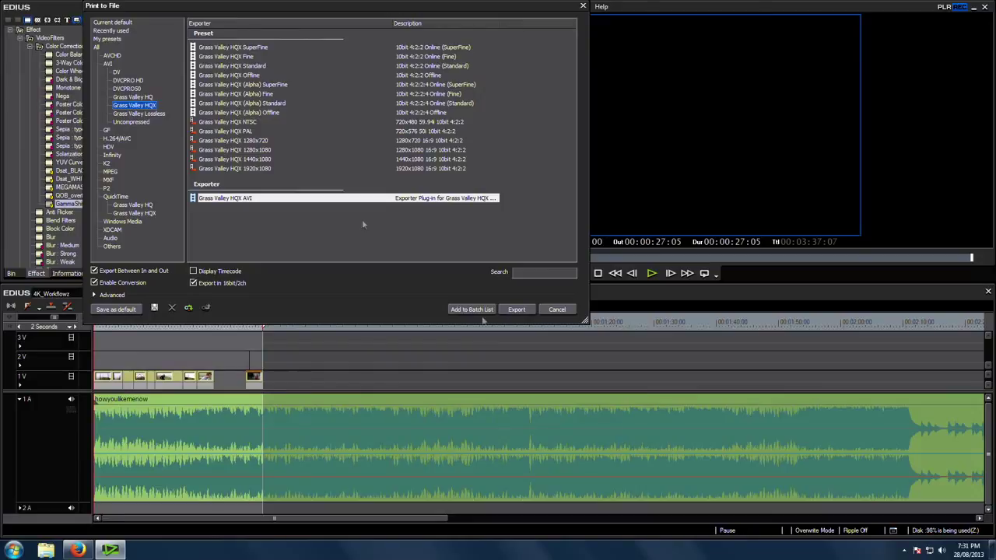
left_click(526, 313)
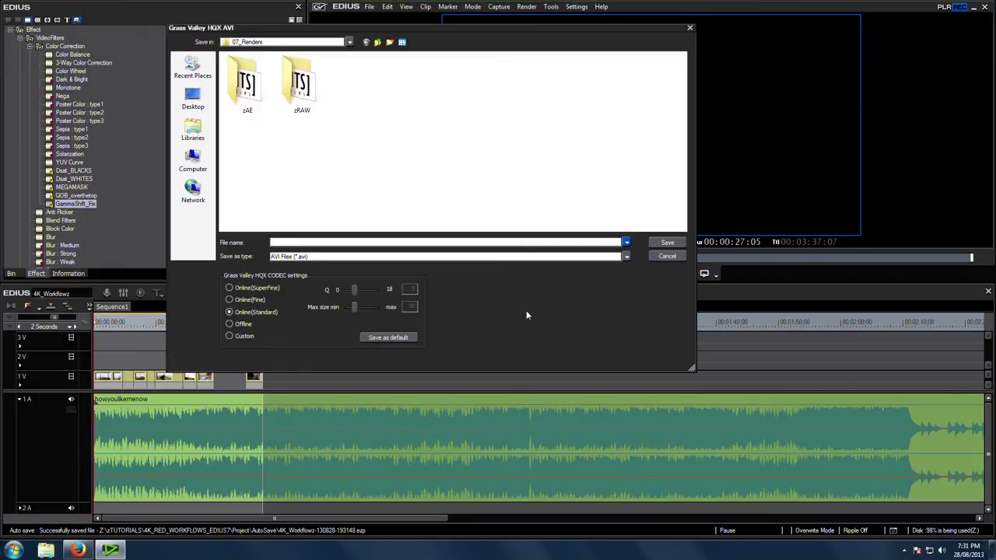
- Set the HQX codec to Custom with Q 0 and max size 100, and save the export as Master_4k_export in 07_Renders
left_click(229, 335)
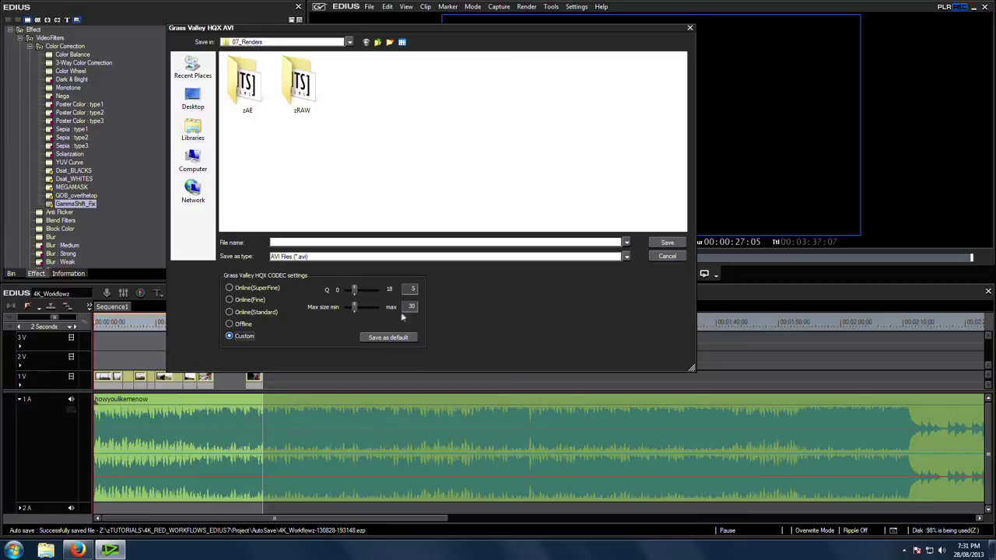
left_click_drag(359, 310, 382, 314)
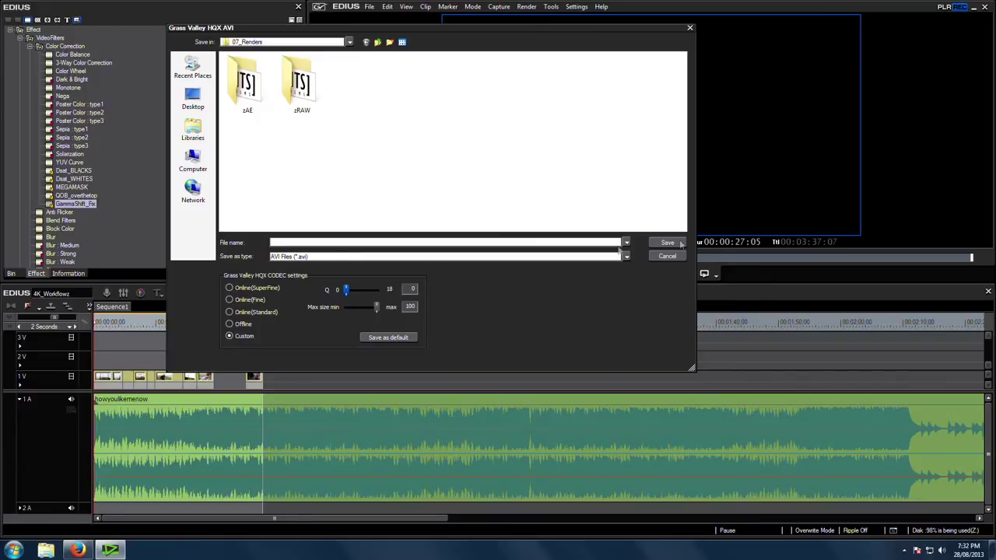
type("Master_4k_export")
left_click(668, 241)
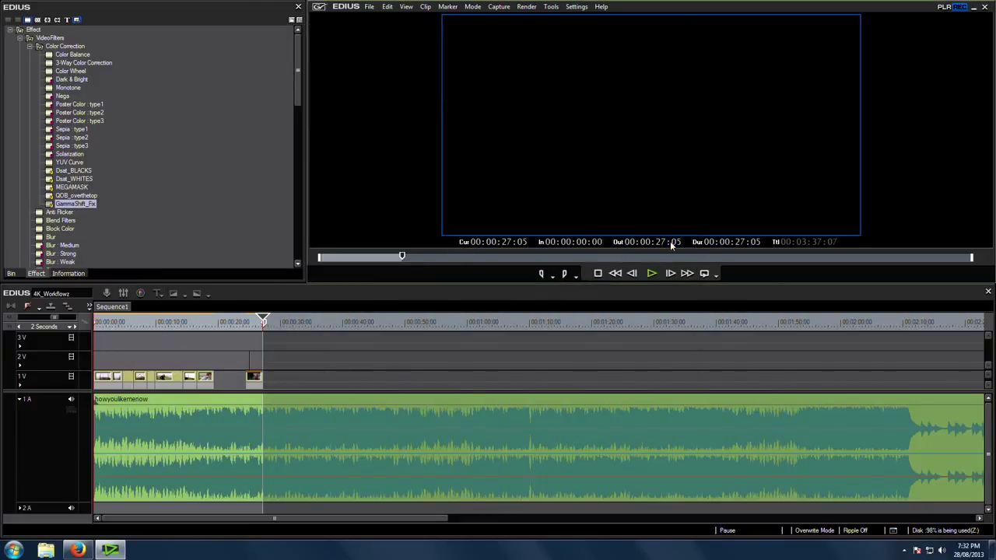